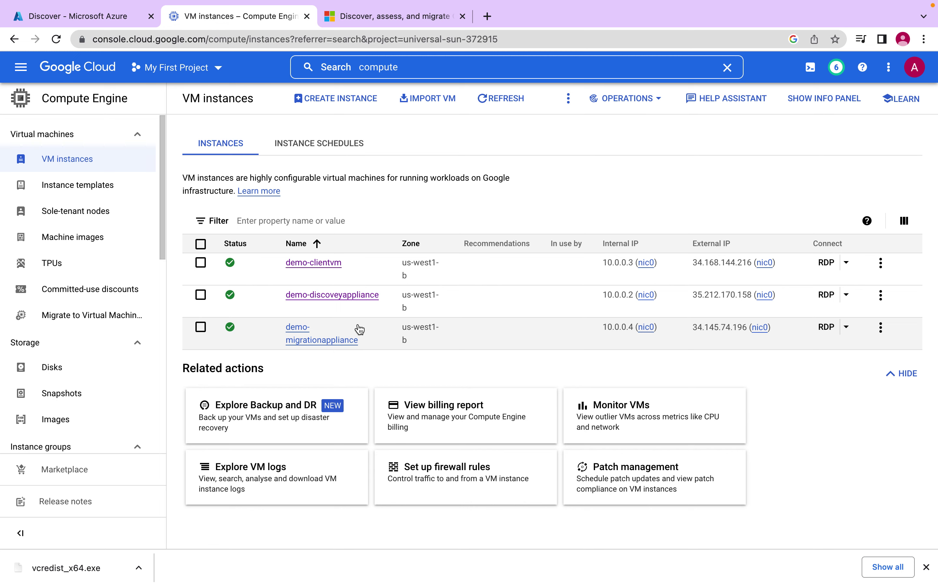
# Restart Discover from Migration tools and set virtualization to Physical or other (AWS, GCP, Xen, etc.).
pyautogui.click(98, 18)
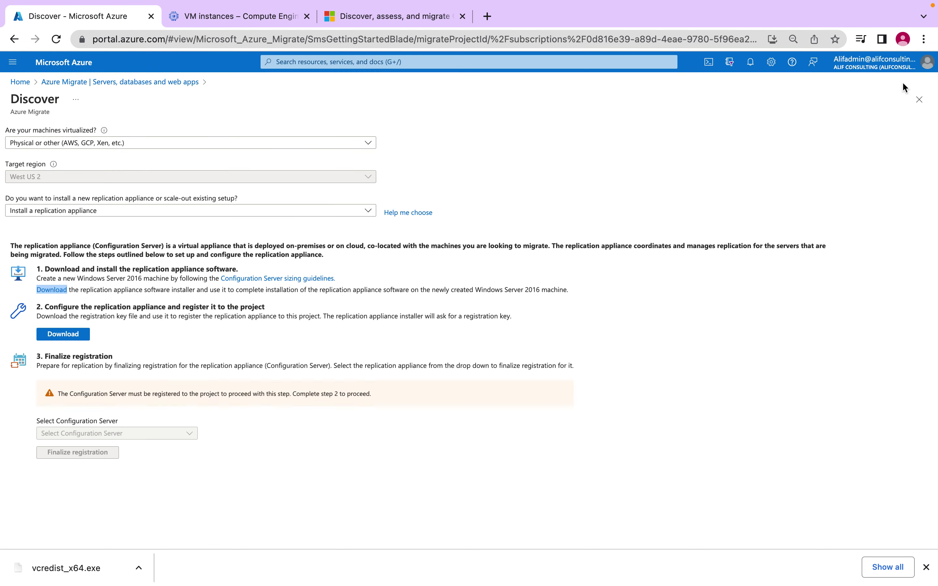
pyautogui.click(919, 100)
pyautogui.click(174, 392)
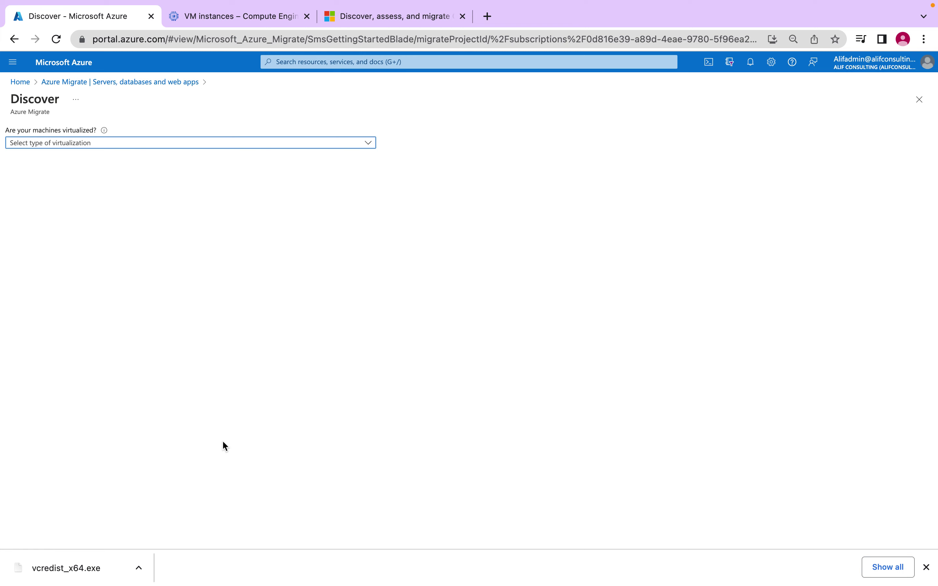
pyautogui.click(119, 147)
pyautogui.click(94, 191)
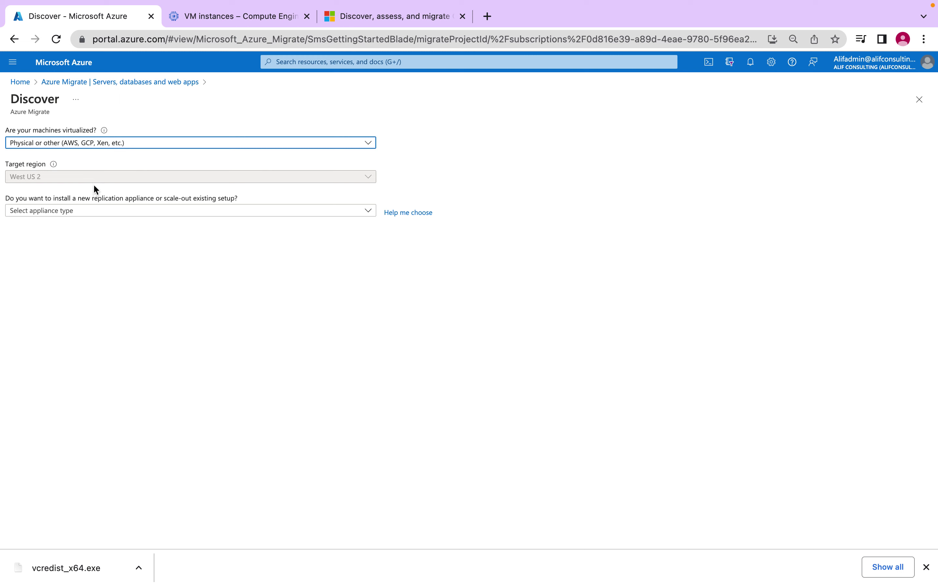
pyautogui.click(49, 175)
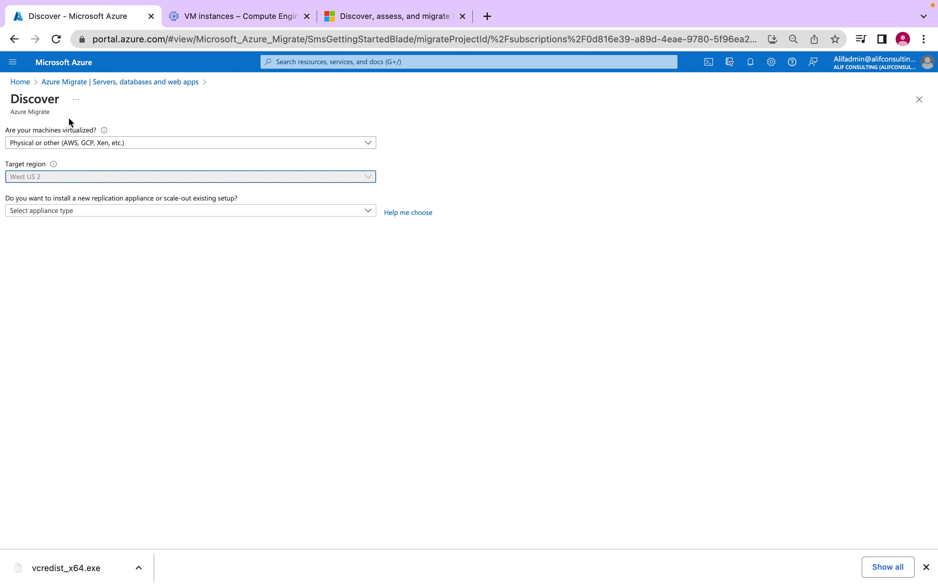
# Duplicate the Discover tab and open All resources from the Azure home page.
pyautogui.rightClick(81, 16)
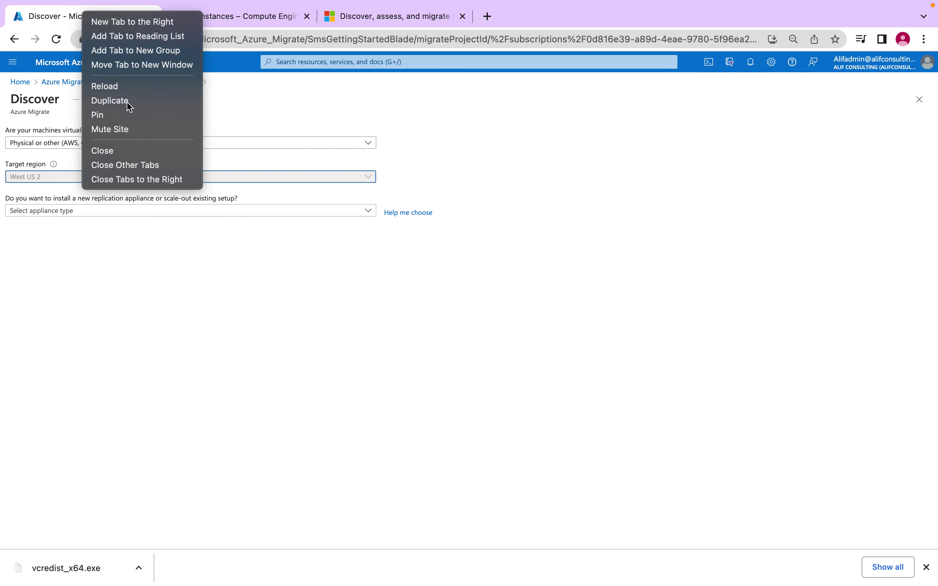
pyautogui.click(126, 101)
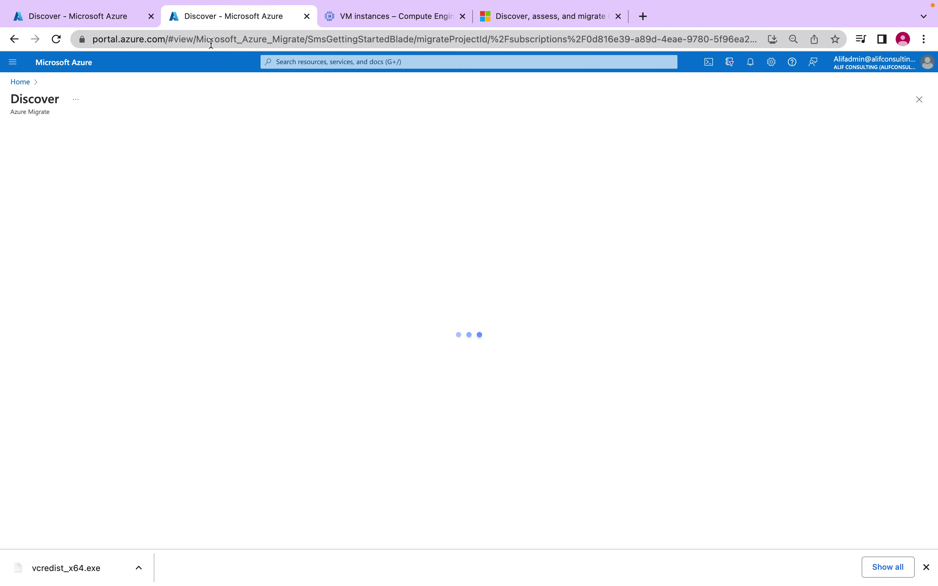
pyautogui.click(21, 82)
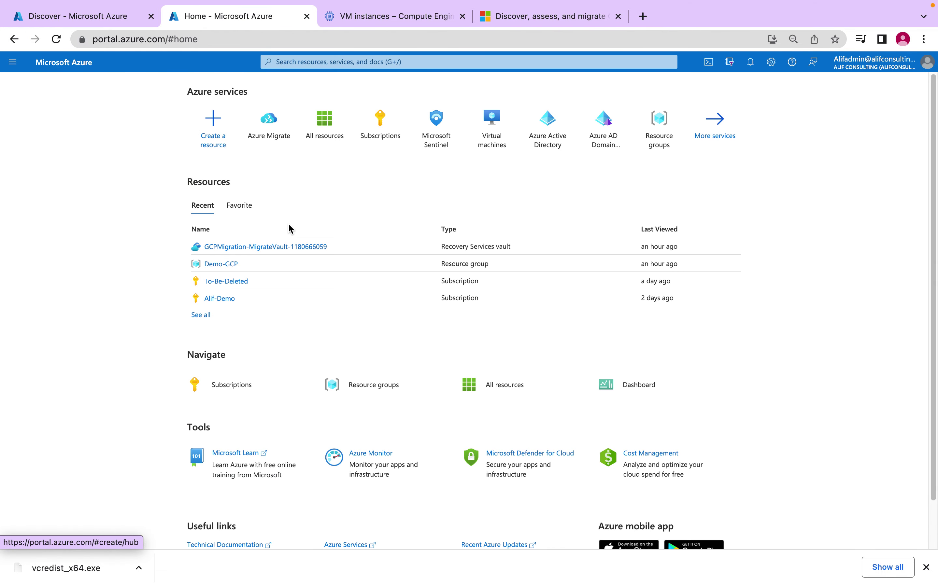
pyautogui.click(330, 123)
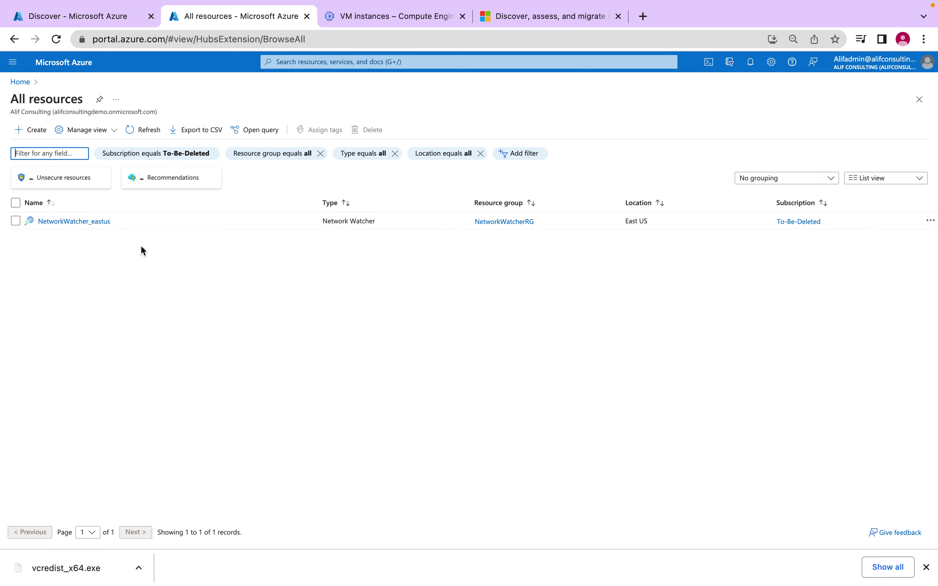
# Filter resources to the Alif-Demo subscription, show Demo-GCP with hidden types, then return to Discover.
pyautogui.click(145, 155)
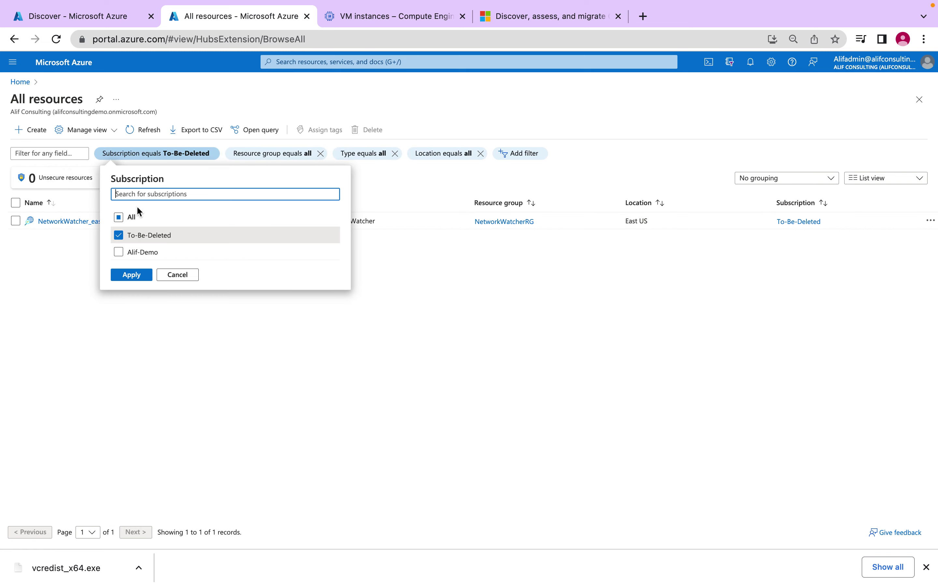
pyautogui.click(119, 235)
pyautogui.click(117, 251)
pyautogui.click(126, 277)
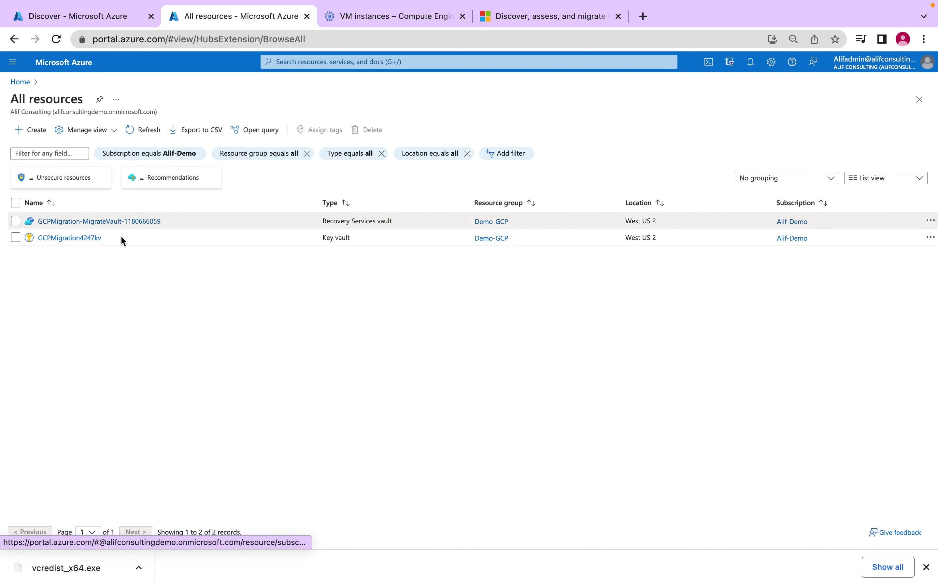
pyautogui.click(484, 222)
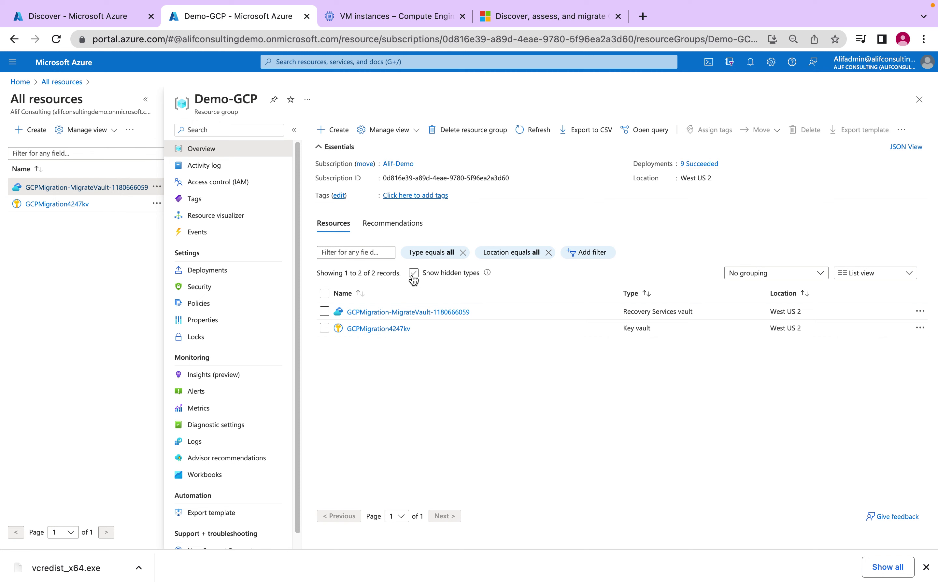
pyautogui.click(413, 273)
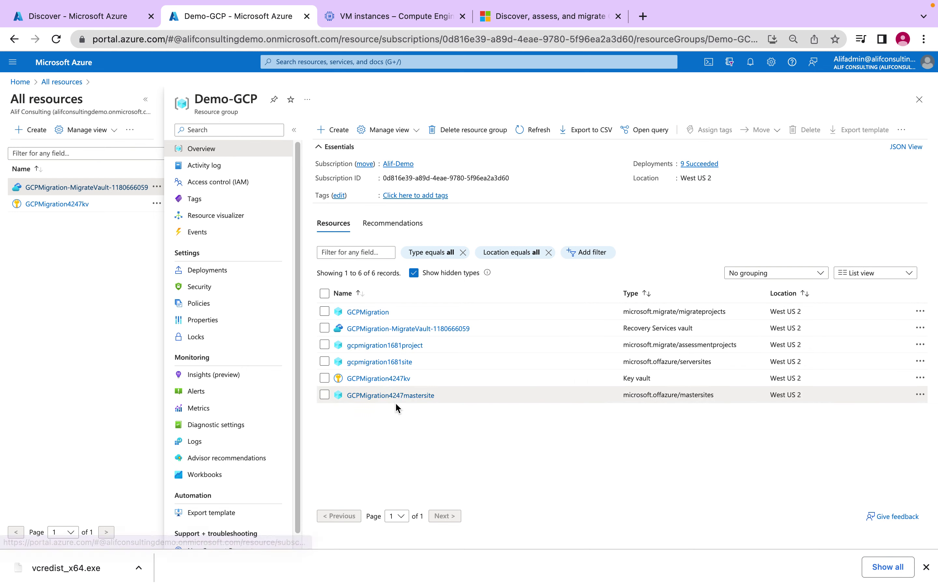
pyautogui.click(73, 21)
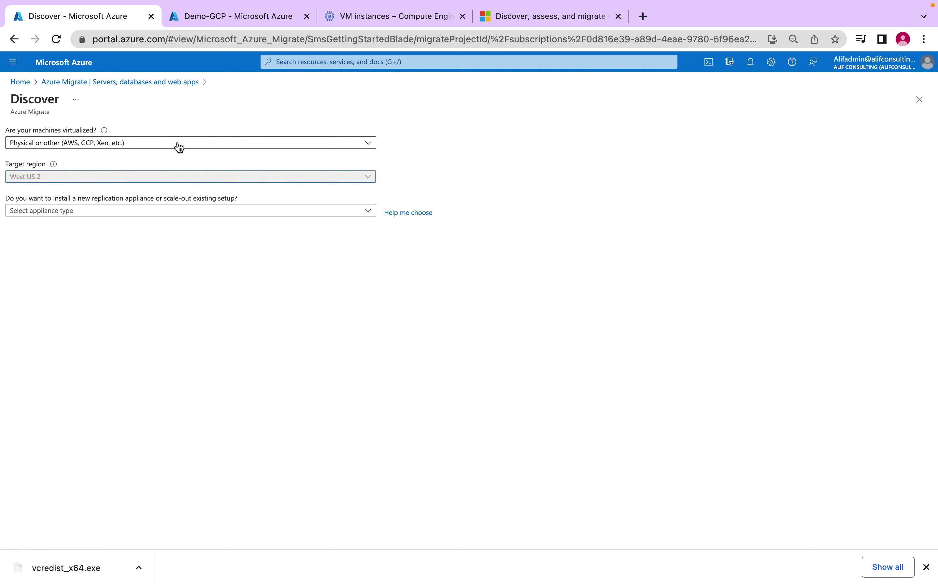
# Choose 'Install a replication appliance' in the appliance dropdown.
pyautogui.click(93, 212)
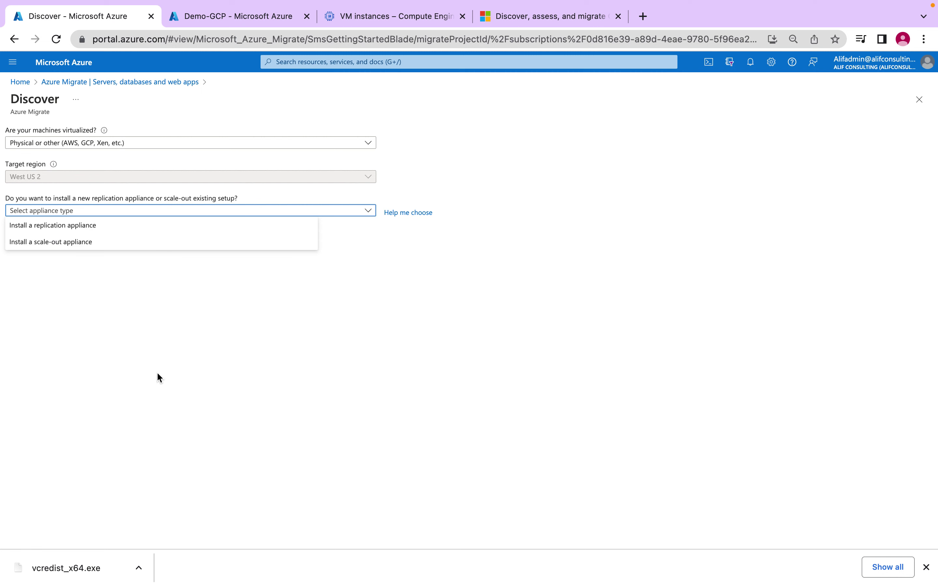
pyautogui.click(102, 228)
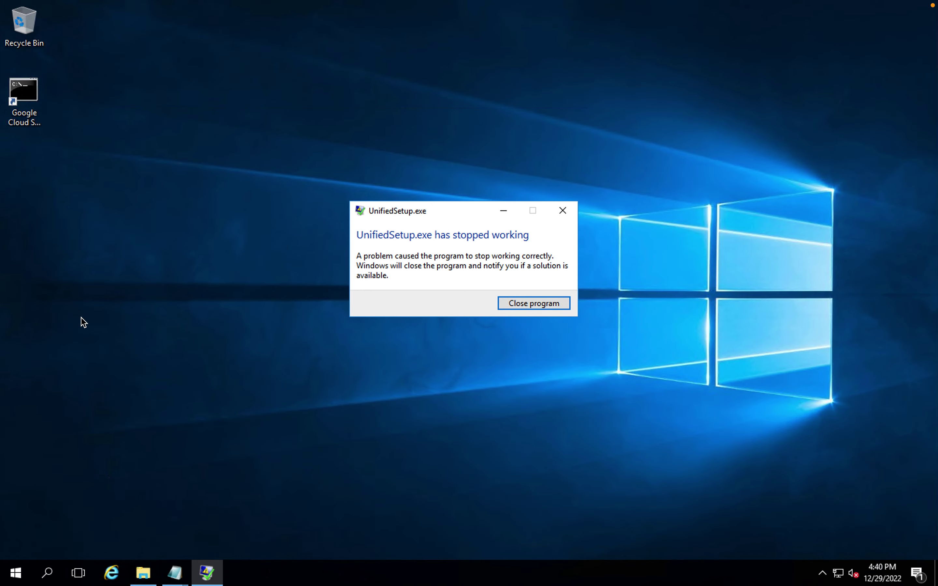
# Close the crashed setup, relaunch MicrosoftAzureSiteRecoveryUnifiedSetup from Downloads as administrator, and minimize Explorer.
pyautogui.click(562, 210)
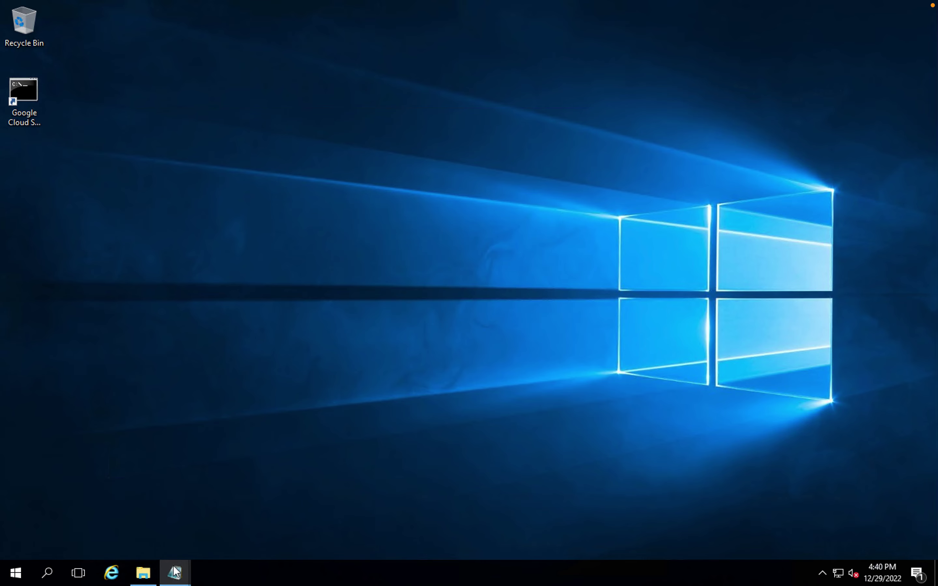
pyautogui.click(145, 573)
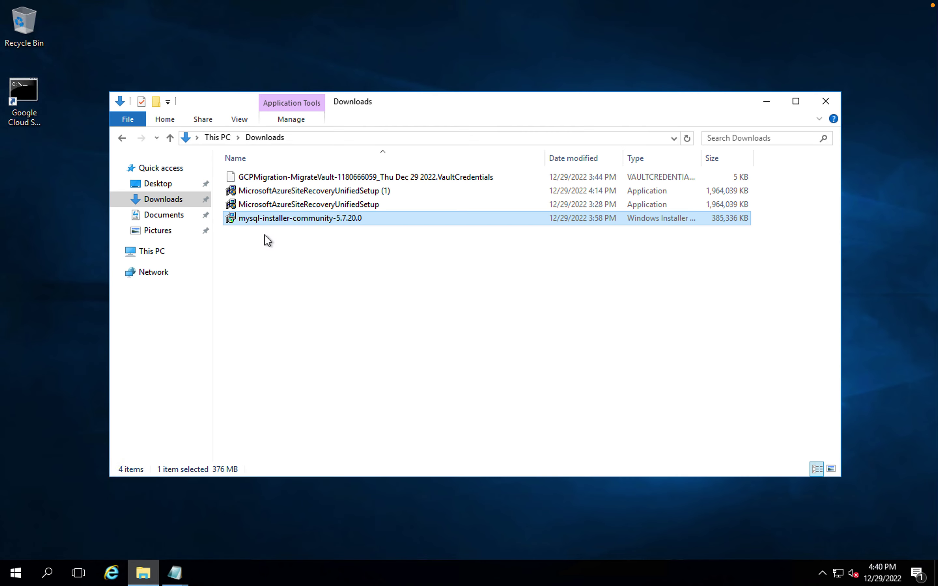
pyautogui.click(346, 204)
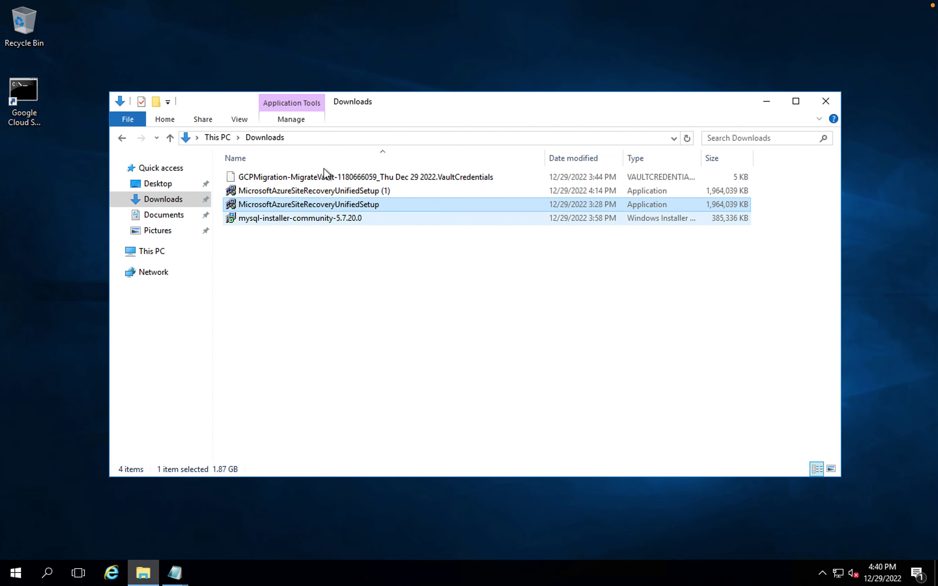
pyautogui.press('Up')
pyautogui.press('Up')
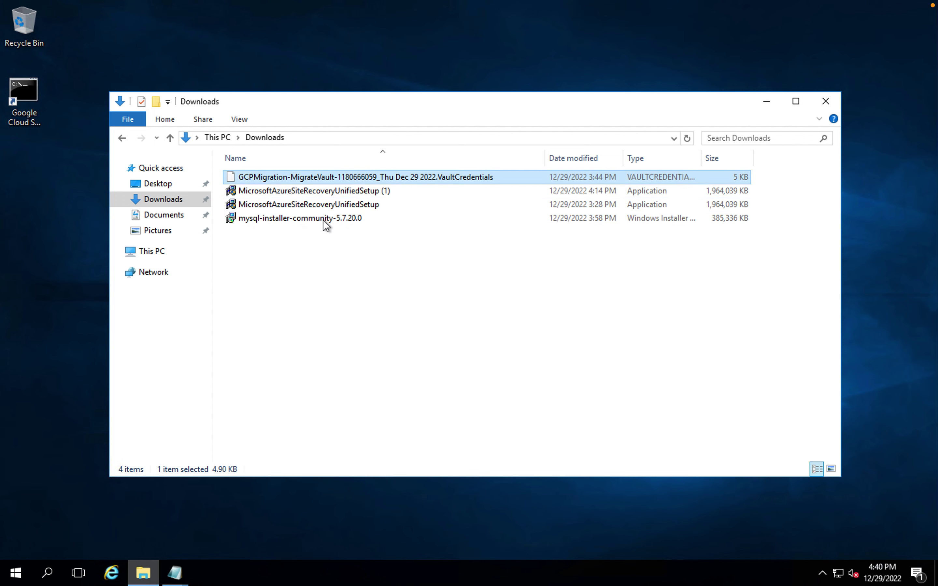
pyautogui.doubleClick(303, 204)
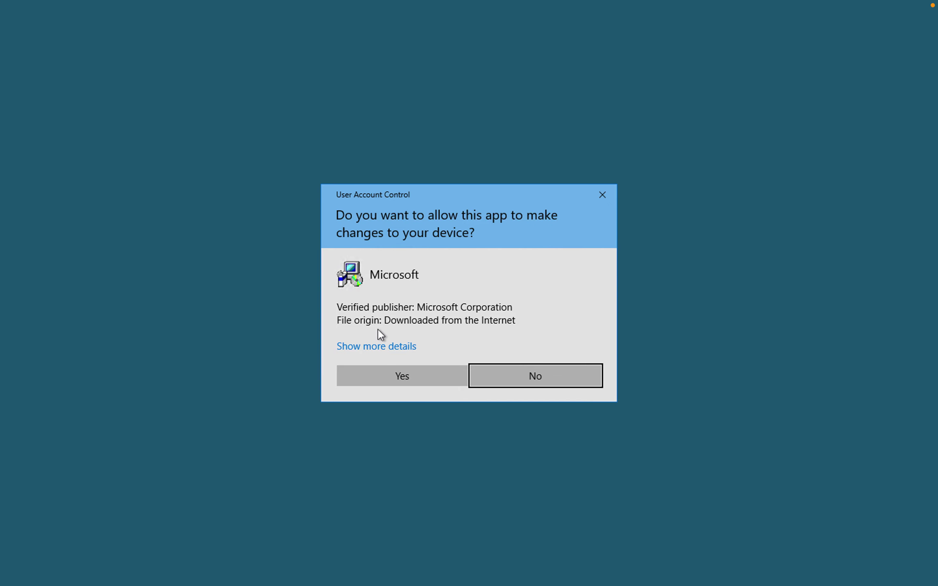
pyautogui.click(417, 378)
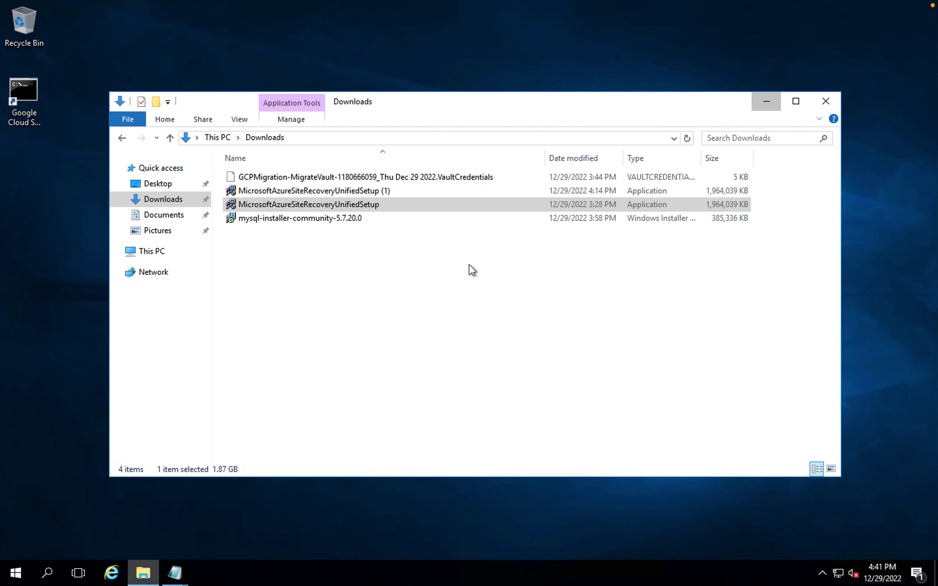
pyautogui.press('super+d')
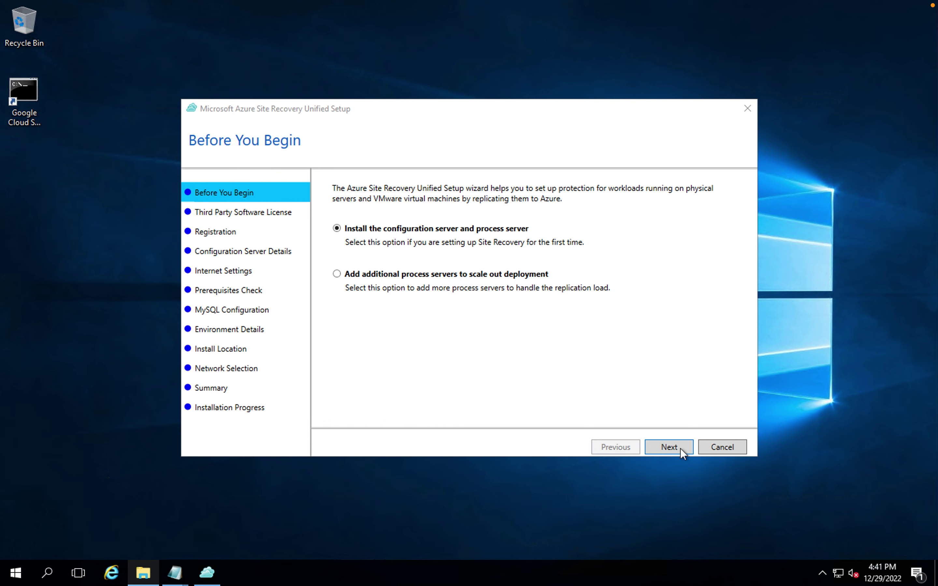
# Accept the third-party licence and load the GCPMigration vault credentials file as registration key.
pyautogui.click(669, 447)
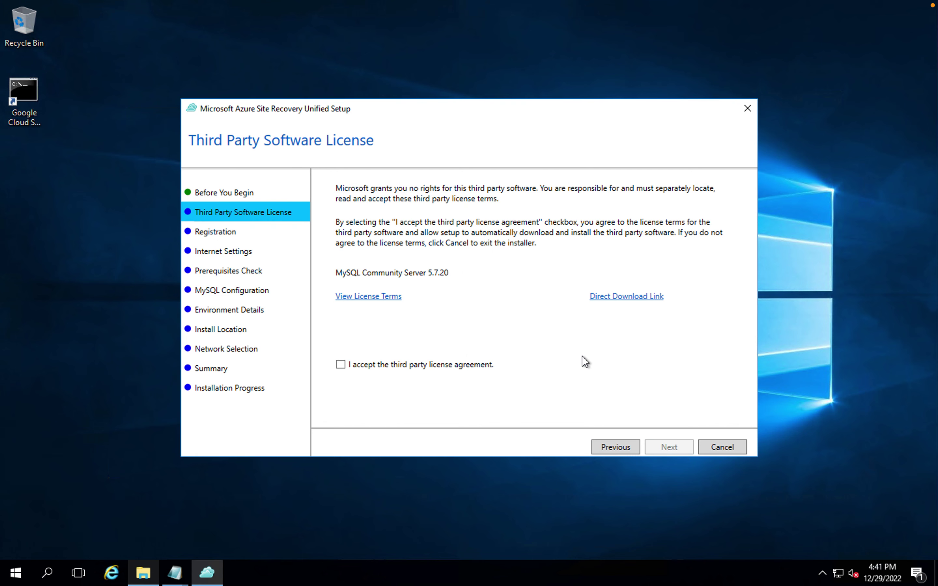
pyautogui.click(375, 364)
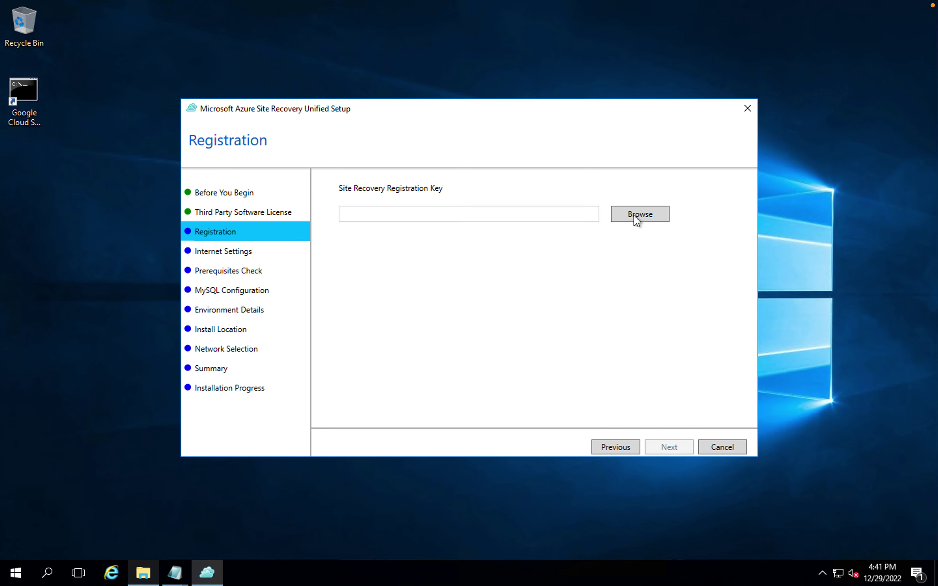
pyautogui.click(636, 219)
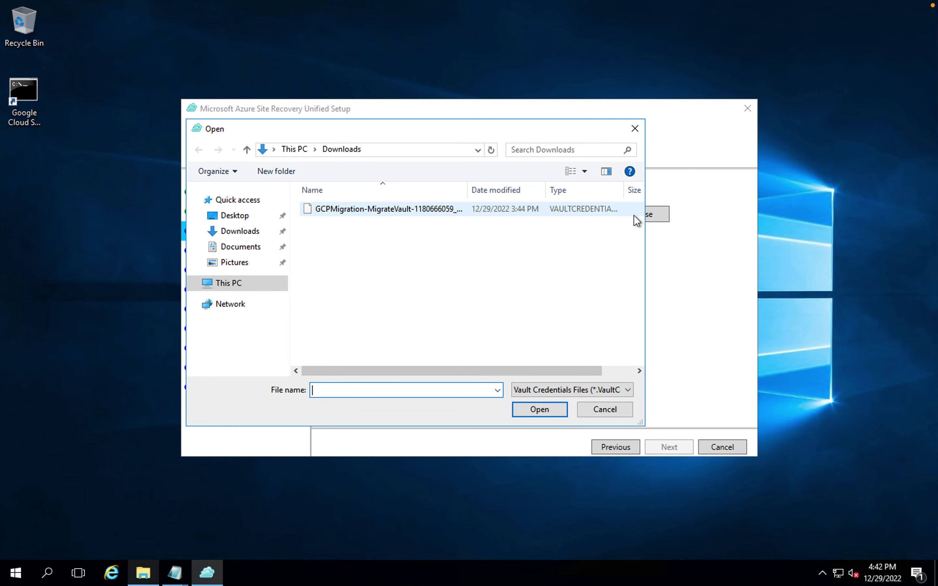
pyautogui.click(414, 209)
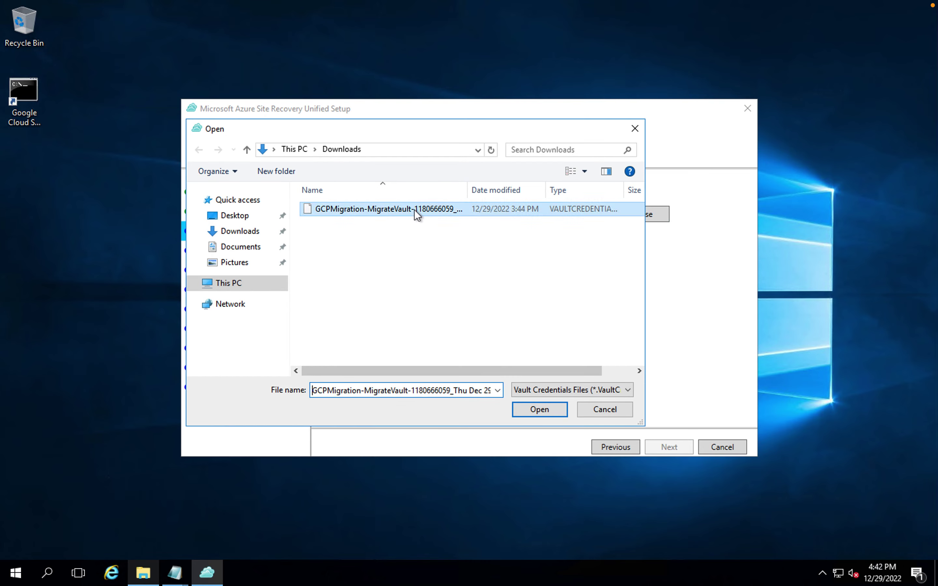
pyautogui.click(539, 411)
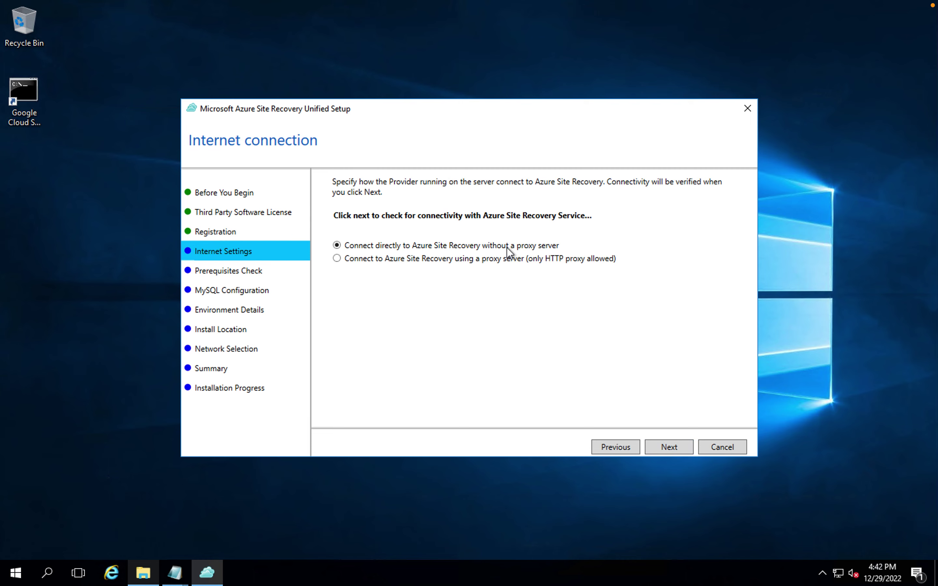
# Keep the direct no-proxy connection and run the prerequisites check.
pyautogui.click(672, 450)
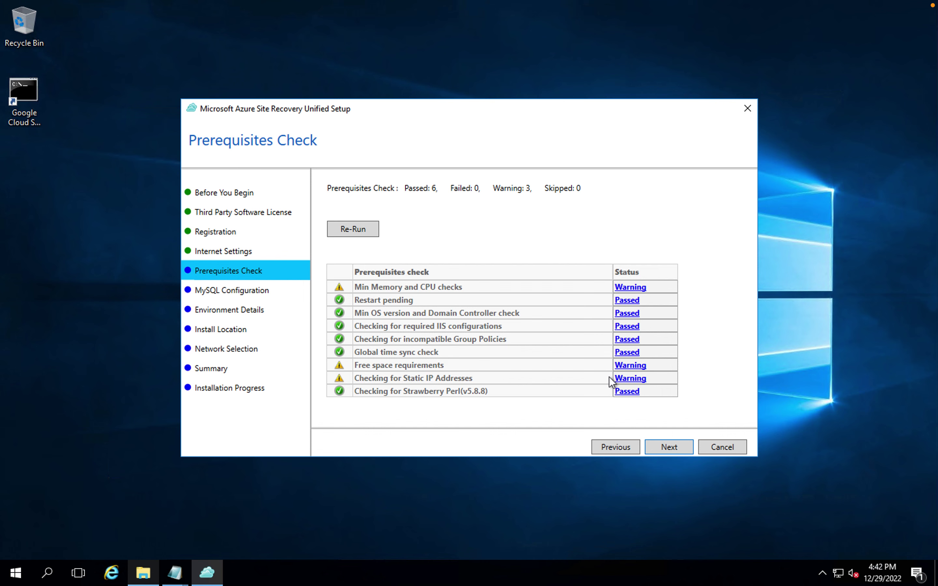
# Enter the MySQL root password and the svsystems user password, then continue to Environment Details.
pyautogui.click(673, 448)
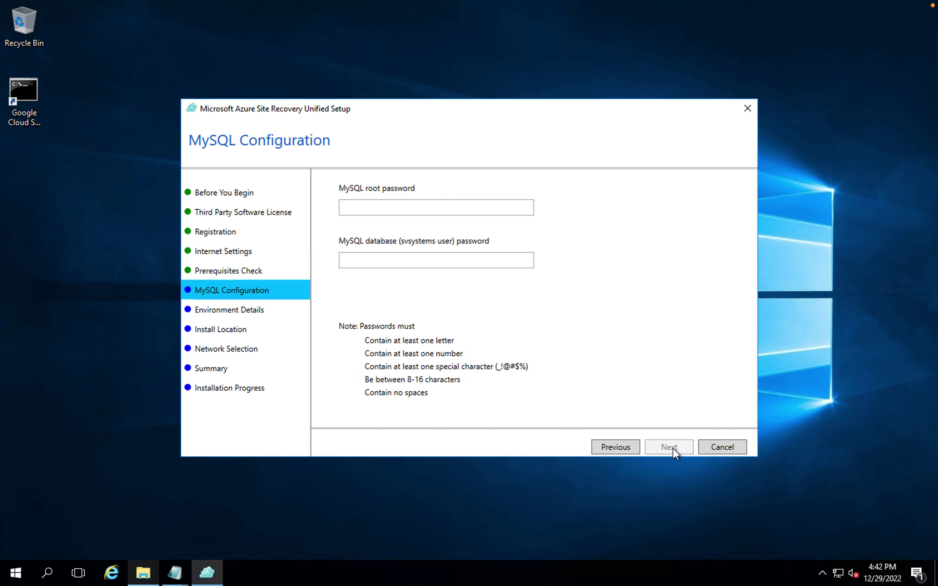
pyautogui.click(420, 209)
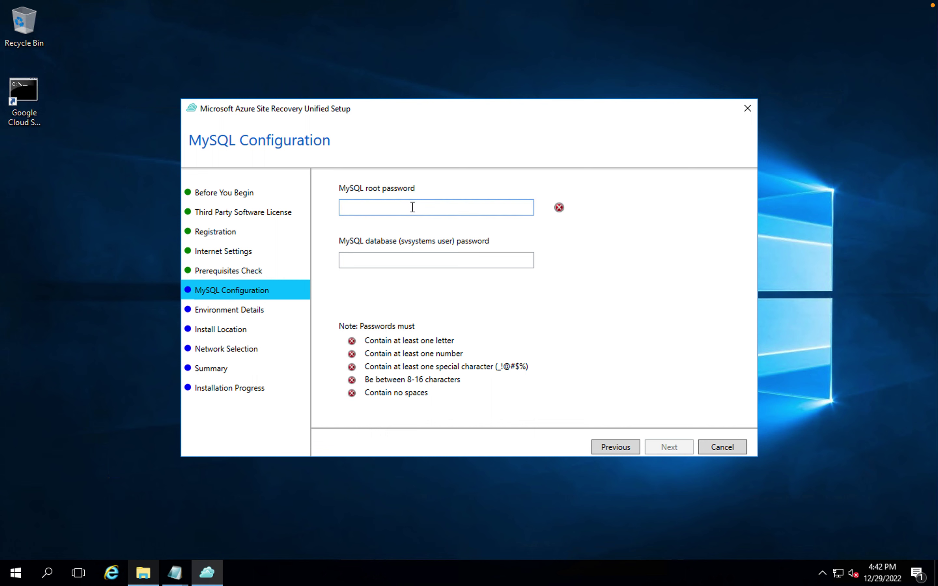
pyautogui.press('Tab')
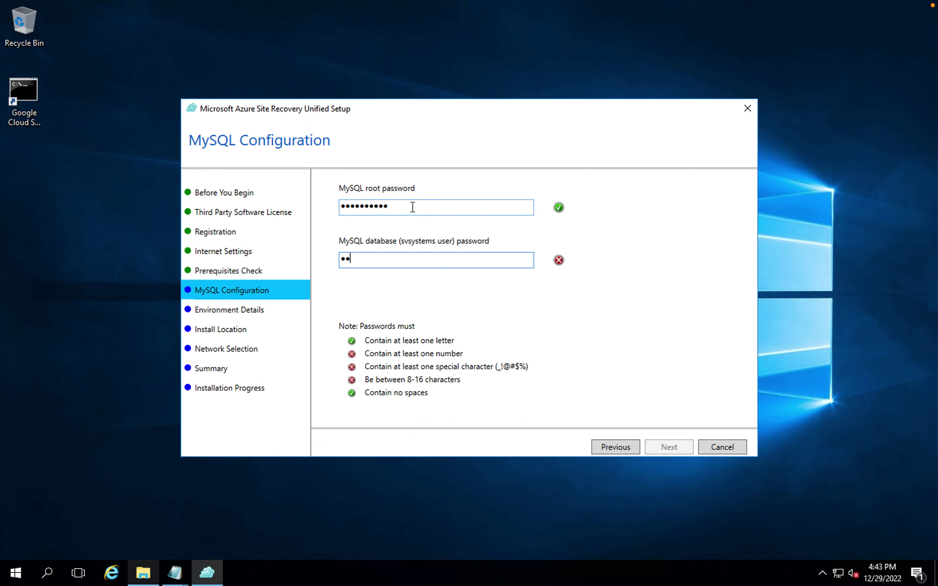
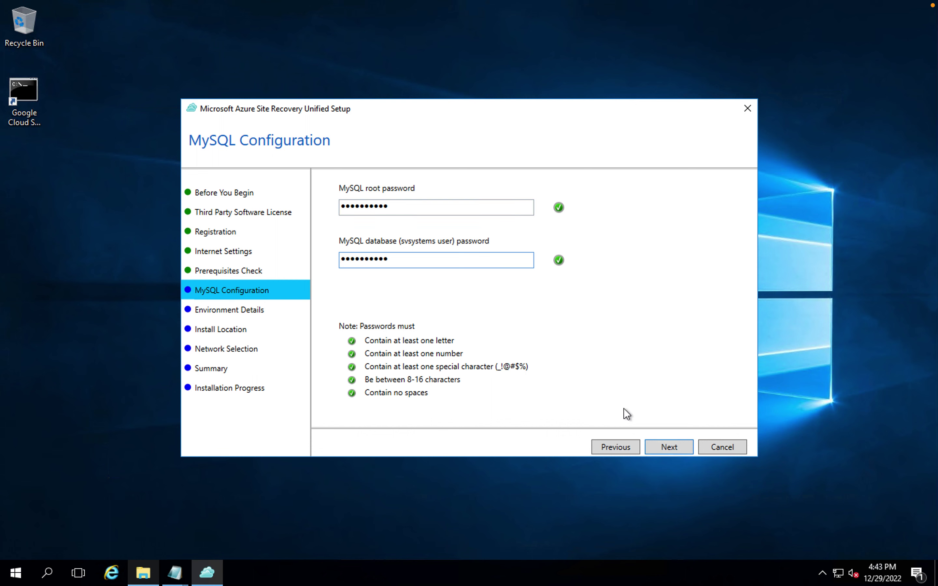
pyautogui.click(675, 444)
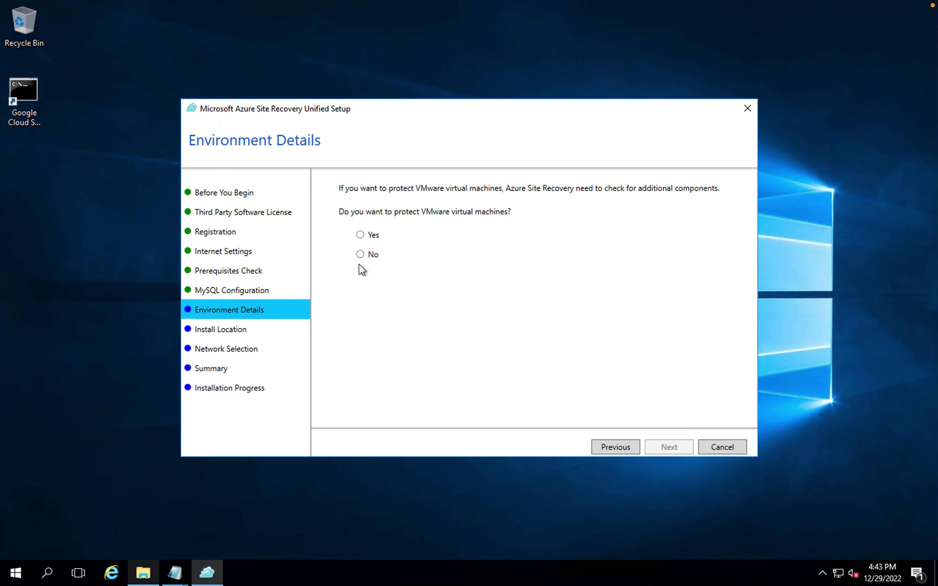
# Answer No to protecting VMware machines and keep the default install location.
pyautogui.click(359, 258)
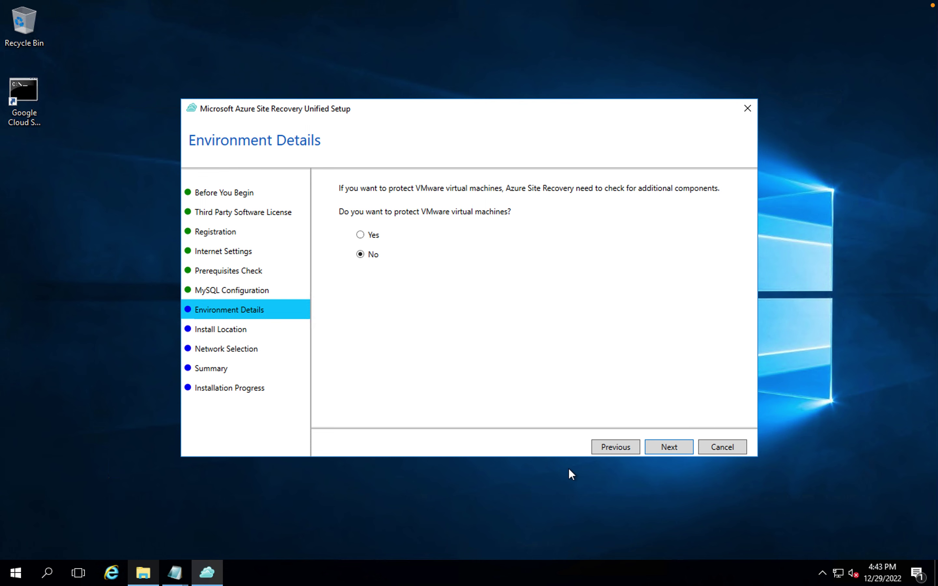
pyautogui.click(655, 443)
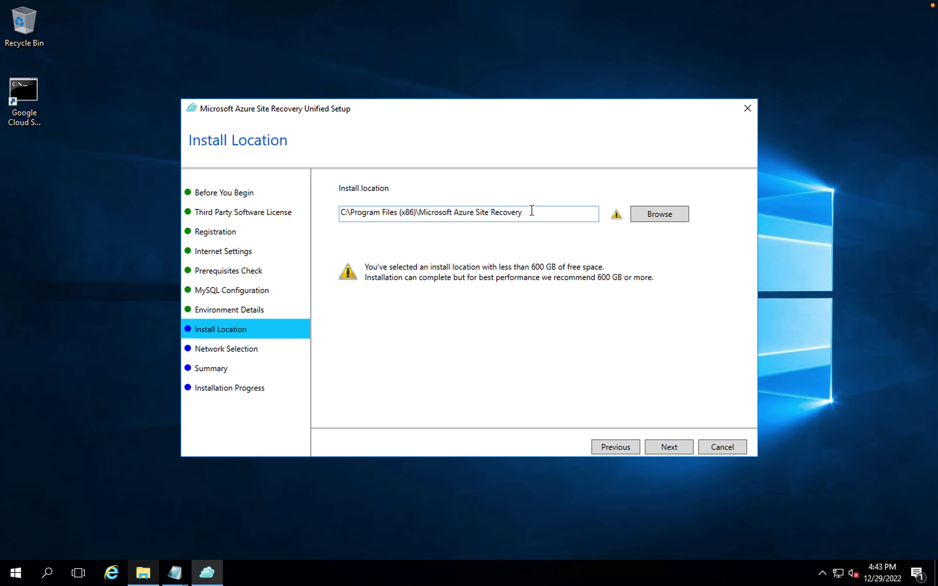
pyautogui.moveTo(532, 211); pyautogui.dragTo(336, 211)
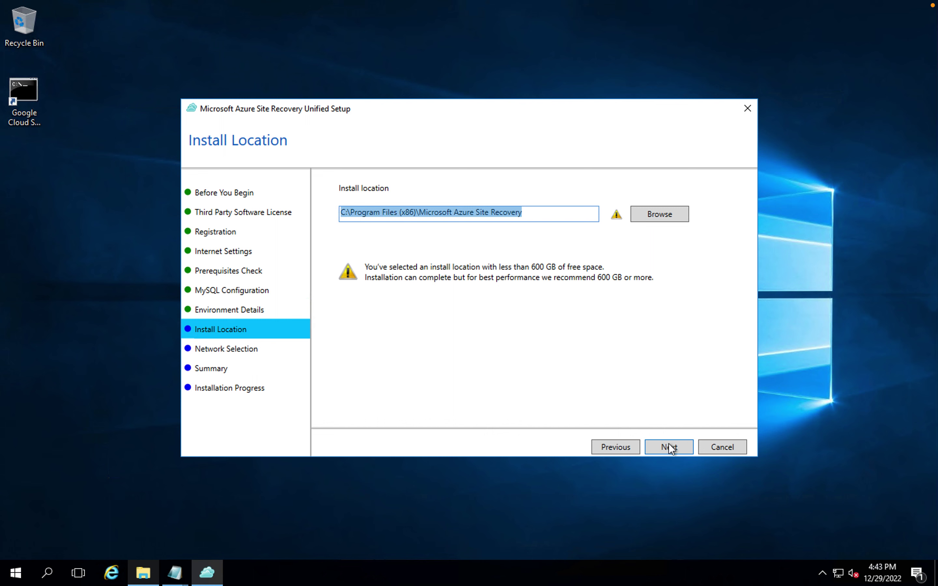
pyautogui.press('Return')
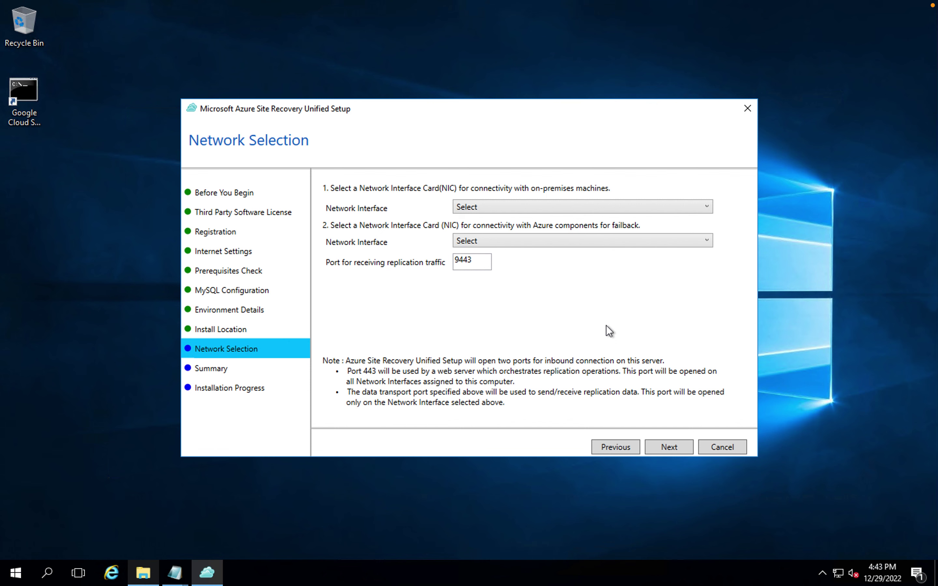
# Set both on-premises and Azure failback network interfaces to Ethernet [10.0.0.4] with port 9443.
pyautogui.click(516, 211)
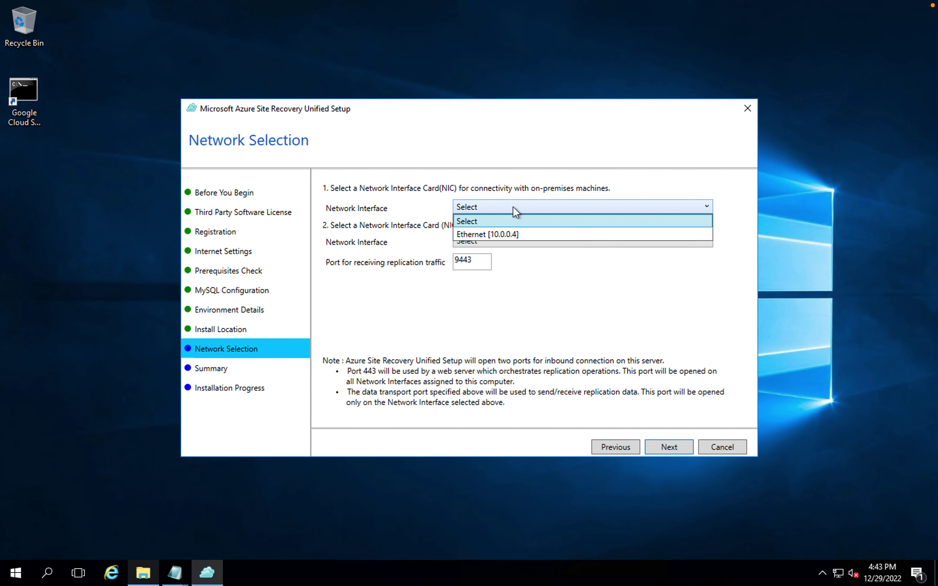
pyautogui.click(503, 233)
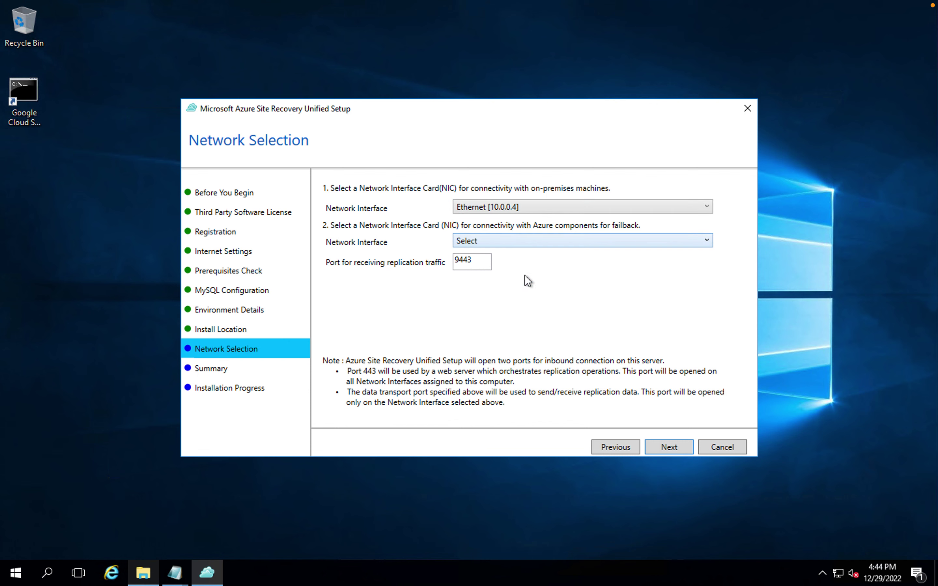
pyautogui.click(525, 244)
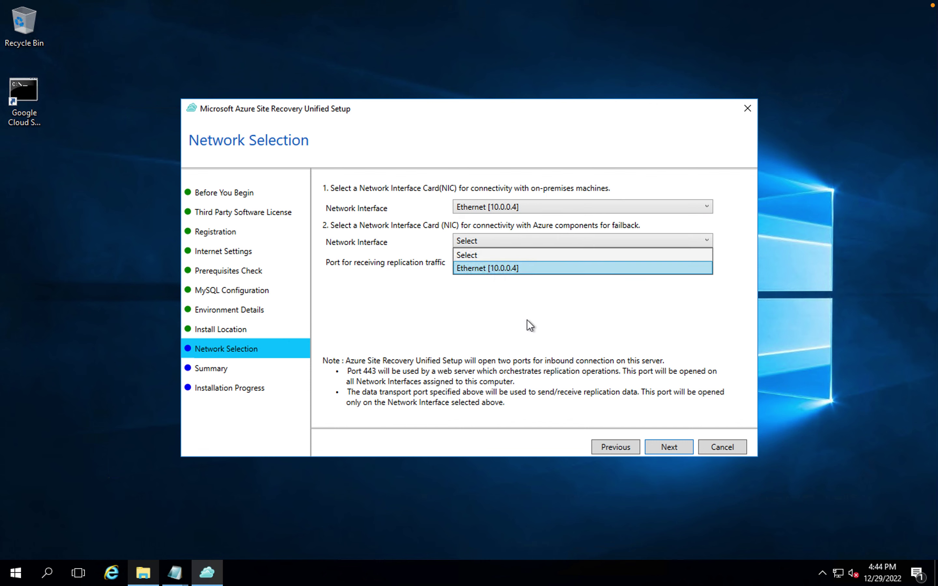
pyautogui.press('Return')
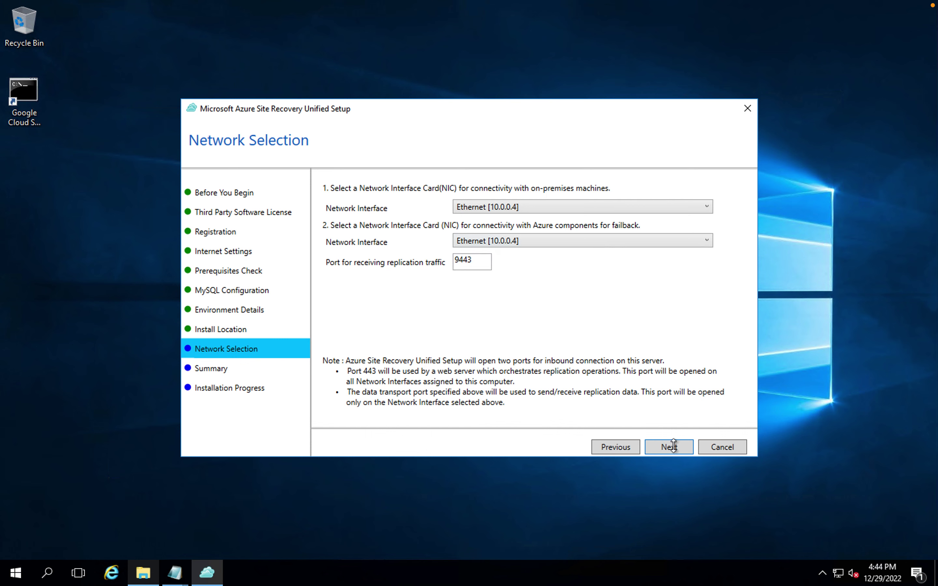
pyautogui.click(673, 446)
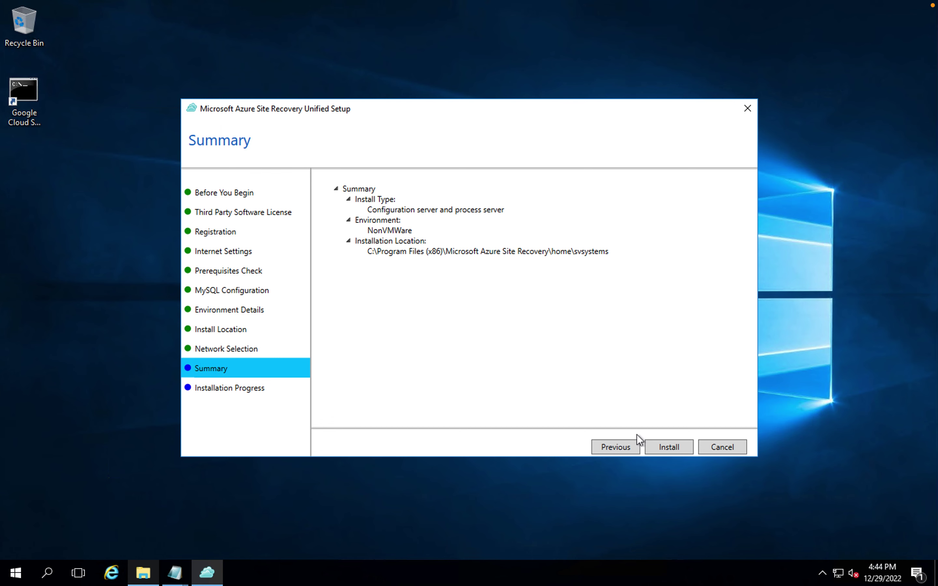
# Start the configuration and process server installation from the Summary page and let it progress.
pyautogui.click(667, 448)
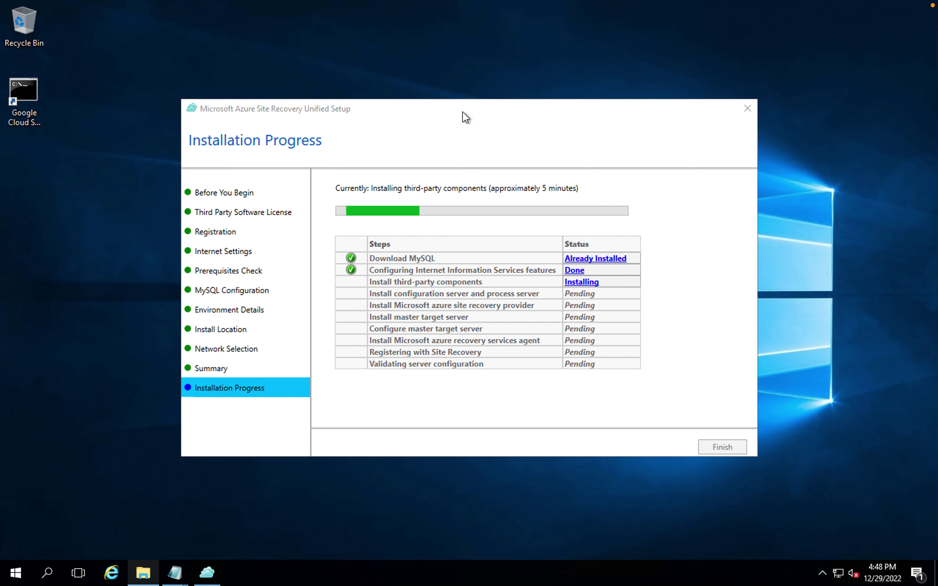
pyautogui.moveTo(462, 111); pyautogui.dragTo(489, 111)
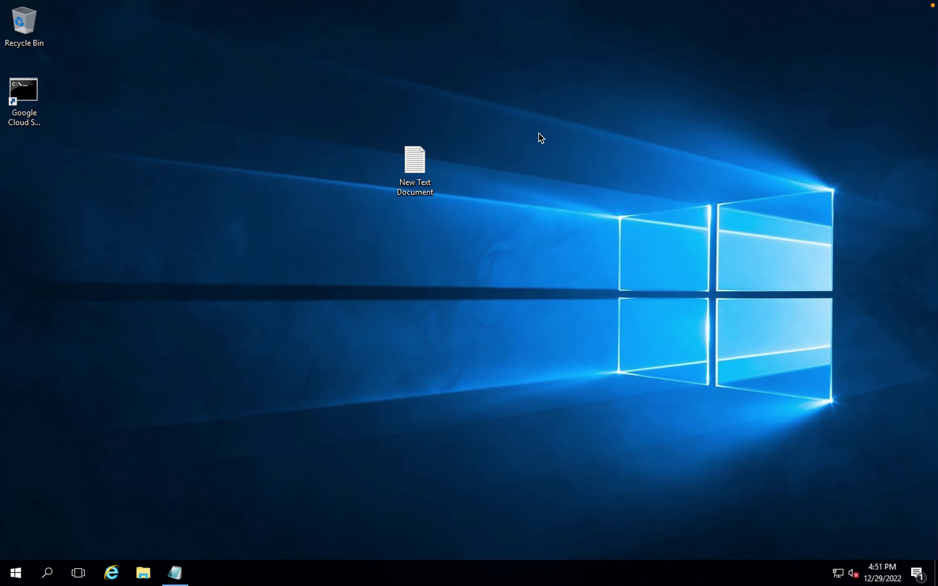
# Launch the mmc management console with administrator rights from Windows search.
pyautogui.click(47, 573)
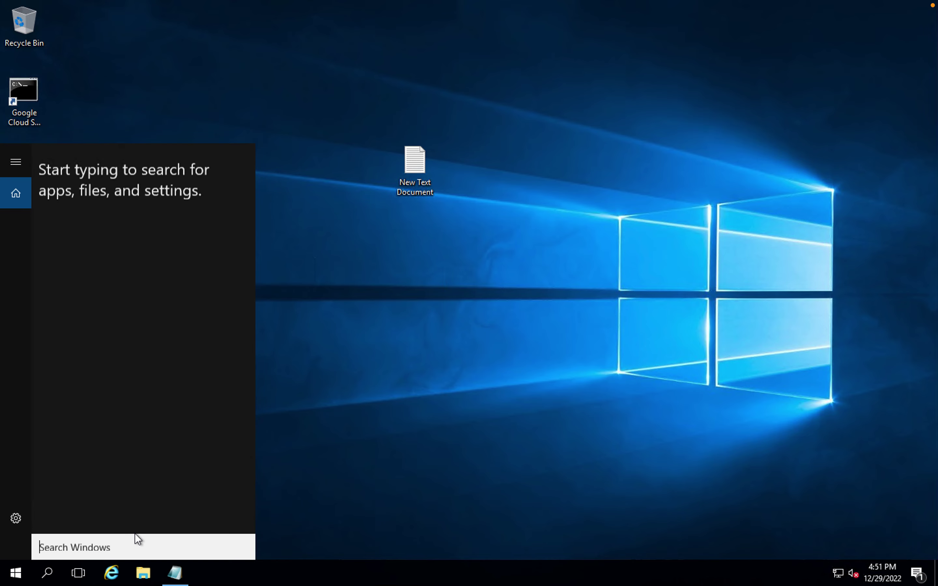
pyautogui.write('mmc')
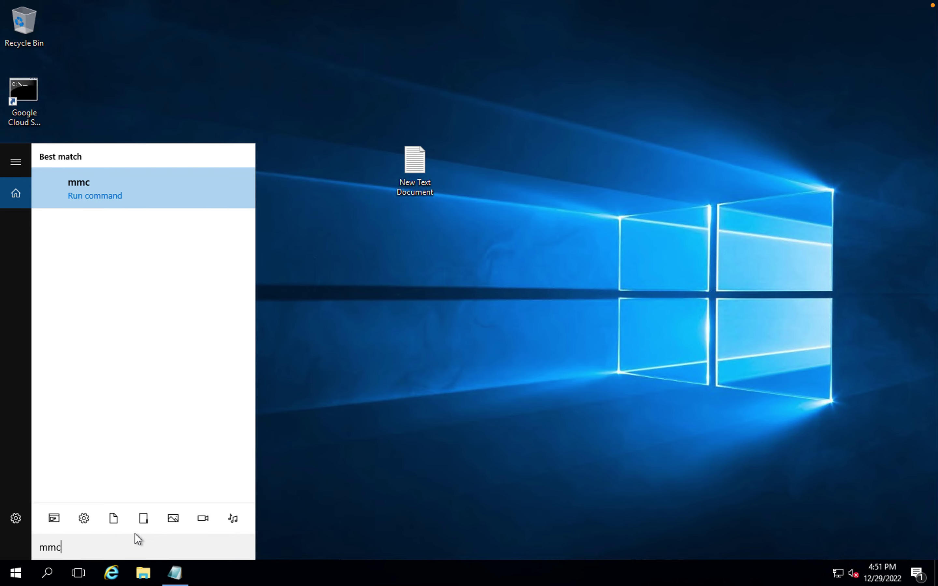
pyautogui.press('Return')
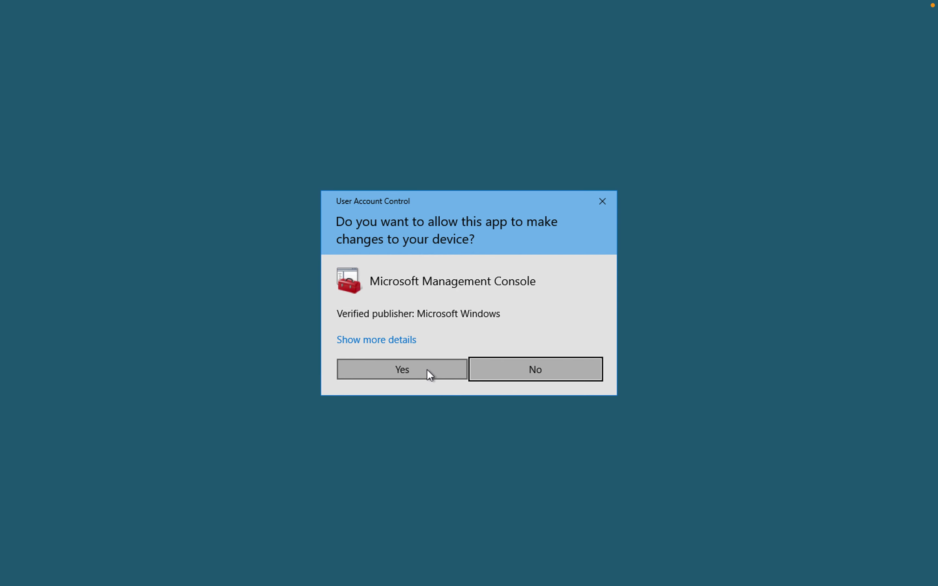
pyautogui.click(427, 369)
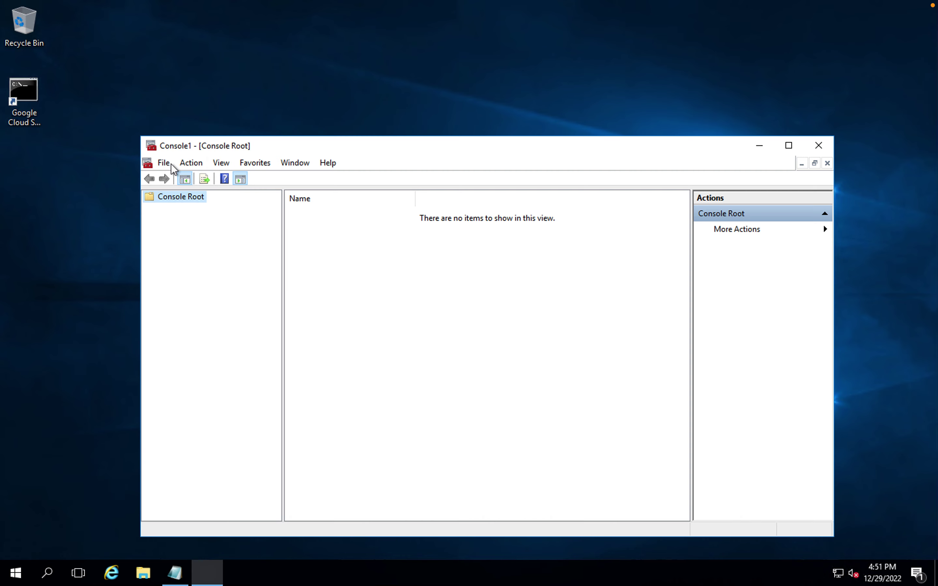
# Add the Local Users and Groups snap-in for the local computer and expand it.
pyautogui.click(168, 167)
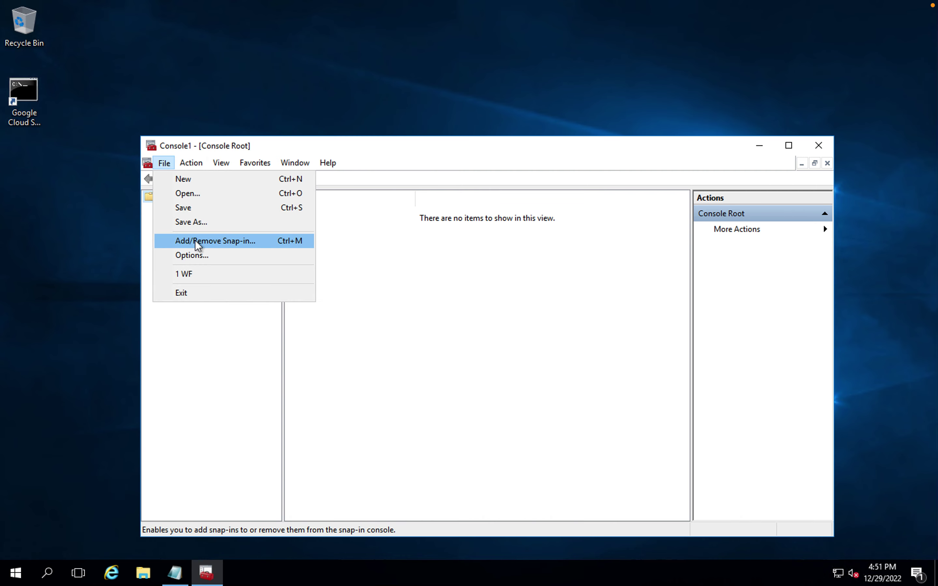
pyautogui.press('Return')
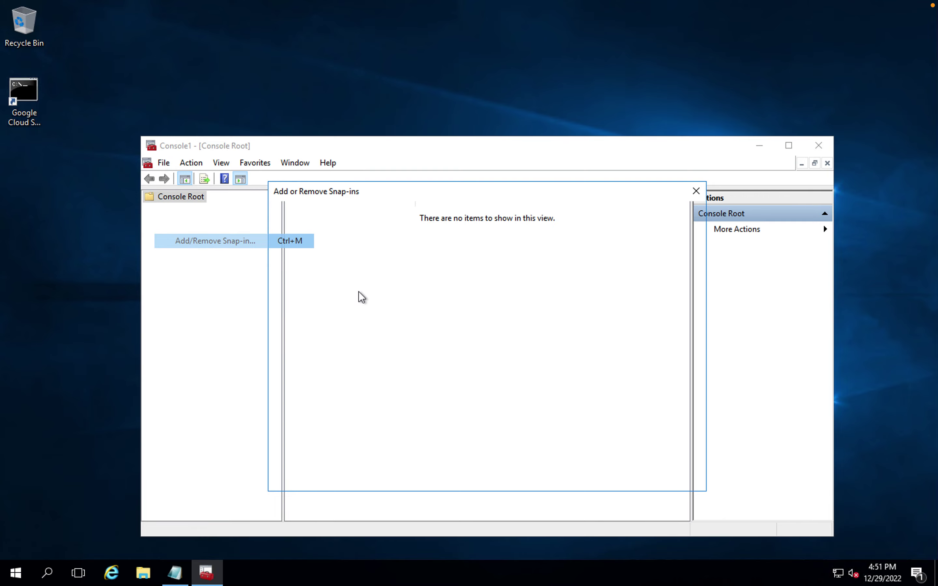
pyautogui.click(328, 322)
pyautogui.press('l')
pyautogui.press('o')
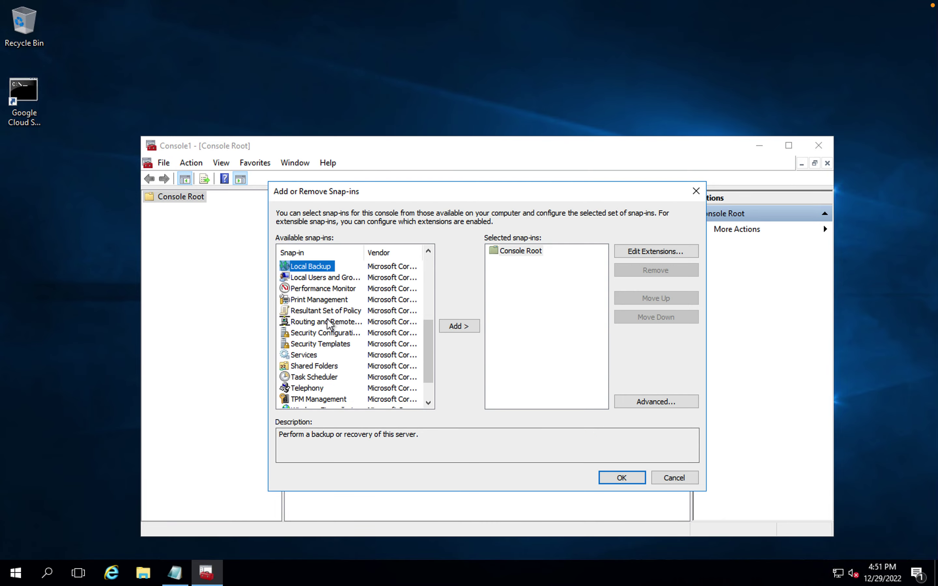
pyautogui.press('Down')
pyautogui.click(461, 326)
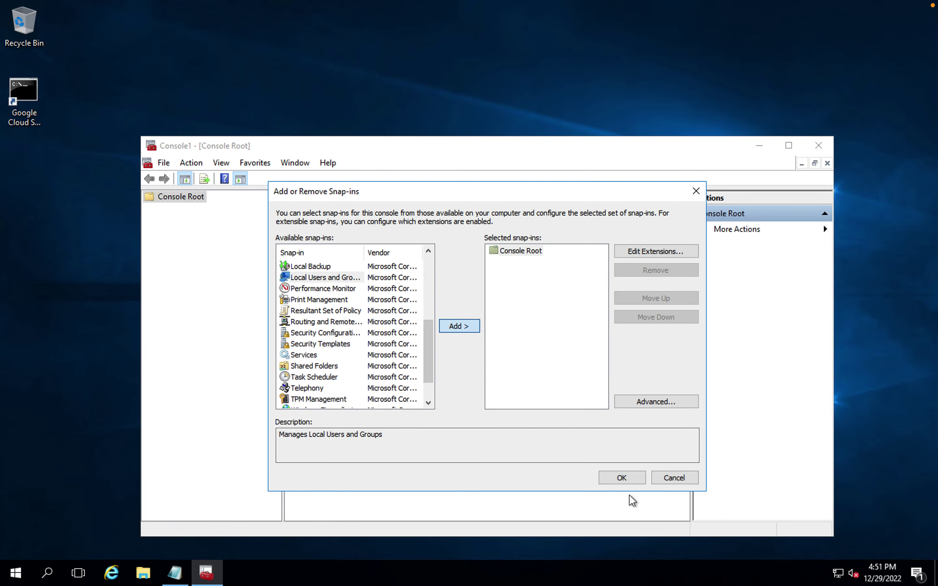
pyautogui.press('Return')
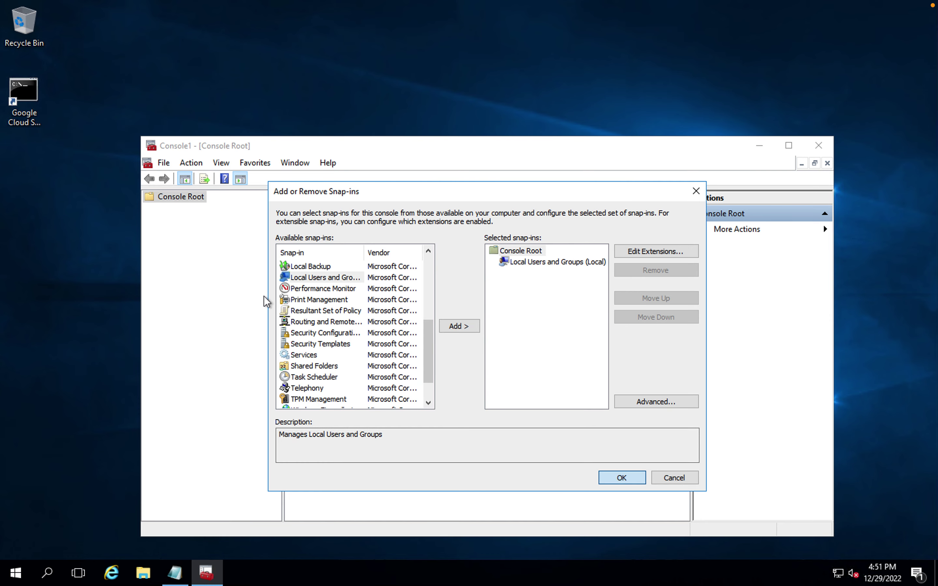
pyautogui.press('Return')
pyautogui.doubleClick(196, 214)
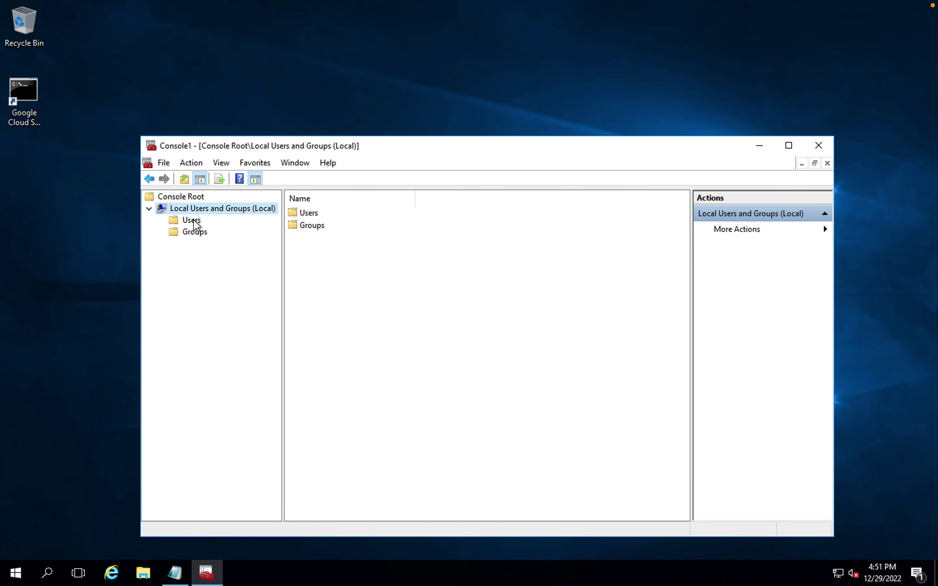
# Start Set Password on the local admin user, accepting the data-loss warning.
pyautogui.press('Down')
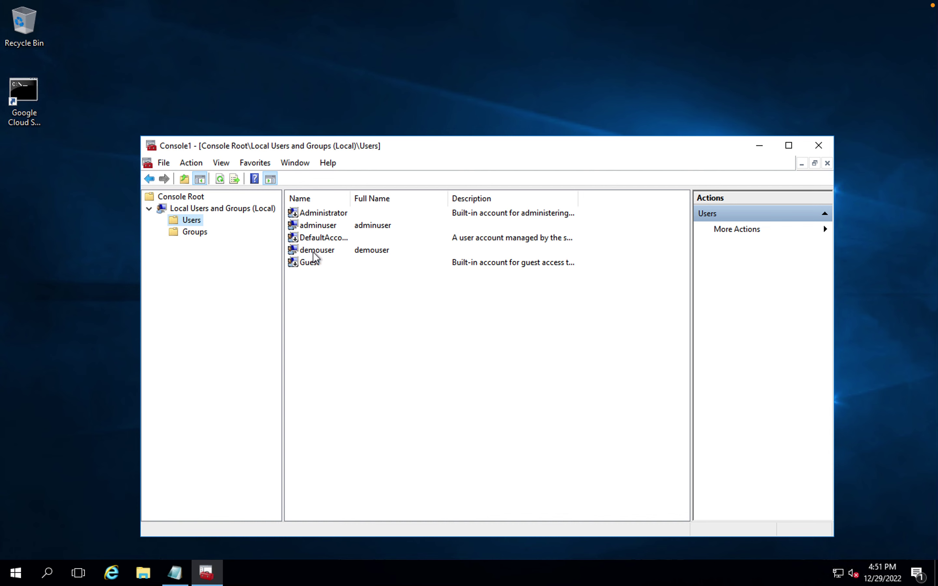
pyautogui.rightClick(320, 226)
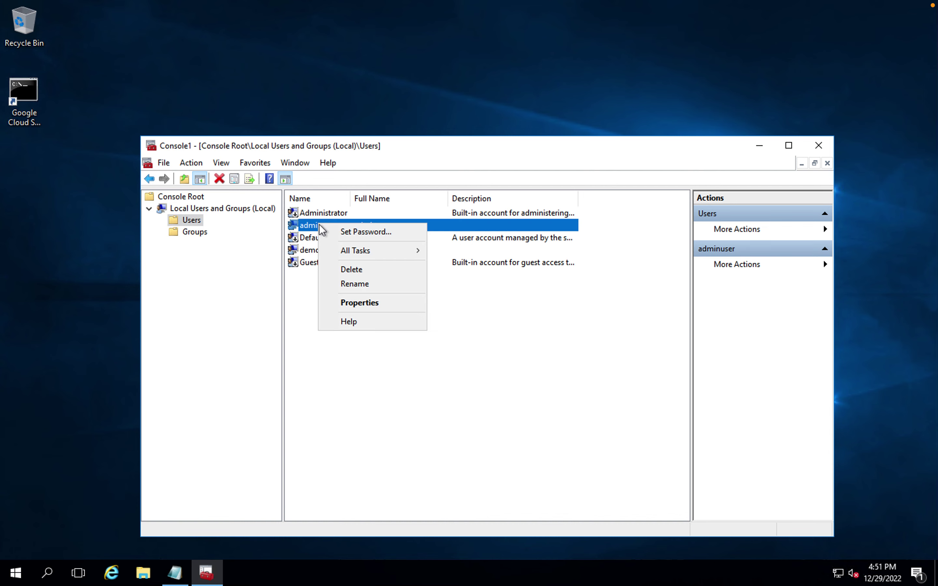
pyautogui.click(347, 230)
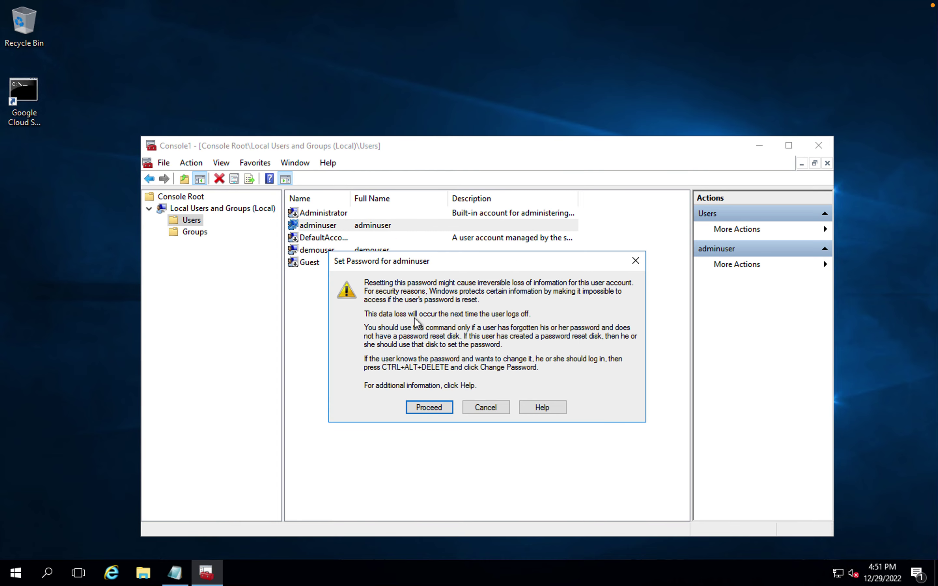
pyautogui.click(432, 409)
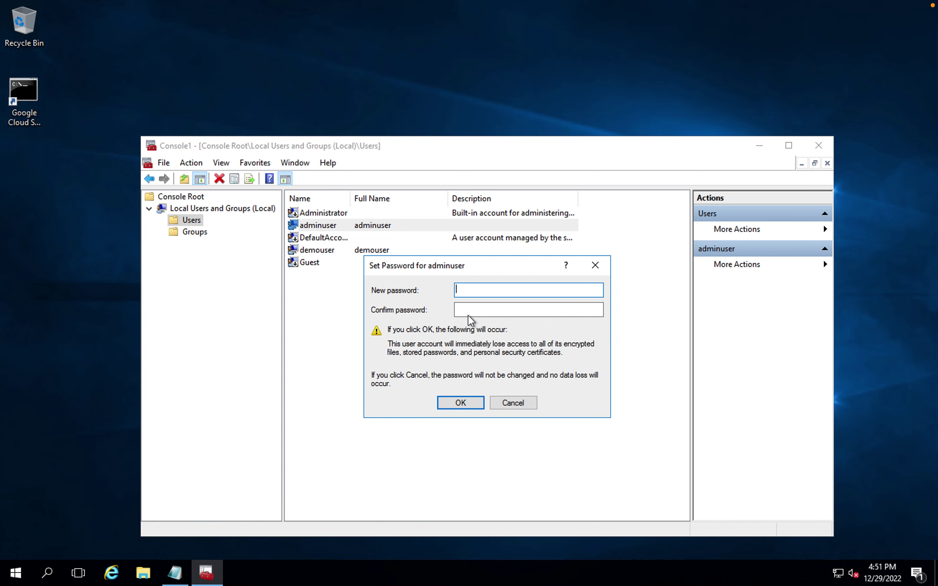
# Enter and confirm a new password twice; both attempts fail the password policy.
pyautogui.write('••••••••••••••')
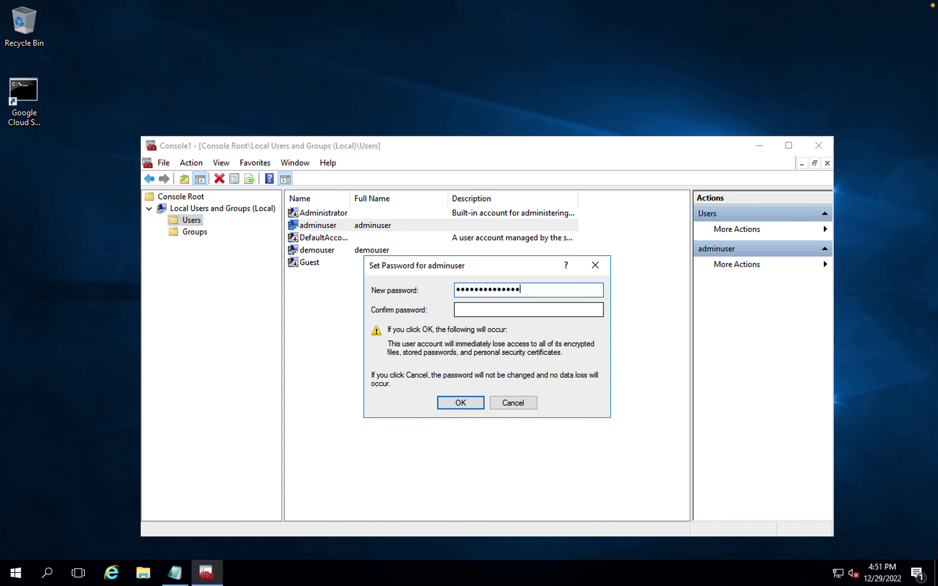
pyautogui.press('Tab')
pyautogui.write('••••••••')
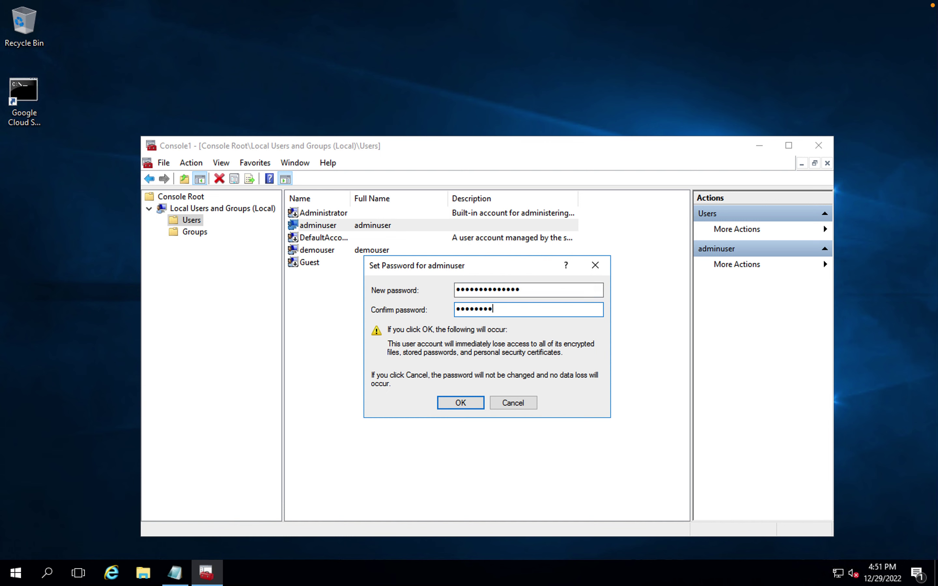
pyautogui.write('••••••')
pyautogui.click(459, 404)
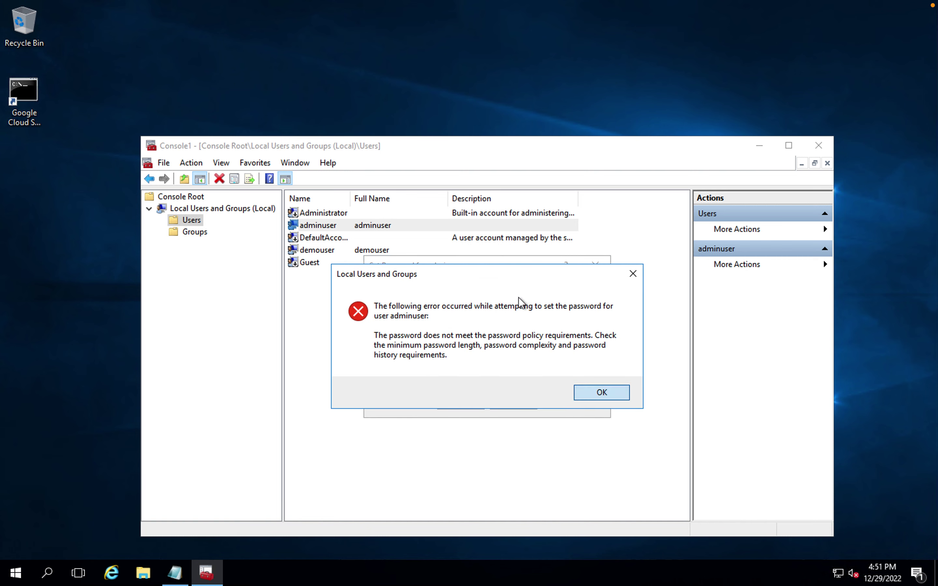
pyautogui.press('Return')
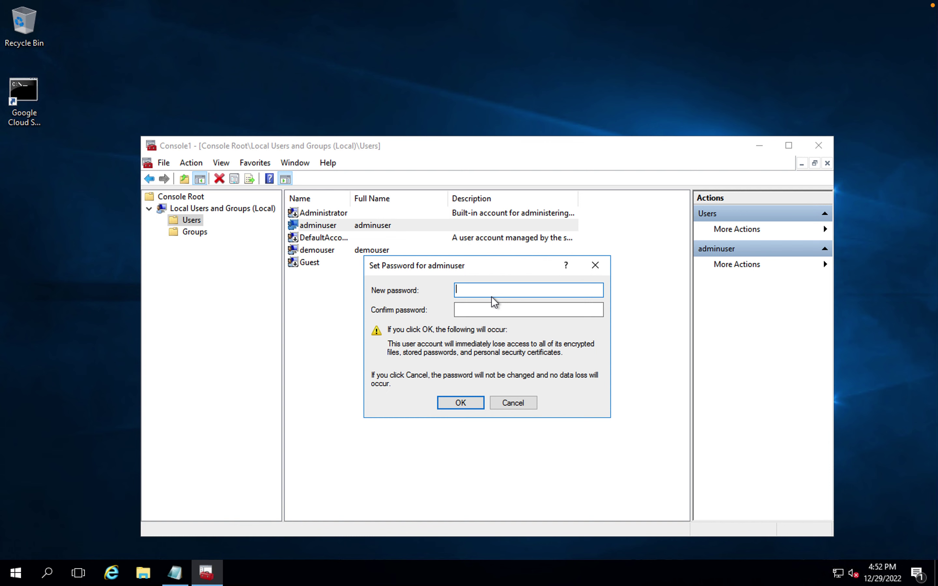
pyautogui.write('••••••••••••••')
pyautogui.press('Tab')
pyautogui.write('••••••••••••••')
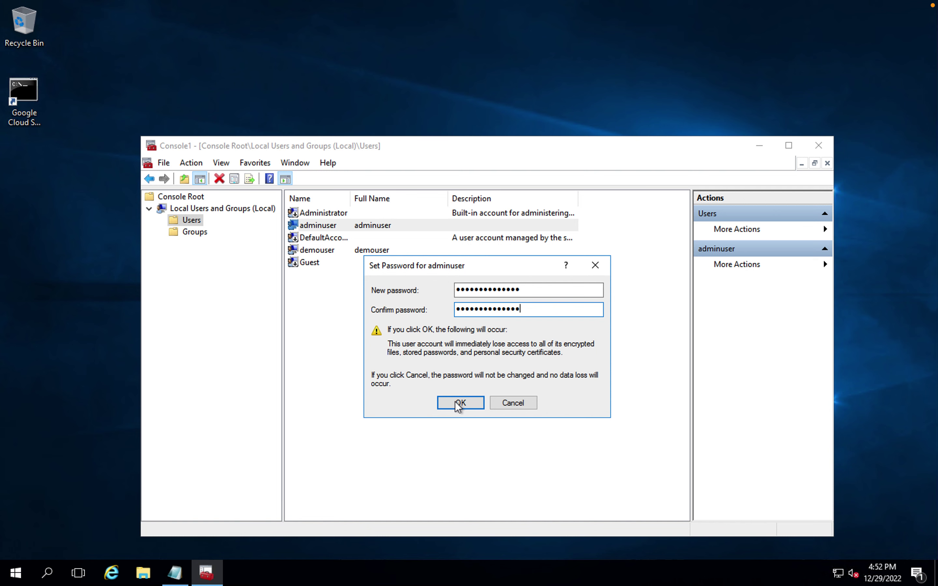
pyautogui.click(467, 401)
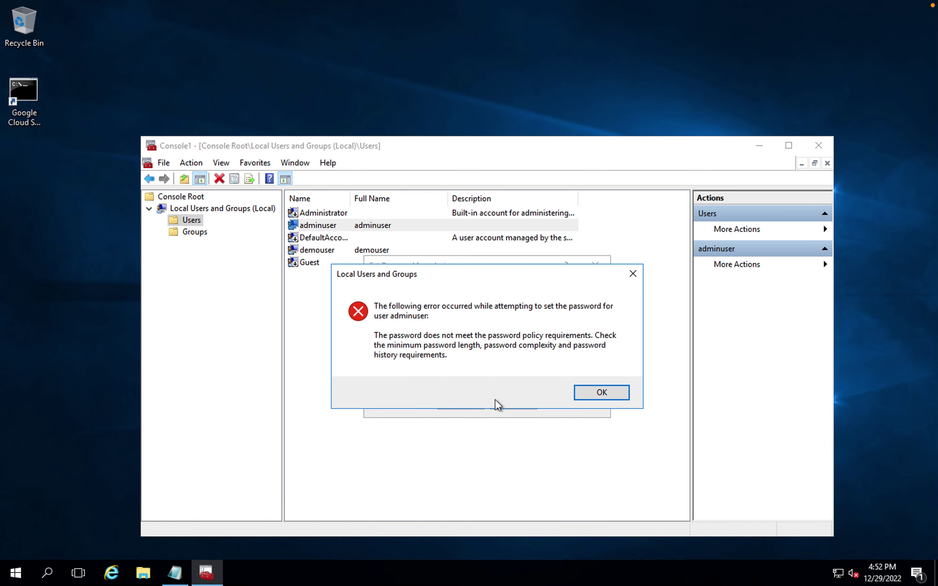
pyautogui.click(592, 398)
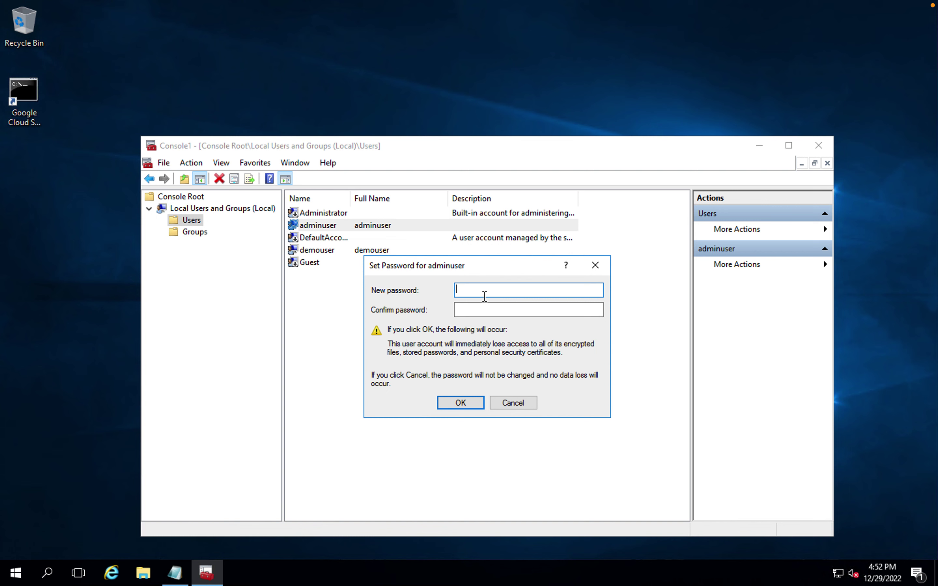
# Paste a compliant password, confirm it, and acknowledge that it was set.
pyautogui.hotkey('ctrl', 'v')
pyautogui.write('*')
pyautogui.press('Tab')
pyautogui.write('*')
pyautogui.write('*********')
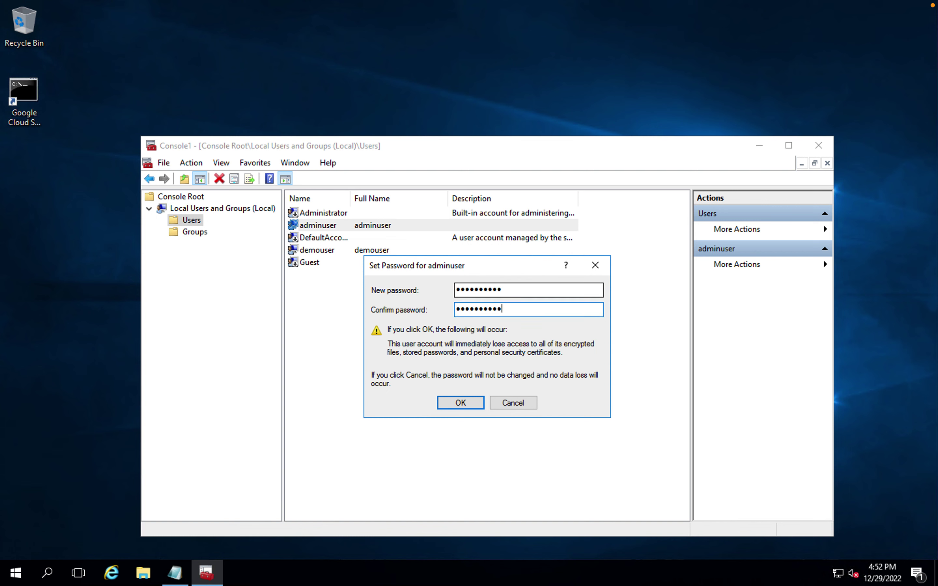
pyautogui.click(466, 404)
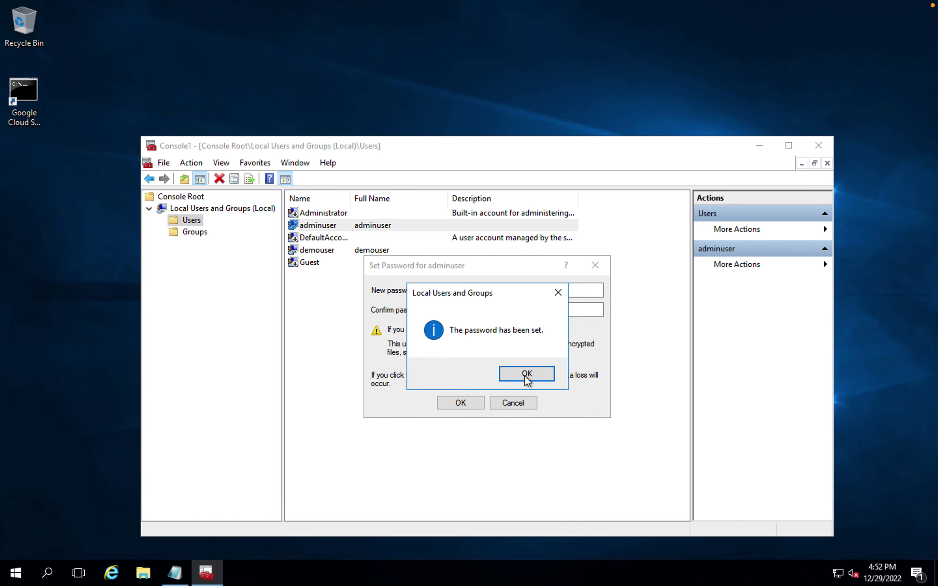
pyautogui.click(526, 375)
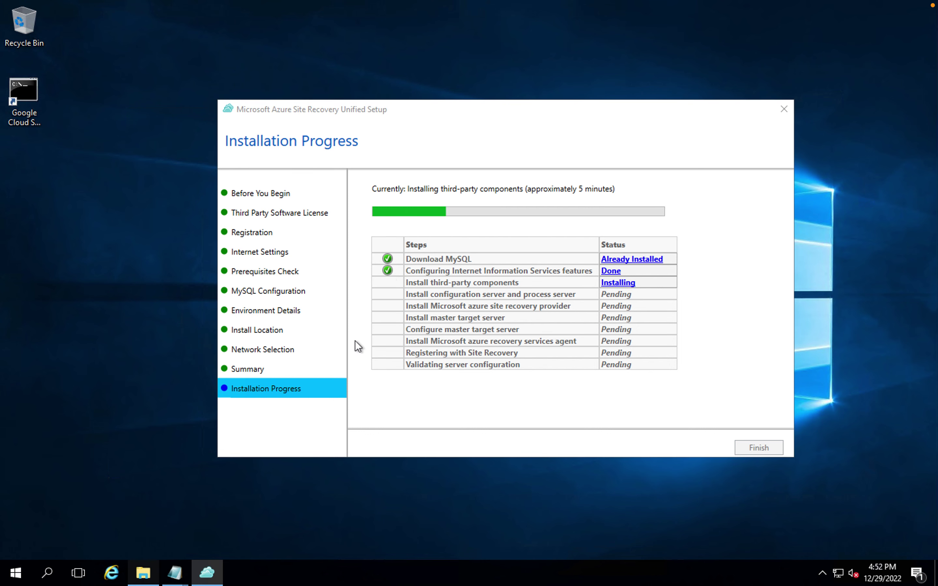
# Bring the File Explorer window showing This PC to the front.
pyautogui.click(143, 572)
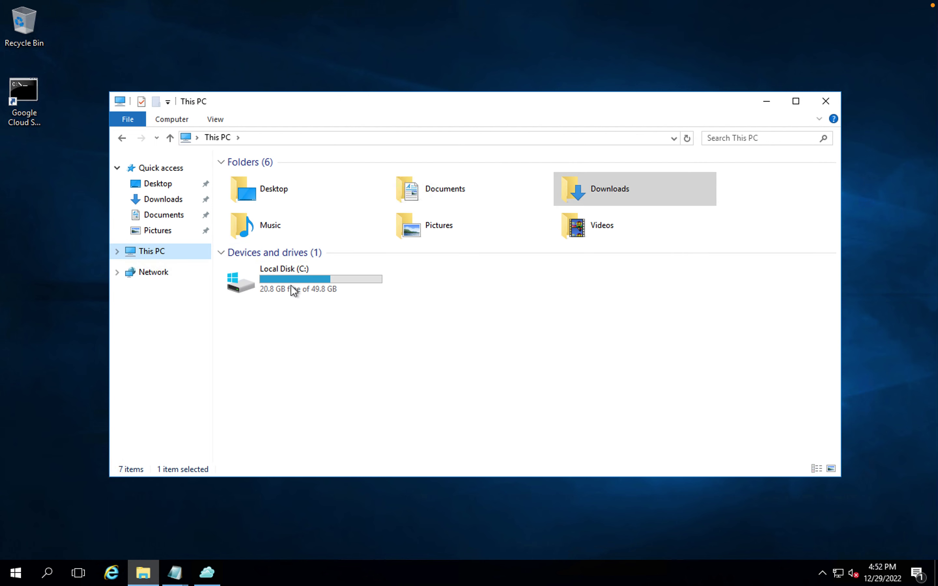
# Browse C:\ProgramData\Microsoft, return to ProgramData, then bring the Site Recovery setup back to the front.
pyautogui.doubleClick(293, 287)
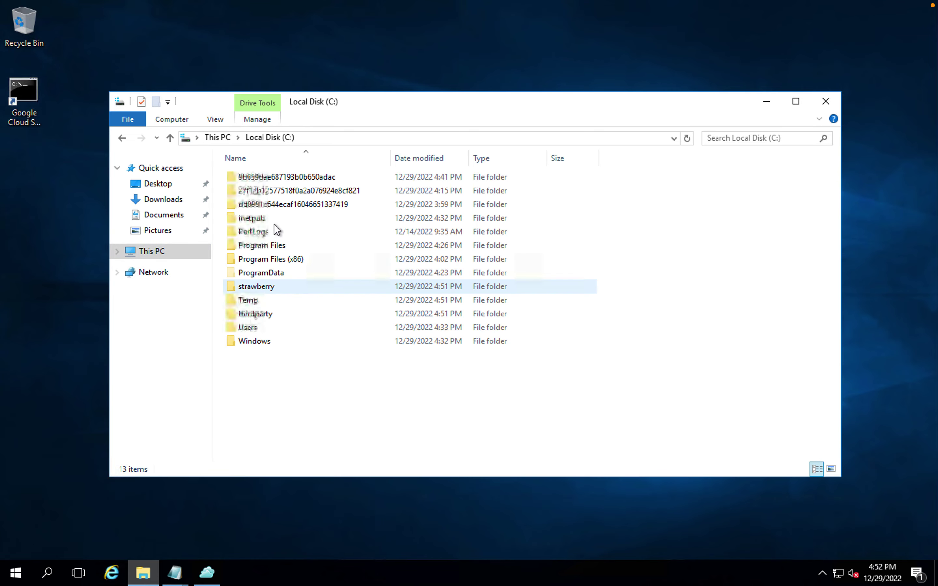
pyautogui.click(259, 248)
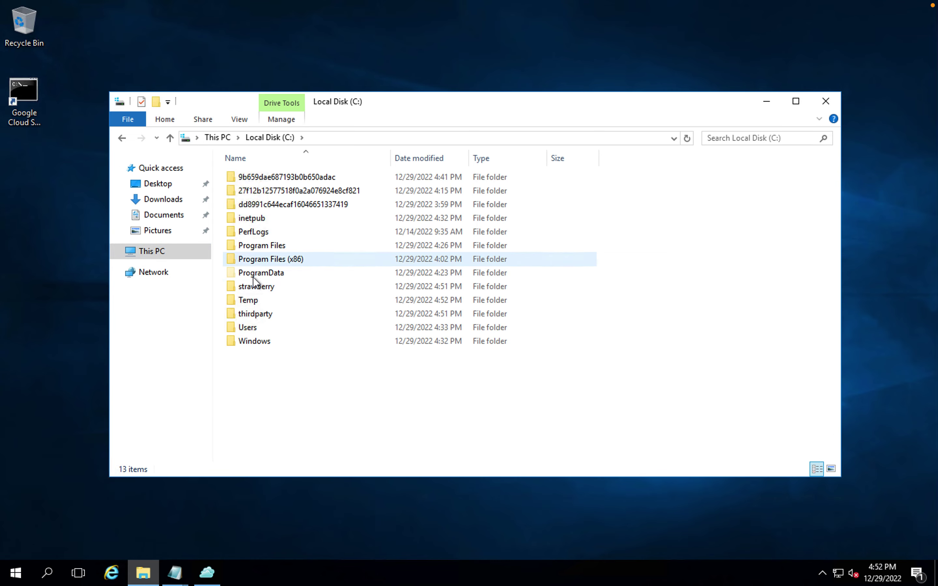
pyautogui.click(253, 273)
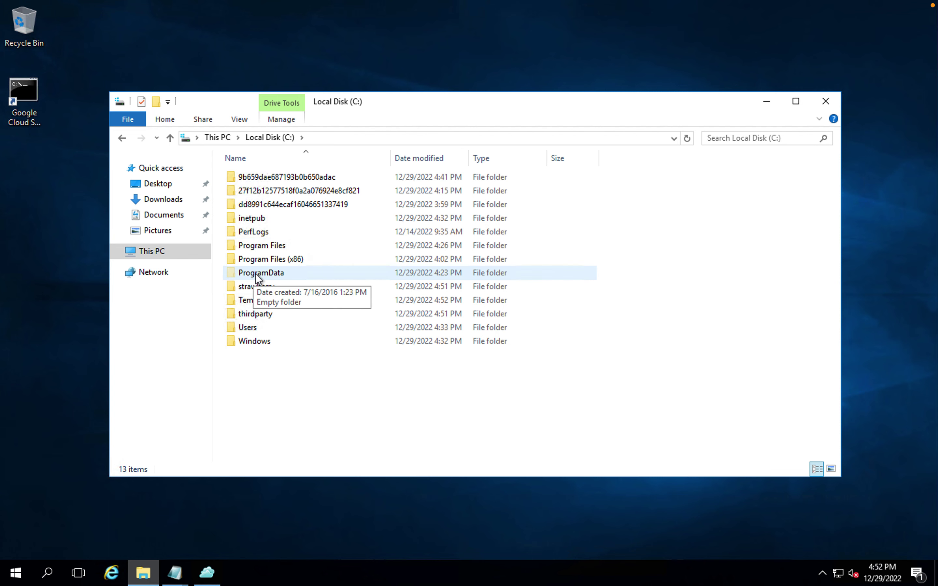
pyautogui.doubleClick(255, 273)
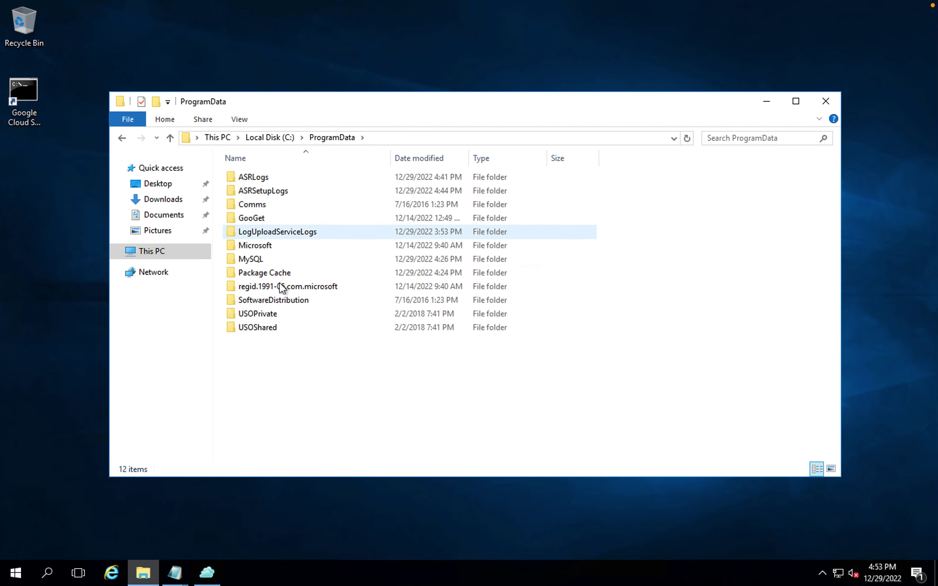
pyautogui.click(272, 313)
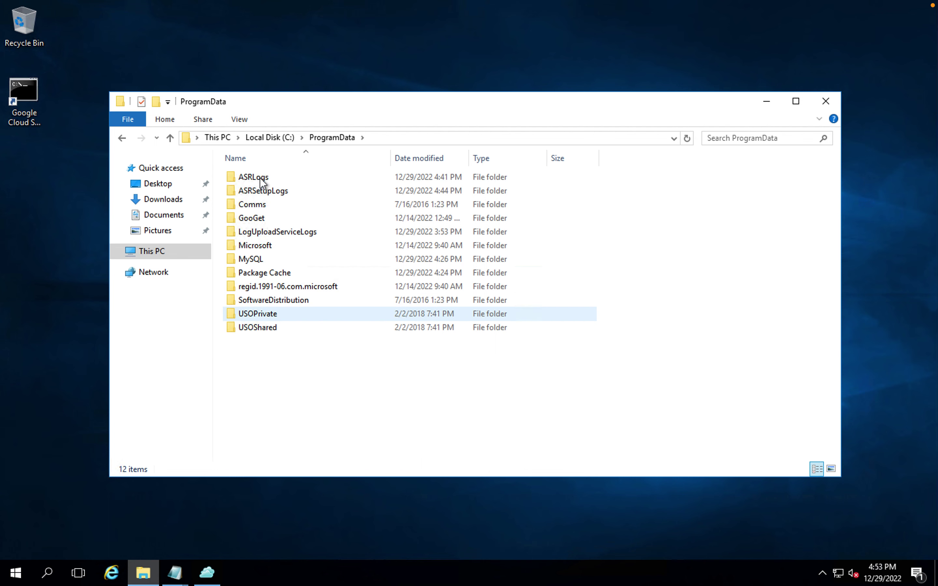
pyautogui.doubleClick(268, 246)
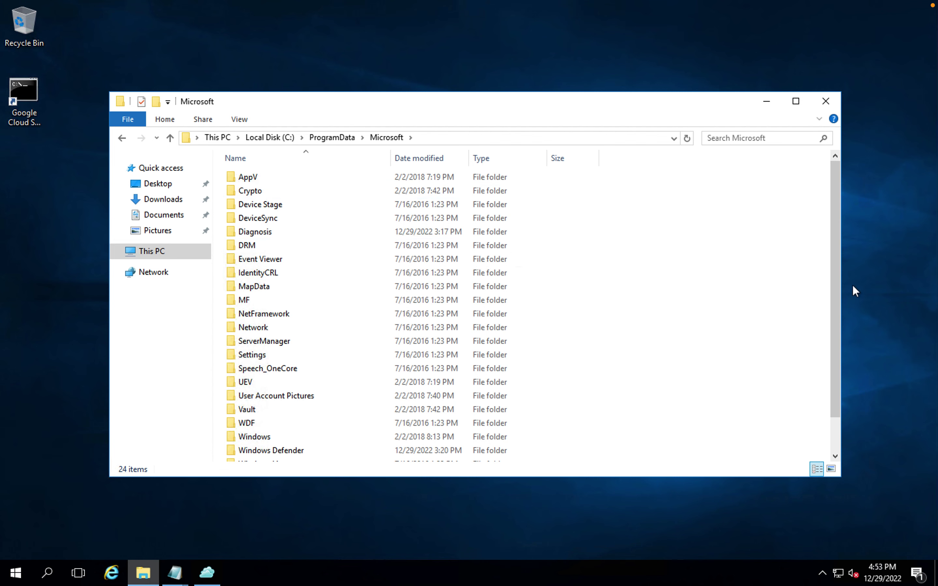
pyautogui.scroll(-1, 840, 318)
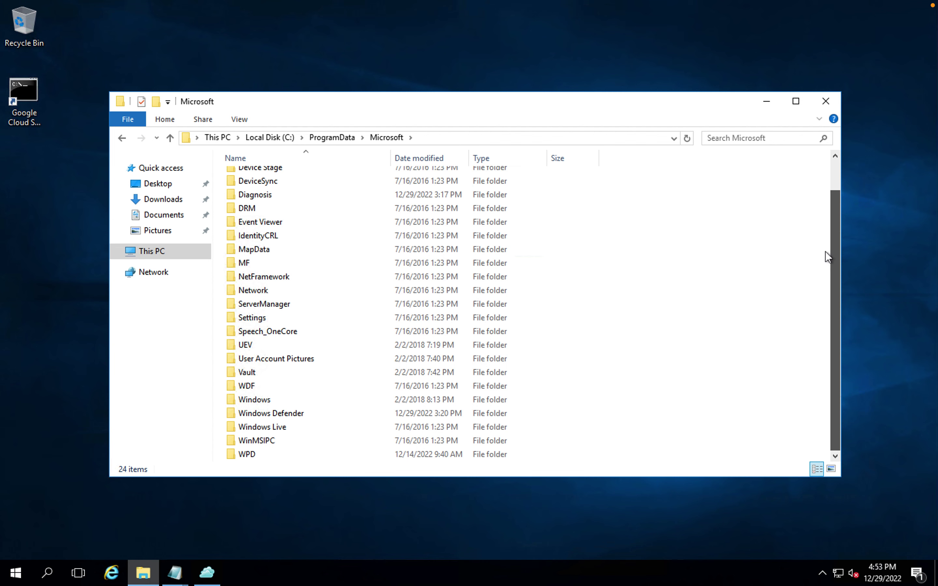
pyautogui.scroll(1, 826, 258)
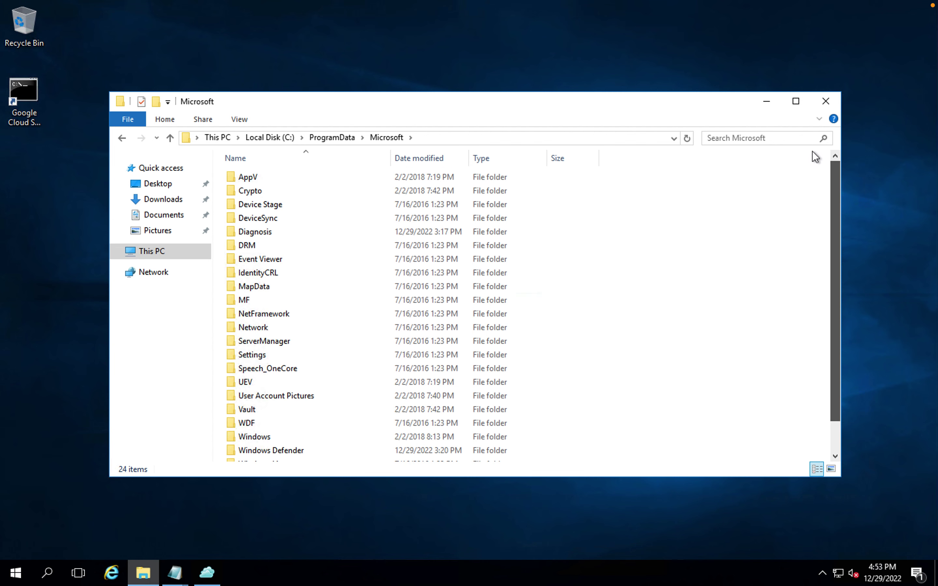
pyautogui.click(344, 137)
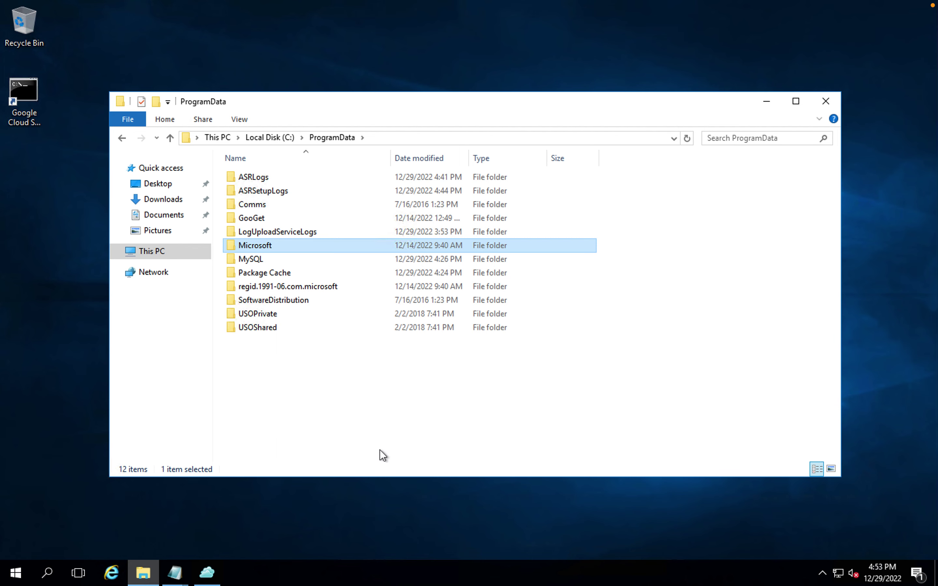
pyautogui.click(207, 573)
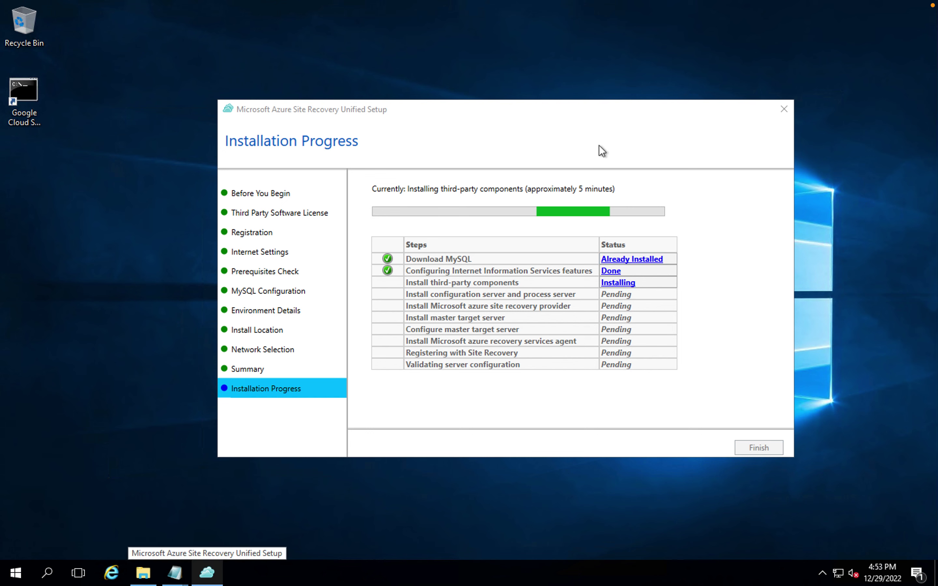
# Keep the setup window in focus until the configuration and process server install begins.
pyautogui.click(661, 140)
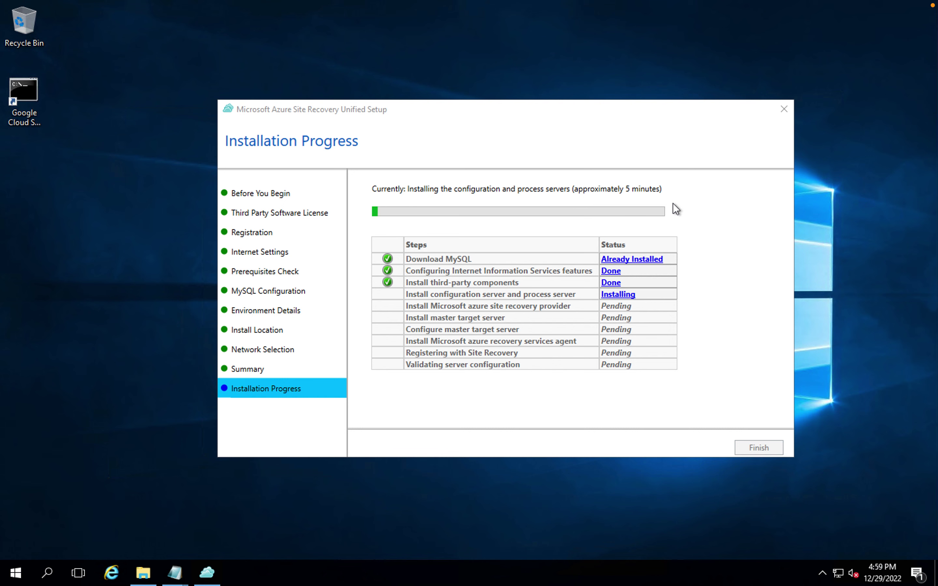
pyautogui.click(694, 204)
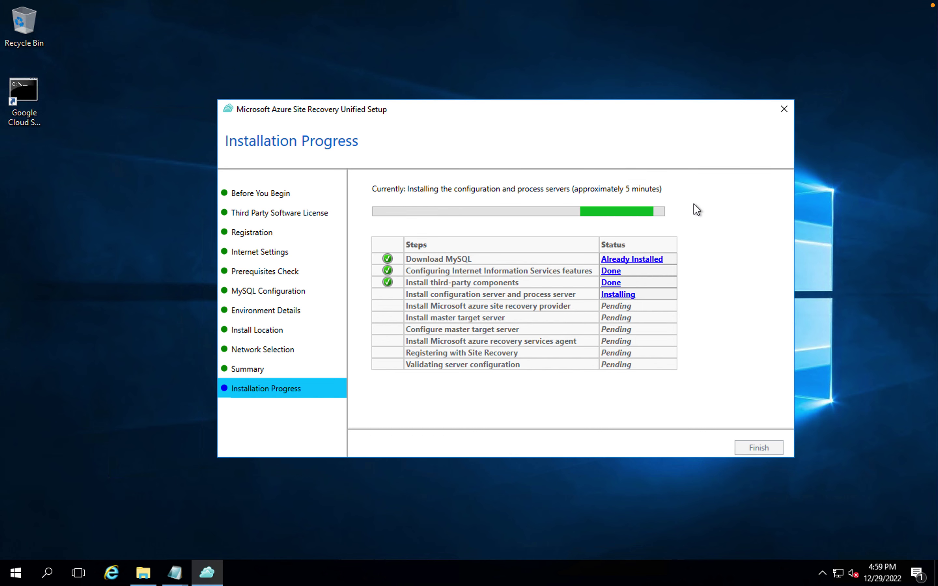
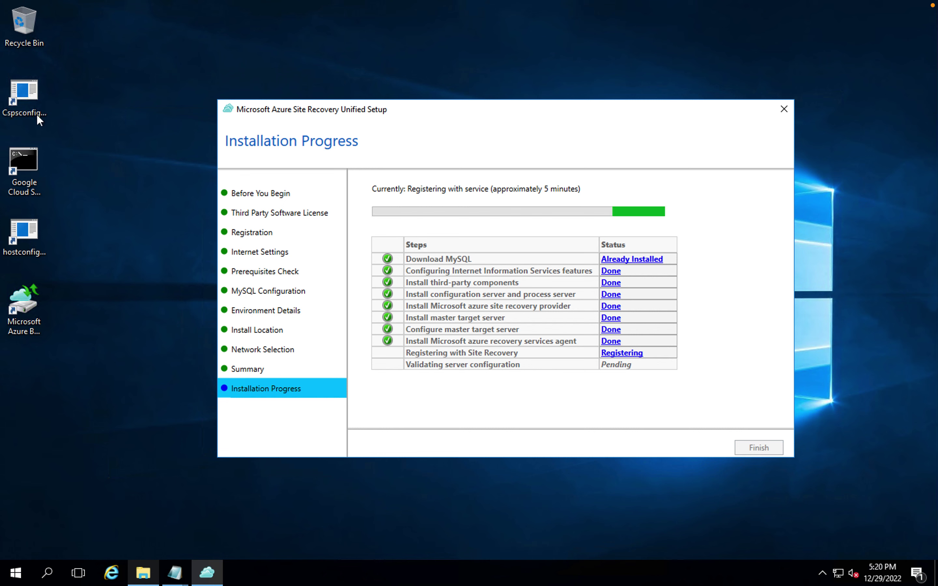
# Dismiss the access errors from the Cspsconfig and hostconfig shortcuts while setup finishes.
pyautogui.doubleClick(24, 100)
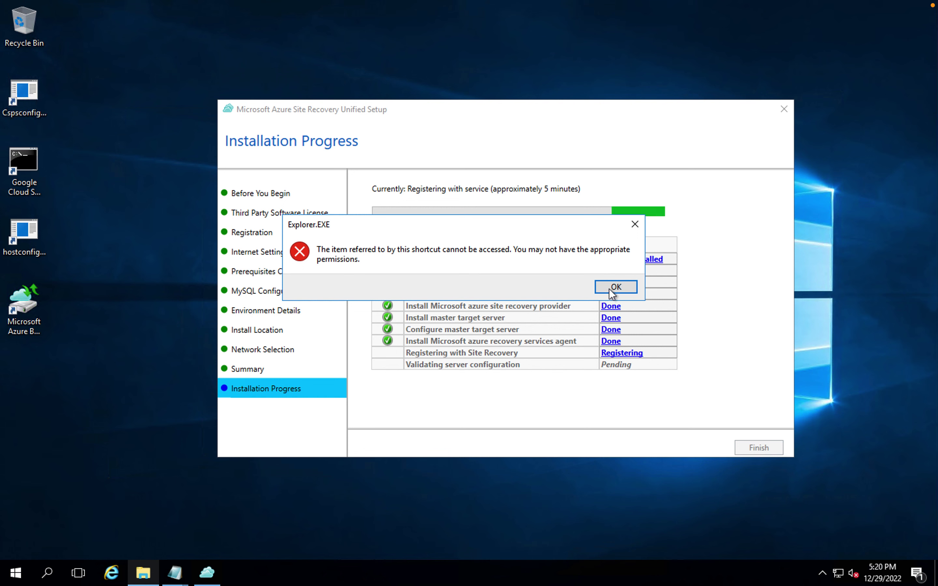
pyautogui.click(608, 287)
pyautogui.doubleClick(19, 238)
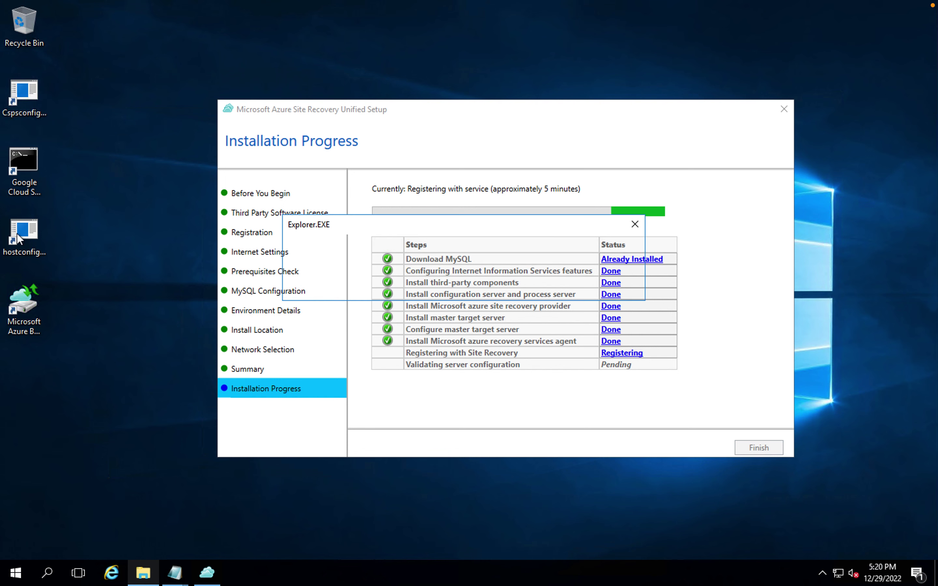
pyautogui.press('Return')
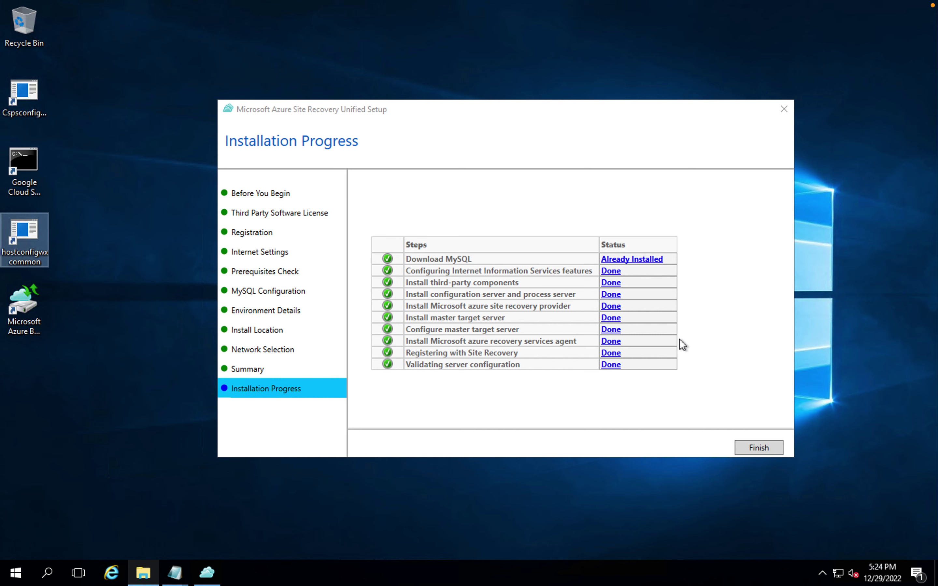
# Finish setup, copy the connection passphrase to the clipboard, and minimize Configuration Server.
pyautogui.click(763, 448)
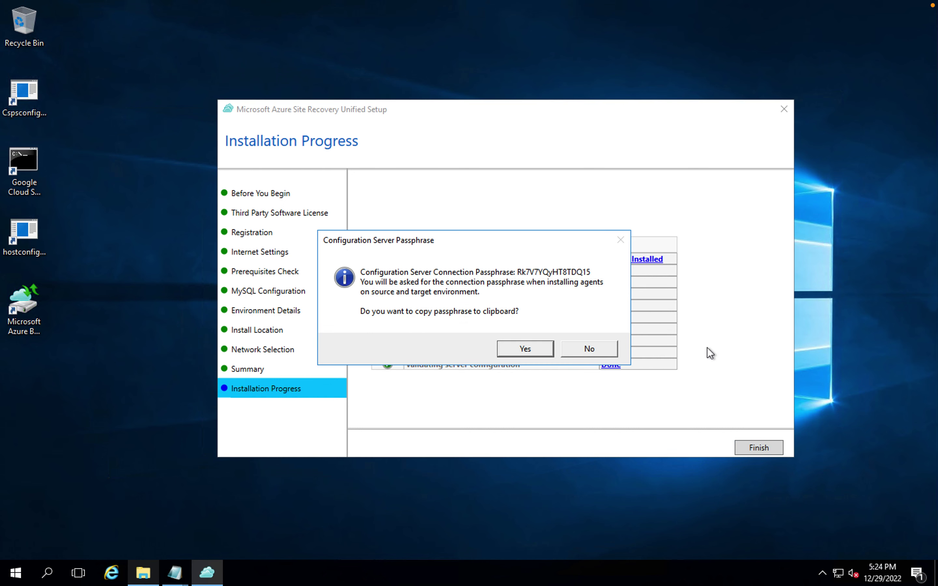
pyautogui.click(526, 348)
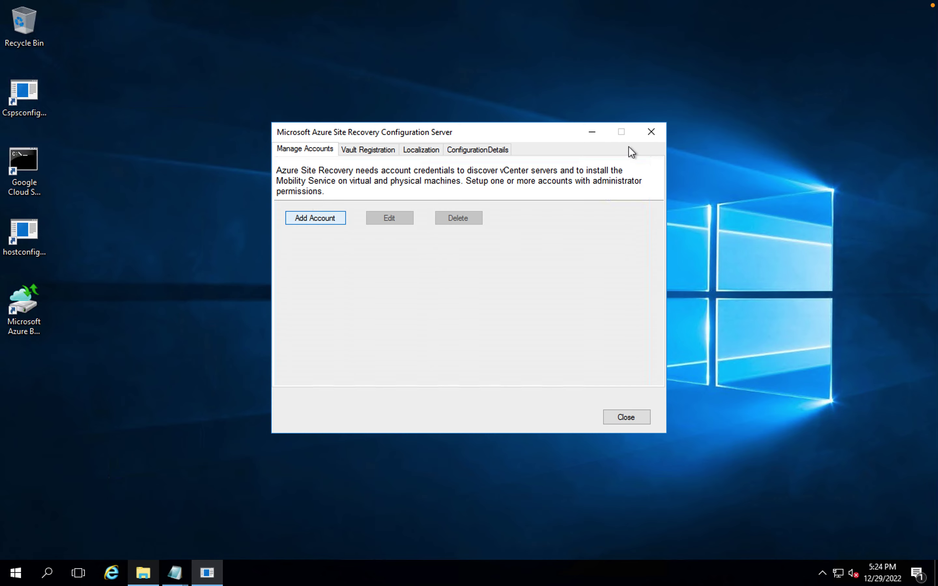
pyautogui.click(591, 137)
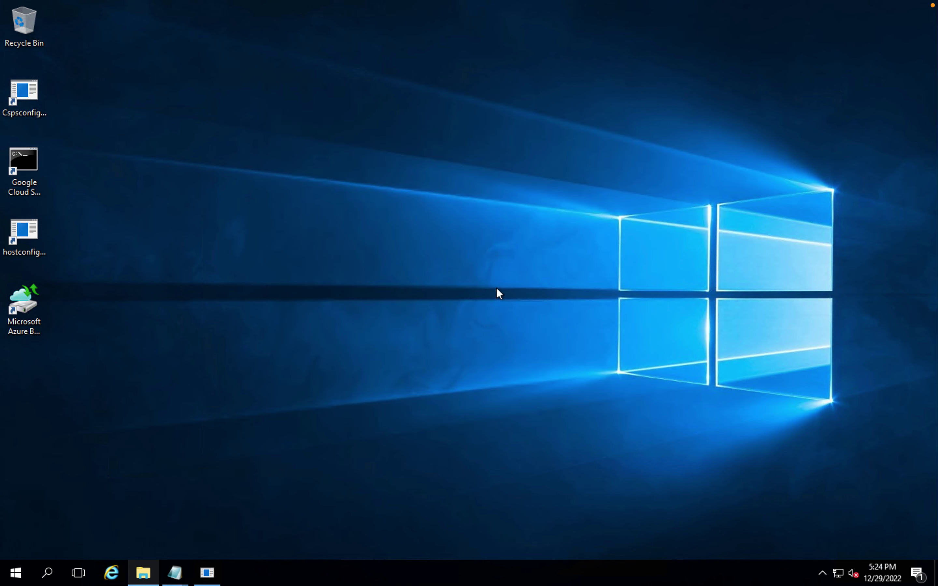
# Create a new text document on the desktop named passkey.
pyautogui.rightClick(497, 287)
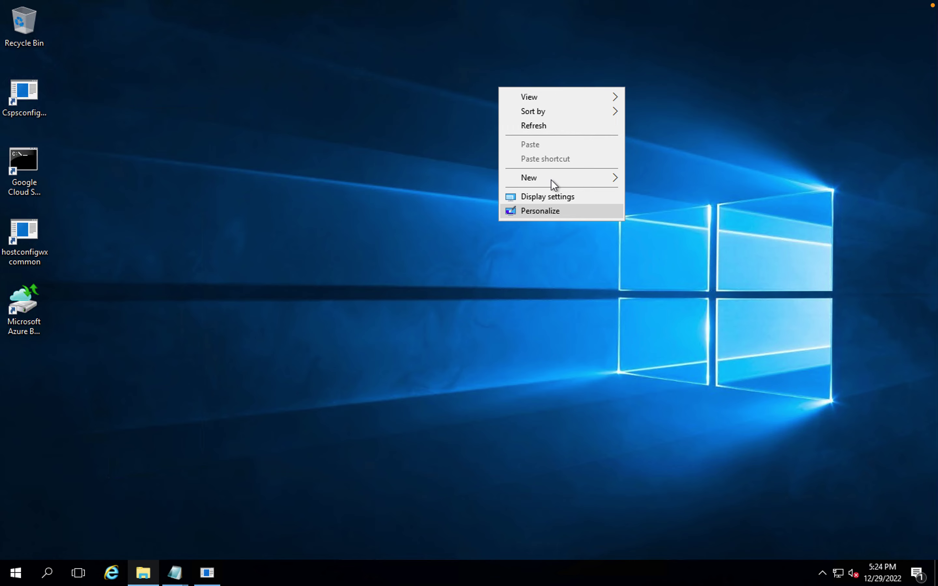
pyautogui.moveTo(552, 179)
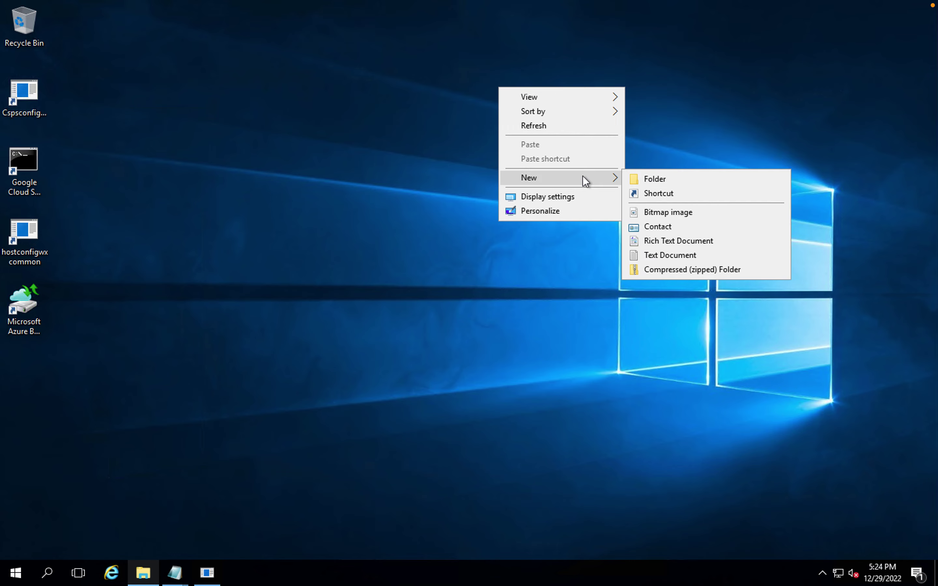
pyautogui.click(658, 255)
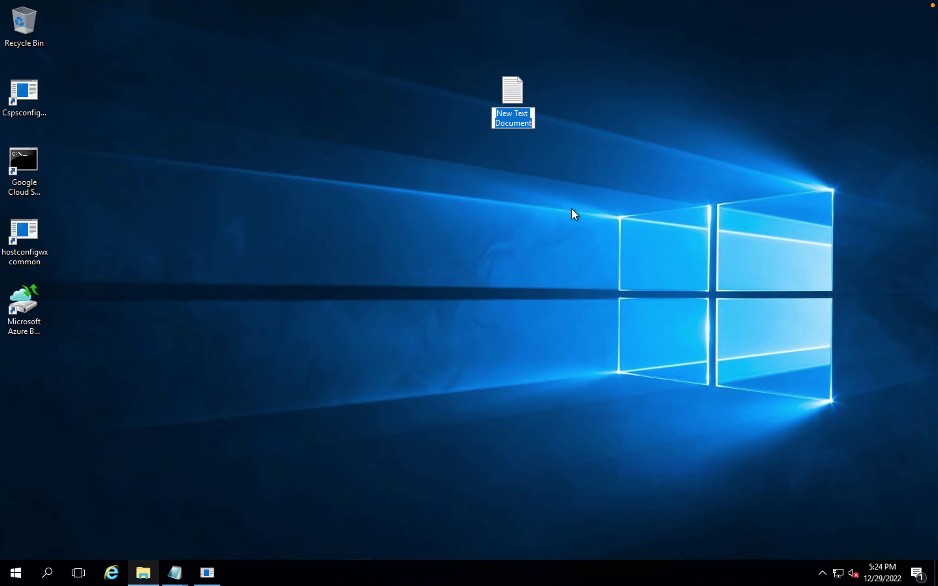
pyautogui.write('paa')
pyautogui.press('BackSpace')
pyautogui.write('ss')
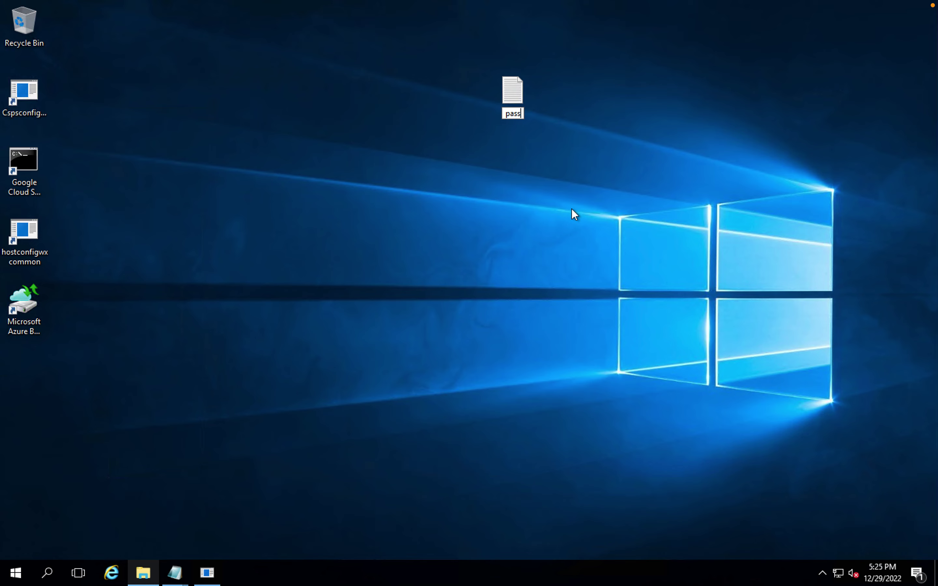
pyautogui.write('key')
pyautogui.press('Return')
# Paste the copied passphrase into passkey in Notepad and save it.
pyautogui.doubleClick(500, 94)
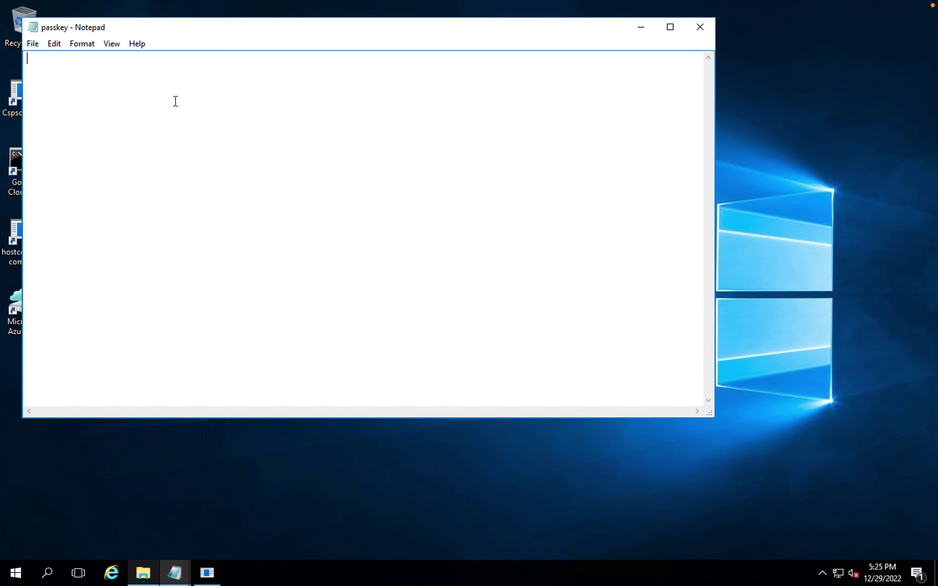
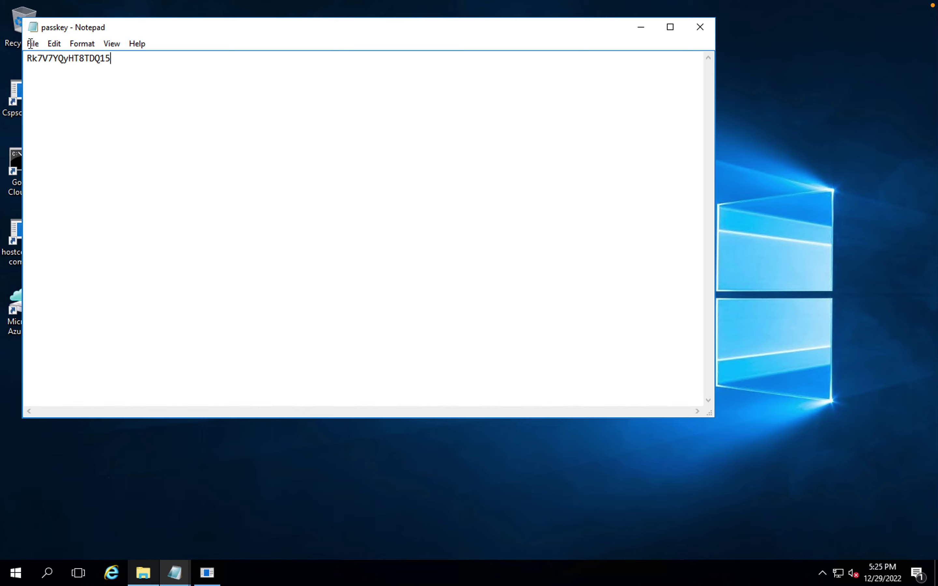
pyautogui.click(32, 44)
pyautogui.press('Down')
pyautogui.press('Down')
pyautogui.press('Down')
pyautogui.press('Down')
pyautogui.press('Down')
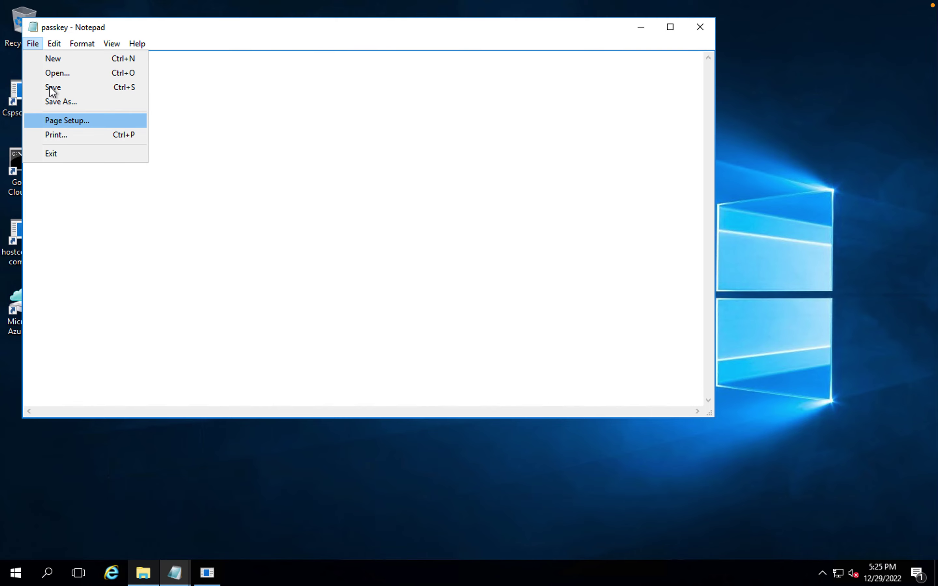
pyautogui.click(53, 88)
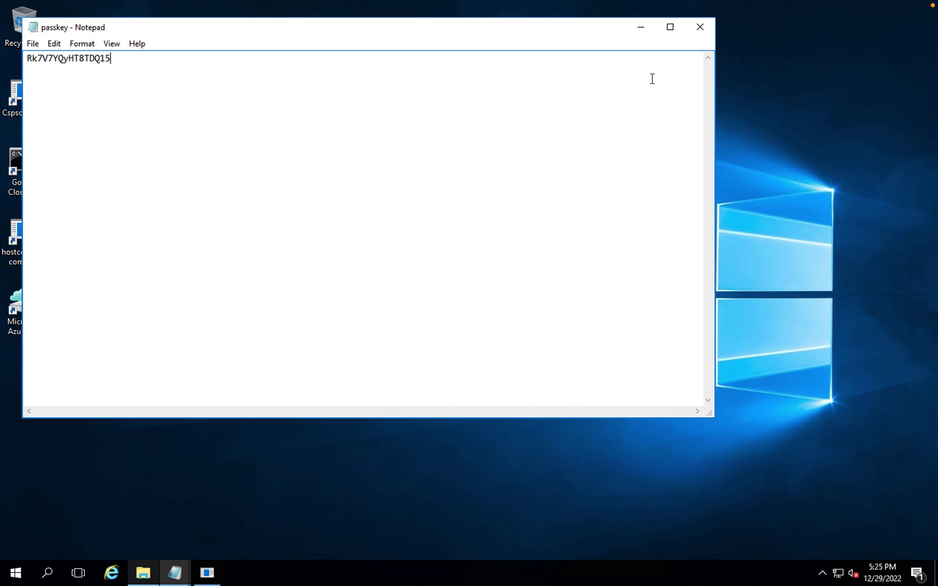
pyautogui.click(700, 26)
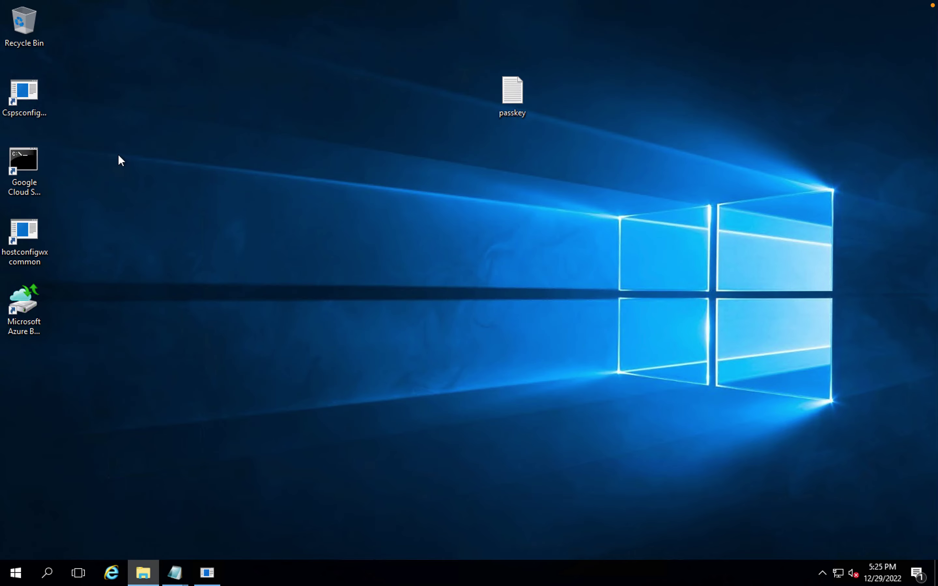
pyautogui.doubleClick(22, 86)
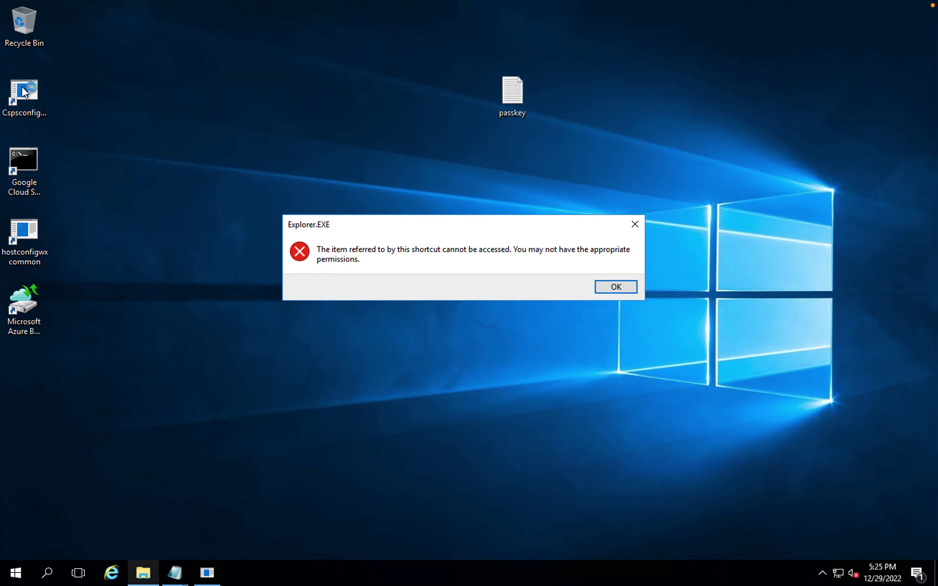
pyautogui.click(619, 287)
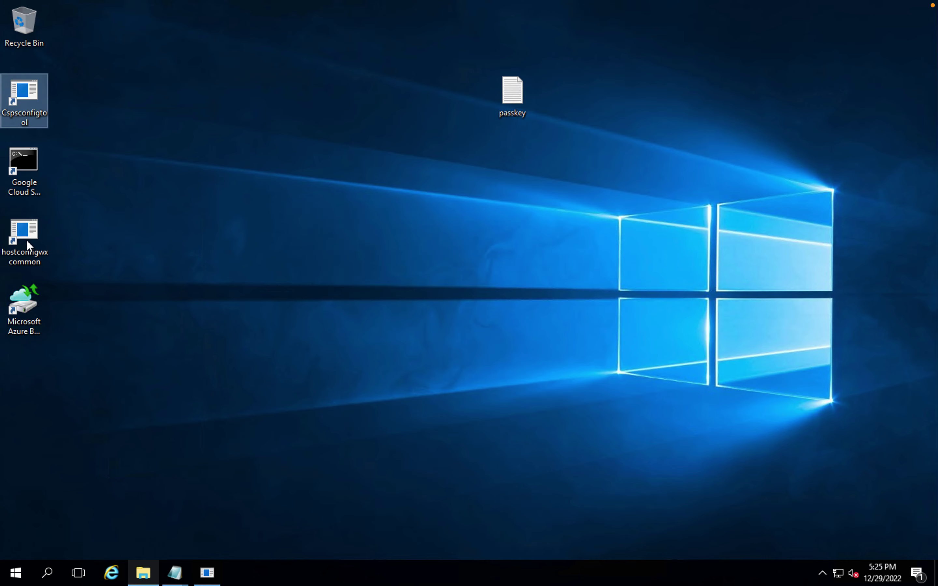
pyautogui.doubleClick(19, 232)
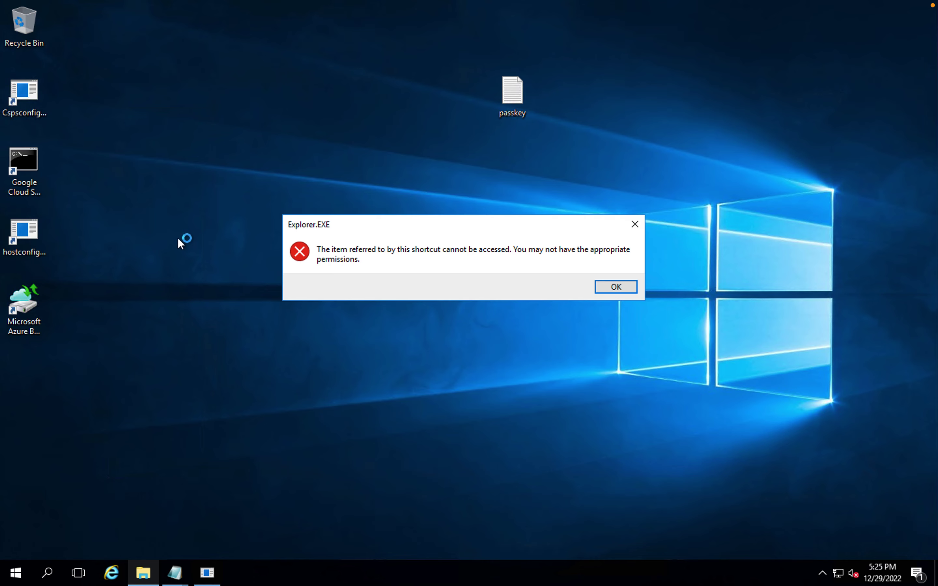
pyautogui.click(626, 286)
pyautogui.rightClick(291, 113)
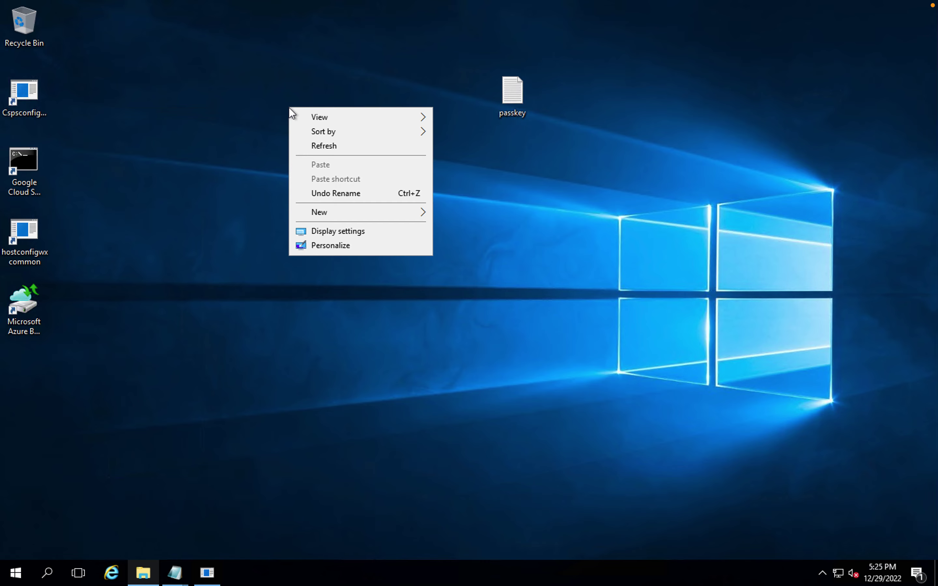
pyautogui.click(332, 150)
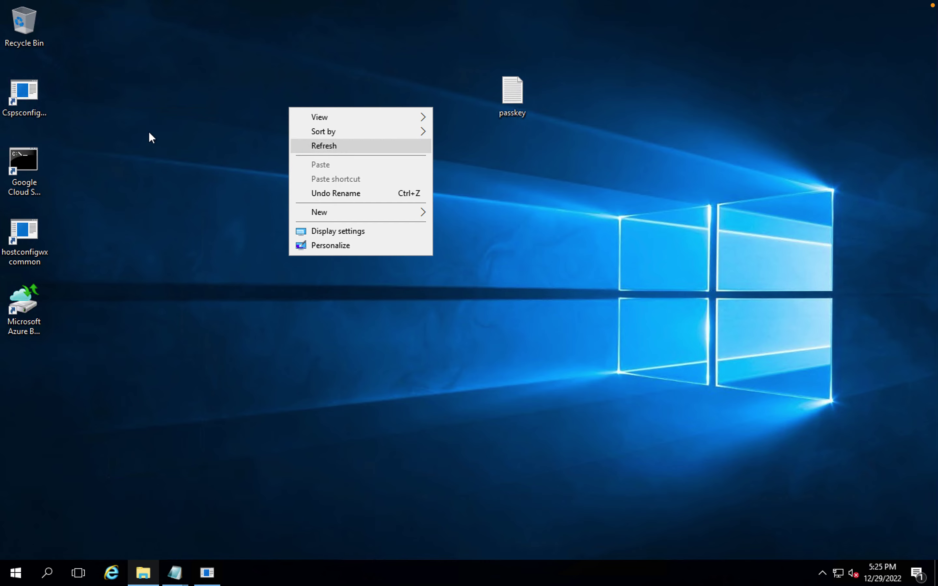
pyautogui.doubleClick(25, 98)
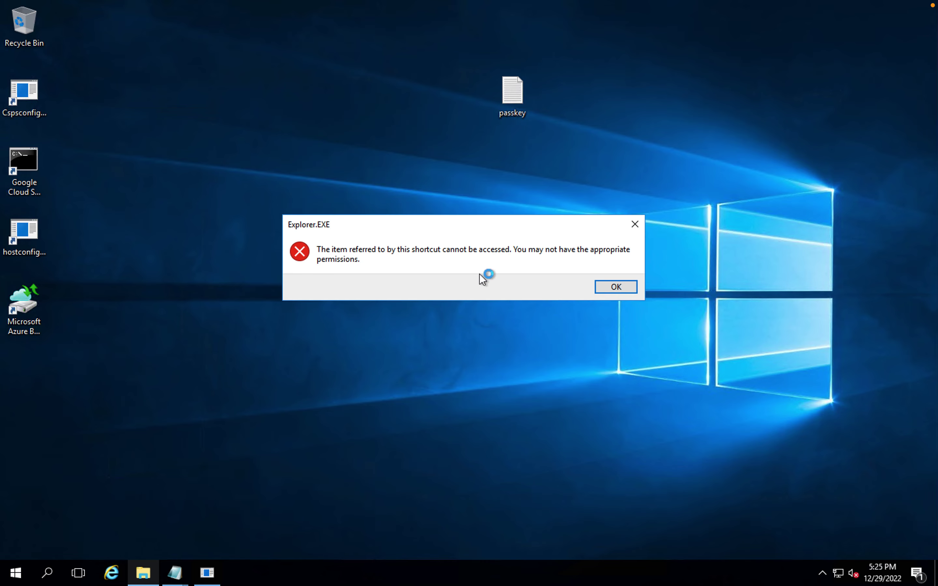
pyautogui.click(616, 287)
pyautogui.moveTo(207, 576)
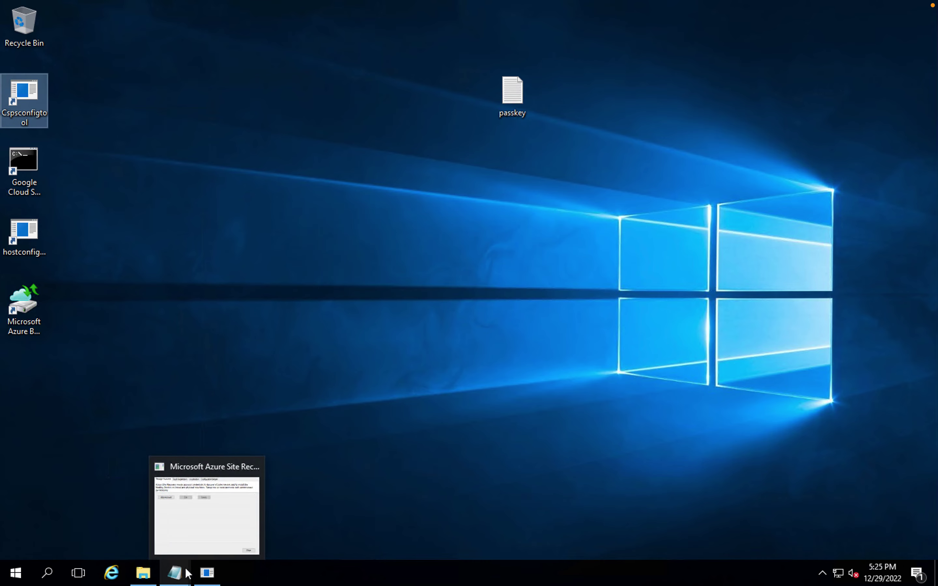
# Start adding an account named Mig with user name adminuser and its password.
pyautogui.click(207, 574)
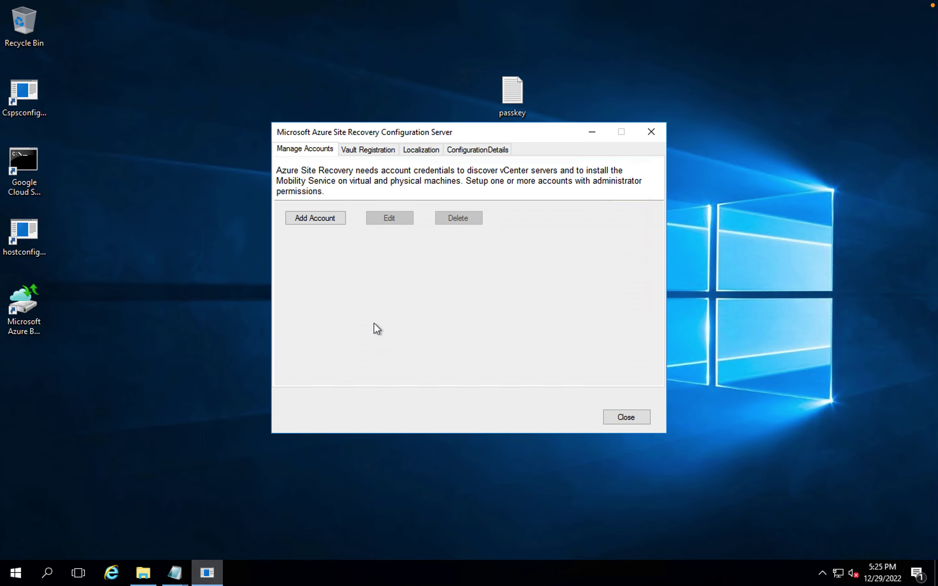
pyautogui.click(325, 217)
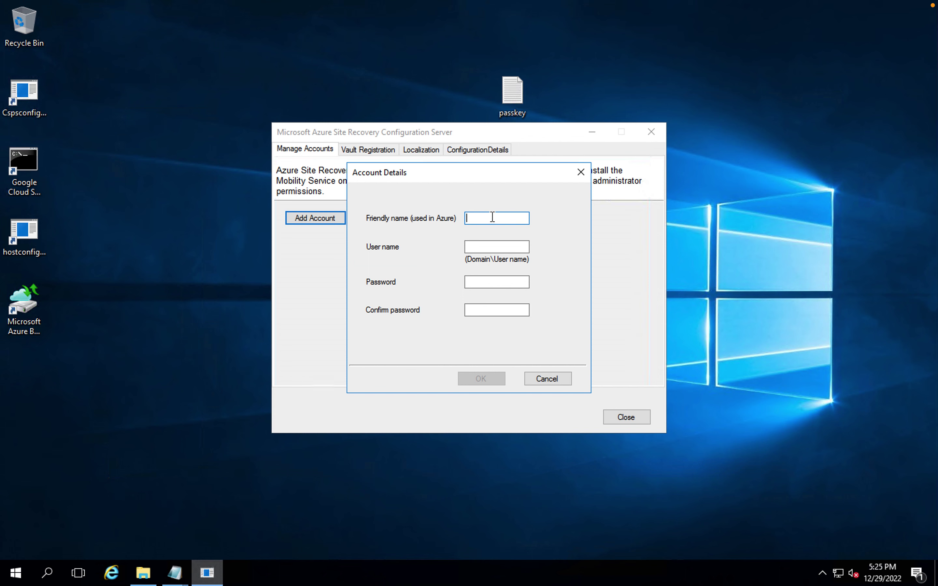
pyautogui.write('Mig')
pyautogui.click(484, 247)
pyautogui.write('adminuser')
pyautogui.press('Tab')
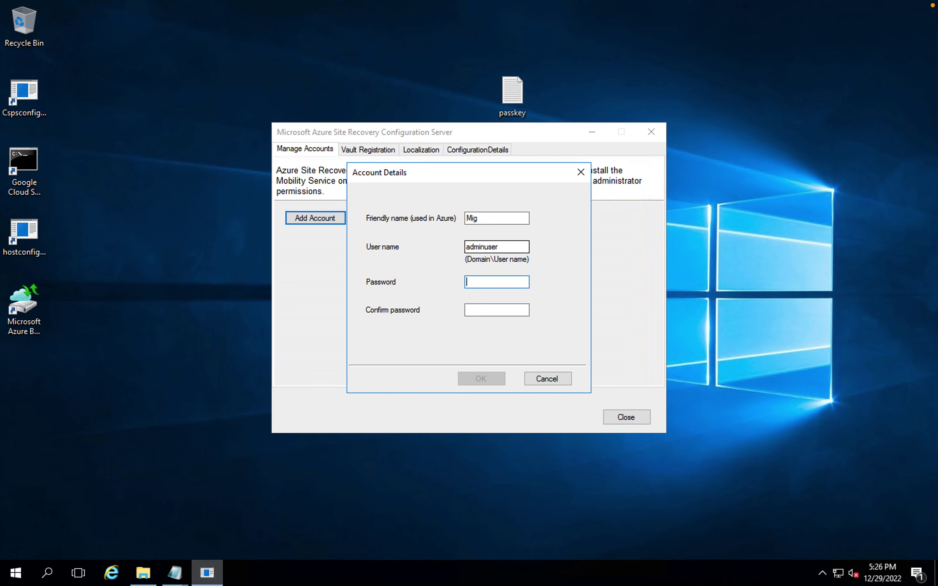
pyautogui.write('**********')
pyautogui.press('Tab')
pyautogui.write('***********')
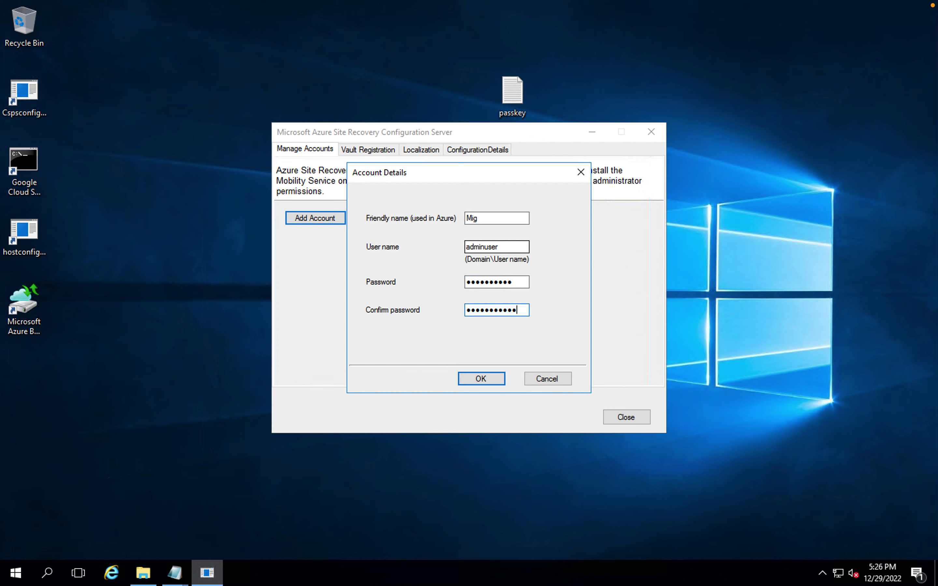
# Correct the confirmation password, add the Mig account, review connection details, and close.
pyautogui.hotkey('ctrl', 'a')
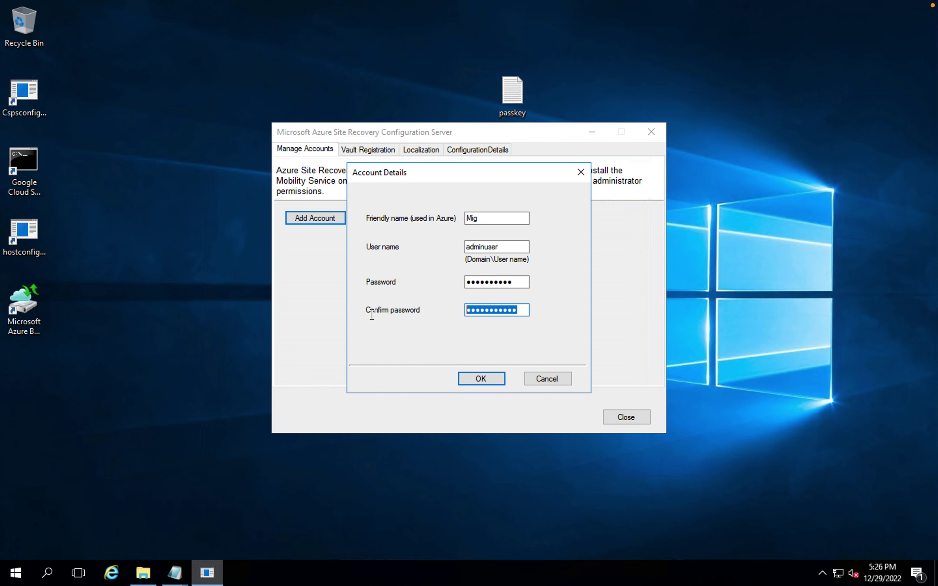
pyautogui.write('*****')
pyautogui.press('BackSpace')
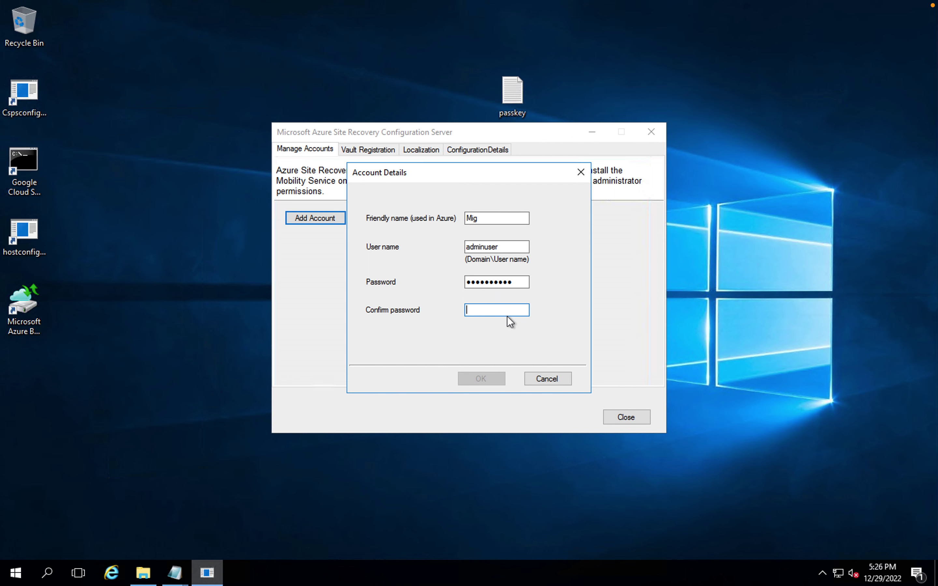
pyautogui.write('•••••')
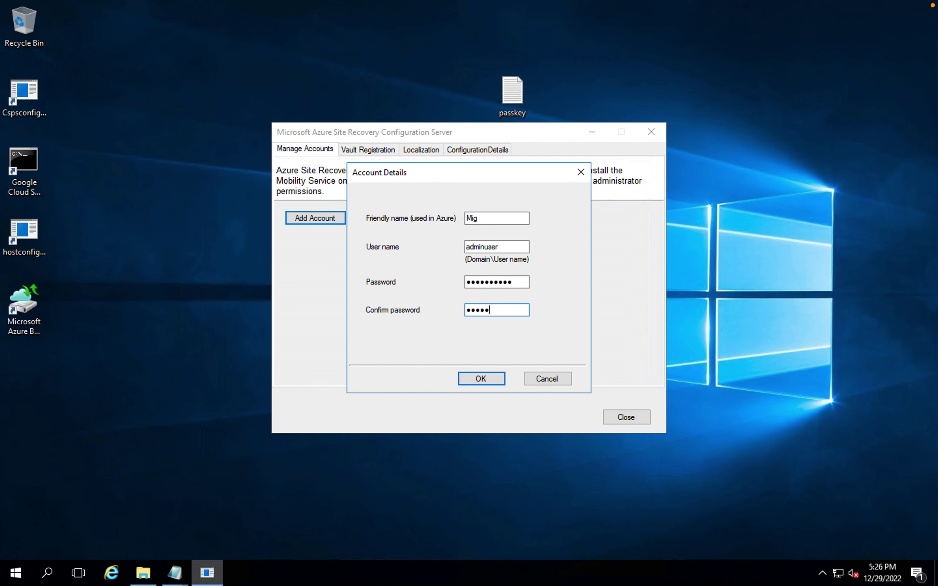
pyautogui.write('••••••')
pyautogui.click(479, 380)
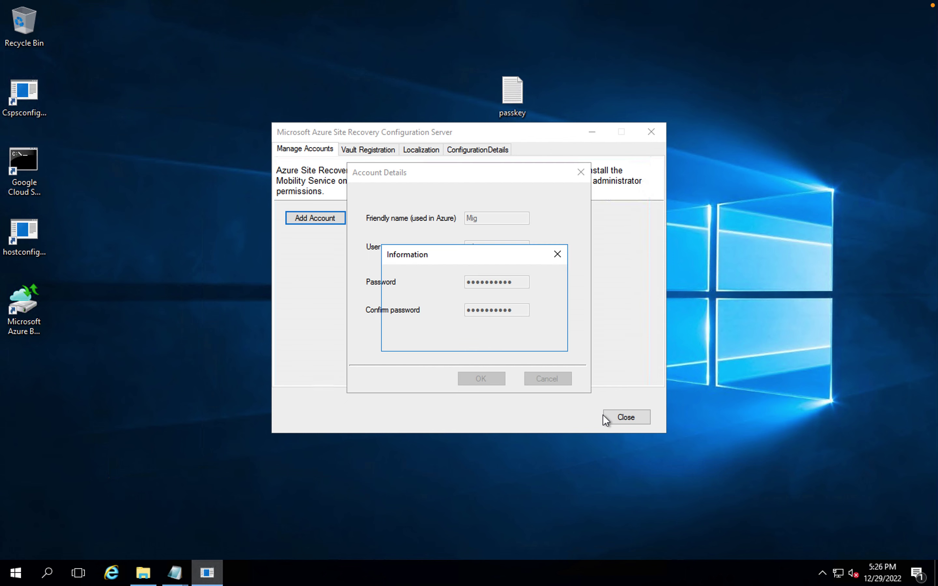
pyautogui.click(527, 336)
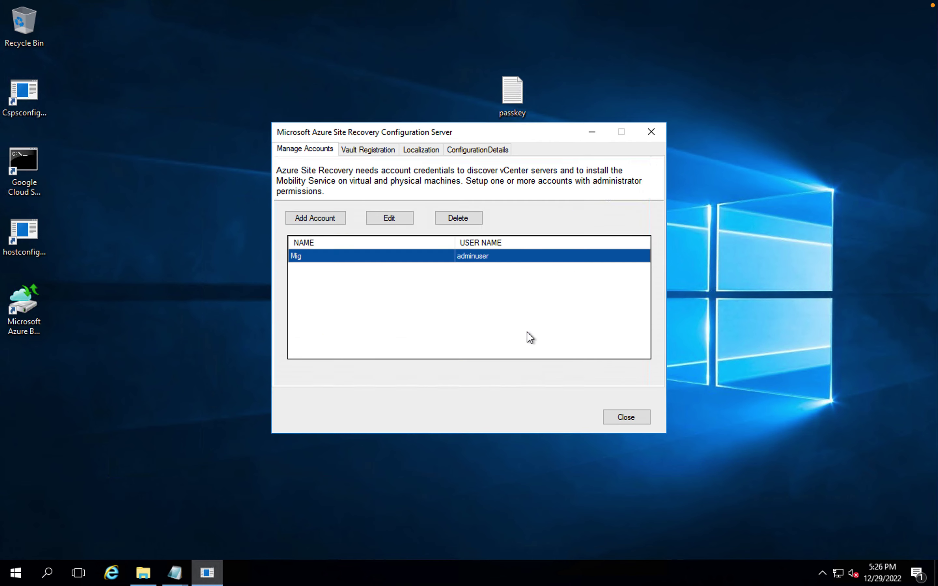
pyautogui.click(474, 152)
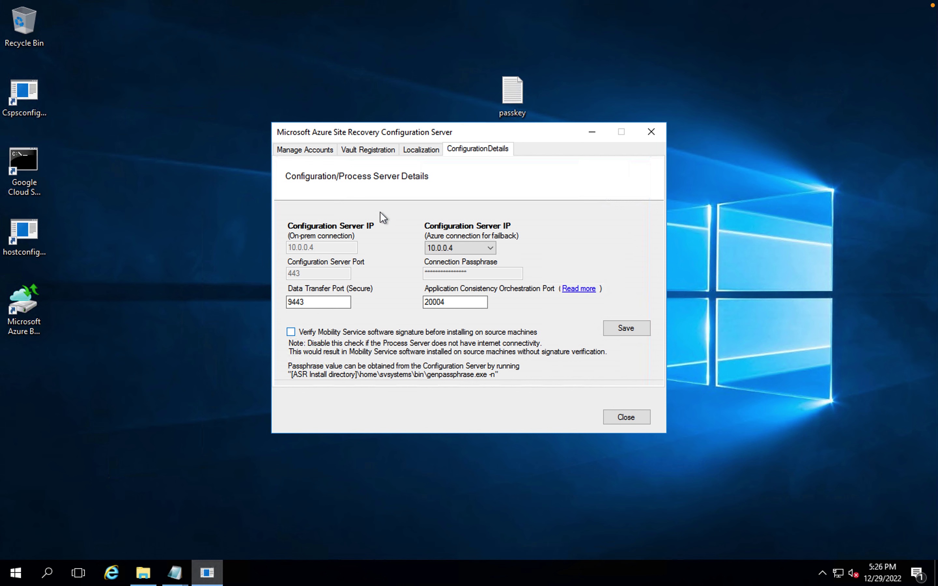
pyautogui.click(618, 416)
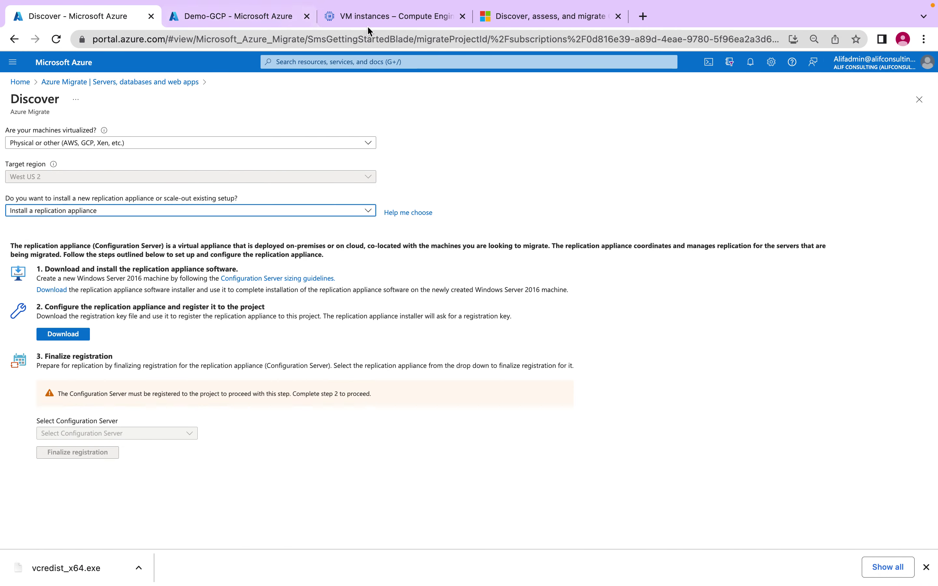
# Switch to the VM instances tab to see demo-clientvm's internal IP 10.0.0.3.
pyautogui.click(374, 17)
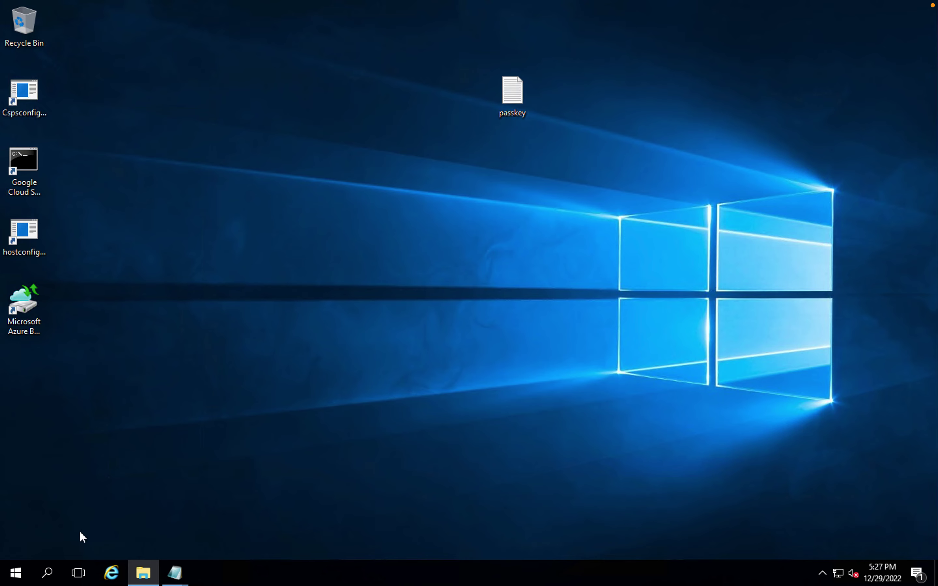
# Connect to \\10.0.0.3 via Run, entering .\adminuser and its password as credentials.
pyautogui.press('super+r')
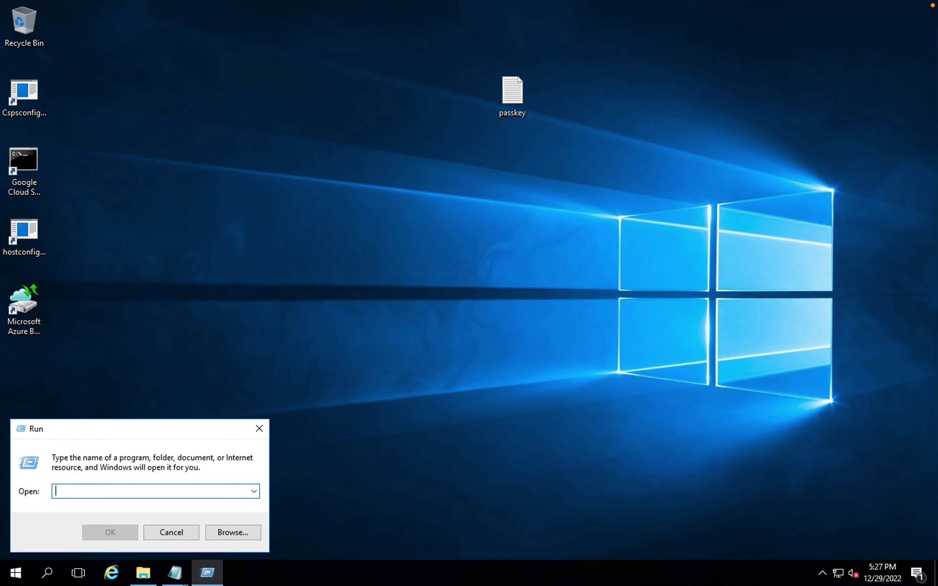
pyautogui.write('\\10.0.0.3')
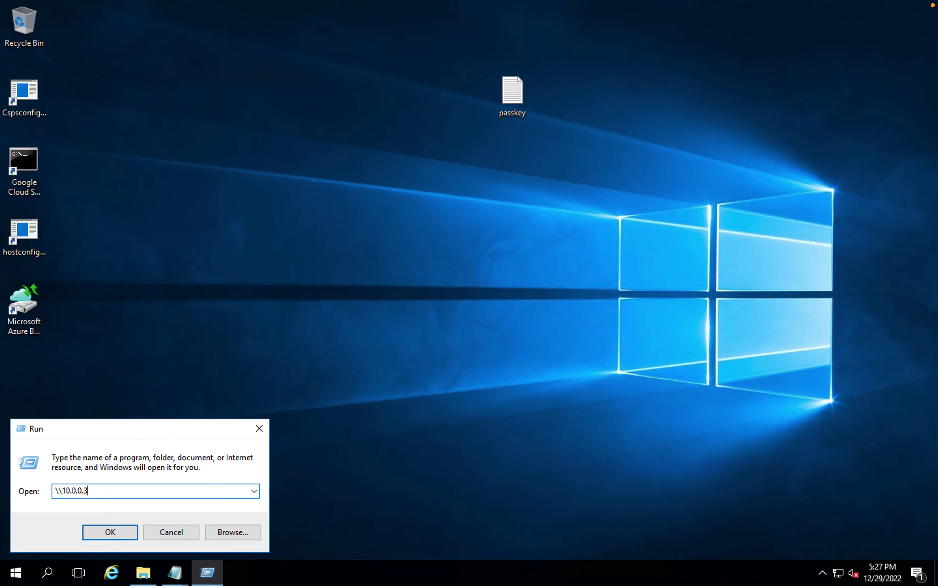
pyautogui.press('Return')
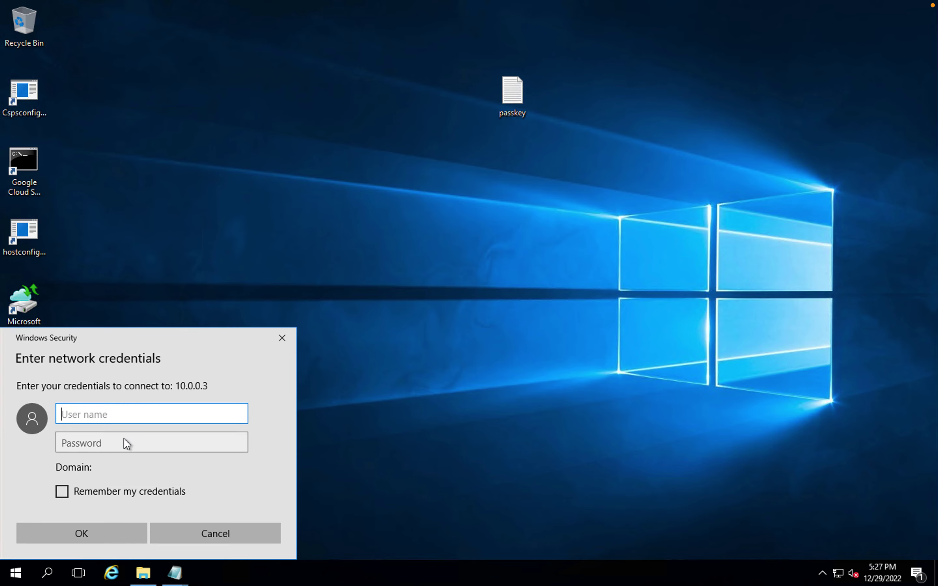
pyautogui.write('.\\admoinuser')
pyautogui.click(92, 416)
pyautogui.press('BackSpace')
pyautogui.press('Tab')
pyautogui.write('*****')
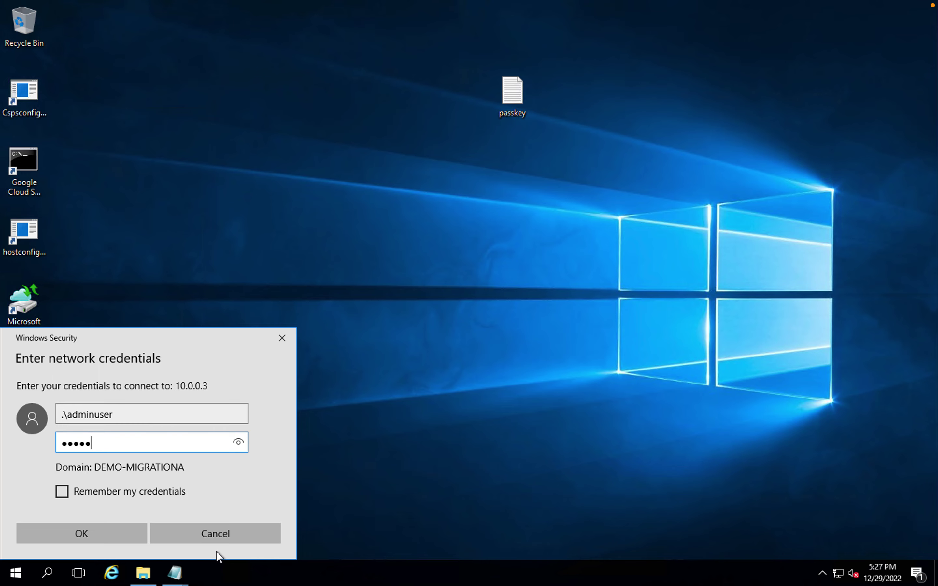
pyautogui.write('***')
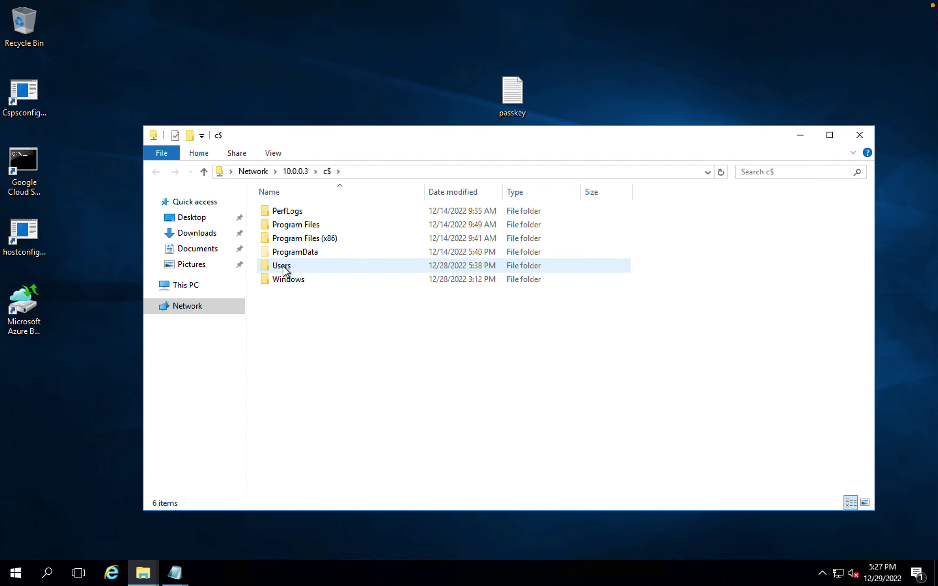
# Browse the share to Users\demouser and copy the passkey file into its Desktop folder.
pyautogui.click(285, 270)
pyautogui.click(324, 171)
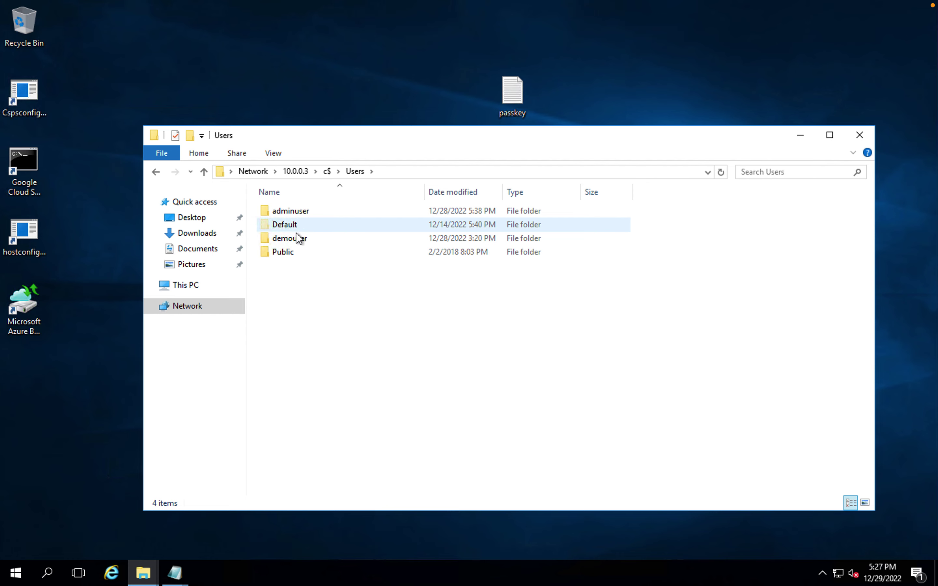
pyautogui.click(296, 236)
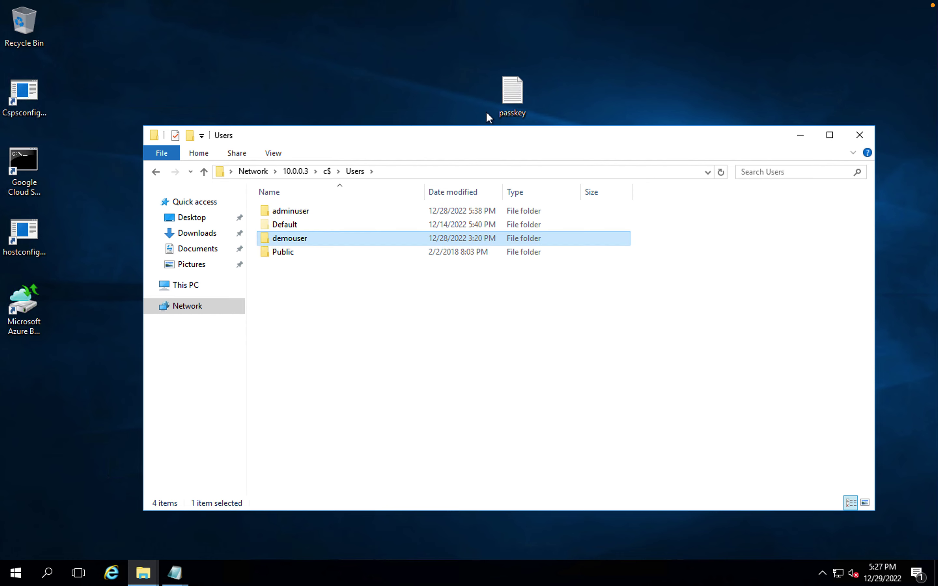
pyautogui.press('F2')
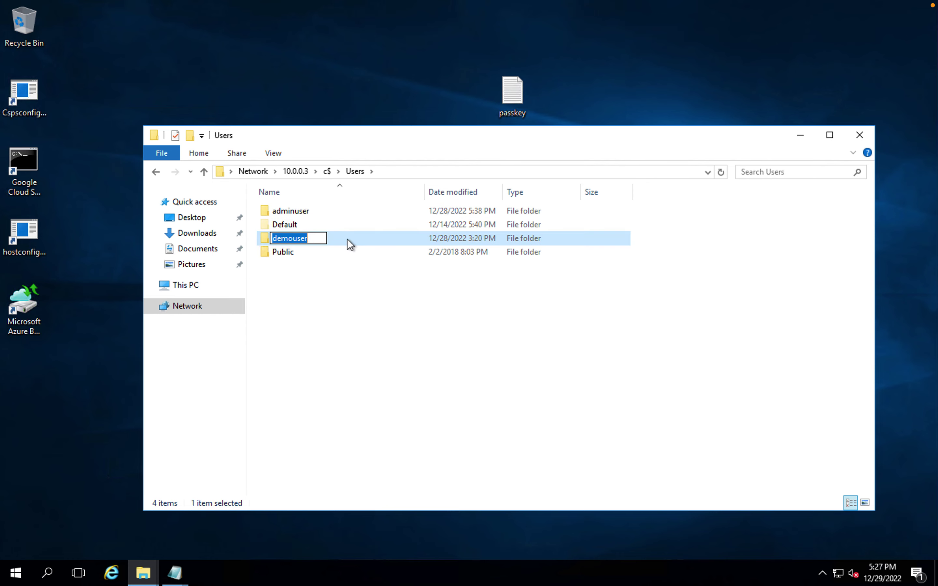
pyautogui.click(332, 272)
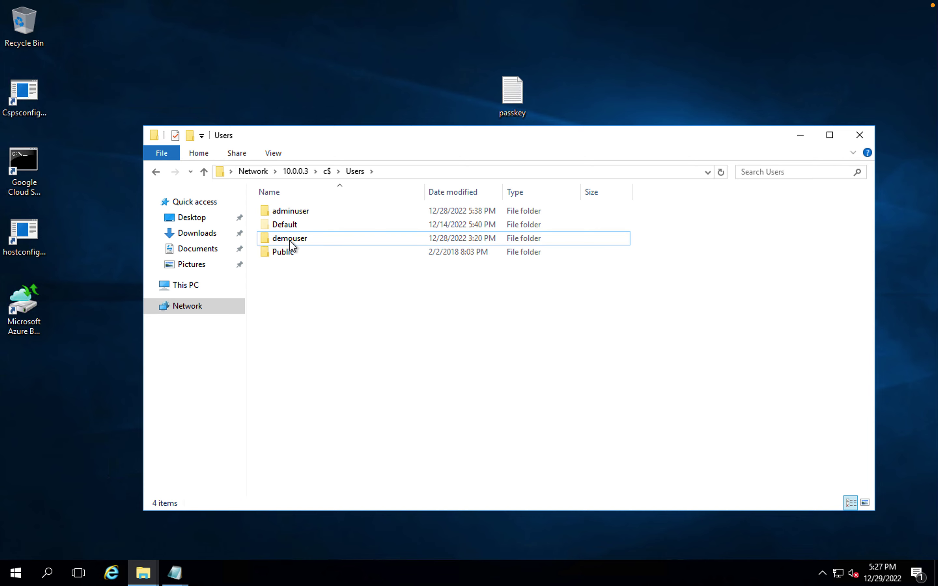
pyautogui.doubleClick(315, 240)
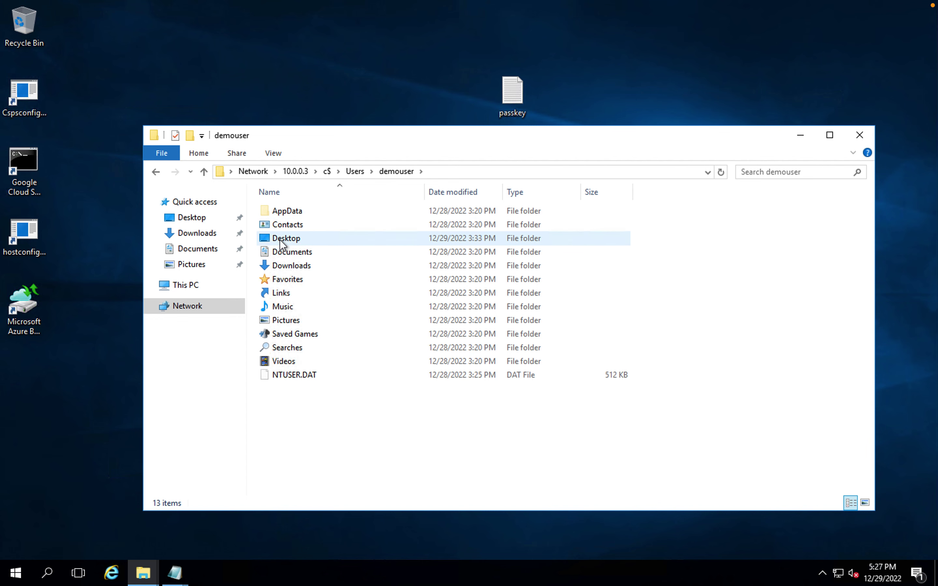
pyautogui.moveTo(512, 93); pyautogui.dragTo(514, 371)
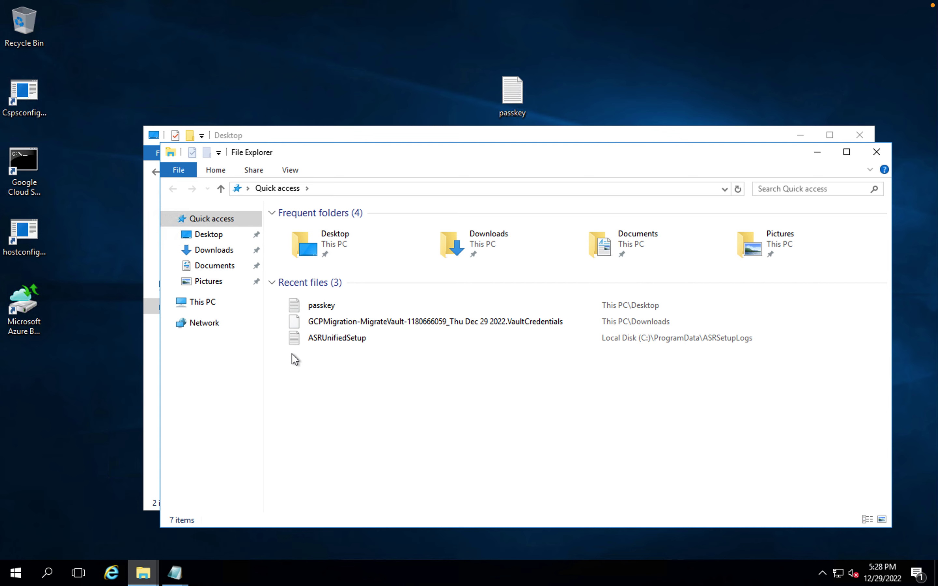
# Open C:\ProgramData\ASR\agent locally, granting permanent access to the agent folder.
pyautogui.click(199, 302)
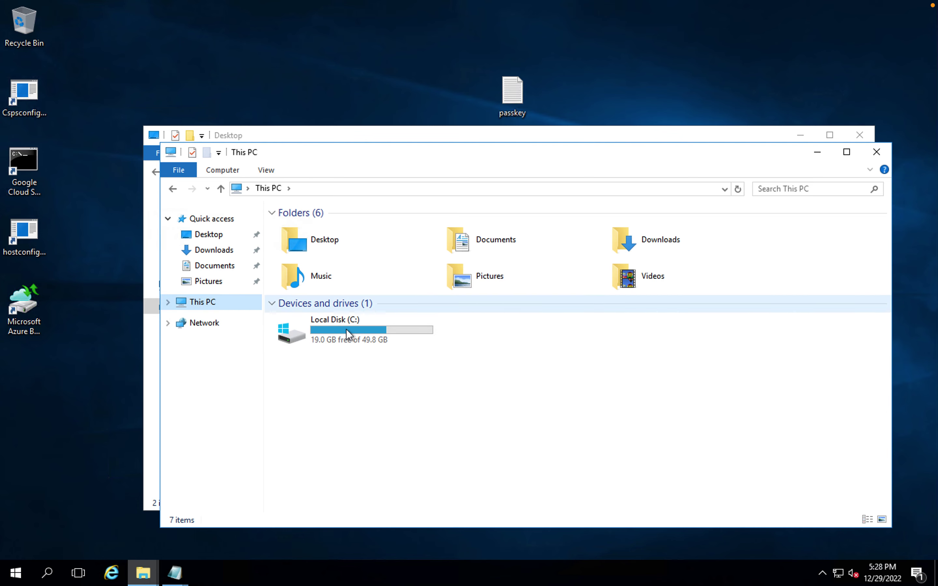
pyautogui.doubleClick(346, 329)
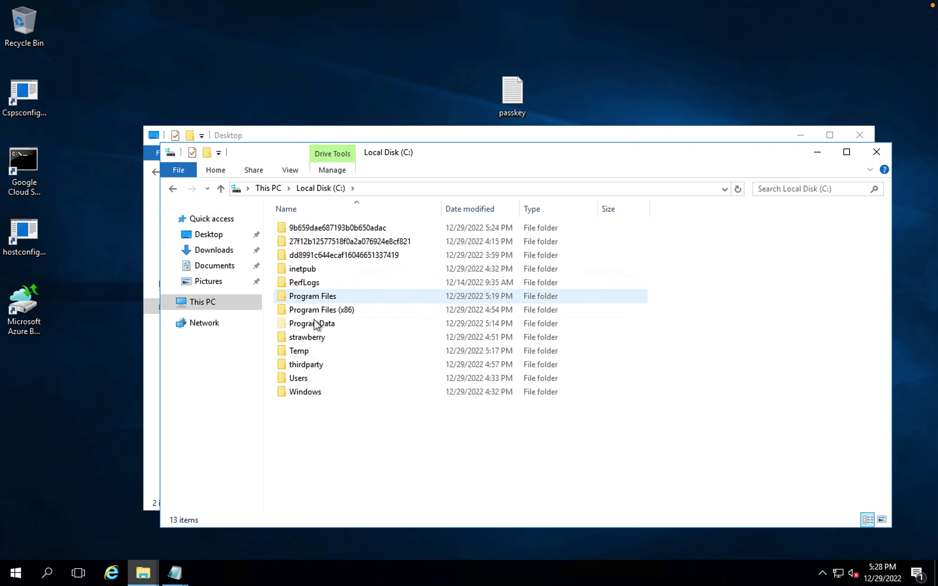
pyautogui.doubleClick(313, 324)
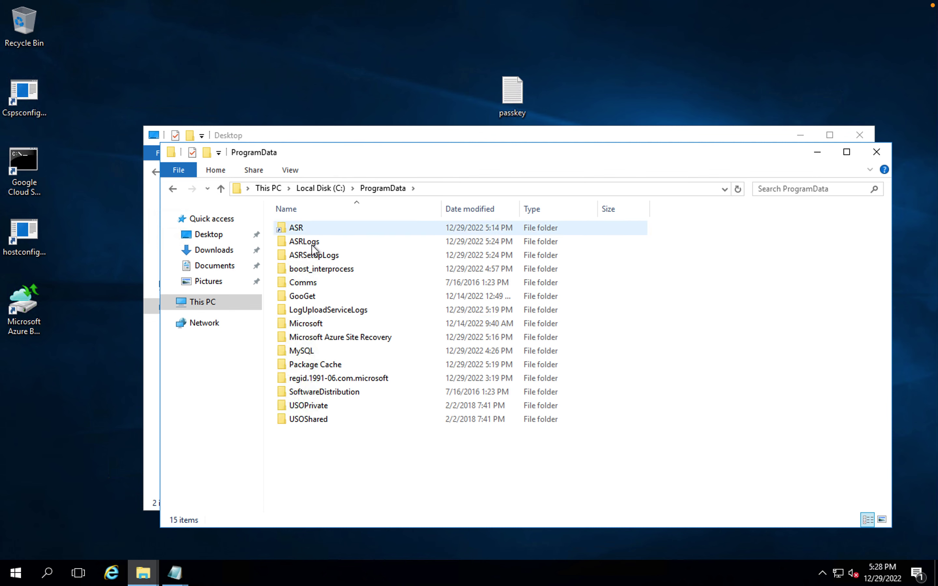
pyautogui.doubleClick(298, 228)
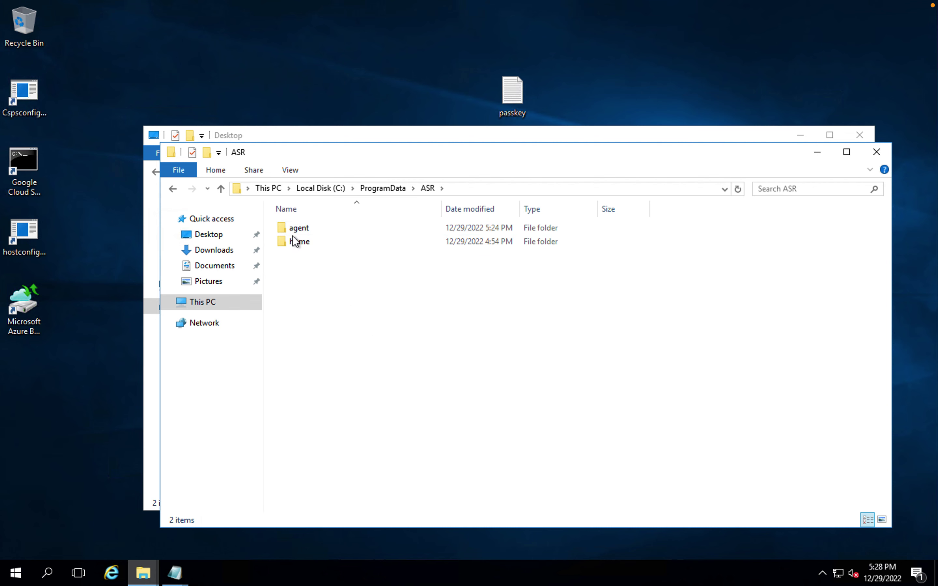
pyautogui.doubleClick(298, 230)
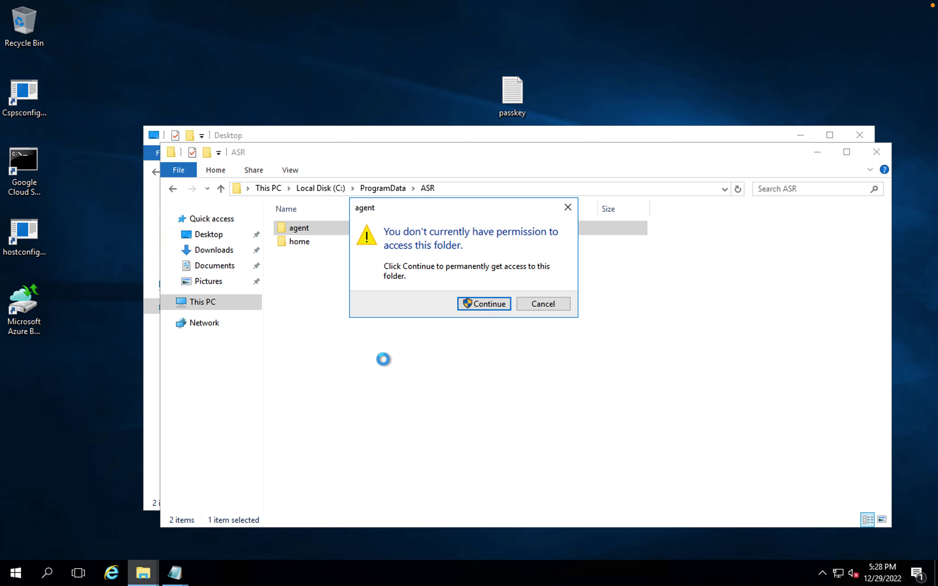
pyautogui.click(488, 304)
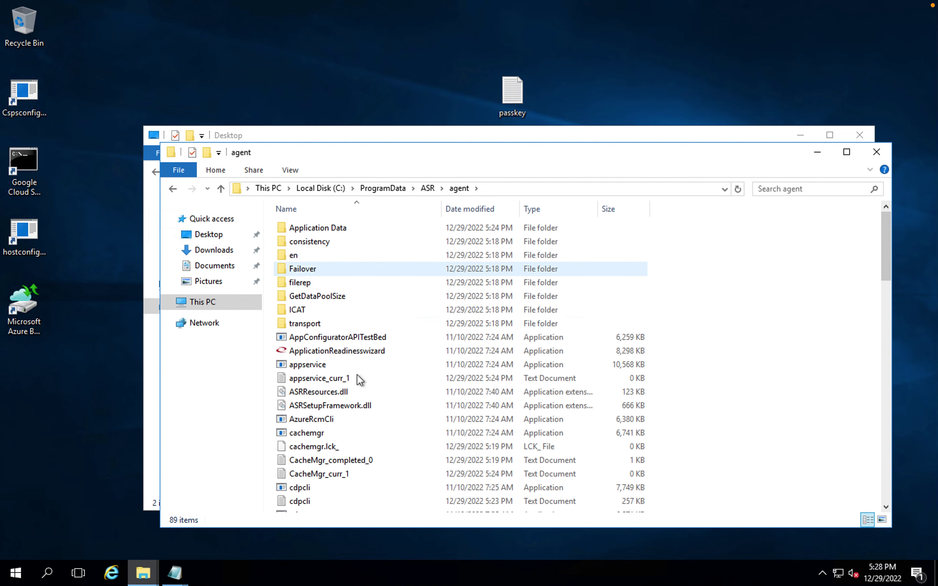
# Look through the agent folder and its en subfolder, then return to ASR.
pyautogui.scroll(-1, 351, 427)
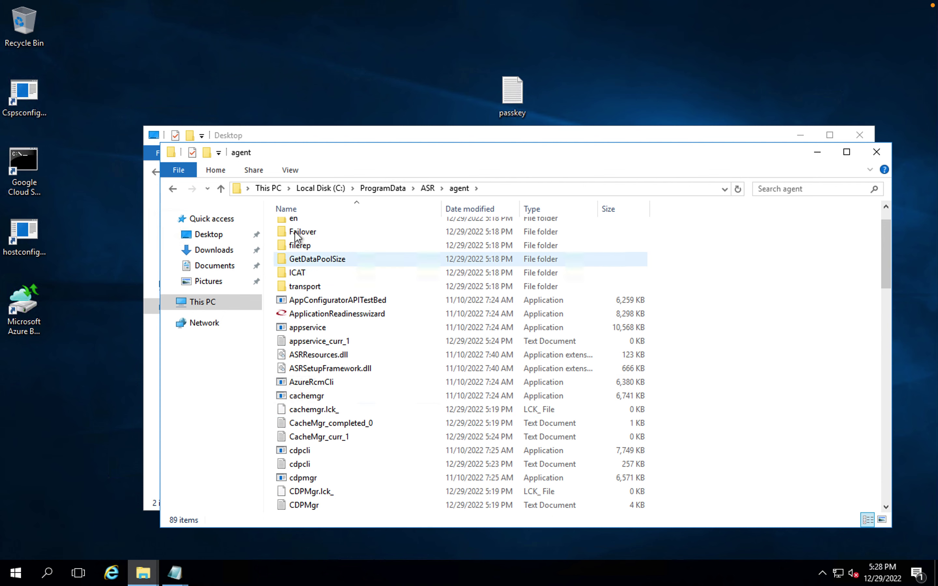
pyautogui.doubleClick(297, 219)
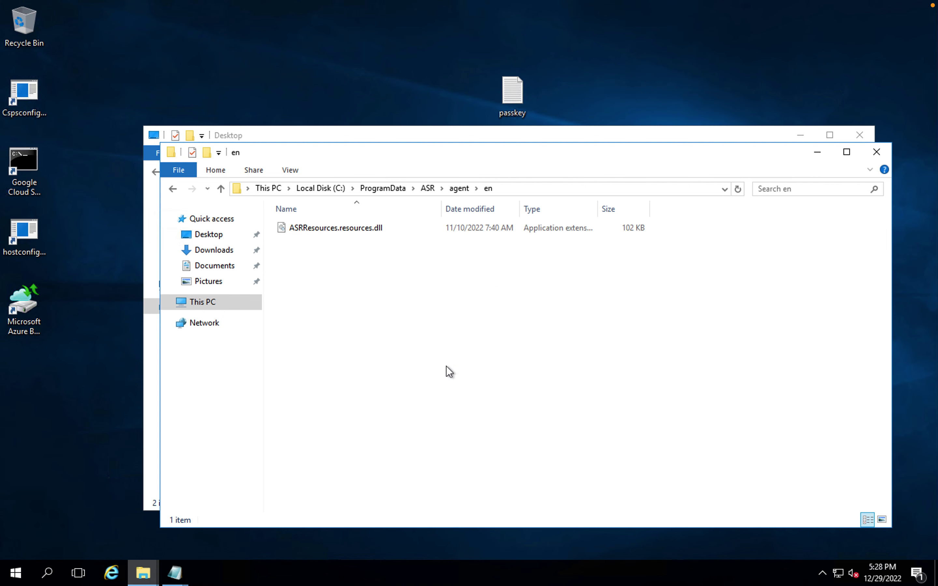
pyautogui.click(462, 191)
pyautogui.scroll(-2, 343, 429)
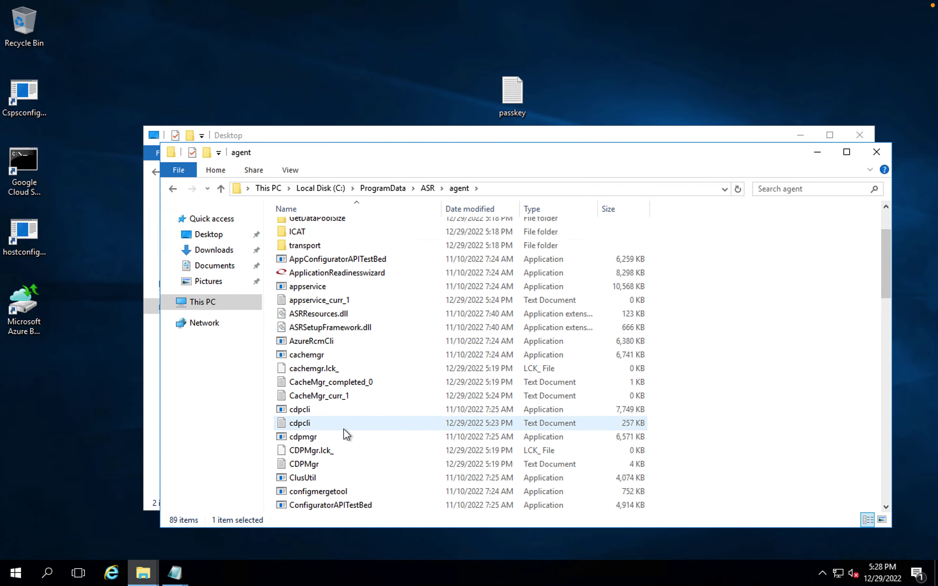
pyautogui.scroll(-7, 344, 429)
pyautogui.scroll(-1, 344, 429)
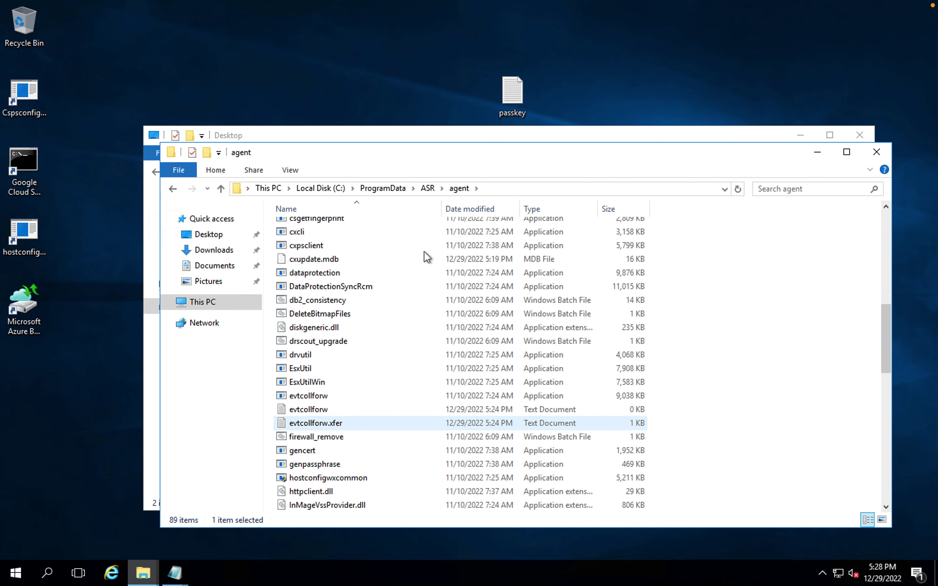
pyautogui.scroll(-7, 343, 423)
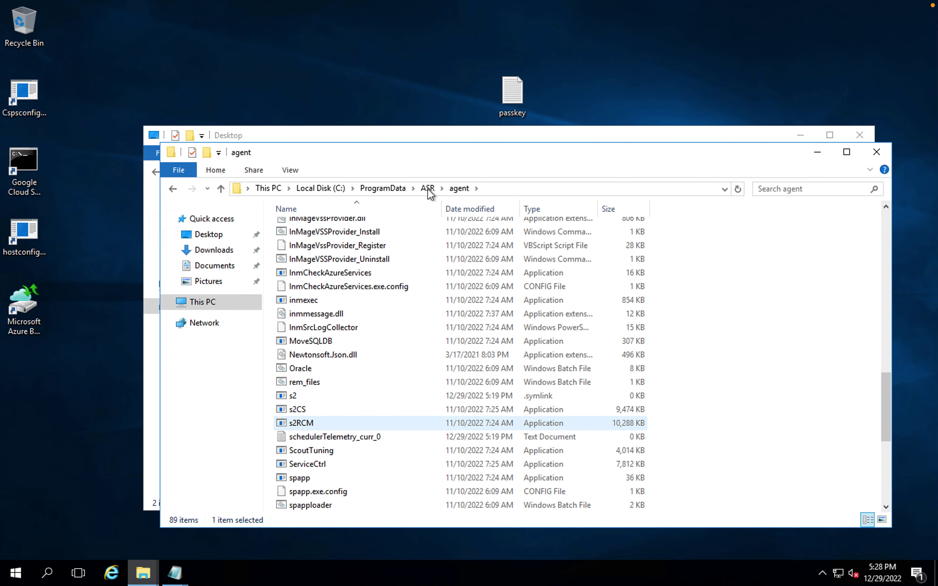
pyautogui.click(428, 189)
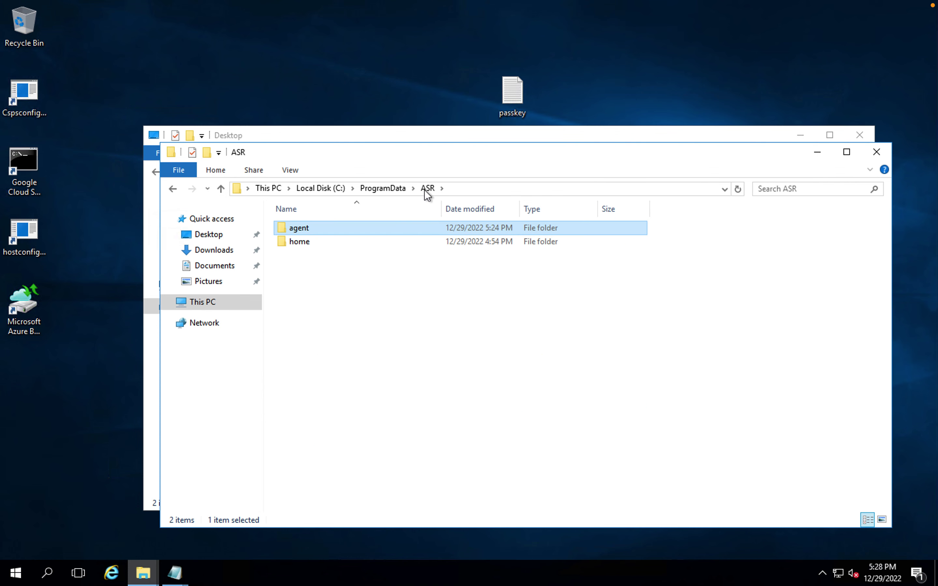
# Under ASR\home\svsystems, open bin and pushinstallsvc, granting permanent access to each.
pyautogui.doubleClick(304, 241)
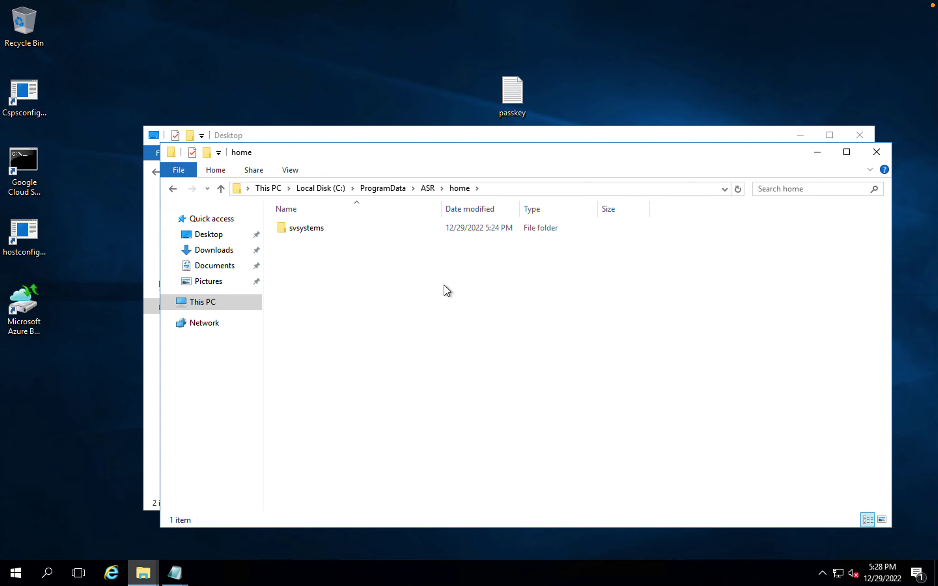
pyautogui.doubleClick(301, 227)
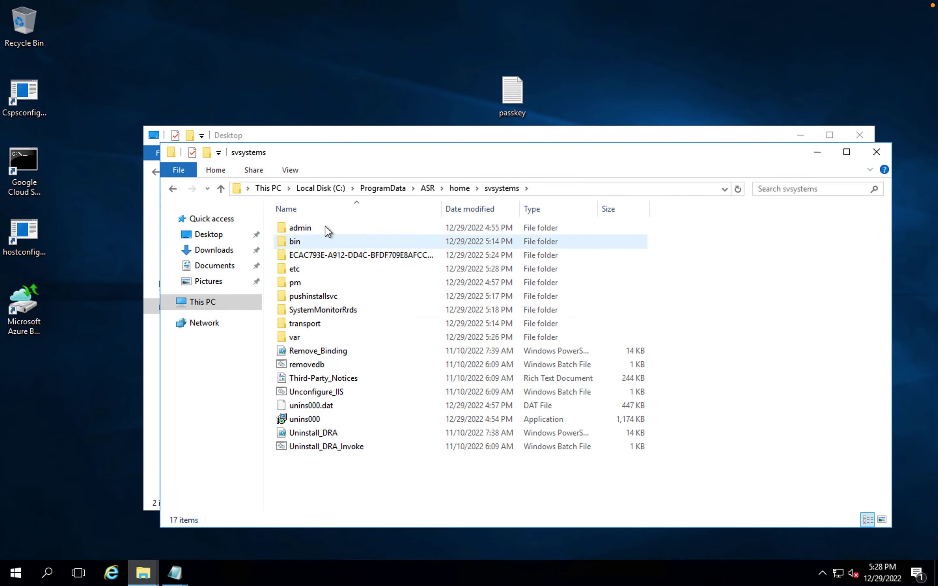
pyautogui.doubleClick(296, 242)
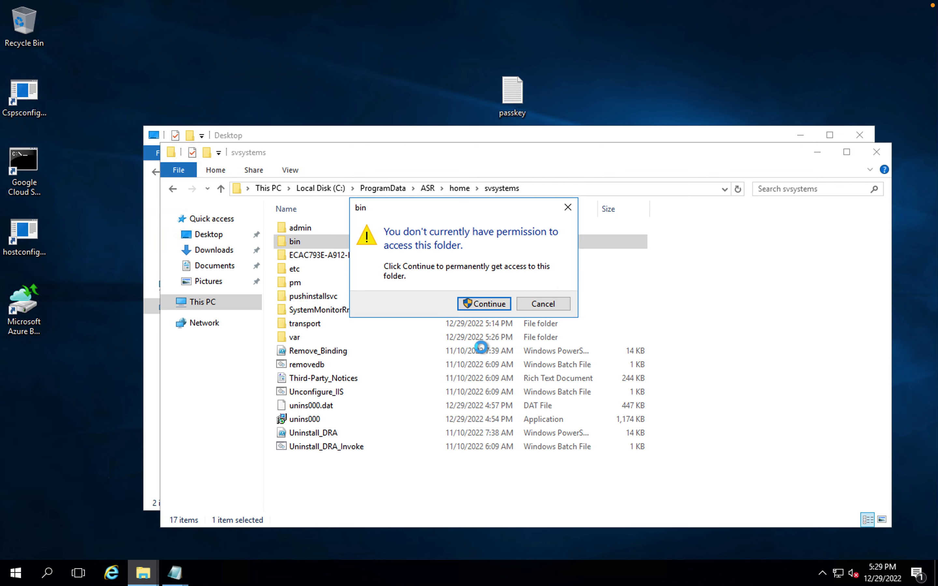
pyautogui.click(484, 304)
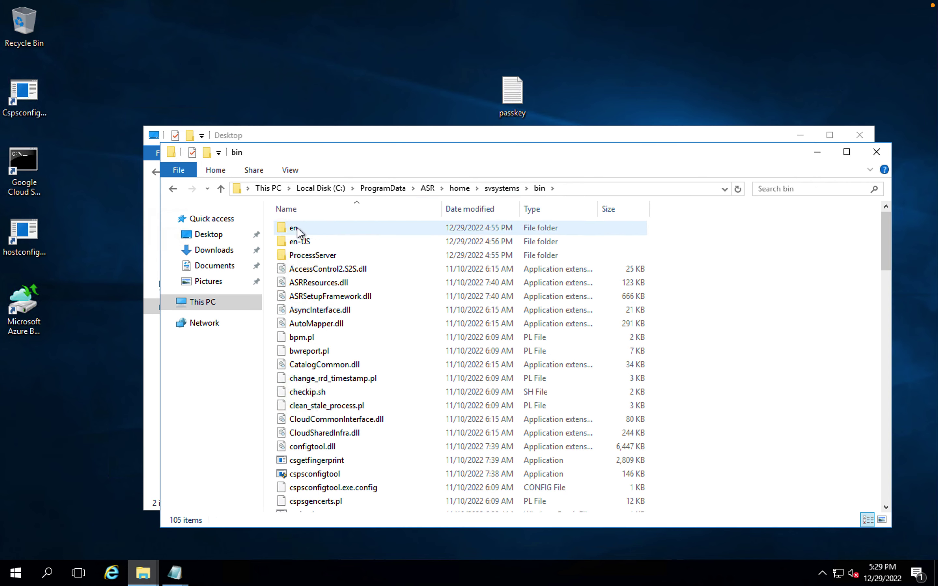
pyautogui.doubleClick(297, 227)
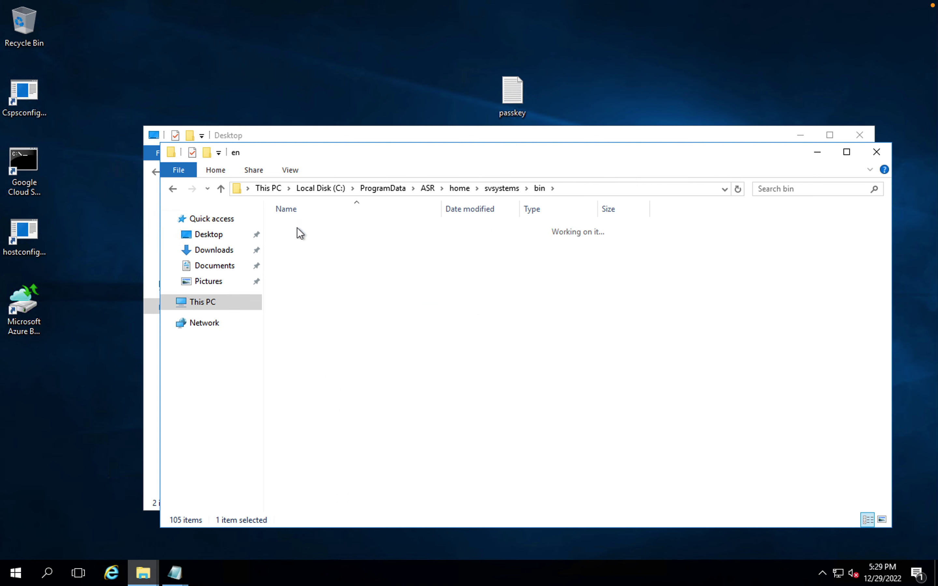
pyautogui.click(506, 187)
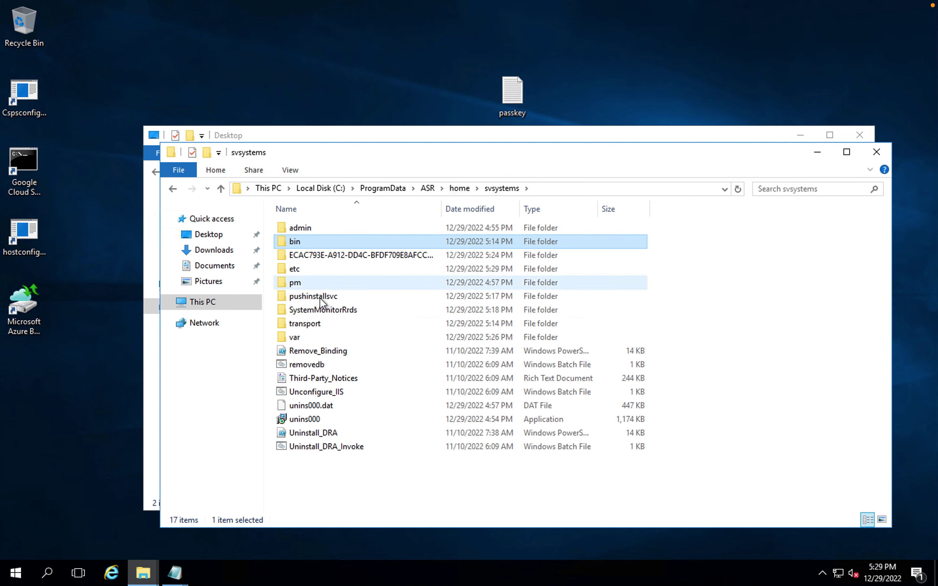
pyautogui.doubleClick(329, 295)
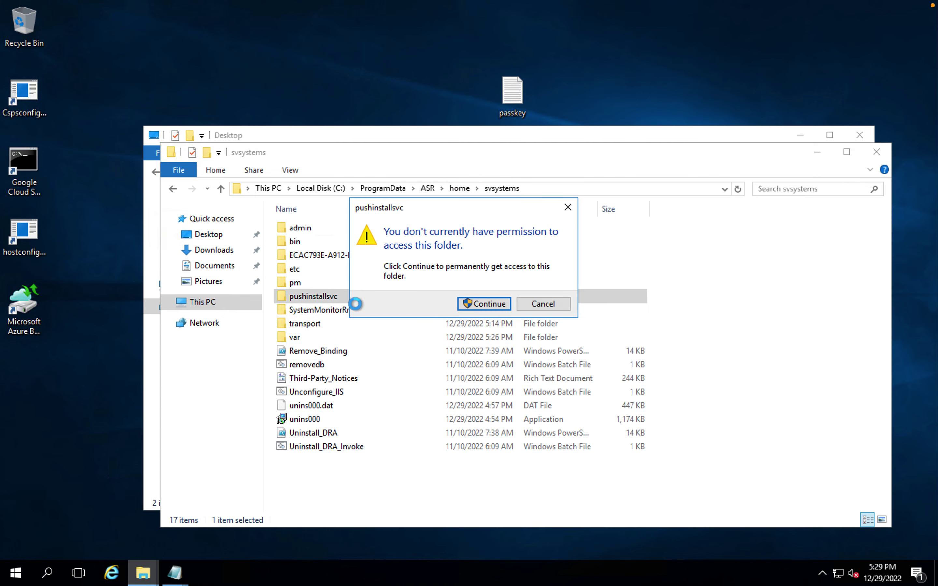
pyautogui.click(481, 303)
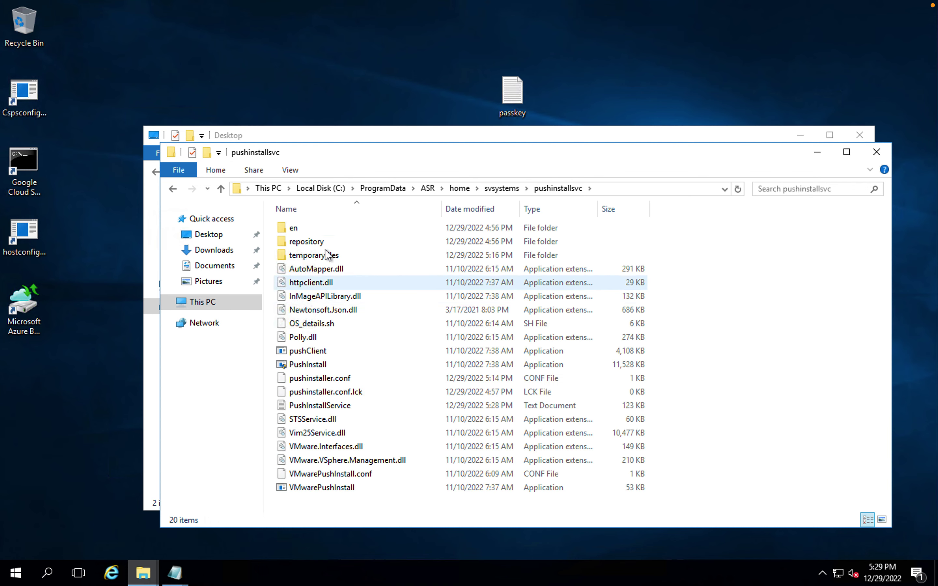
# Find the Windows_GA unified agent installer in repository, check its path, then minimize the window.
pyautogui.doubleClick(306, 241)
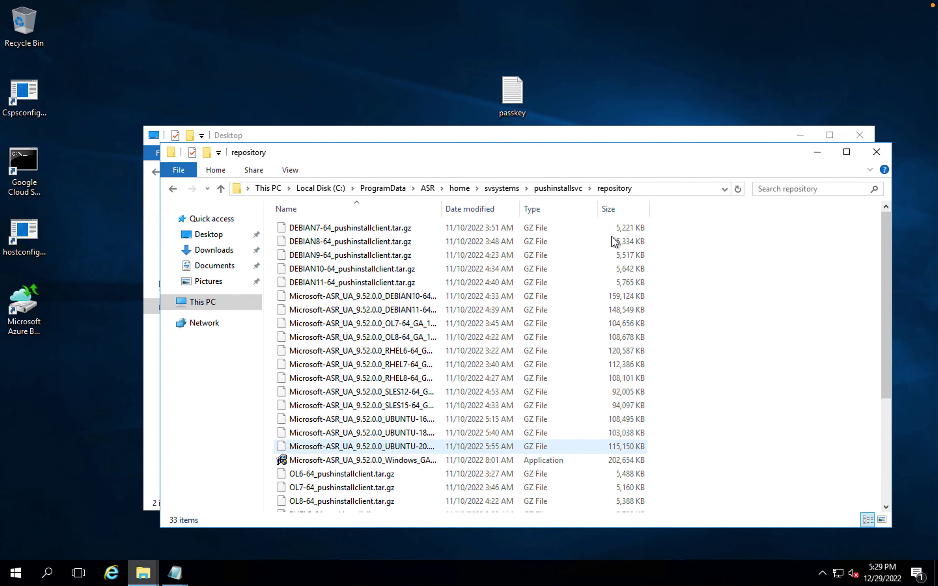
pyautogui.moveTo(442, 207); pyautogui.dragTo(545, 209)
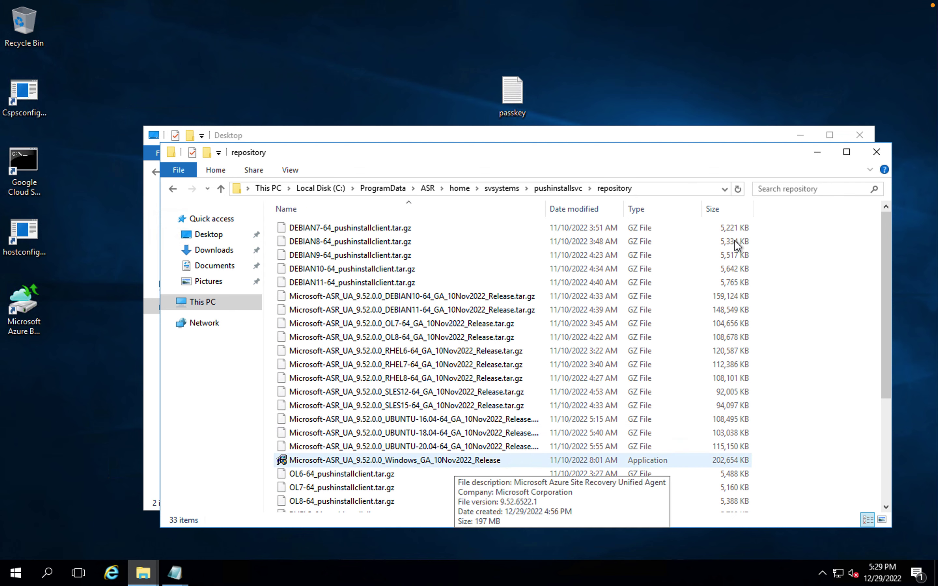
pyautogui.click(454, 462)
pyautogui.moveTo(885, 278); pyautogui.dragTo(886, 472)
pyautogui.scroll(5, 872, 210)
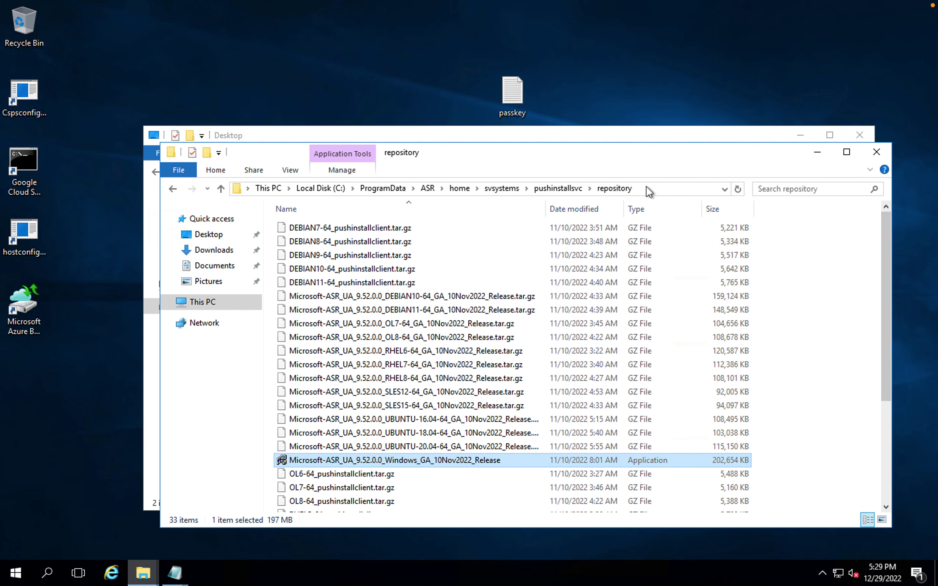
pyautogui.click(656, 190)
pyautogui.click(606, 190)
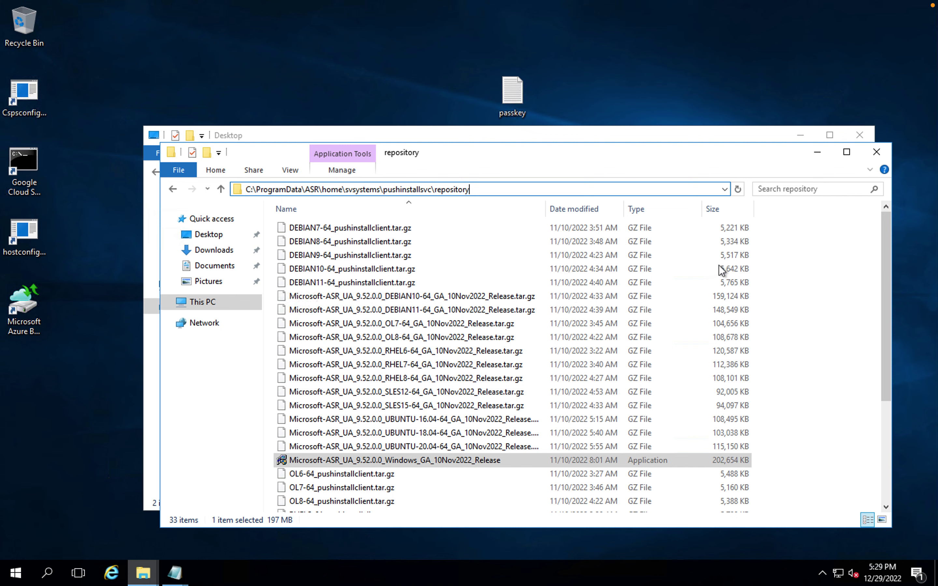
pyautogui.click(397, 459)
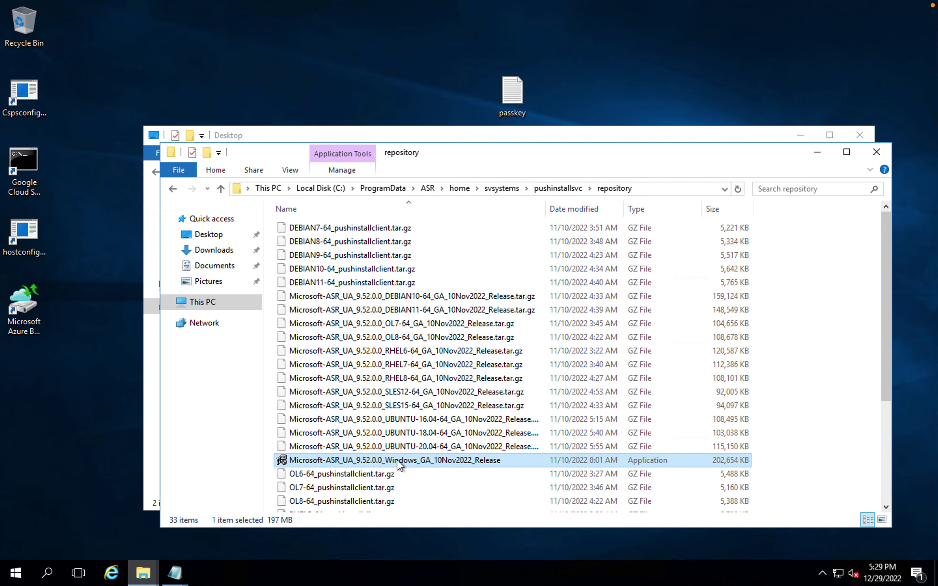
pyautogui.click(821, 153)
# Paste the Windows unified agent installer onto the target machine's desktop.
pyautogui.click(432, 320)
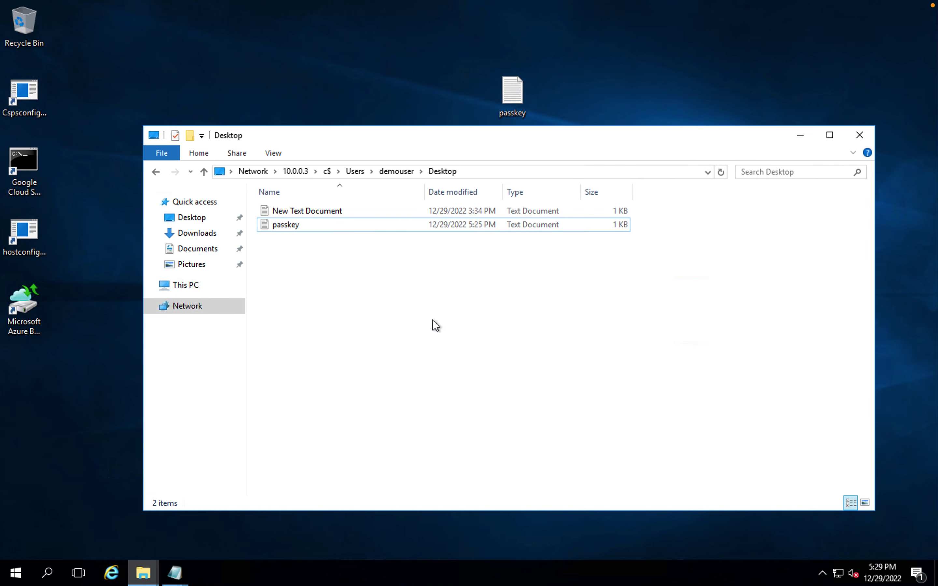
pyautogui.hotkey('ctrl', 'v')
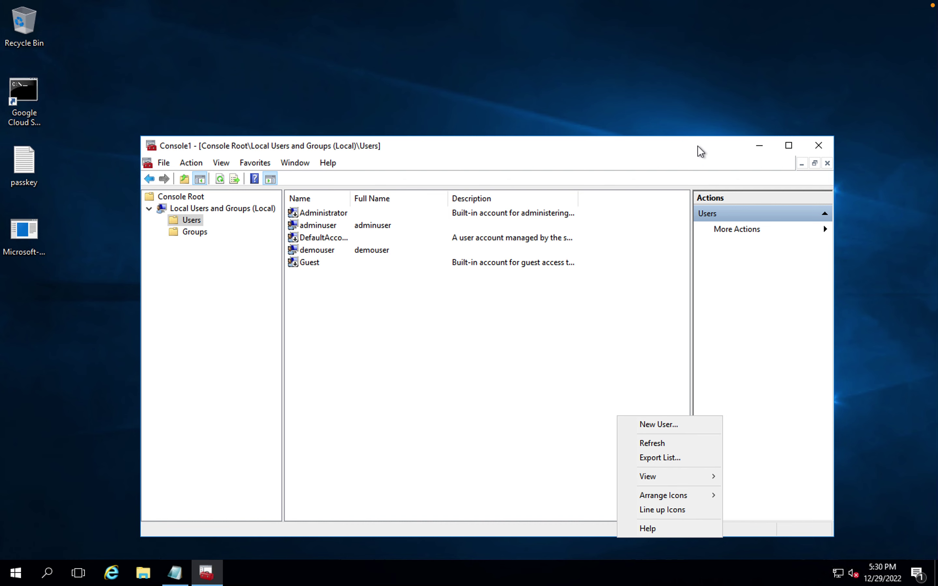
pyautogui.press('super+d')
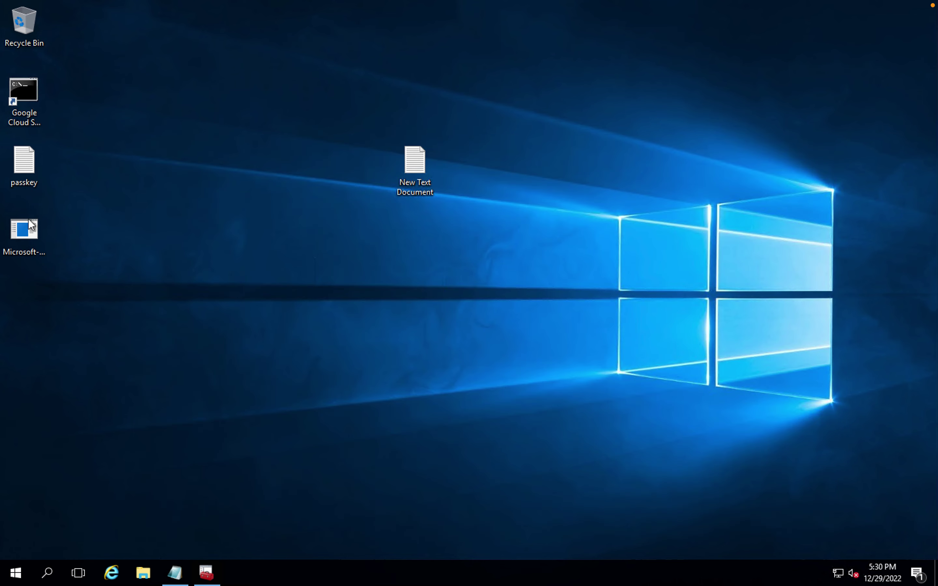
pyautogui.click(23, 233)
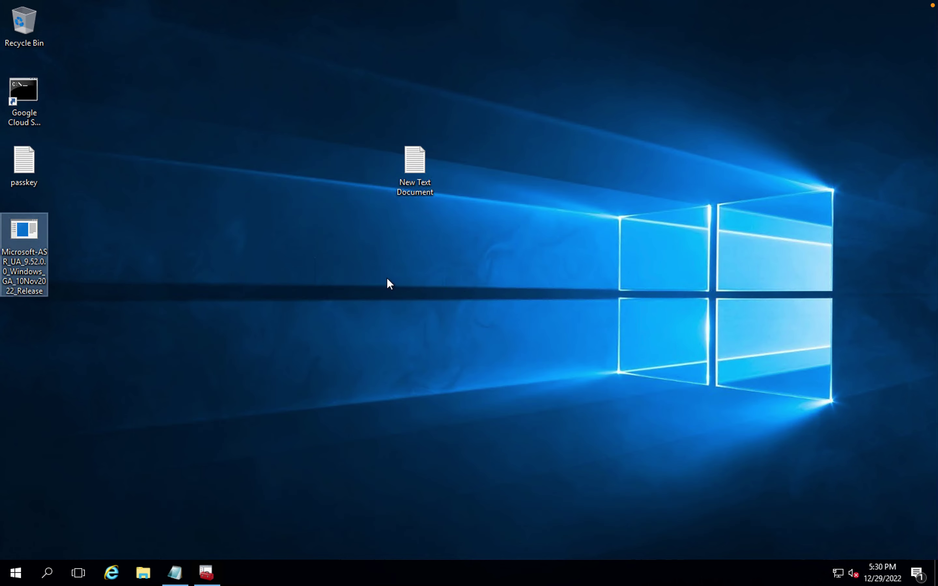
pyautogui.click(359, 276)
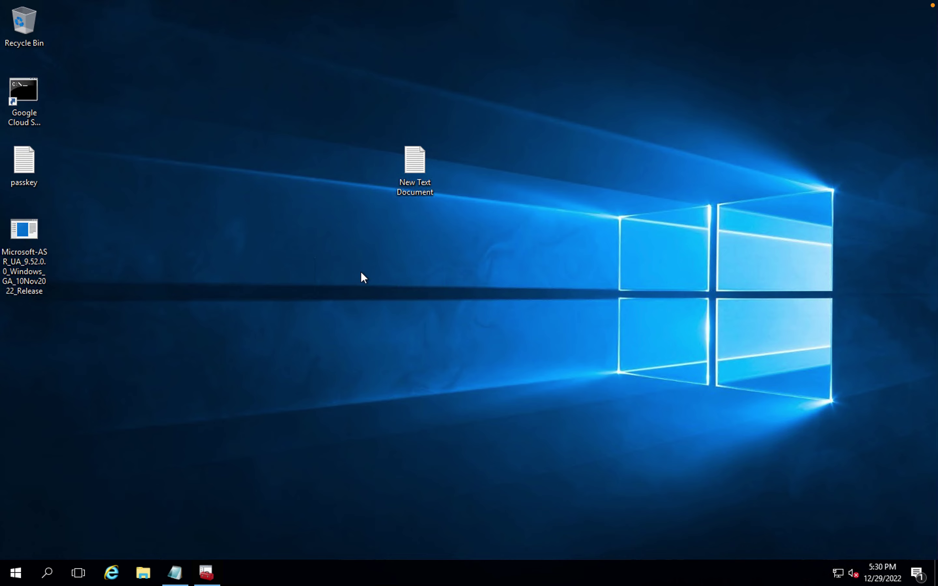
# Refresh the desktop so the copied installer icon shows, then bring up Windows search.
pyautogui.press('Return')
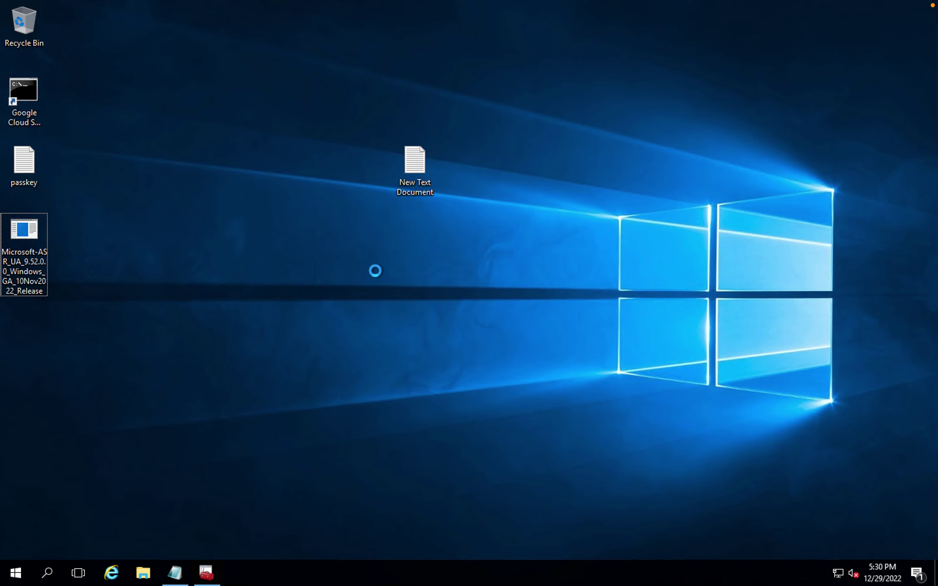
pyautogui.rightClick(359, 275)
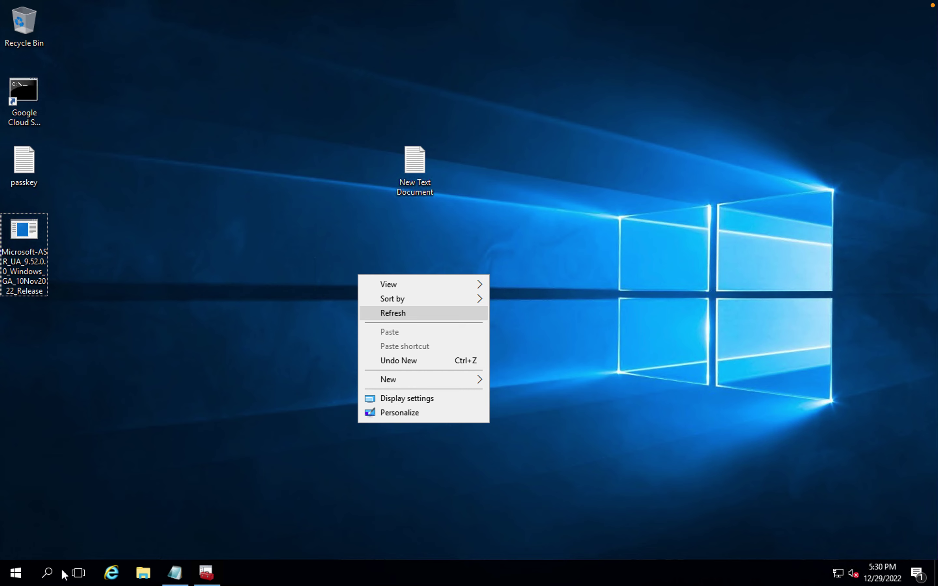
pyautogui.press('Return')
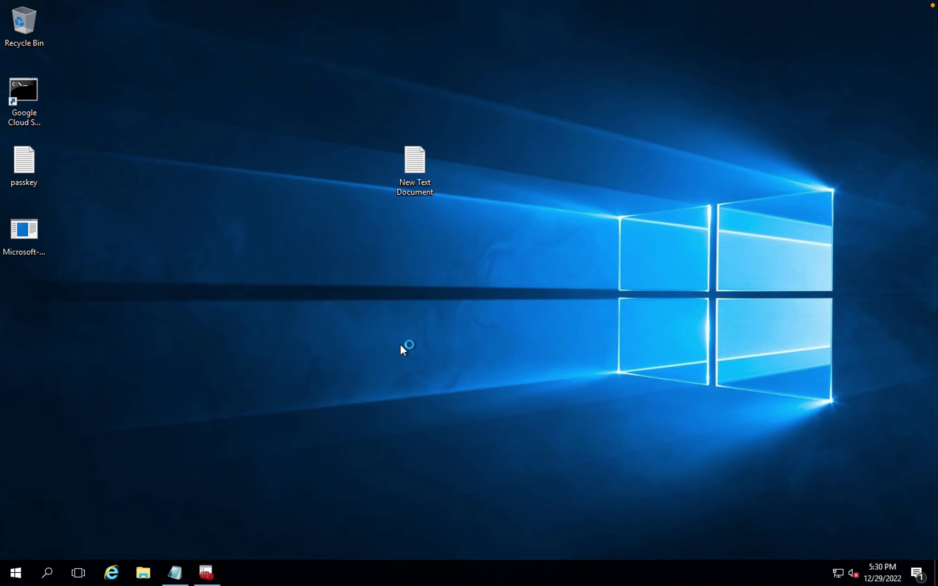
pyautogui.press('super')
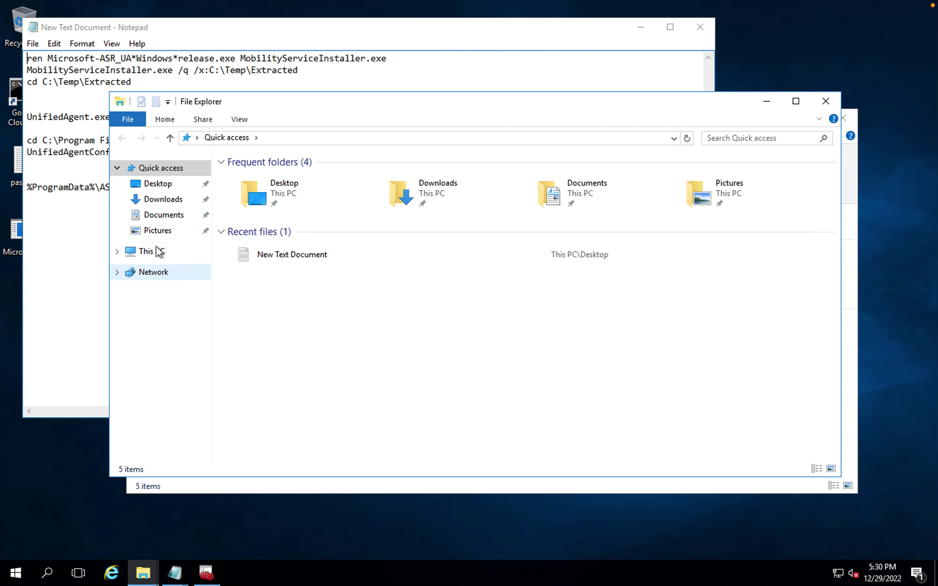
# Show the Desktop folder in File Explorer and refresh its listing.
pyautogui.click(162, 185)
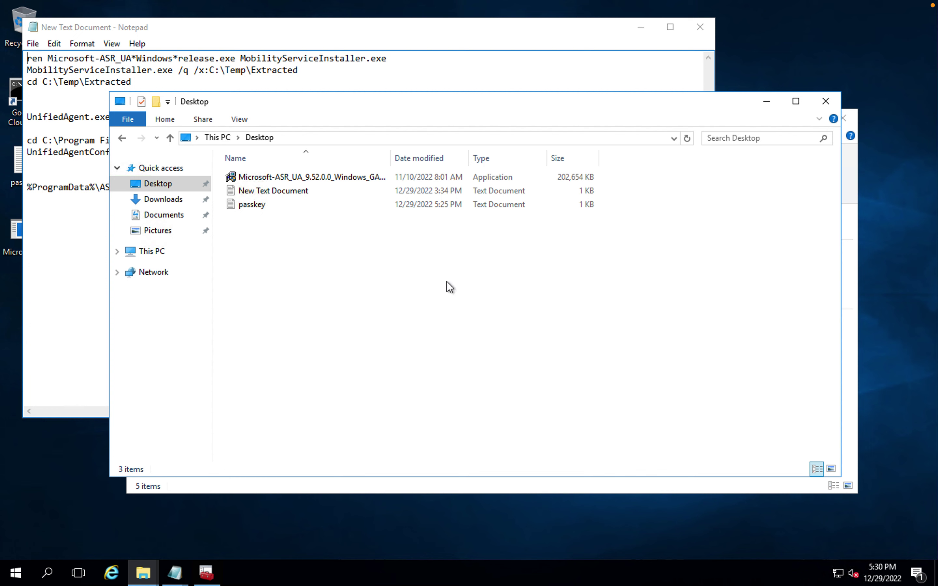
pyautogui.rightClick(445, 285)
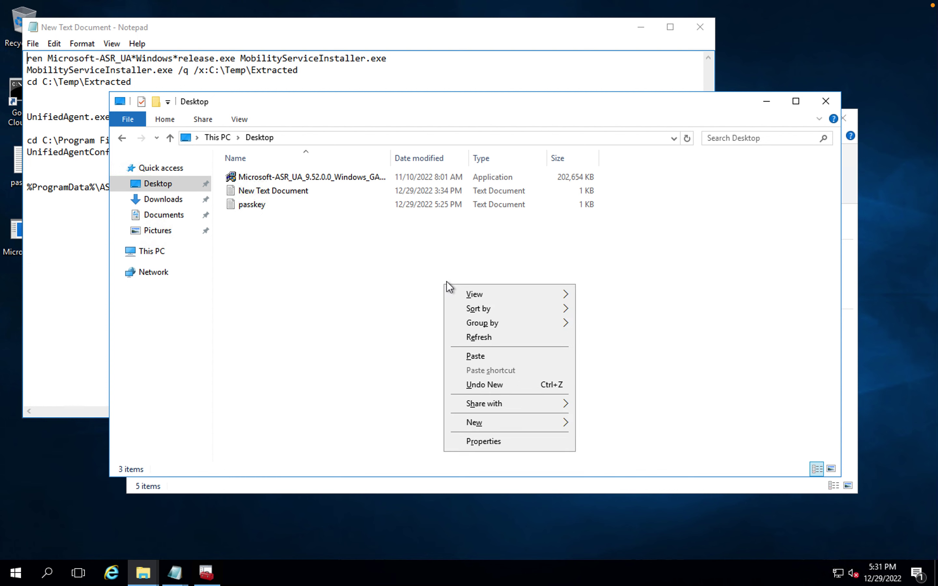
pyautogui.click(384, 300)
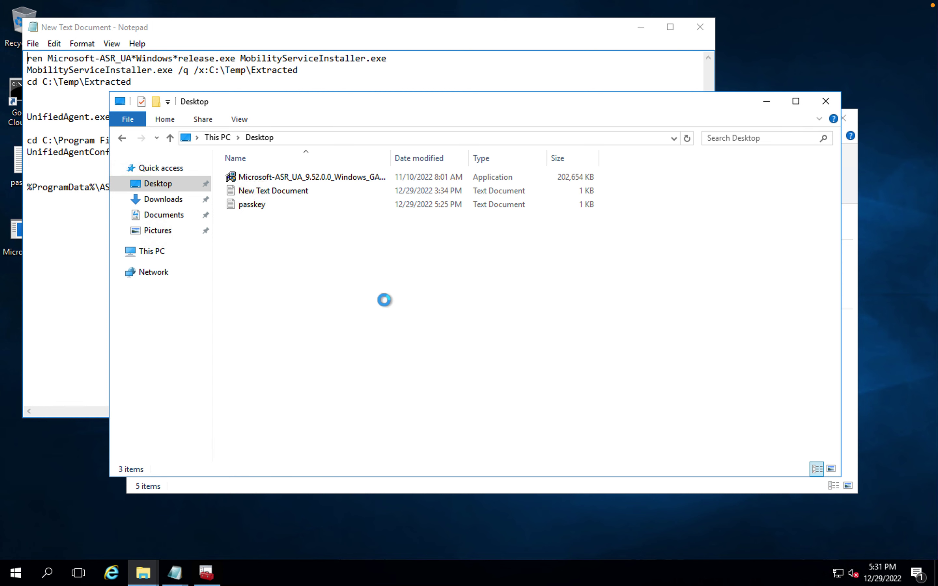
# Bring up the Windows Start search panel, clearing the leftover folder menu.
pyautogui.press('super')
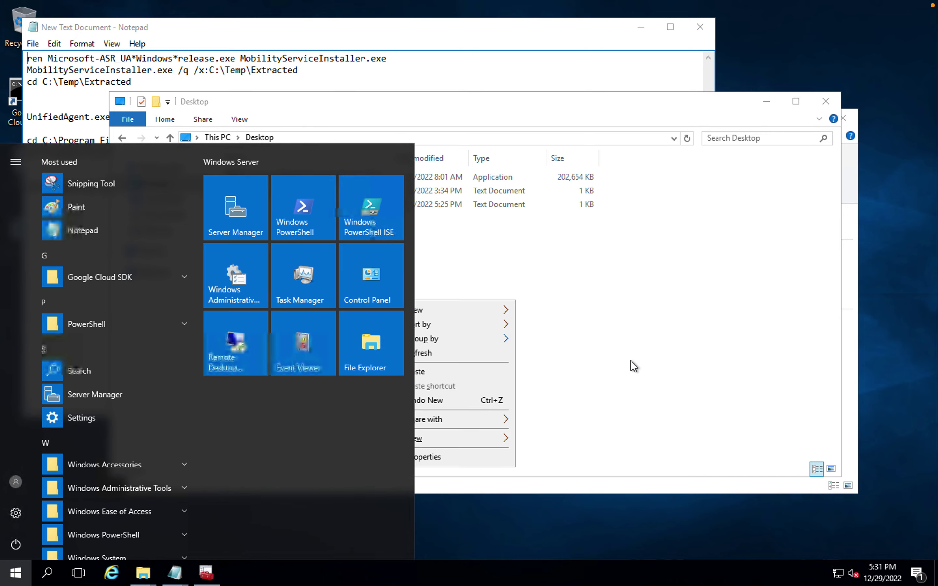
pyautogui.click(640, 364)
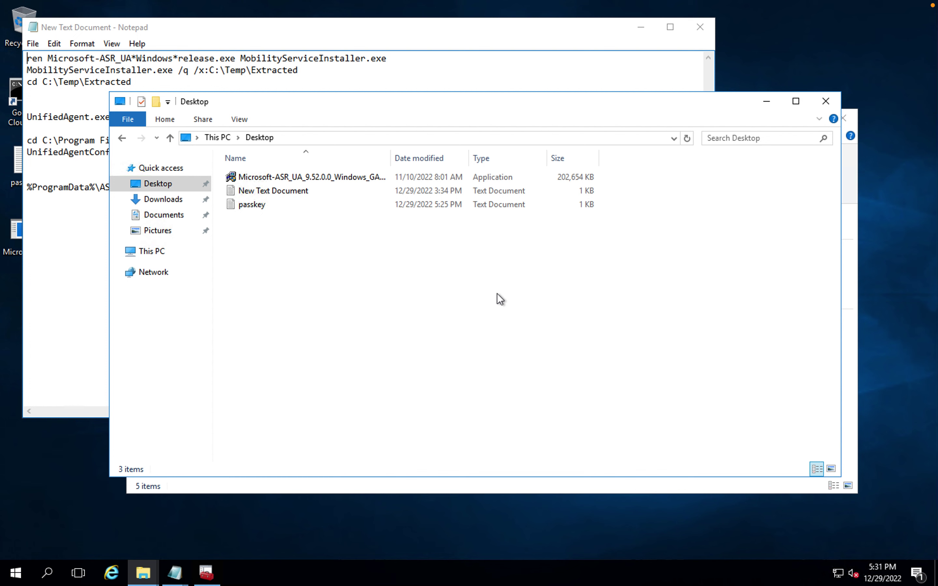
pyautogui.press('super')
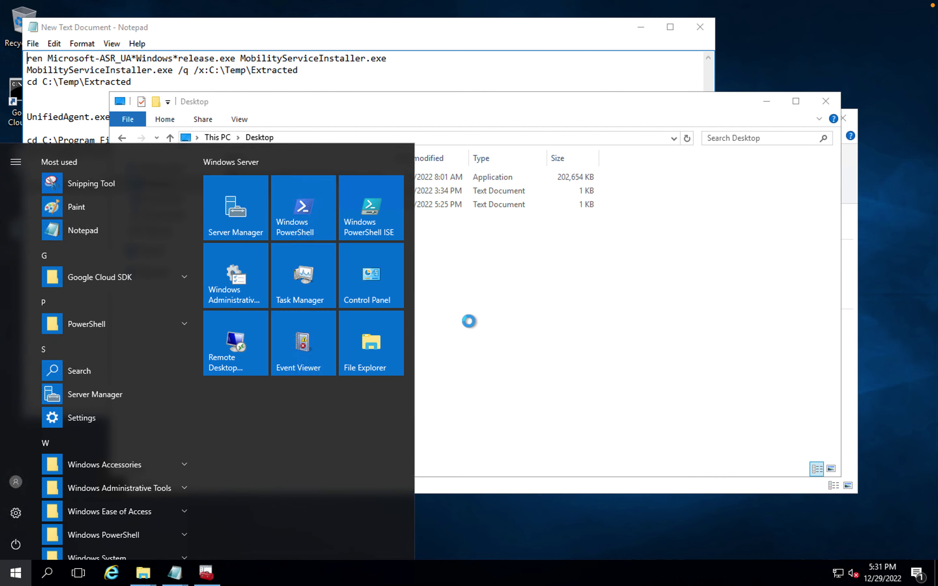
pyautogui.rightClick(470, 323)
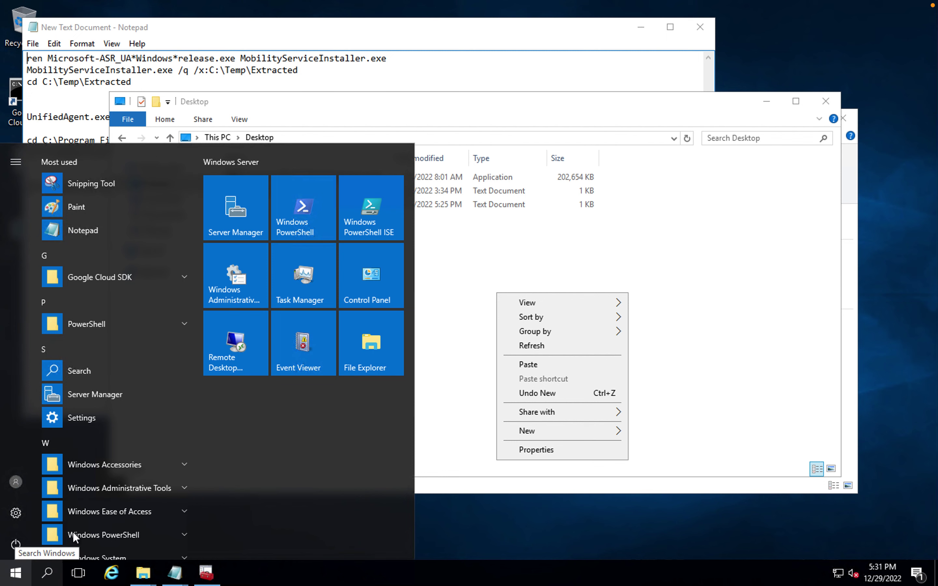
pyautogui.press('Escape')
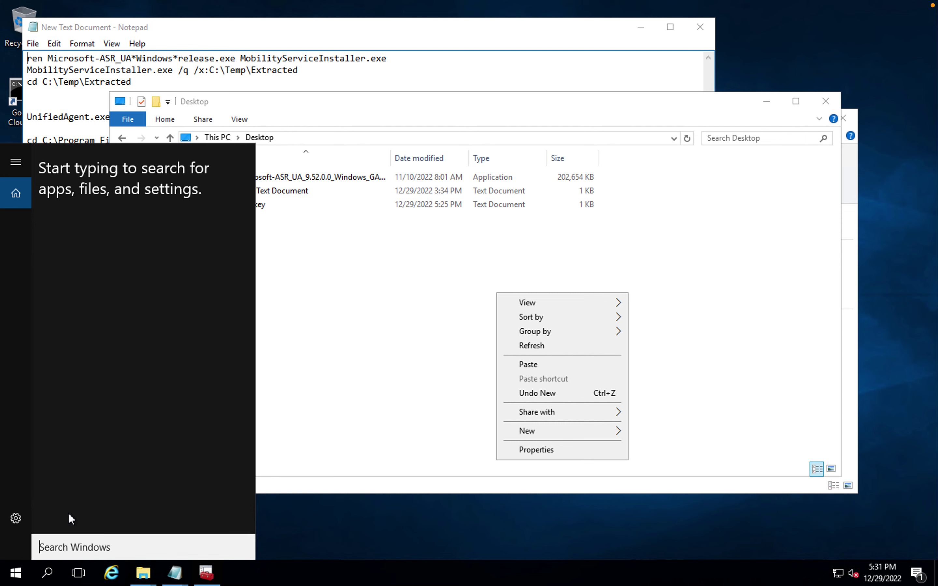
# Launch a new Command Prompt from a Windows search for 'cmd'.
pyautogui.write('cmd')
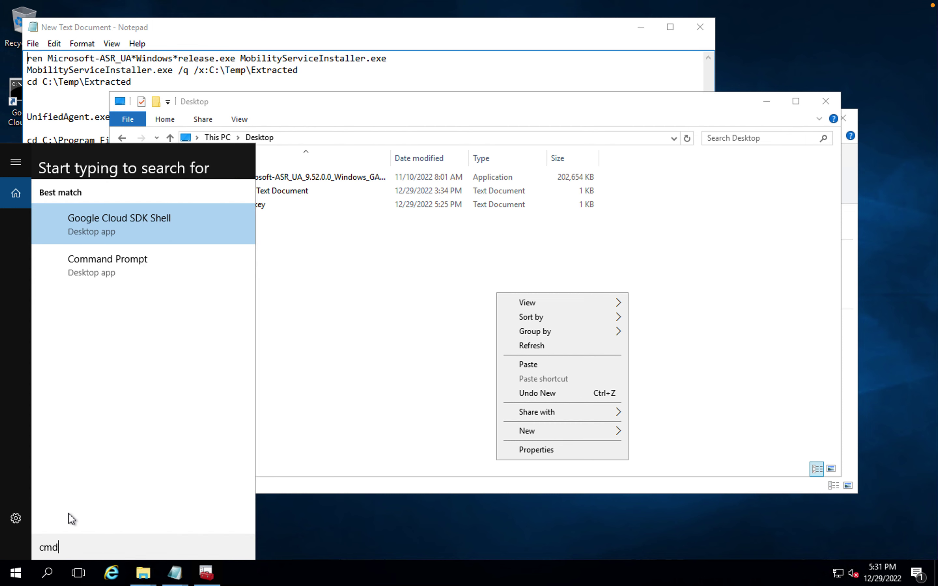
pyautogui.press('Down')
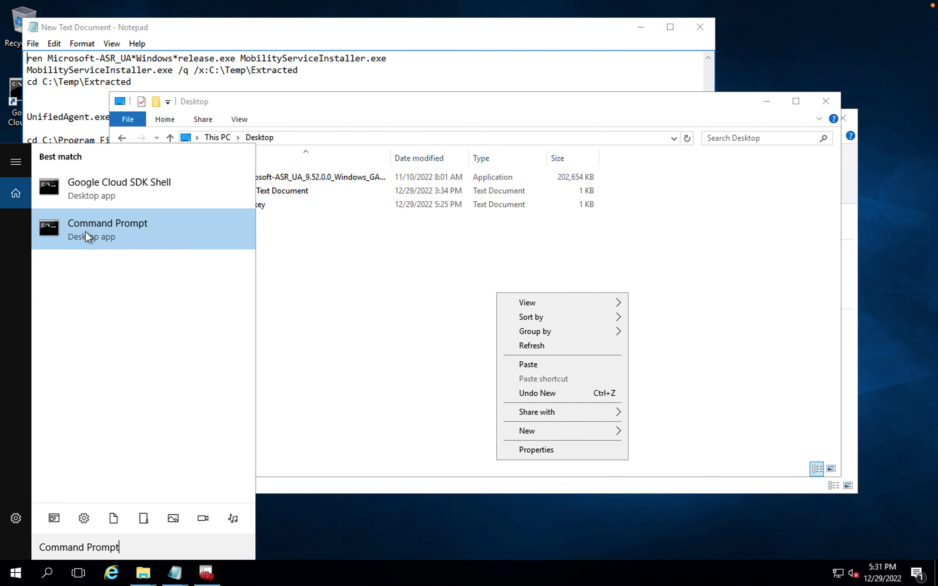
pyautogui.press('Return')
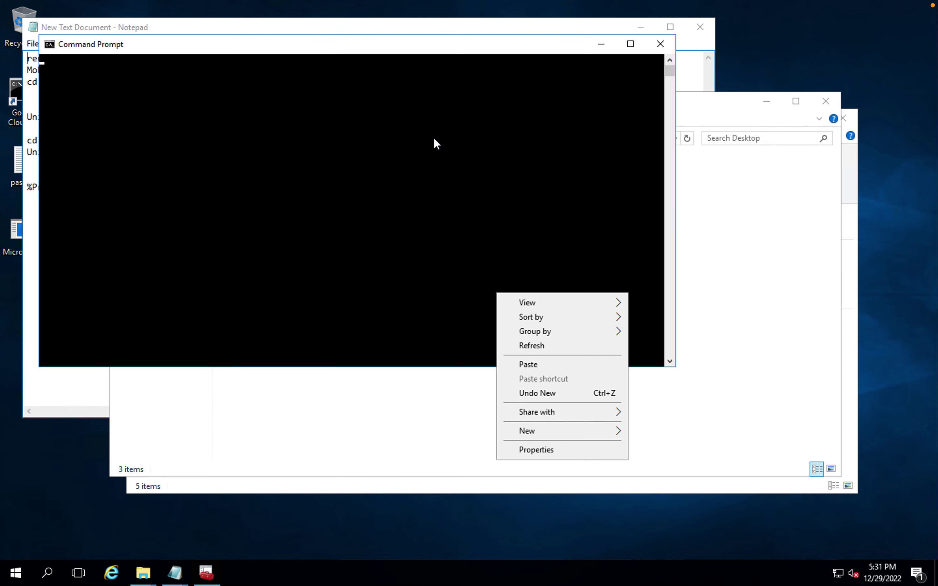
pyautogui.click(433, 143)
pyautogui.click(650, 151)
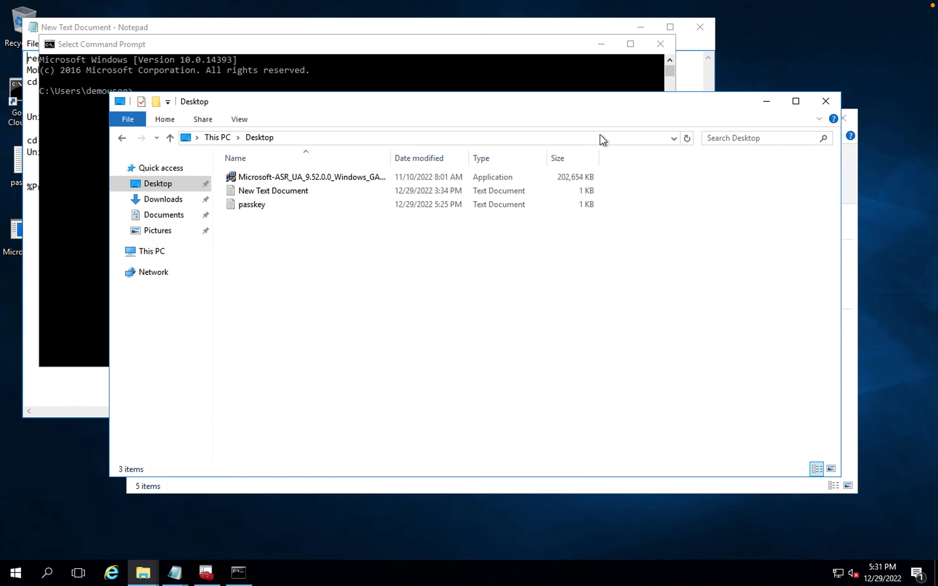
pyautogui.click(599, 138)
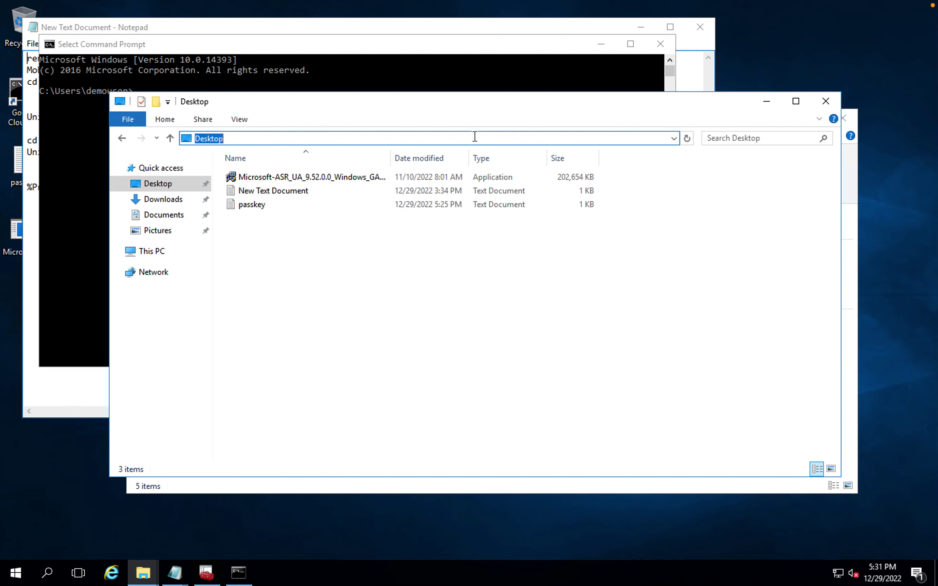
pyautogui.click(81, 144)
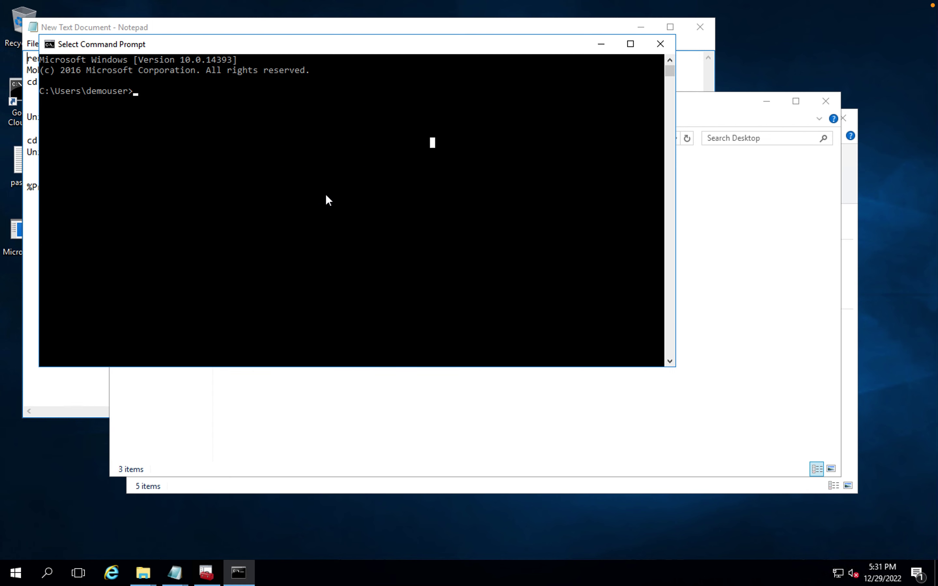
# Change the console's working folder to Desktop with cd and move it aside.
pyautogui.write('cd')
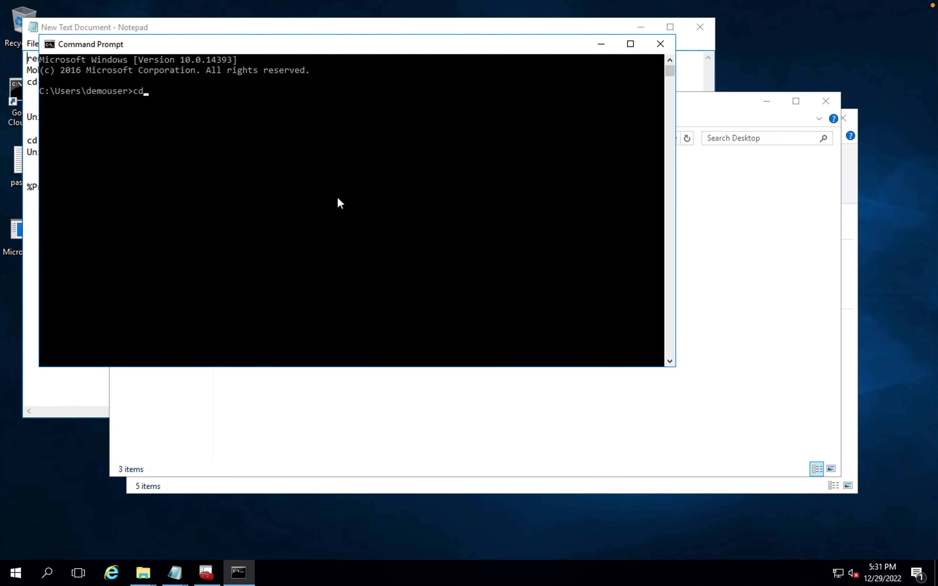
pyautogui.write(' d')
pyautogui.press('Tab')
pyautogui.press('Return')
pyautogui.moveTo(628, 44); pyautogui.dragTo(894, 94)
# Run the first three noted commands to rename the installer MobilityServiceInstaller.exe and extract it to C:\Temp\Extracted.
pyautogui.click(353, 49)
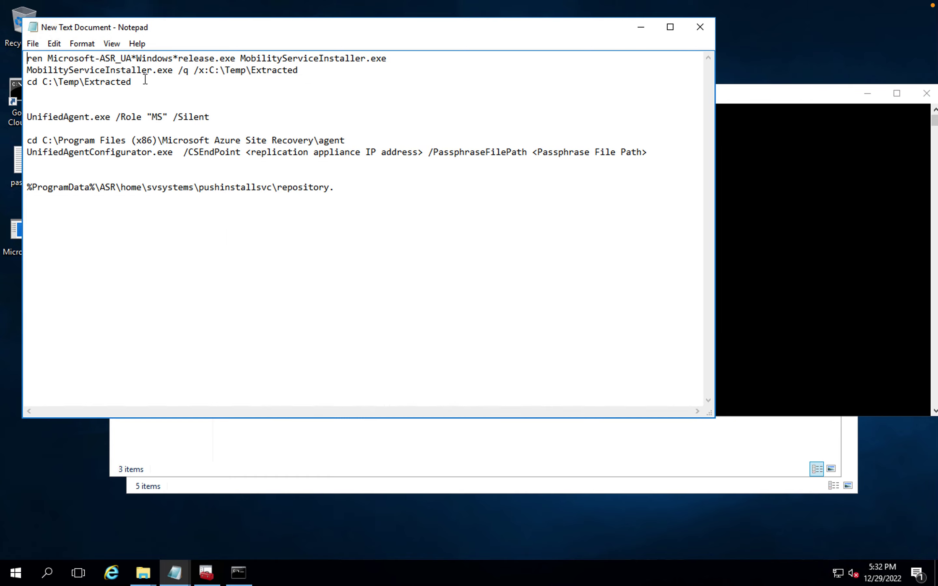
pyautogui.moveTo(134, 81); pyautogui.dragTo(11, 56)
pyautogui.press('super+c')
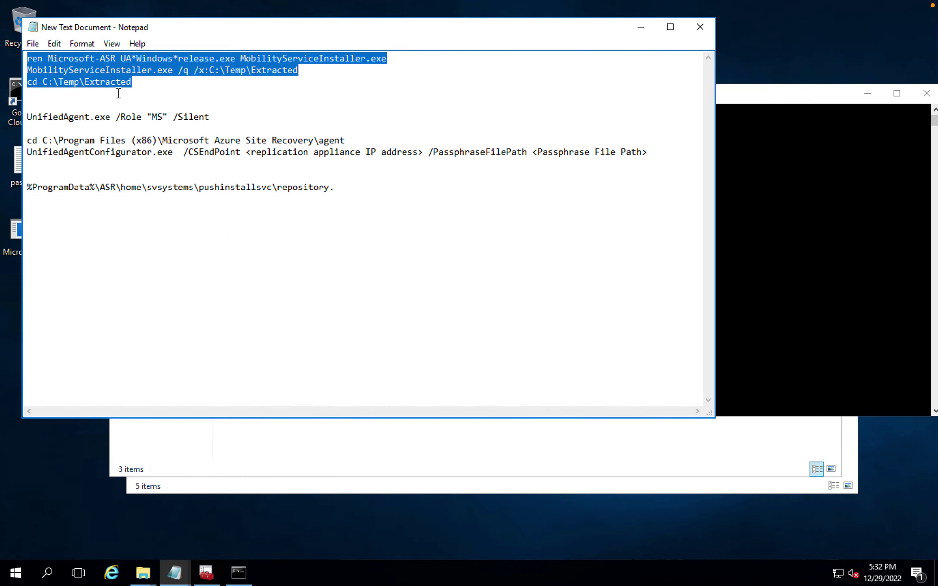
pyautogui.hotkey('ctrl', 'Left')
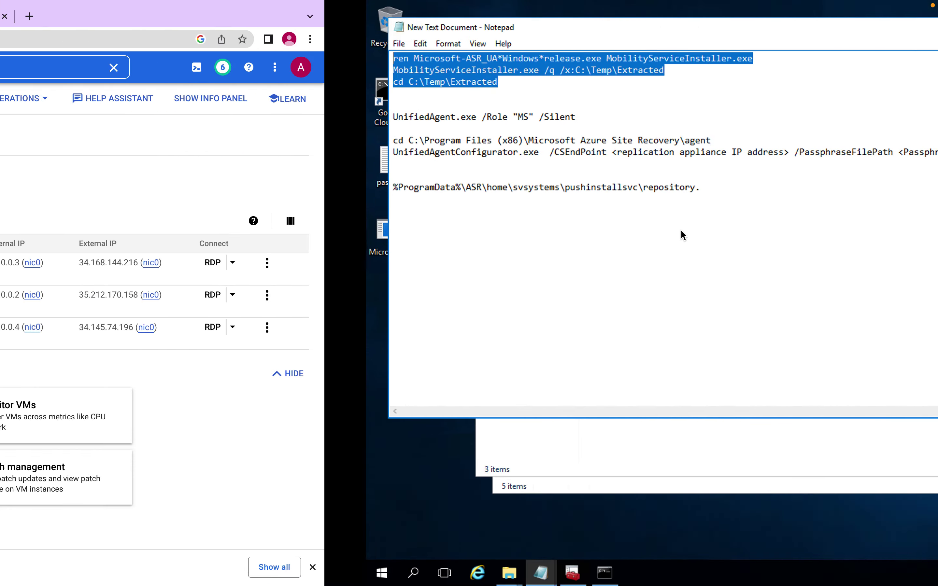
pyautogui.hotkey('ctrl', 'Right')
pyautogui.click(773, 226)
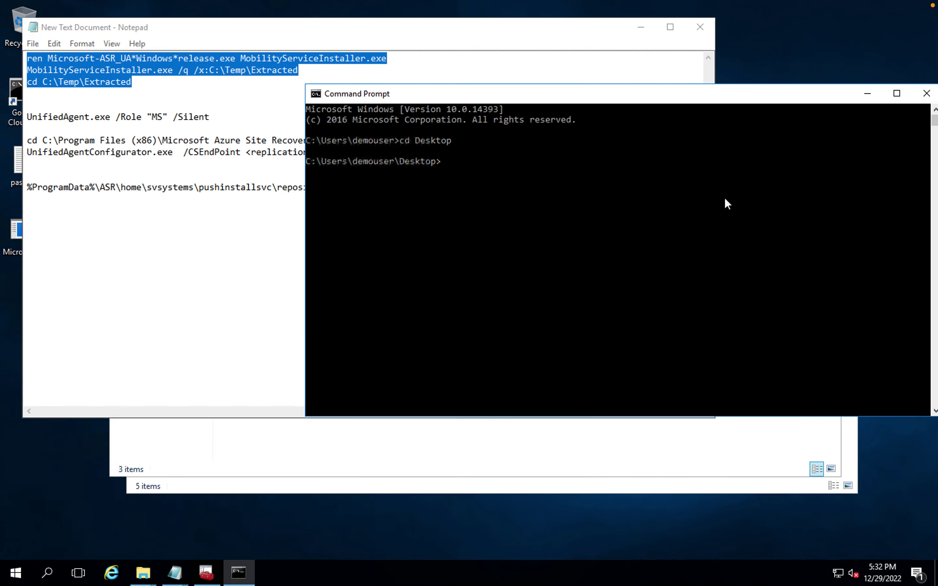
pyautogui.rightClick(650, 236)
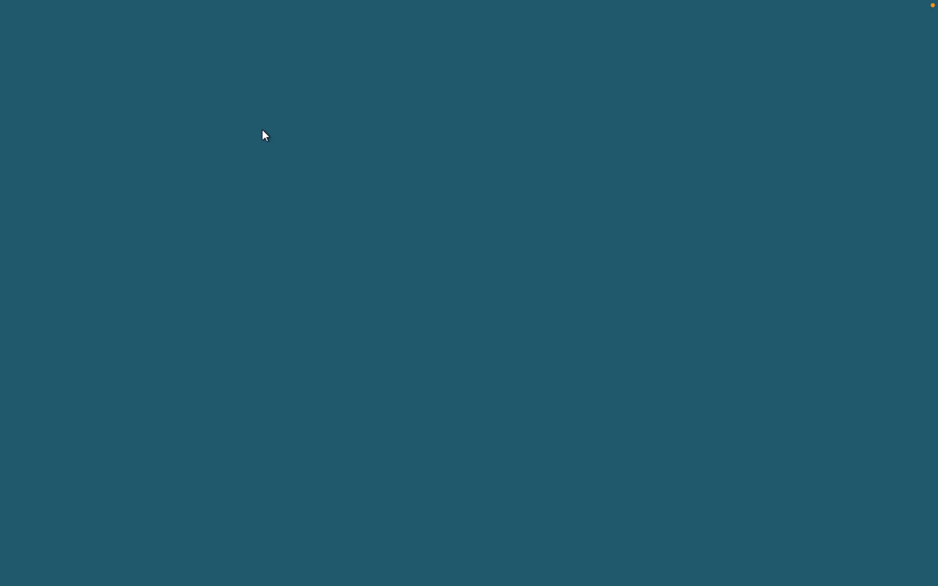
pyautogui.click(409, 377)
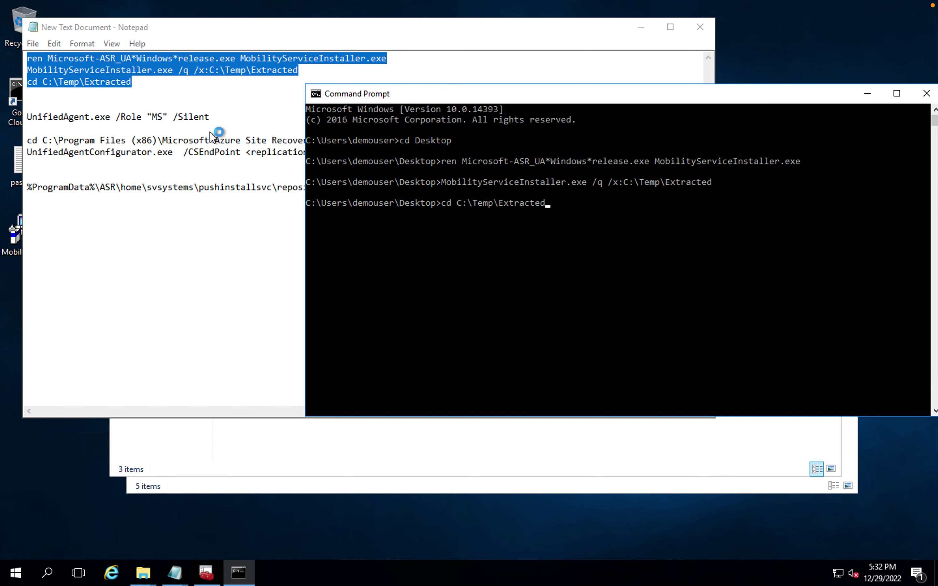
# Move the console into C:\Temp\Extracted and copy the UnifiedAgent install command.
pyautogui.press('Return')
pyautogui.moveTo(210, 117); pyautogui.dragTo(26, 117)
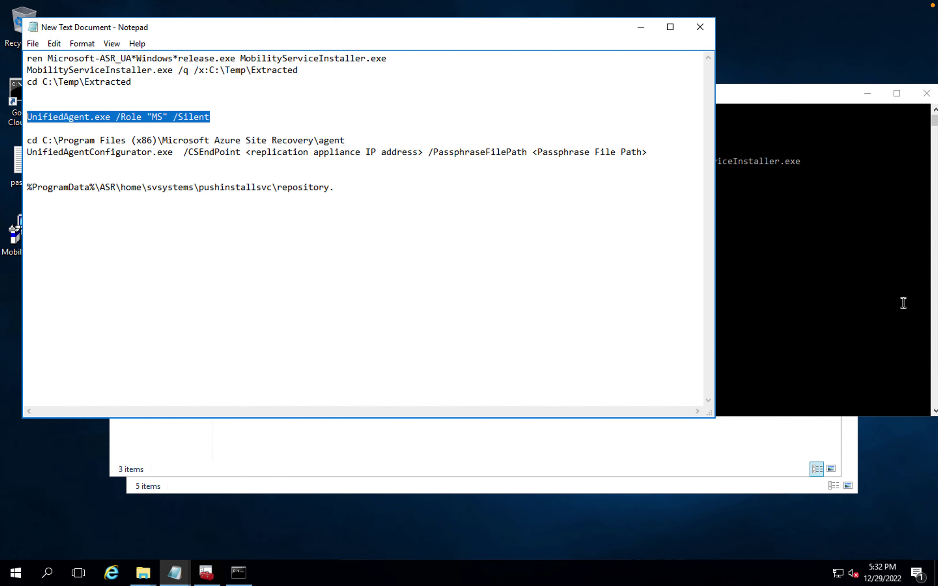
pyautogui.click(792, 256)
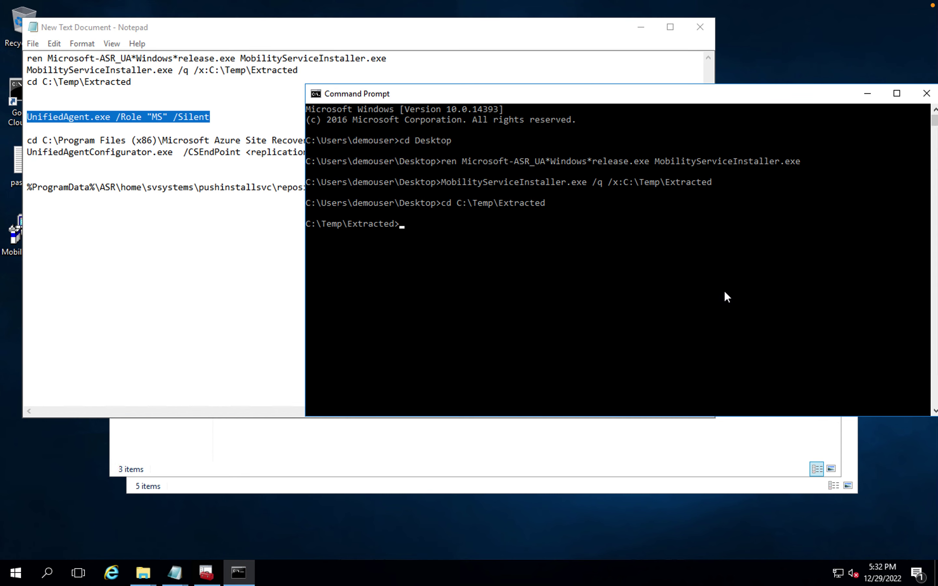
# Run UnifiedAgent.exe /Role "MS" /Silent in the console and approve the UAC prompt.
pyautogui.write('UnifiedAgent.exe /Role "MS" /Silent')
pyautogui.press('Return')
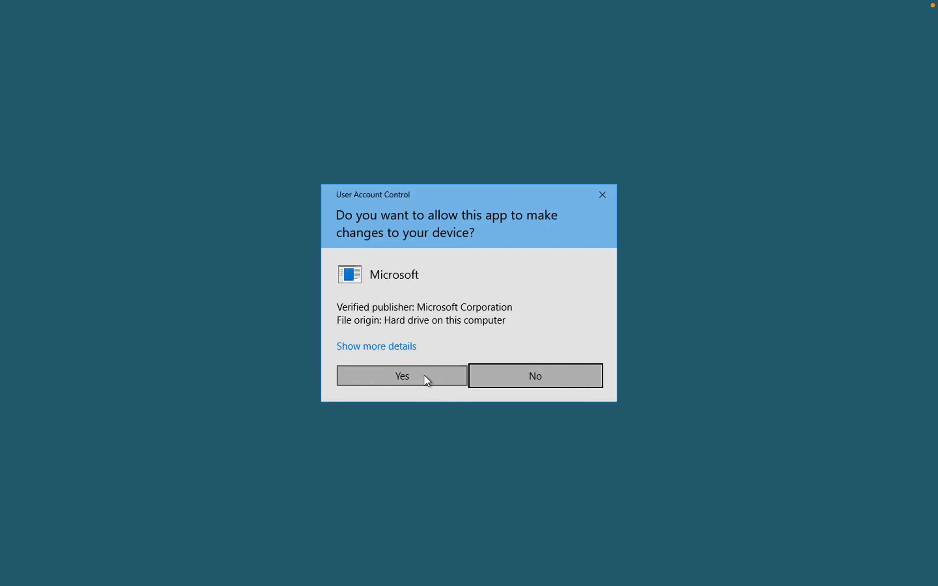
pyautogui.click(432, 380)
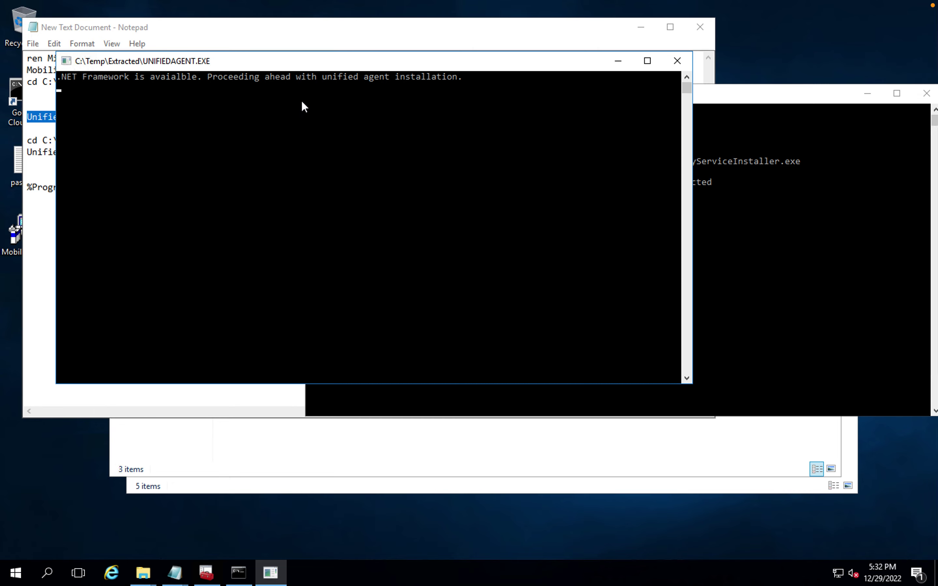
pyautogui.click(38, 246)
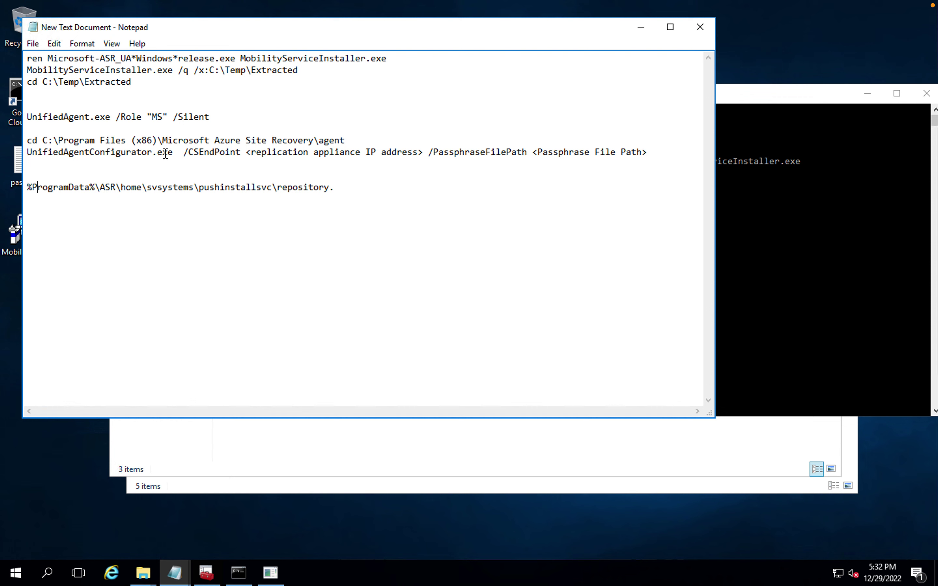
# Replace the replication appliance IP placeholder with 10.0.0.4 as the configurator's /CSEndPoint.
pyautogui.moveTo(424, 153); pyautogui.dragTo(247, 154)
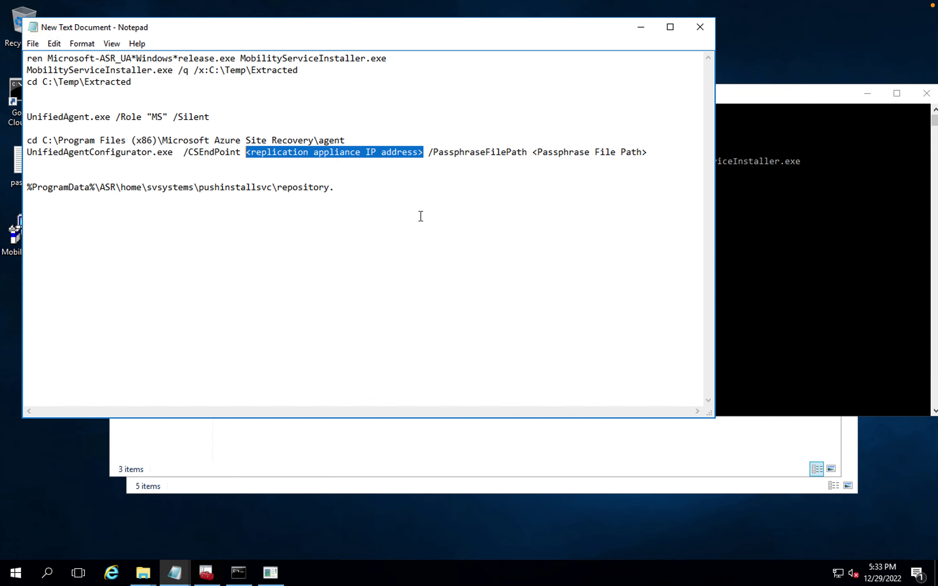
pyautogui.write('10.0.04')
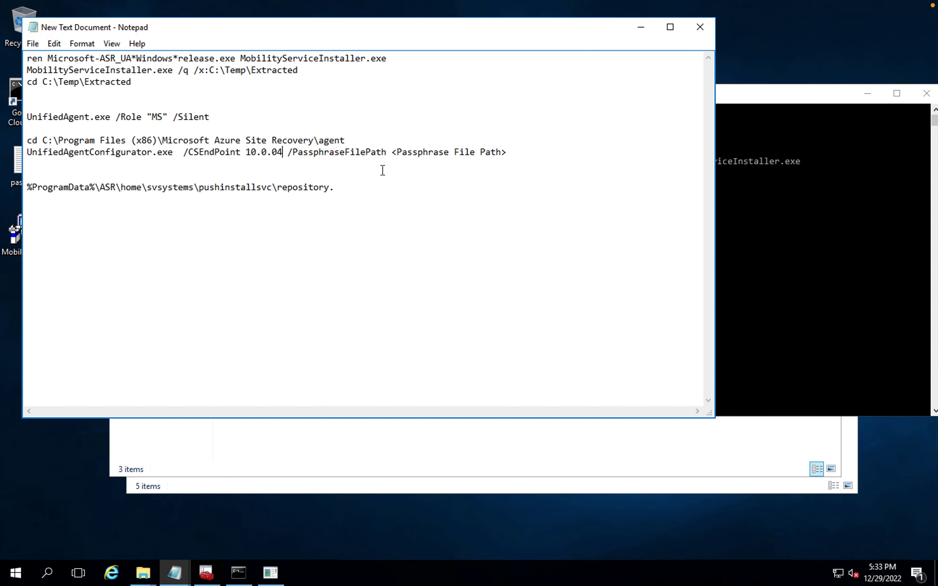
pyautogui.press('Left')
pyautogui.write('.')
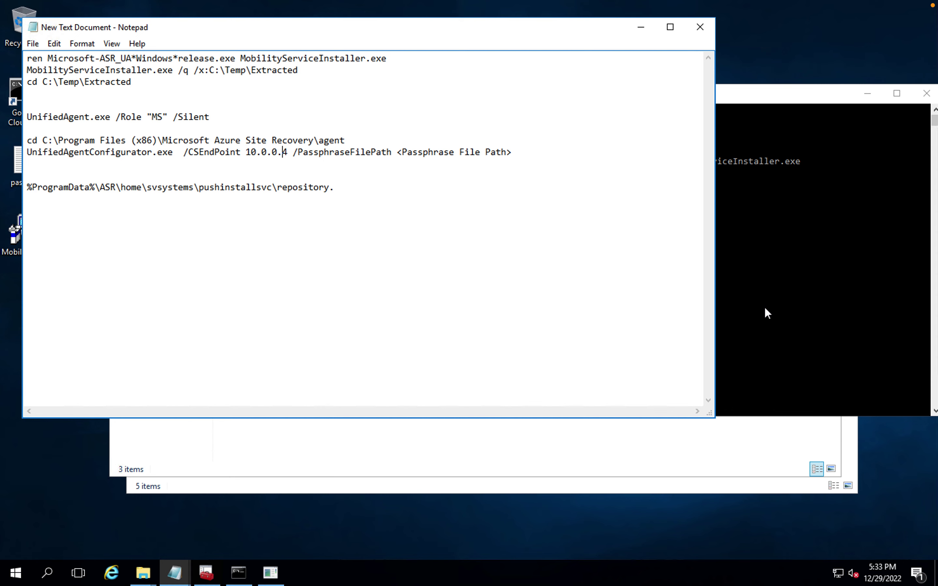
pyautogui.click(764, 306)
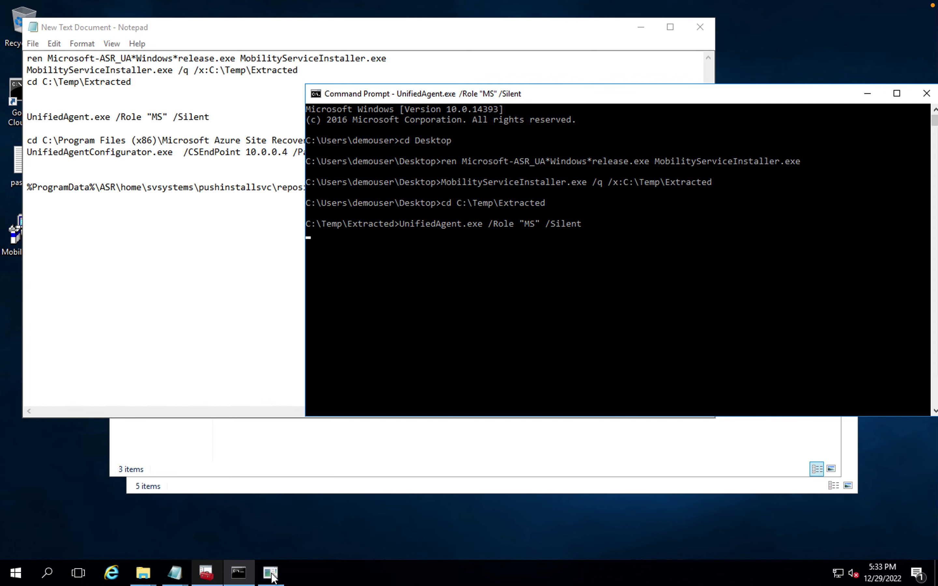
# Check the agent install progress, then select the <Passphrase File Path> placeholder in Notepad.
pyautogui.moveTo(273, 577)
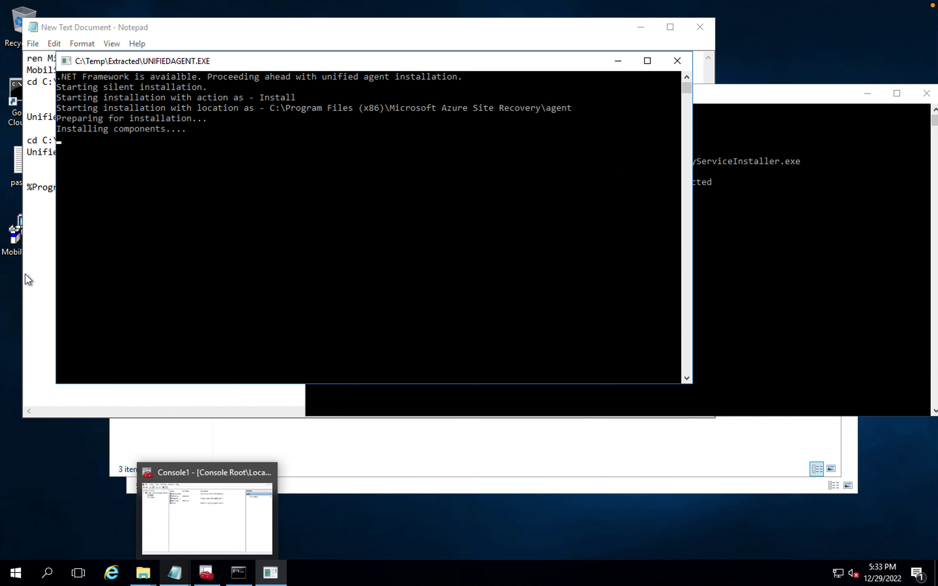
pyautogui.click(333, 31)
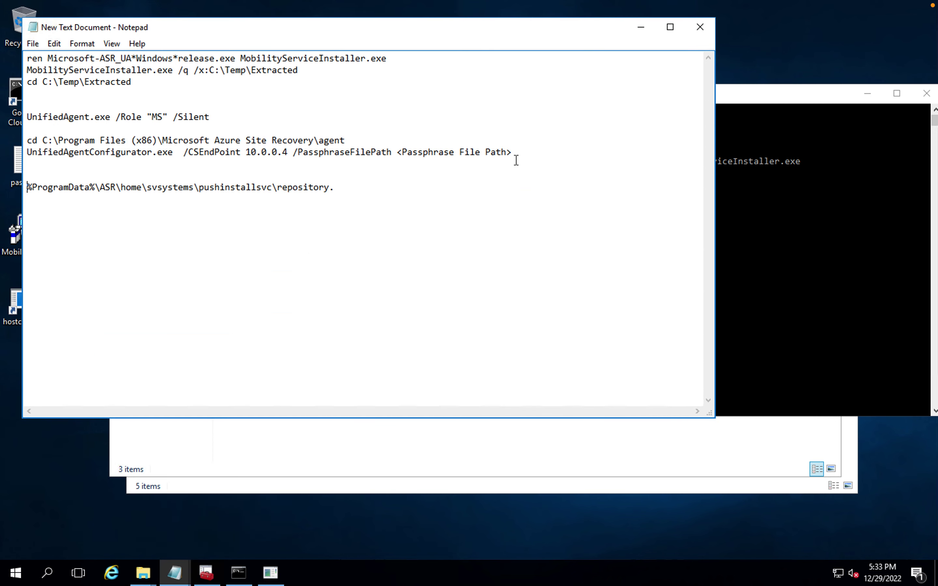
pyautogui.moveTo(516, 153); pyautogui.dragTo(392, 152)
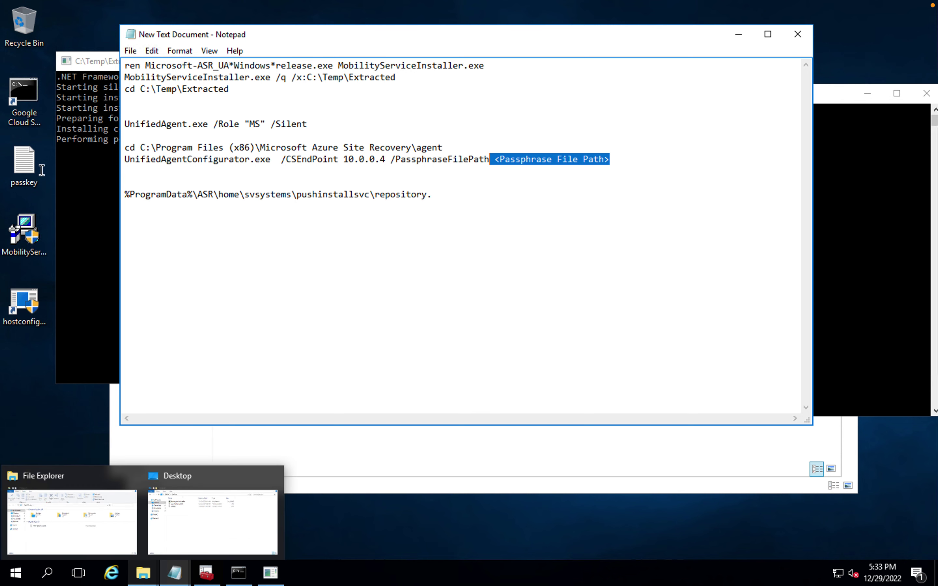
# Copy the passkey file's folder location from its Properties dialog.
pyautogui.click(26, 170)
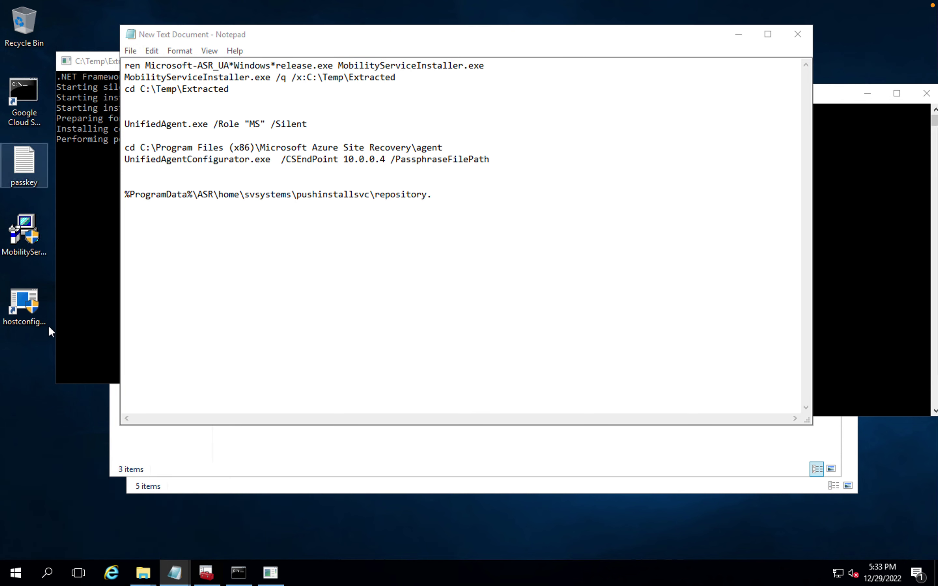
pyautogui.hotkey('shift', 'F10')
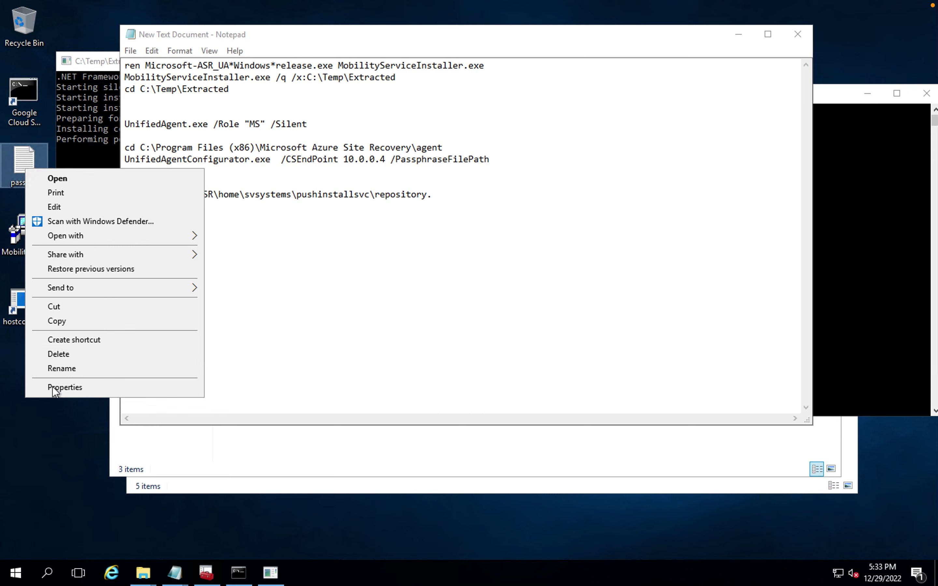
pyautogui.click(372, 314)
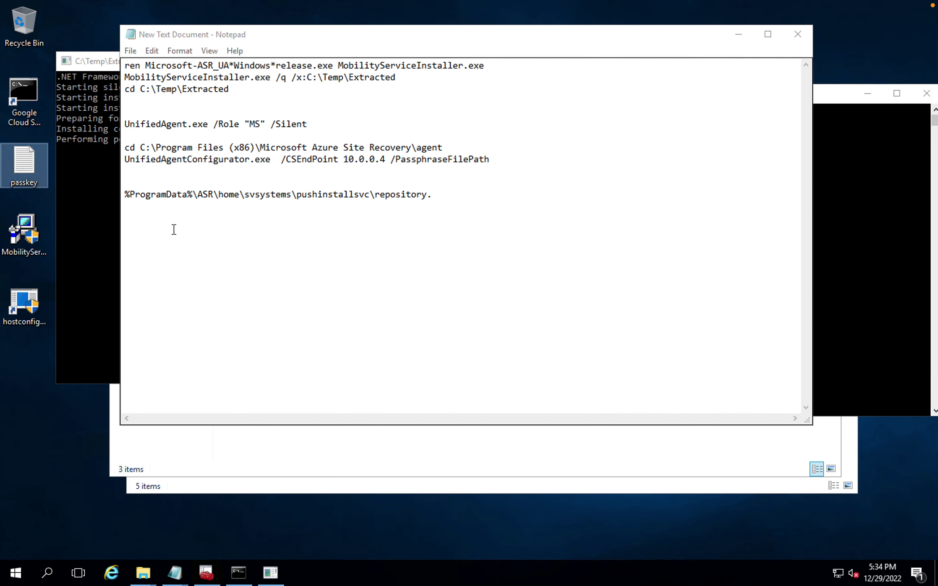
pyautogui.click(271, 573)
pyautogui.hotkey('alt', 'Return')
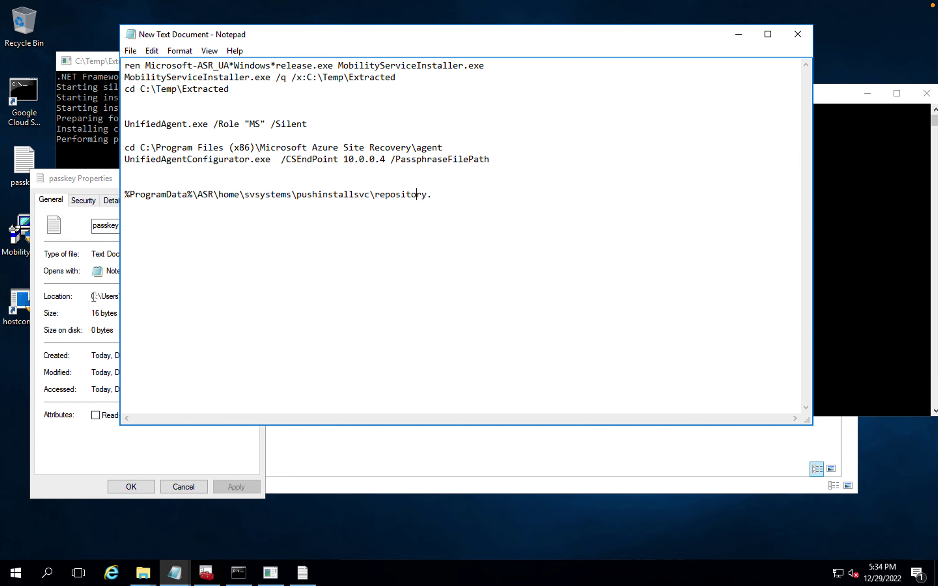
pyautogui.moveTo(165, 296); pyautogui.dragTo(90, 297)
pyautogui.hotkey('ctrl', 'c')
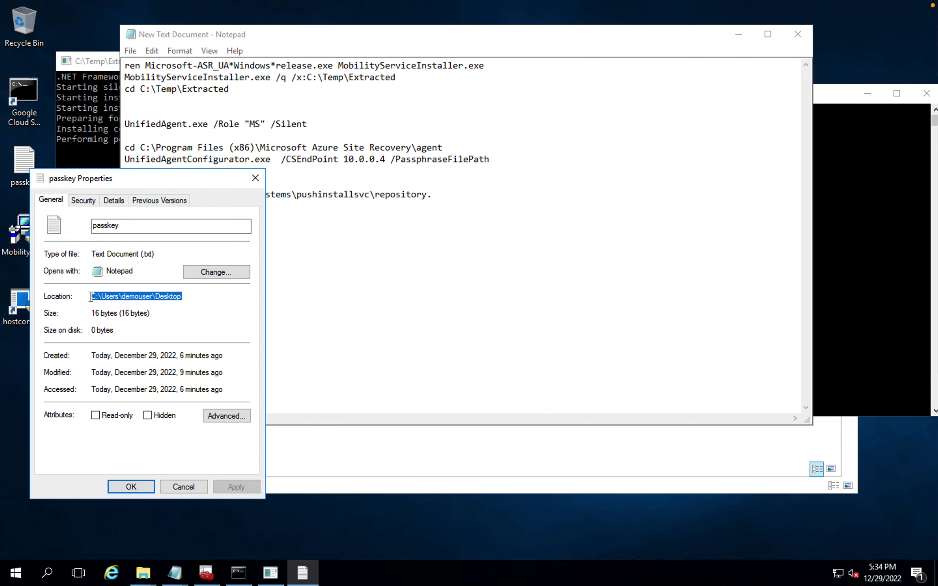
# Set /PassphraseFilePath to the Desktop folder path followed by \passkey.
pyautogui.click(520, 162)
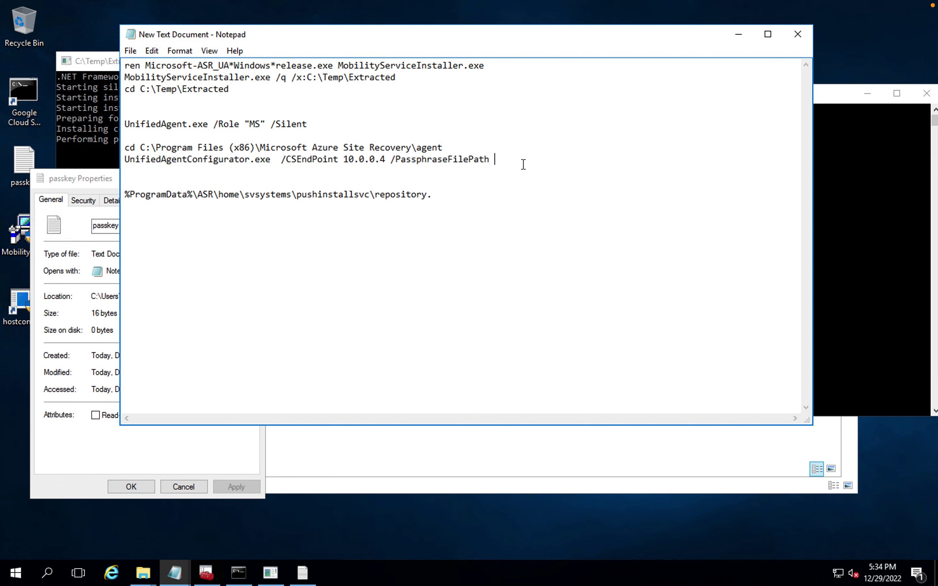
pyautogui.hotkey('ctrl', 'v')
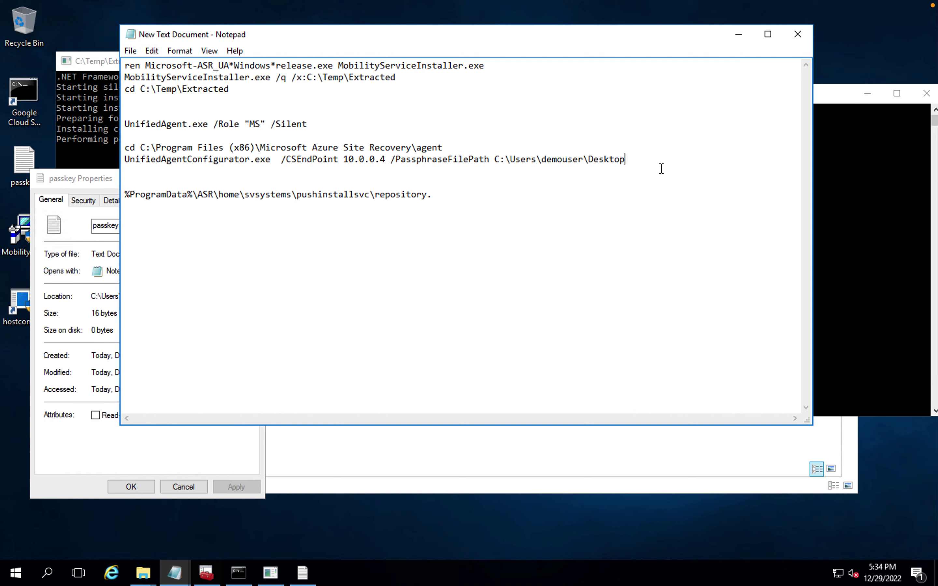
pyautogui.write('\\passkey')
pyautogui.hotkey('alt', 'Tab')
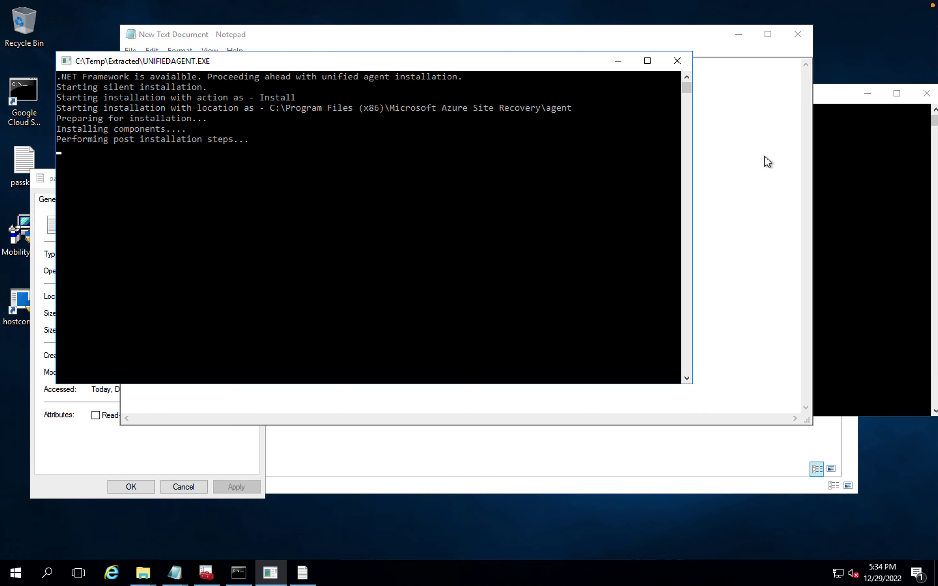
pyautogui.click(729, 161)
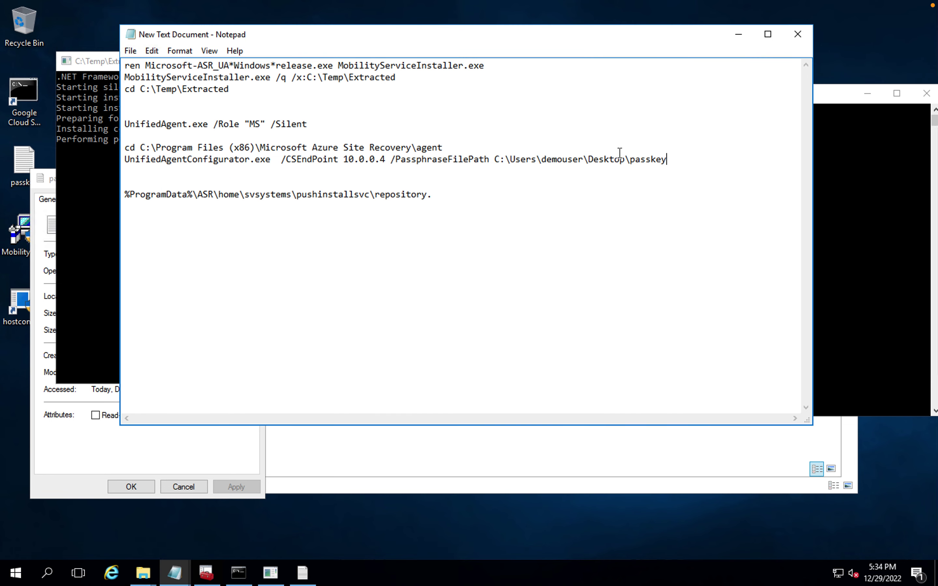
pyautogui.moveTo(667, 159); pyautogui.dragTo(131, 147)
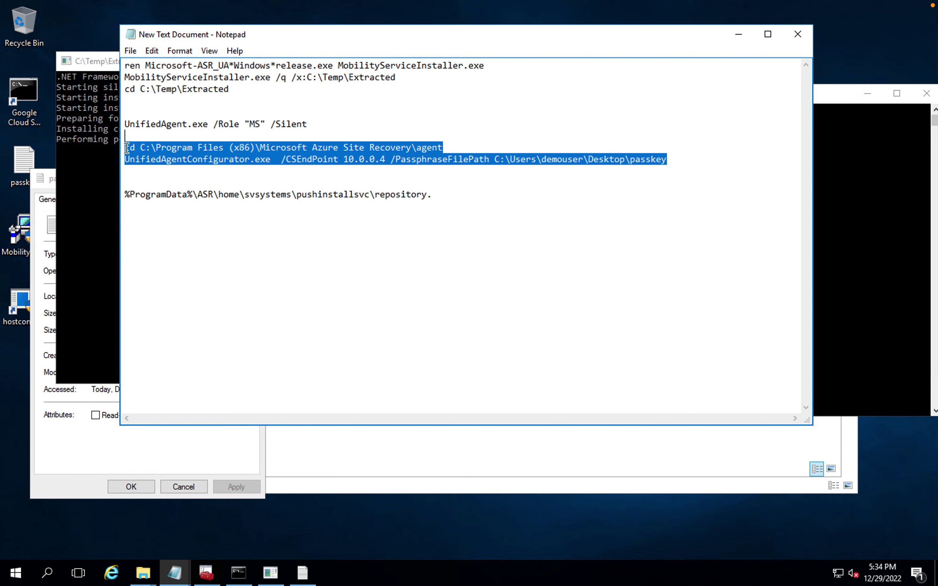
# Finish selecting the cd and configurator lines, then minimize Notepad.
pyautogui.moveTo(126, 149); pyautogui.dragTo(125, 149)
pyautogui.click(738, 35)
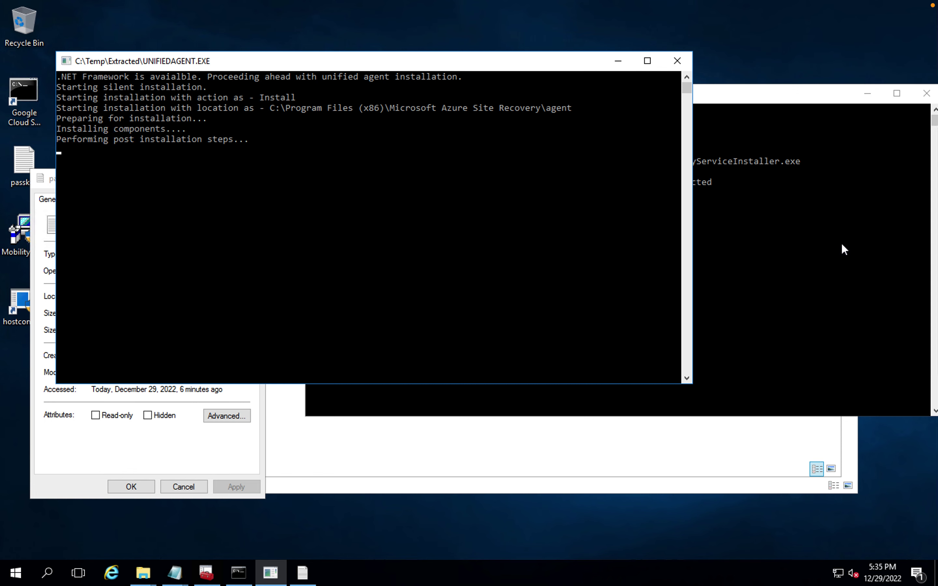
pyautogui.hotkey('alt', 'Tab')
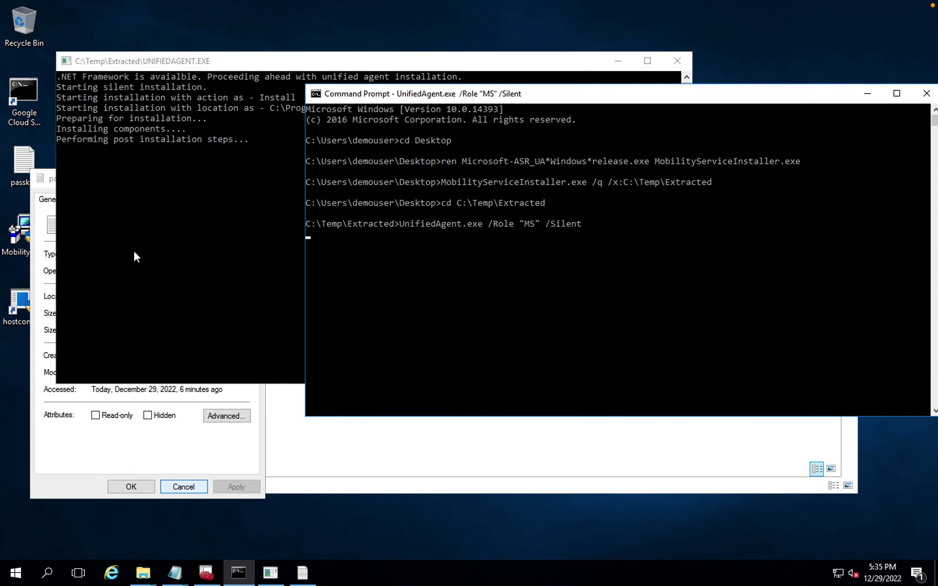
pyautogui.click(181, 211)
pyautogui.click(180, 211)
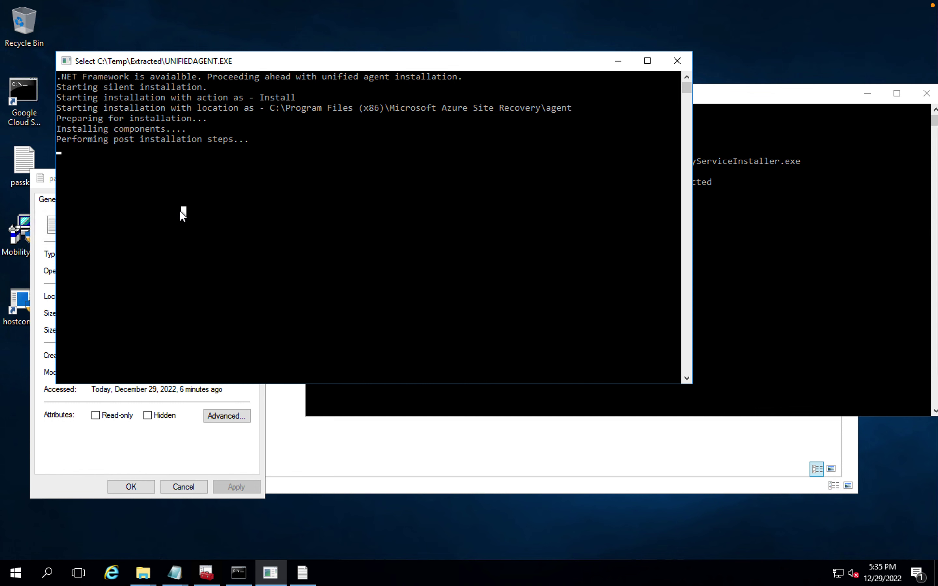
pyautogui.click(392, 191)
pyautogui.press('Escape')
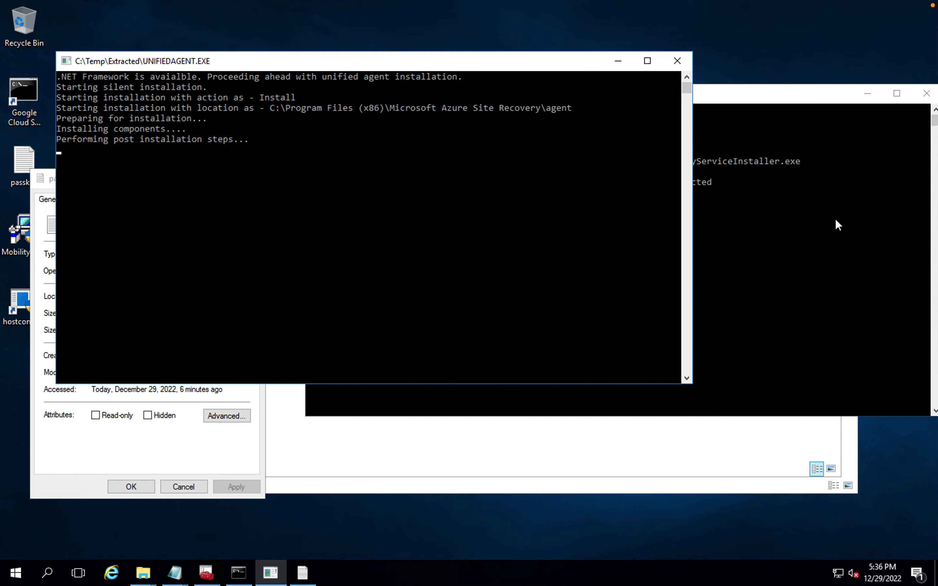
pyautogui.click(836, 221)
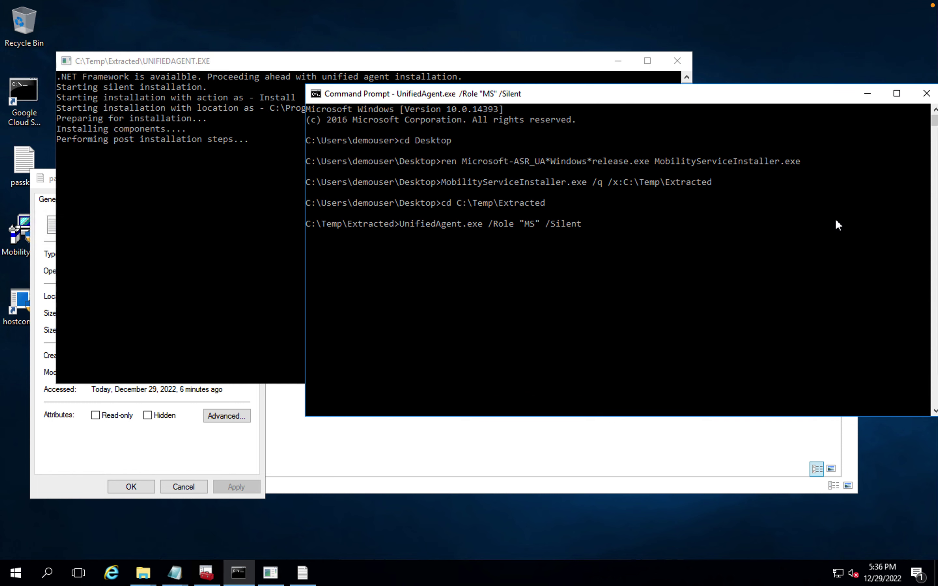
pyautogui.click(181, 218)
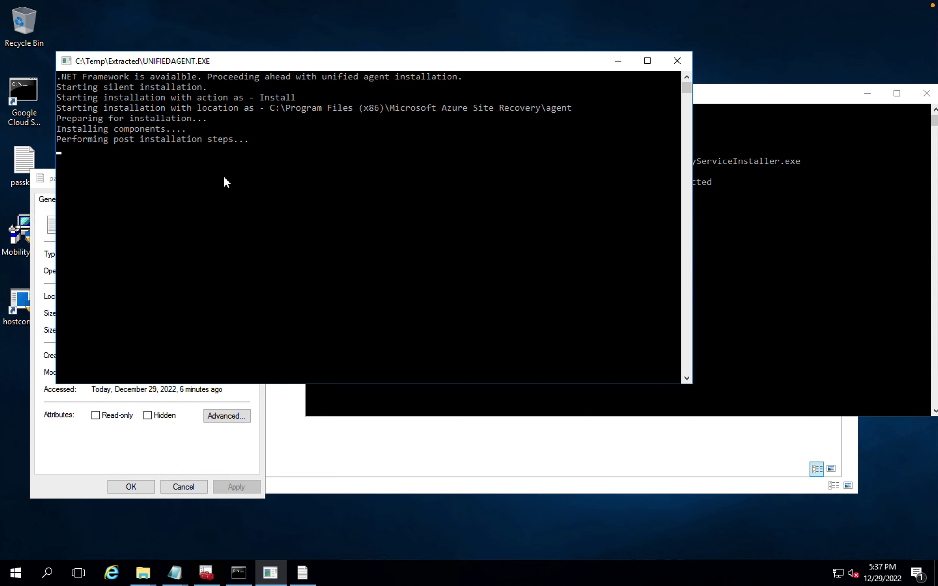
pyautogui.click(728, 189)
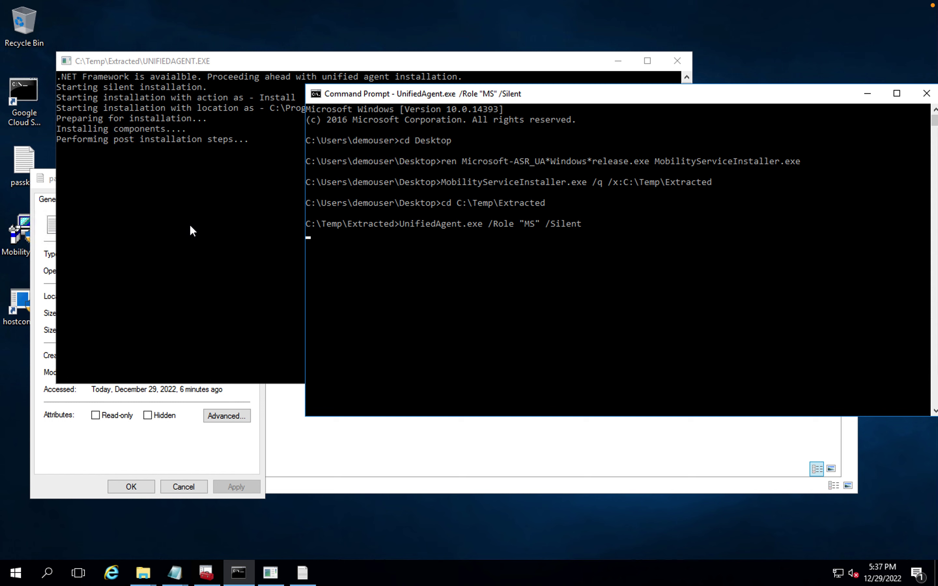
pyautogui.click(209, 191)
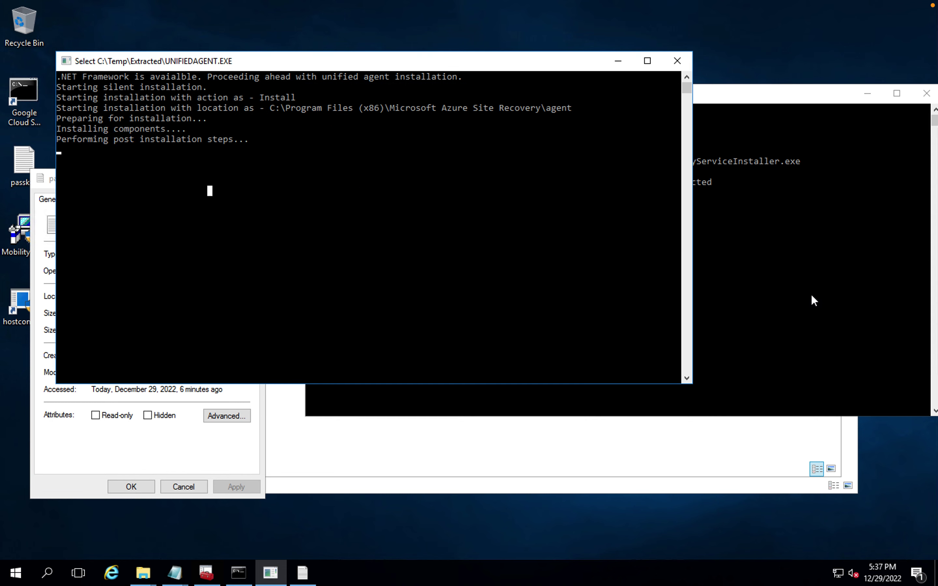
pyautogui.hotkey('alt', 'Tab')
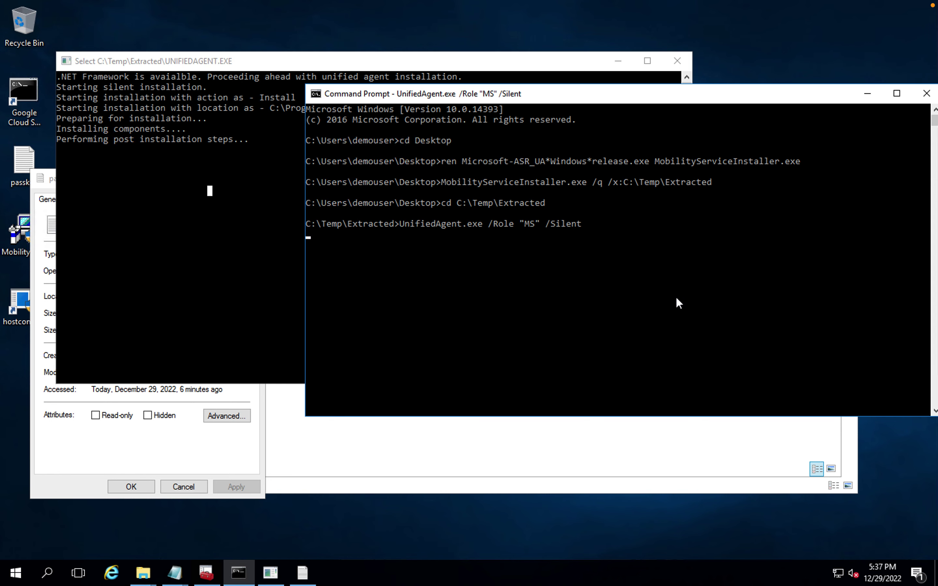
pyautogui.hotkey('alt', 'Tab')
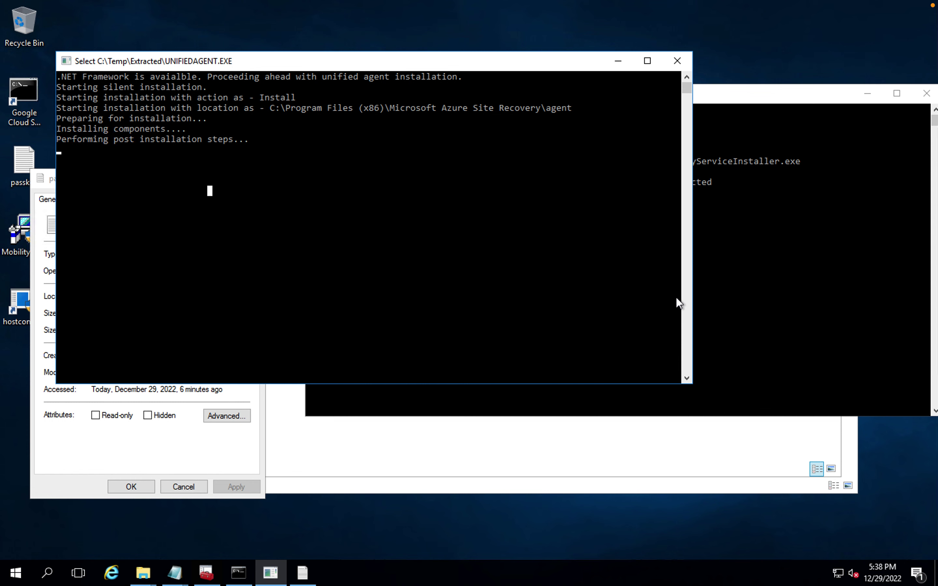
pyautogui.click(454, 201)
pyautogui.rightClick(454, 200)
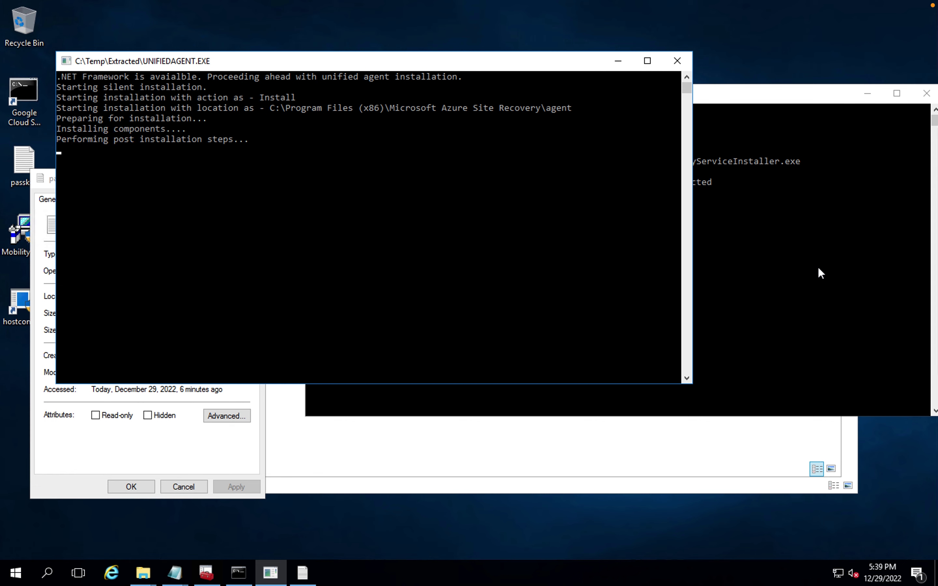
pyautogui.click(817, 266)
# Bring the UnifiedAgent.exe console forward and exit its Select mode so installation continues.
pyautogui.click(817, 266)
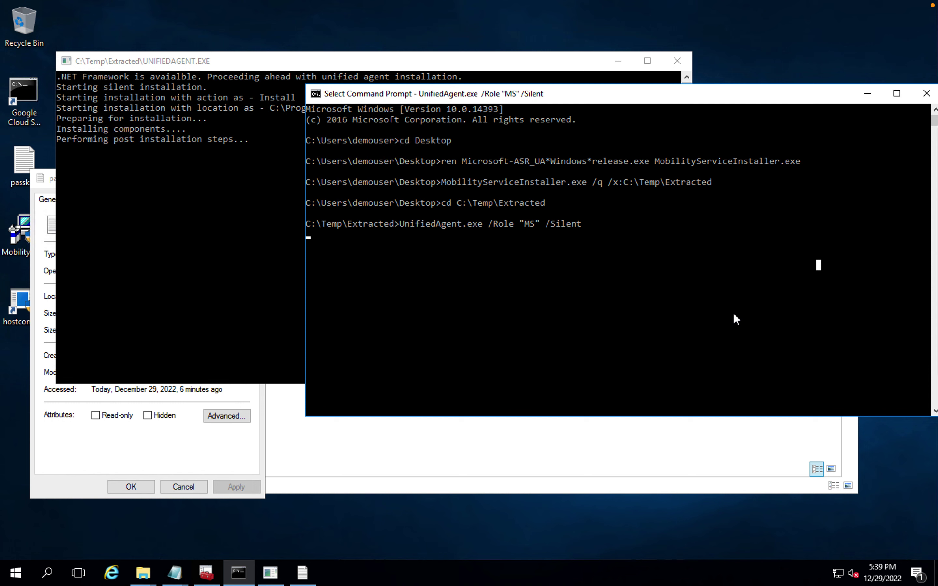
pyautogui.press('Escape')
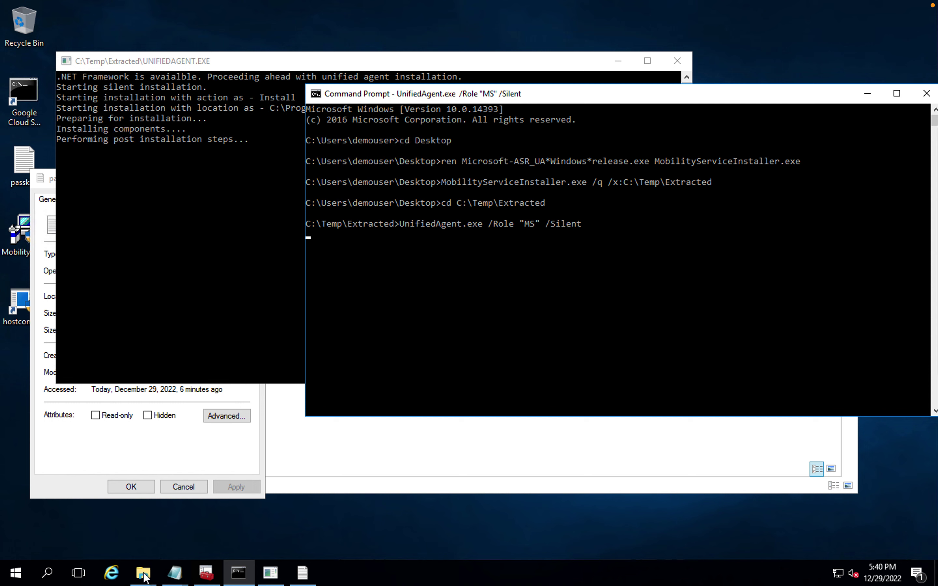
# Show This PC in File Explorer with its six folders and Local Disk (C:).
pyautogui.click(144, 574)
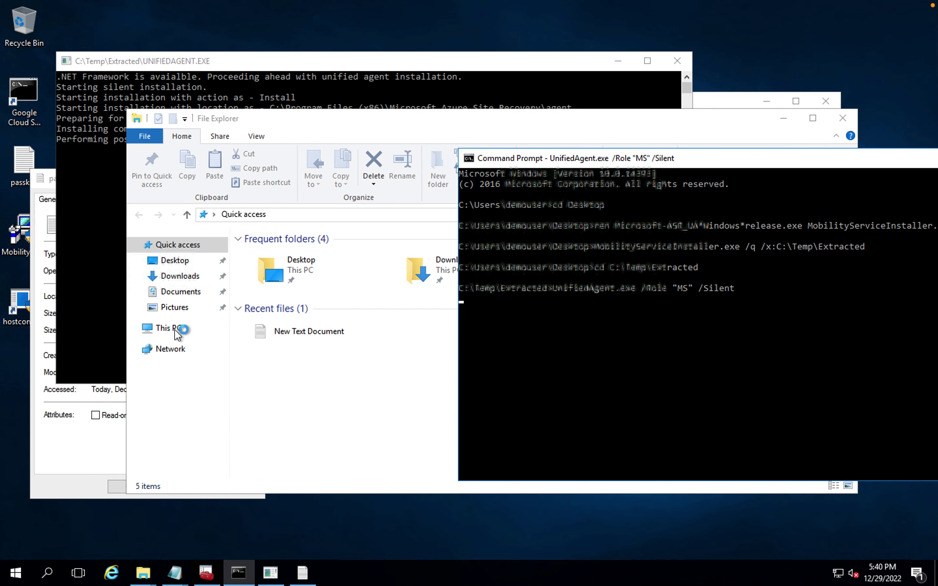
pyautogui.click(175, 331)
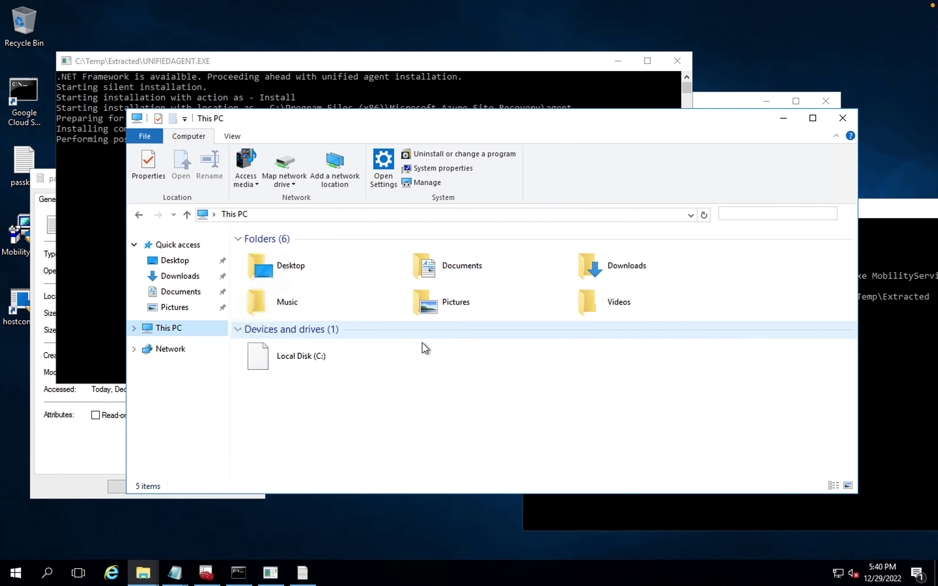
# Open Local Disk (C:) after checking the agent installation console's progress.
pyautogui.doubleClick(302, 356)
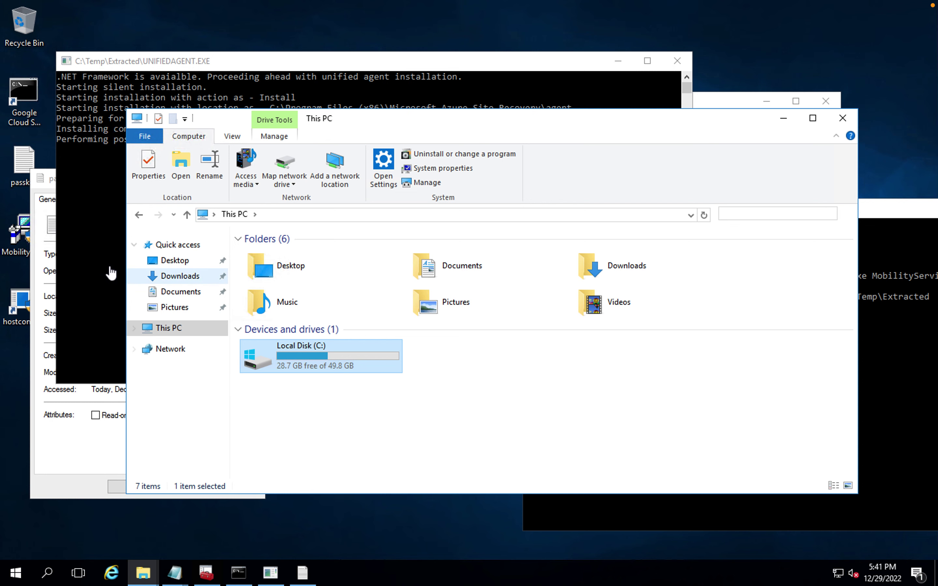
pyautogui.click(110, 267)
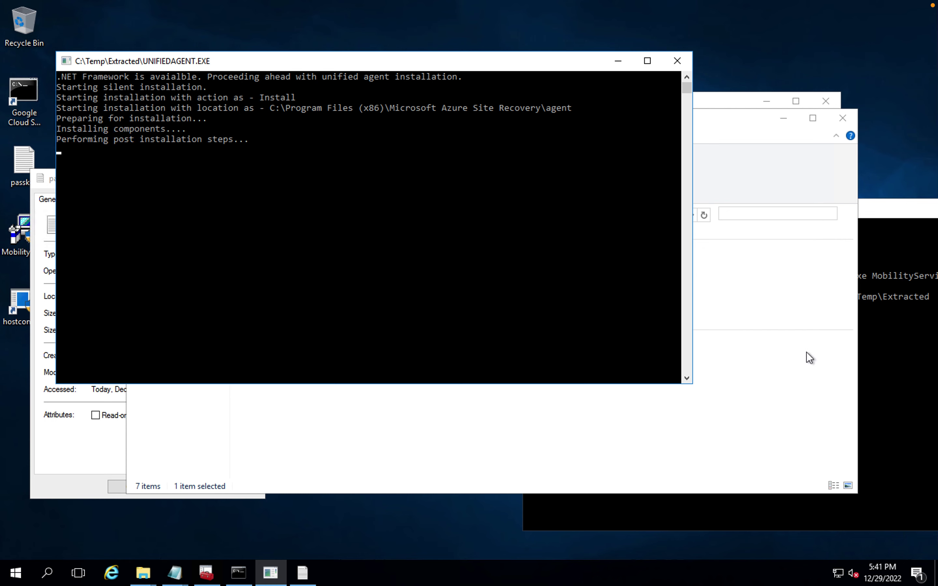
pyautogui.click(773, 359)
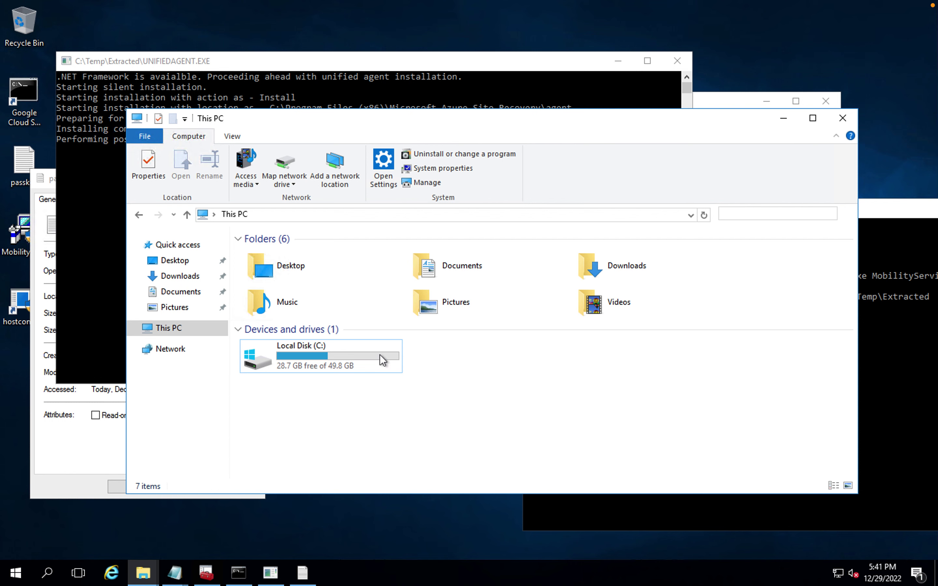
pyautogui.click(320, 356)
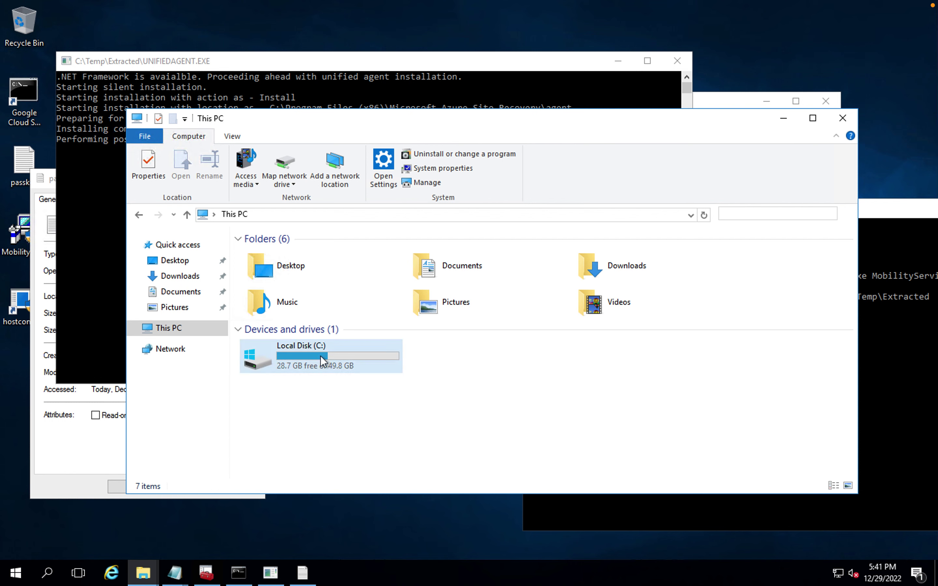
pyautogui.doubleClick(320, 356)
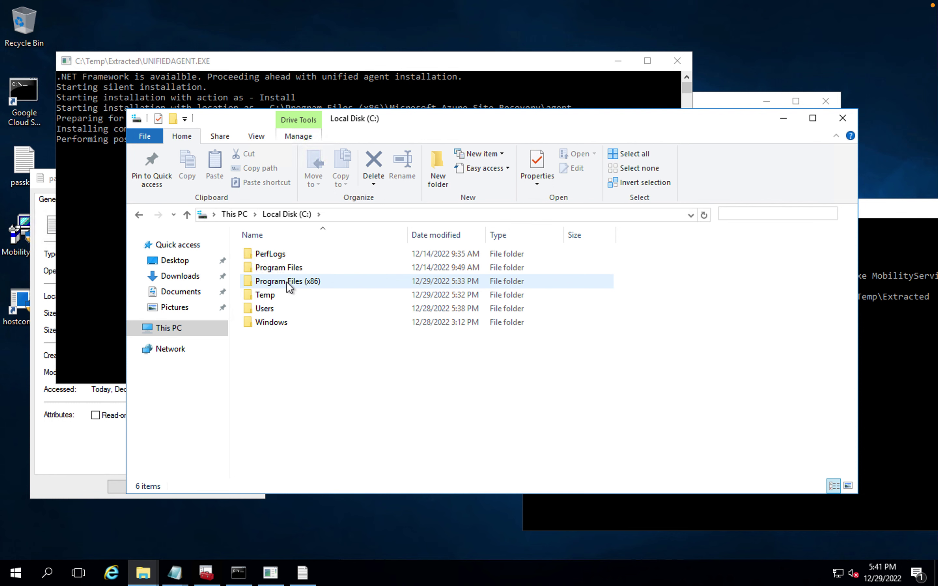
# Open Program Files (x86) and select the Microsoft Azure Site Recovery folder.
pyautogui.click(289, 287)
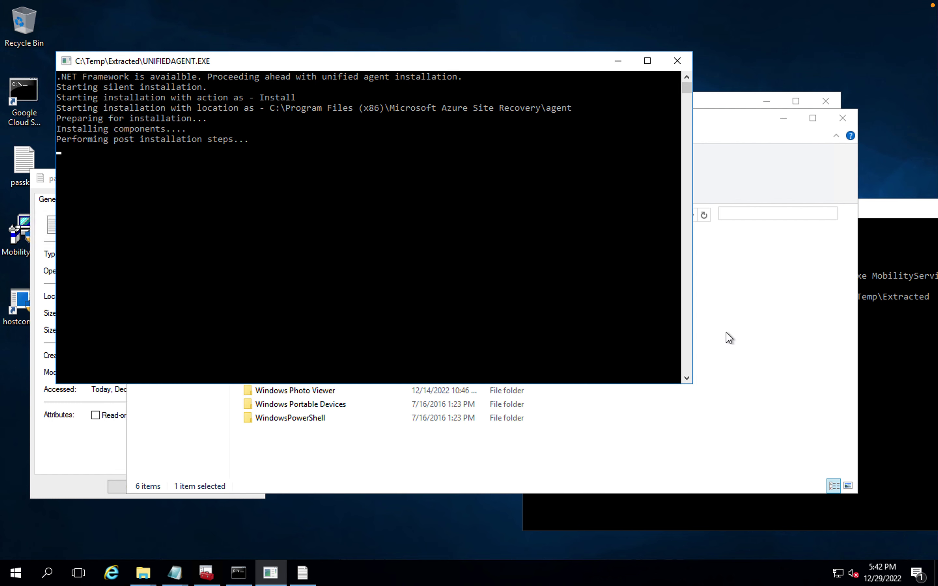
pyautogui.click(765, 335)
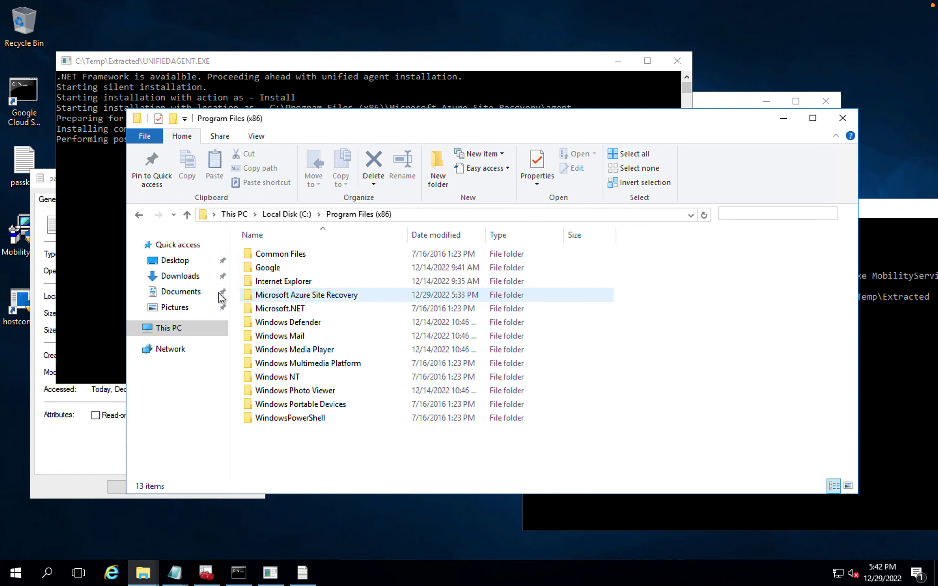
pyautogui.click(120, 266)
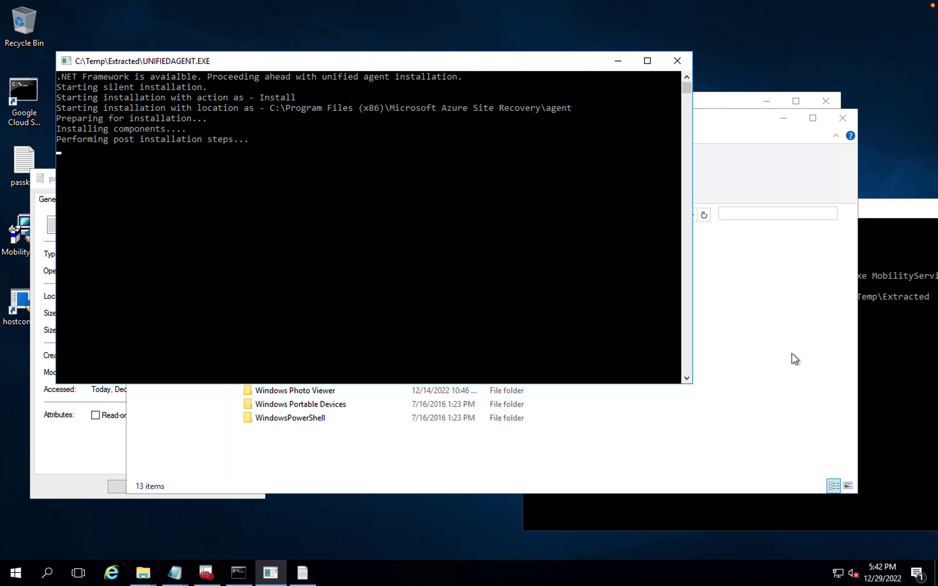
pyautogui.click(728, 357)
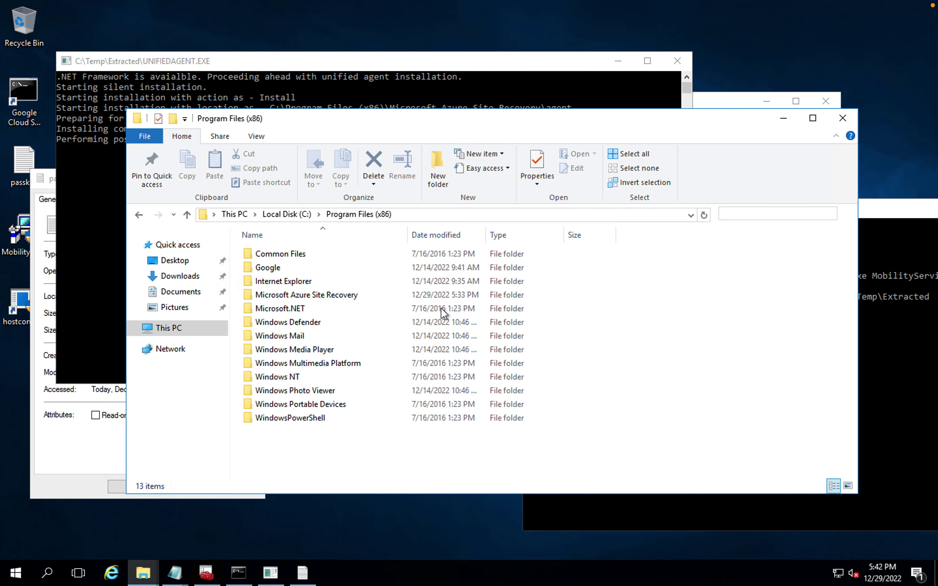
pyautogui.click(325, 294)
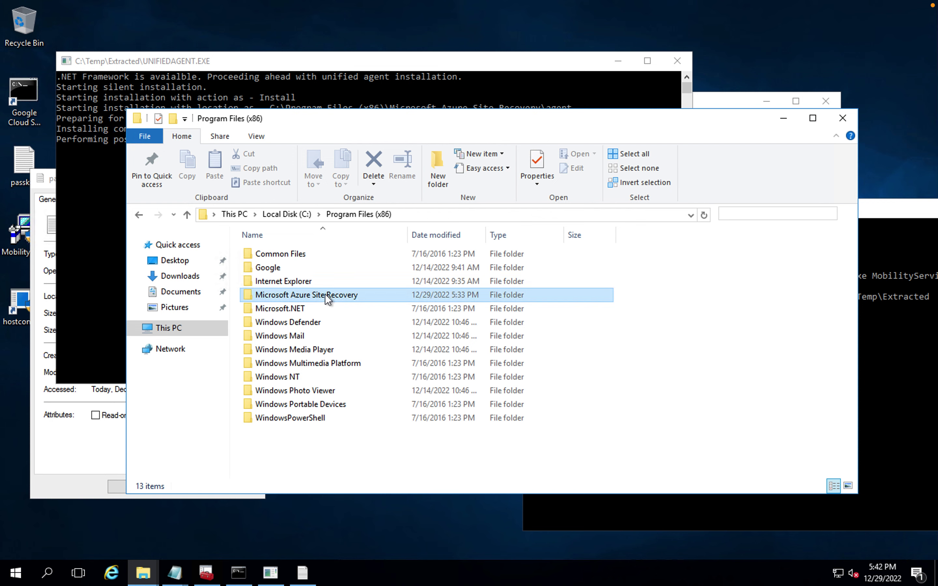
# Browse the 76 items in Microsoft Azure Site Recovery's agent folder, then return to the installer console.
pyautogui.doubleClick(325, 294)
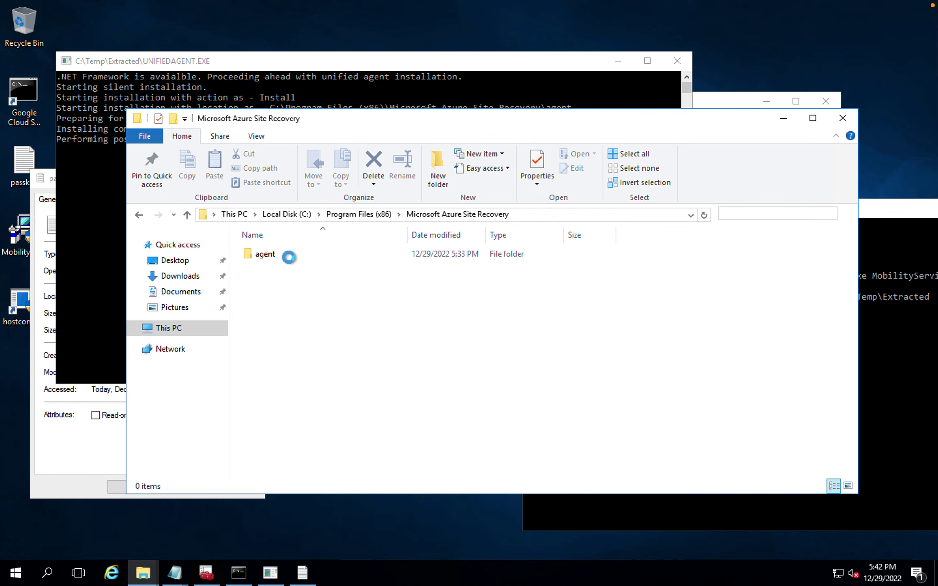
pyautogui.click(272, 254)
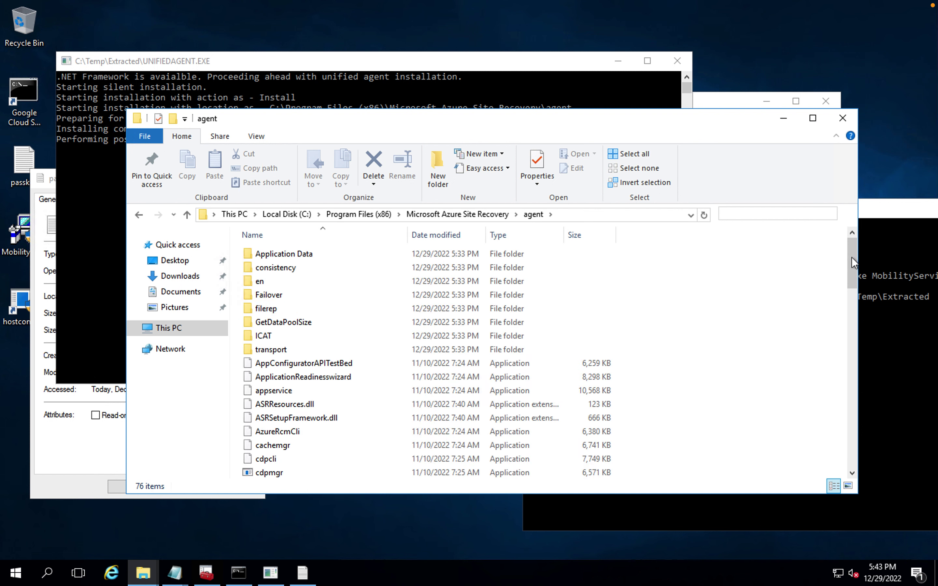
pyautogui.scroll(-3, 870, 402)
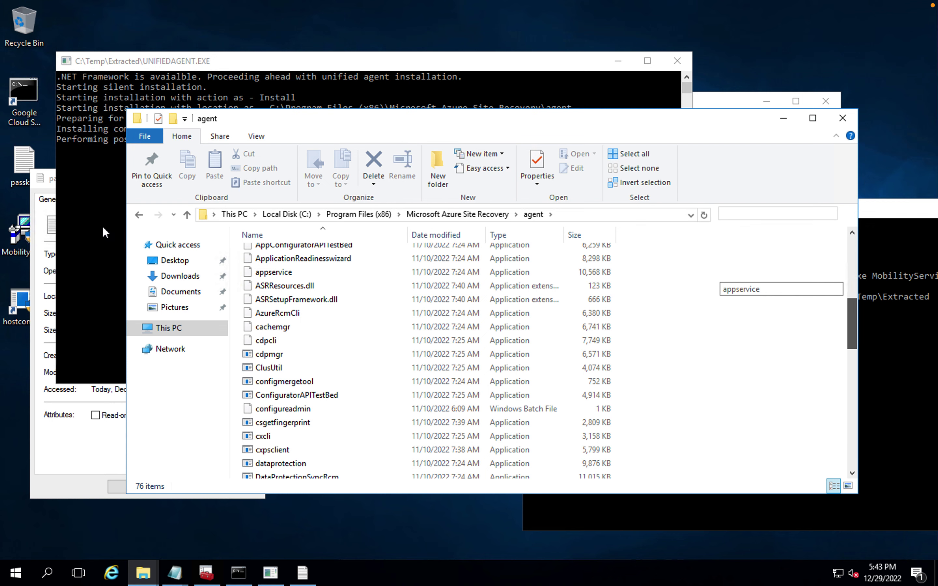
pyautogui.scroll(-4, 104, 223)
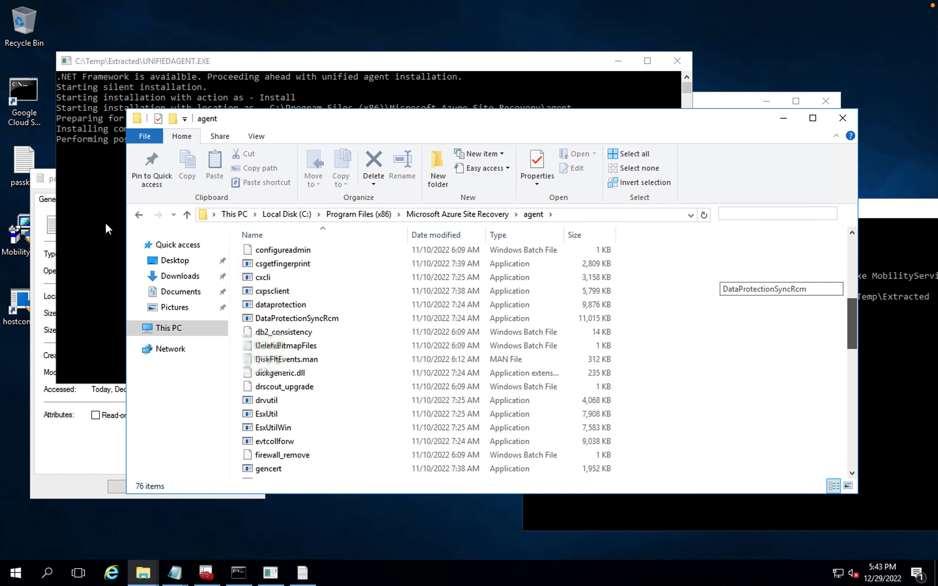
pyautogui.scroll(-3, 107, 219)
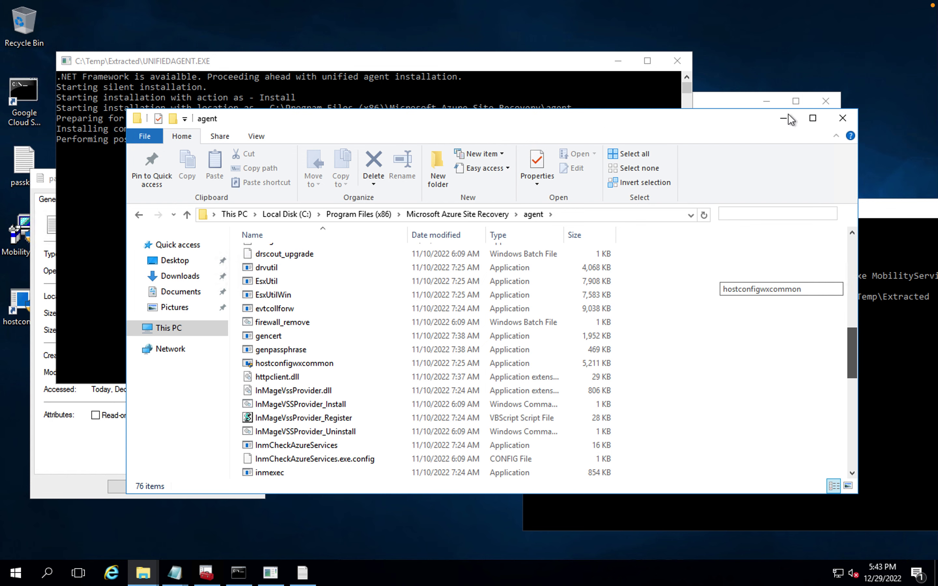
pyautogui.click(105, 221)
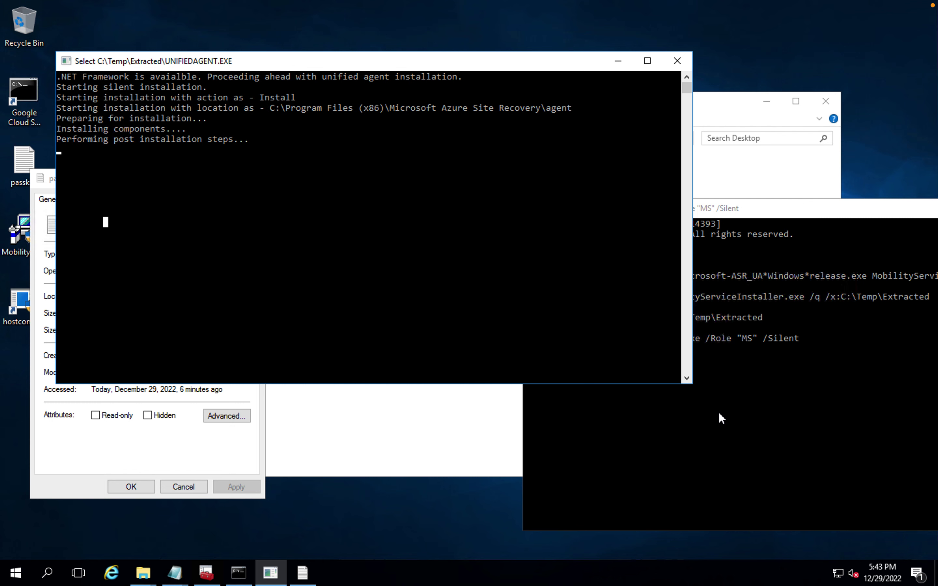
# Exit Select mode in the install console and bring the Desktop folder with MobilityServiceInstaller forward.
pyautogui.press('Escape')
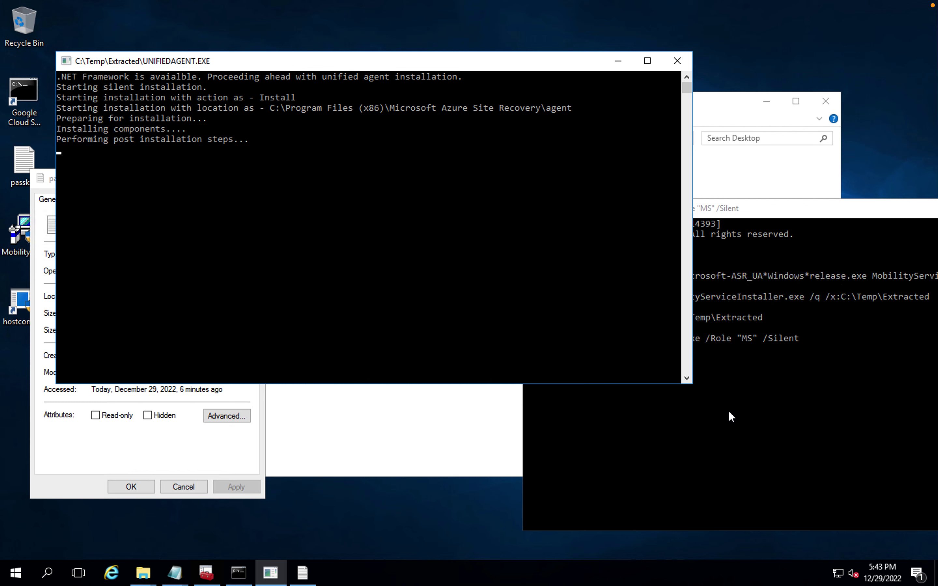
pyautogui.click(728, 412)
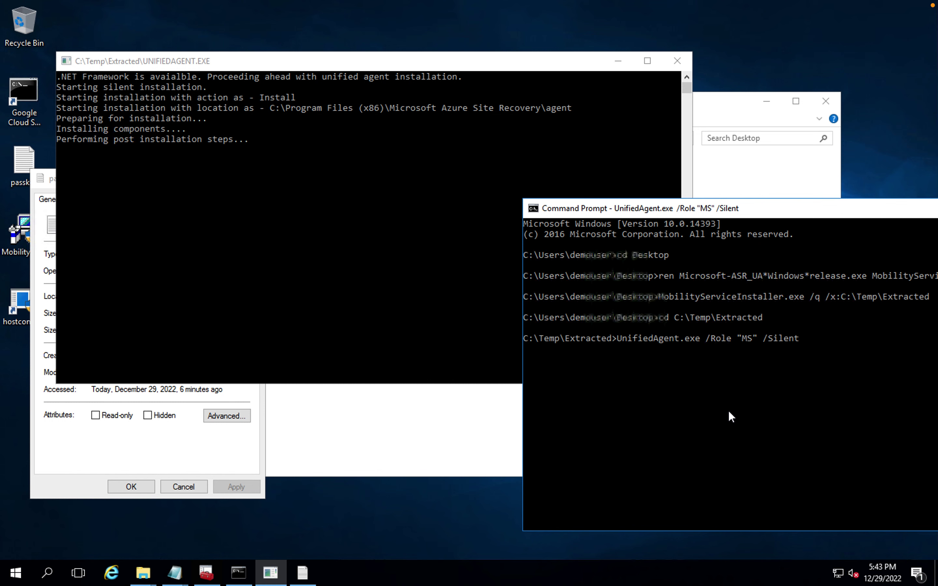
pyautogui.click(728, 411)
pyautogui.press('Escape')
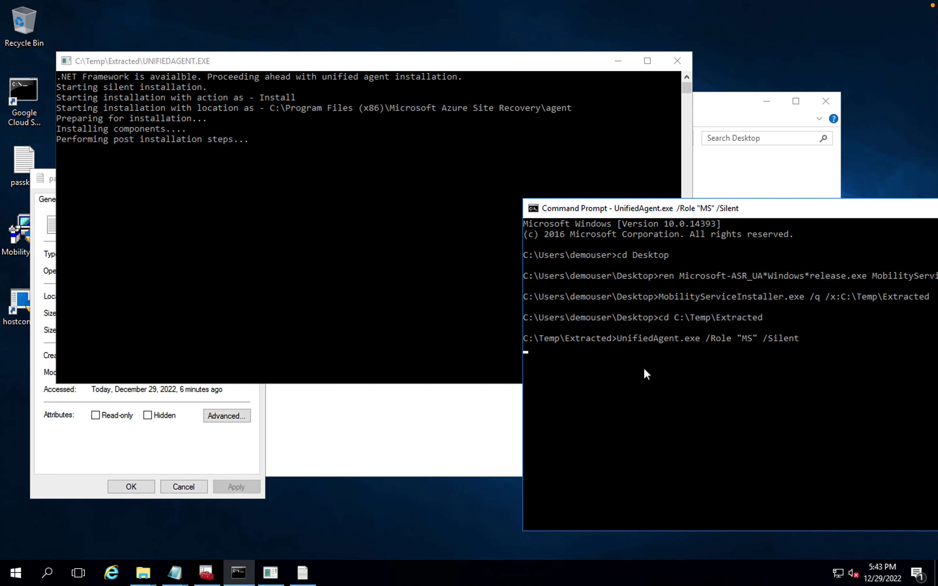
pyautogui.click(430, 443)
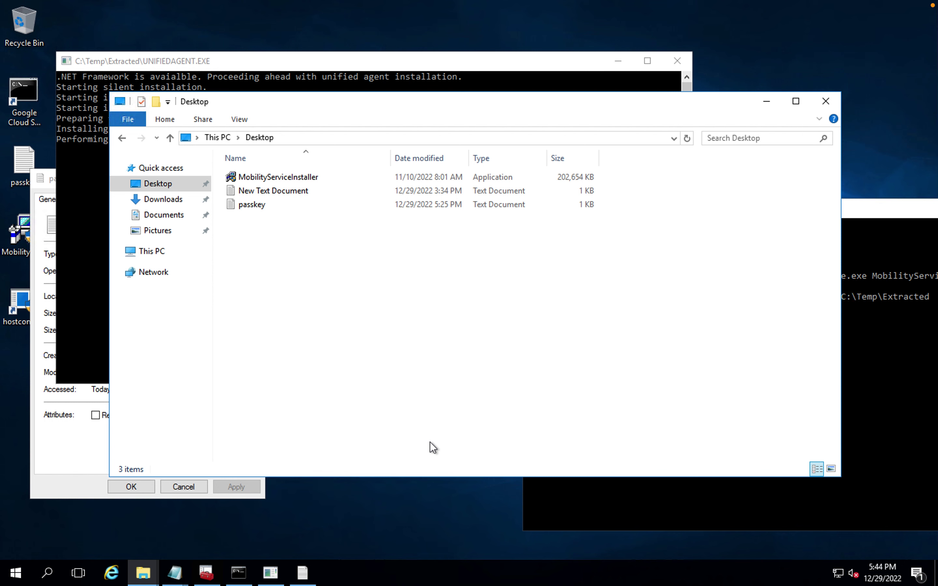
# Start a new Command Prompt by searching for cmd.
pyautogui.click(46, 574)
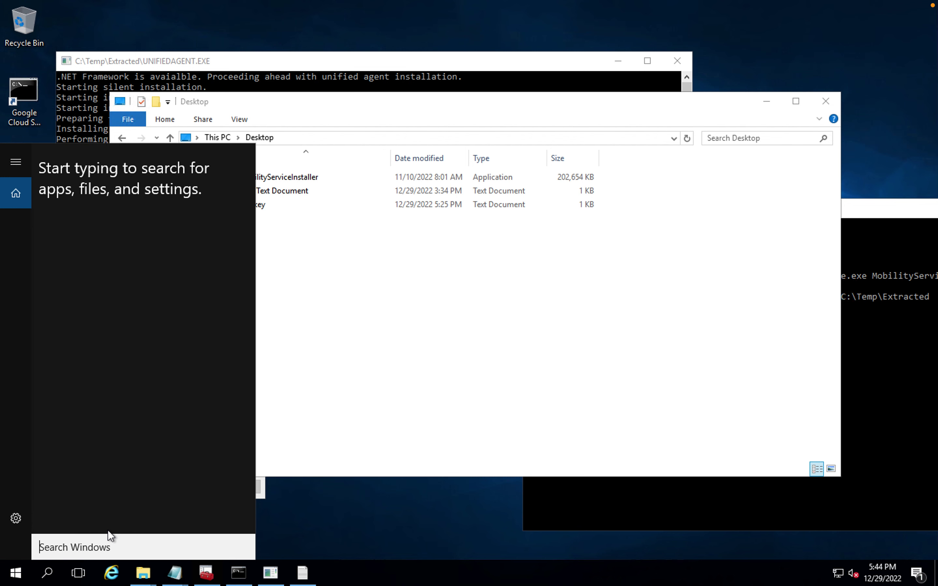
pyautogui.write('cmd')
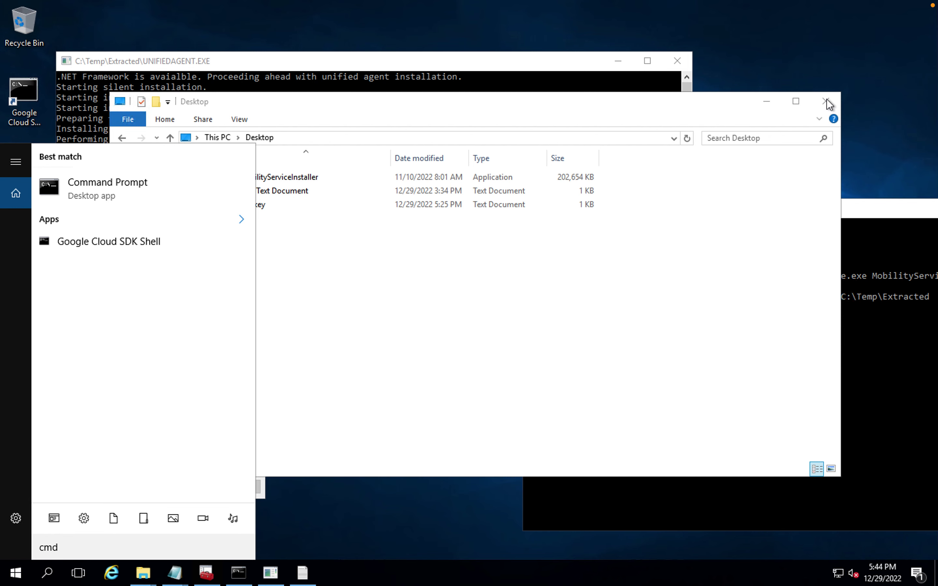
pyautogui.press('Return')
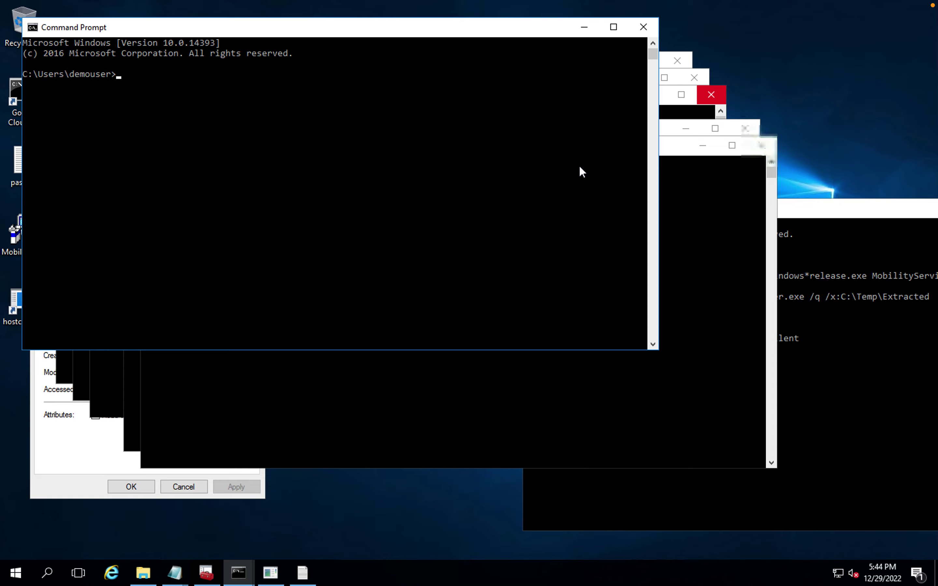
# Close the passkey Properties dialog and bring up the Notepad setup-command notes.
pyautogui.hotkey('alt', 'Tab')
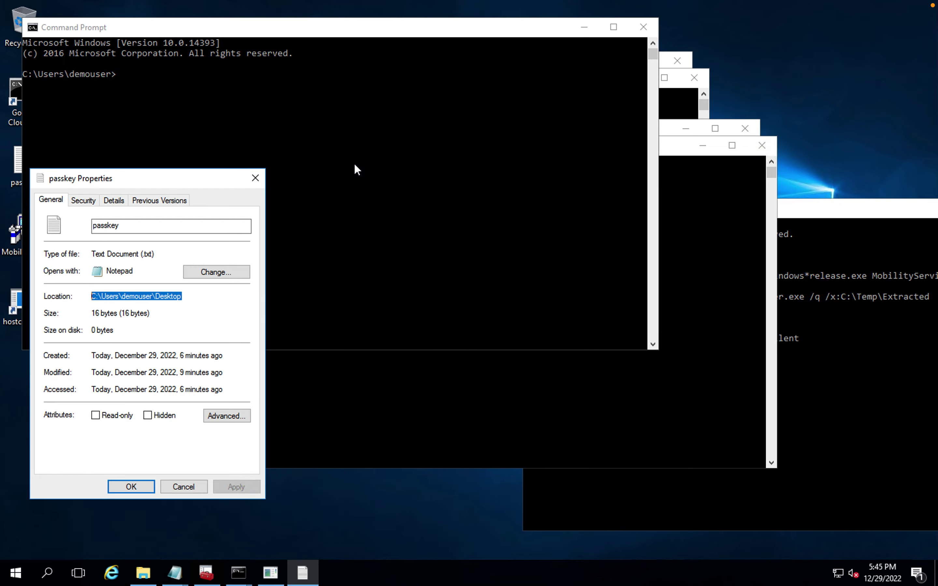
pyautogui.click(255, 177)
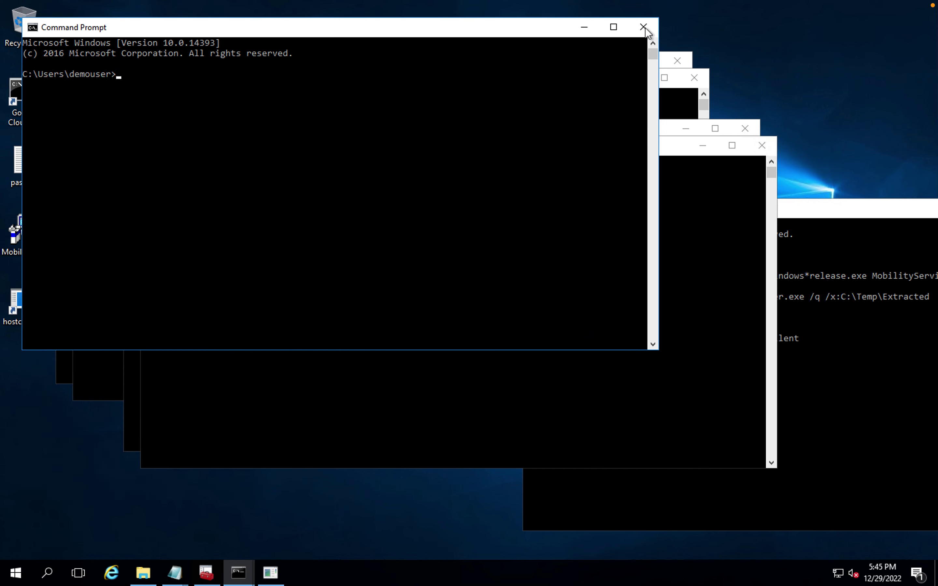
pyautogui.click(176, 578)
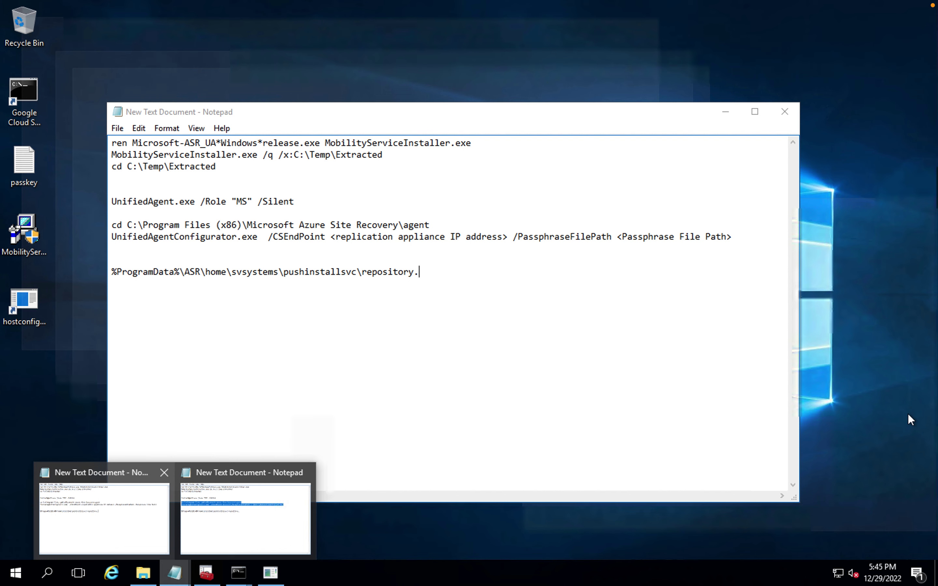
# Paste the cd and UnifiedAgentConfigurator lines for 10.0.0.4 into Command Prompt, which returns Access is denied.
pyautogui.click(245, 515)
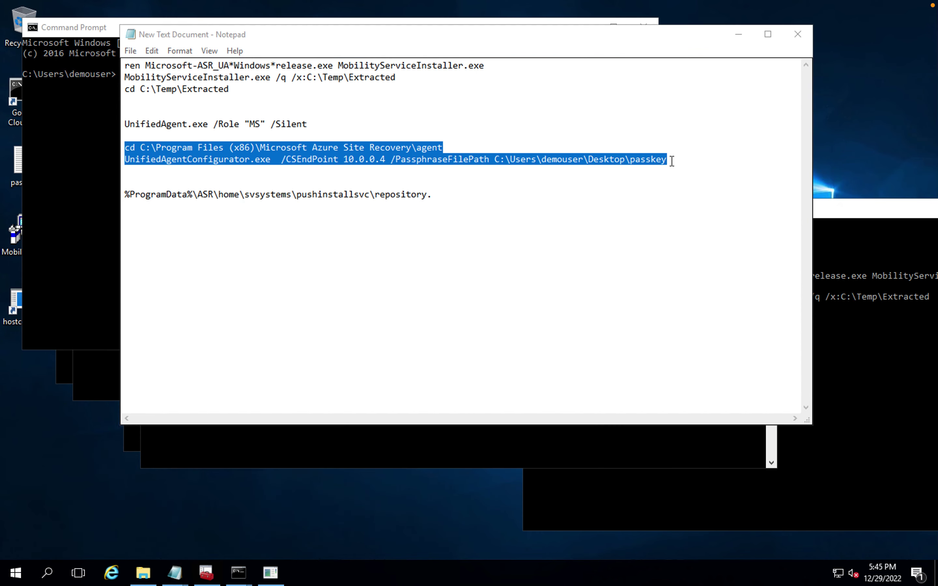
pyautogui.moveTo(670, 161); pyautogui.dragTo(124, 148)
pyautogui.hotkey('ctrl', 'c')
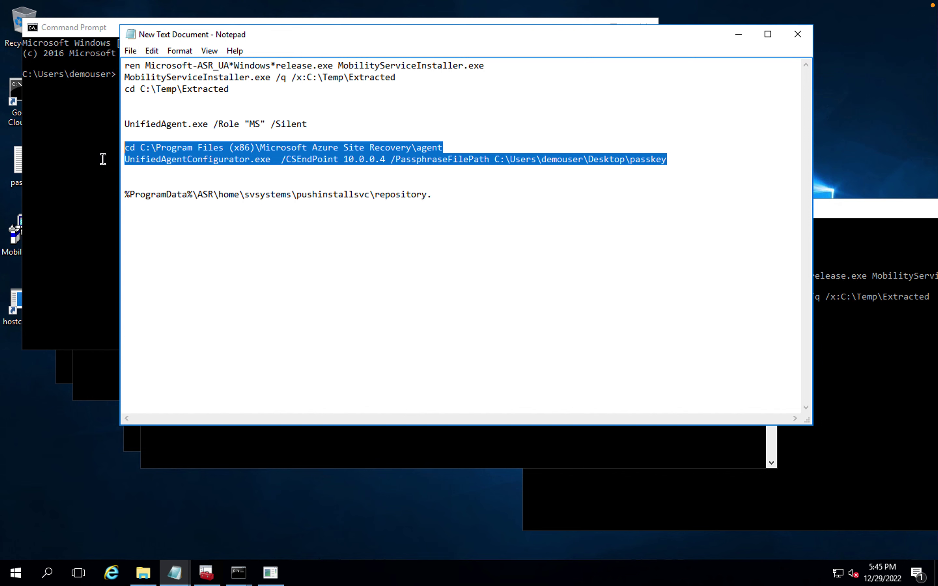
pyautogui.click(119, 155)
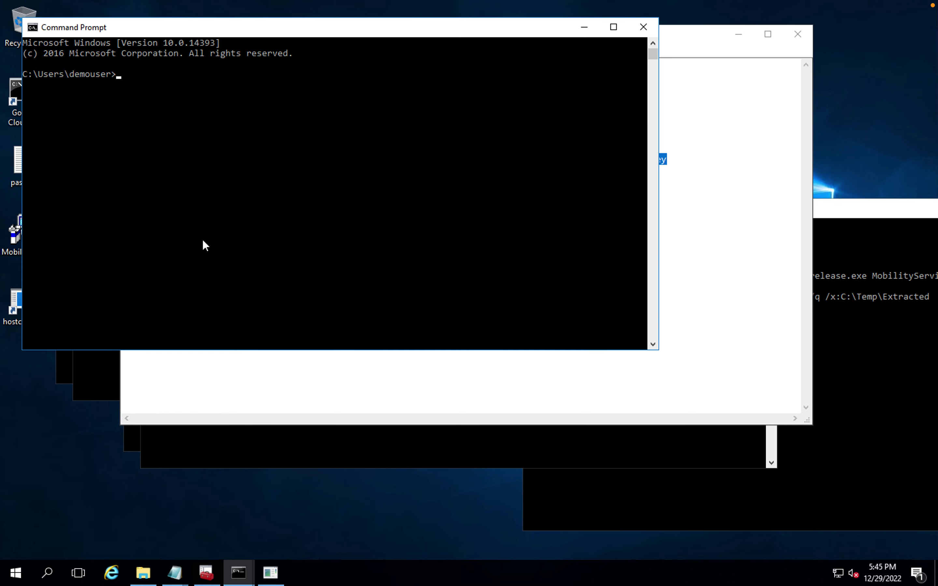
pyautogui.hotkey('ctrl', 'v')
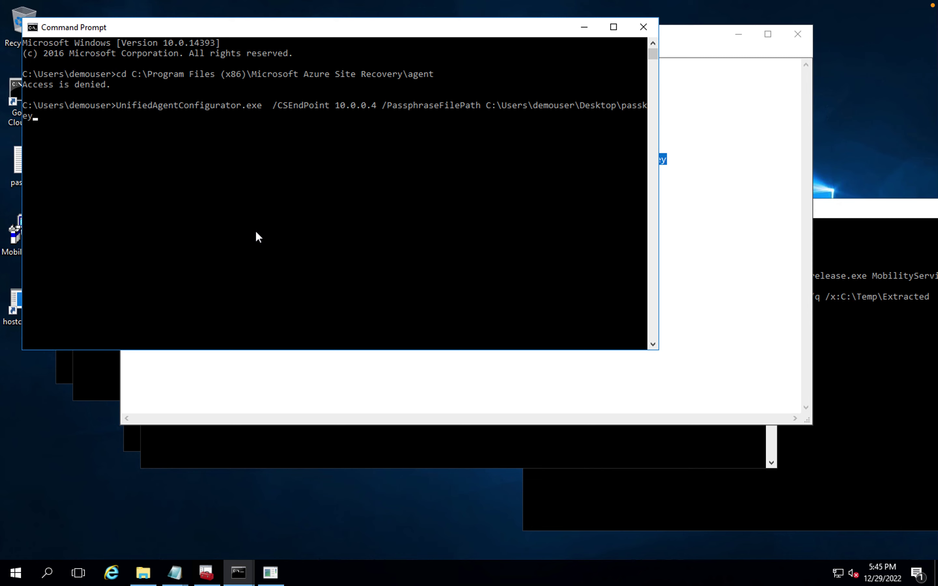
# Close the failed prompt and the extra Command Prompt windows.
pyautogui.click(641, 26)
pyautogui.click(99, 243)
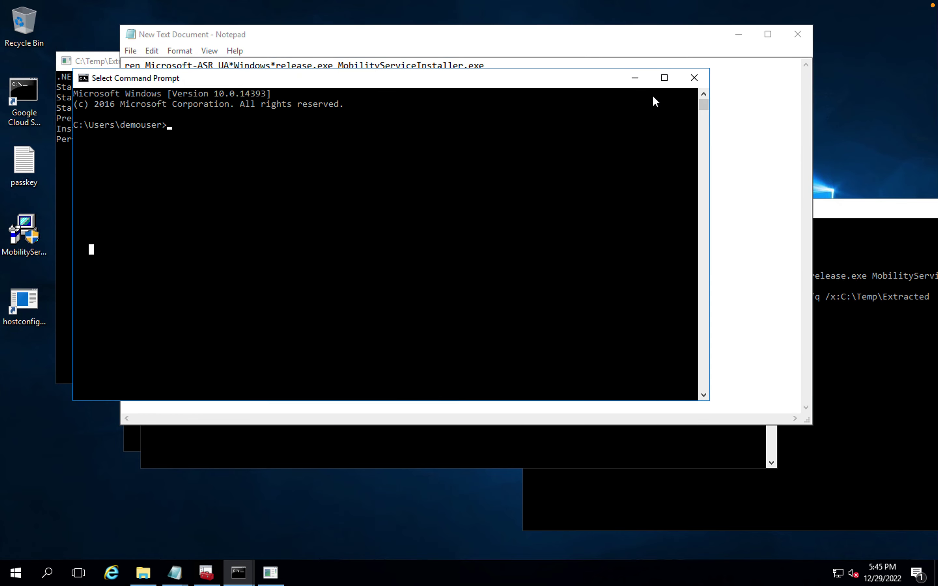
pyautogui.click(694, 78)
pyautogui.click(264, 441)
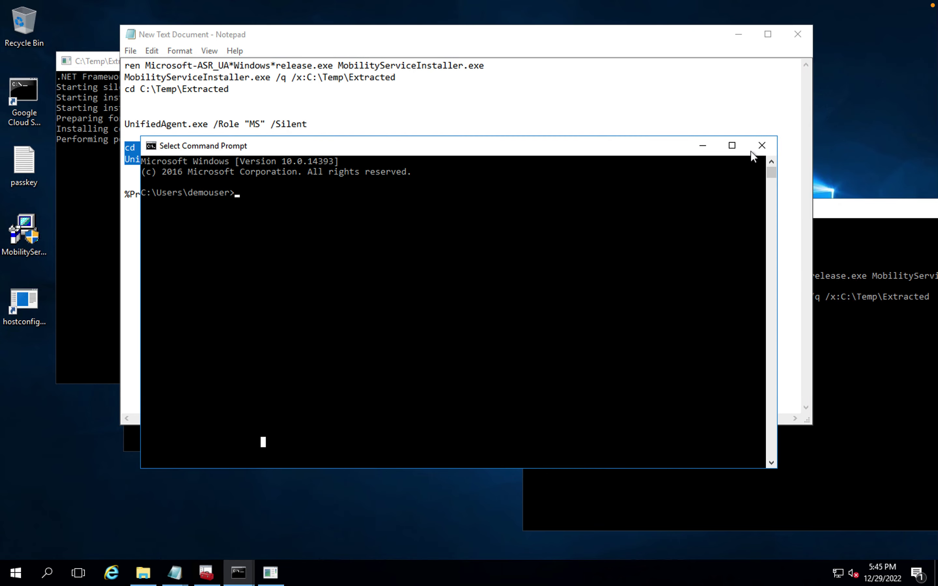
# Close the remaining extra Command Prompt windows.
pyautogui.click(761, 146)
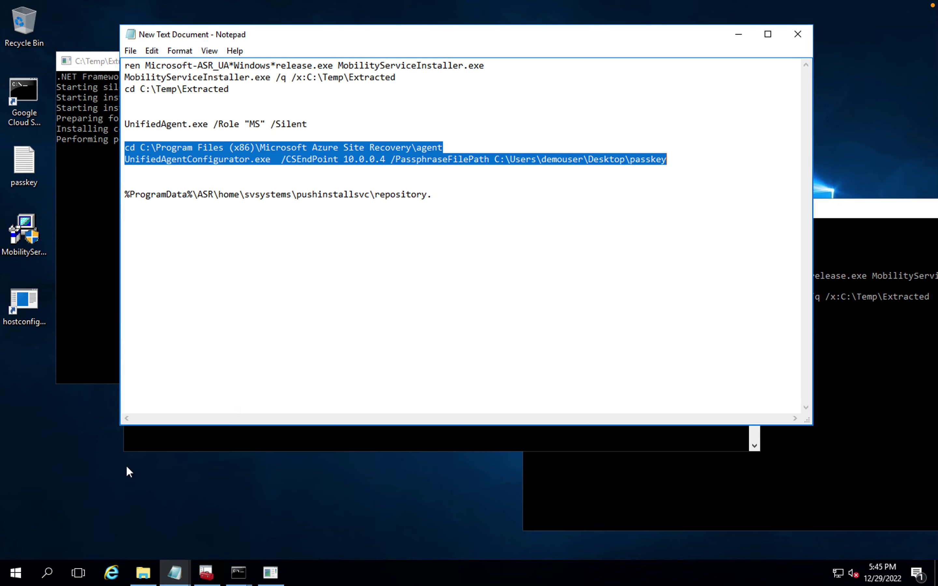
pyautogui.click(130, 446)
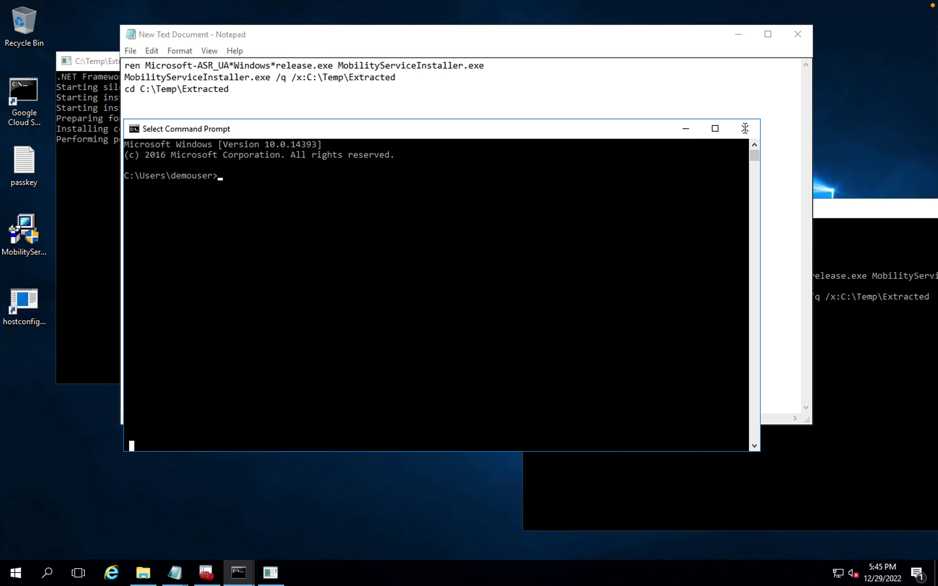
pyautogui.click(745, 128)
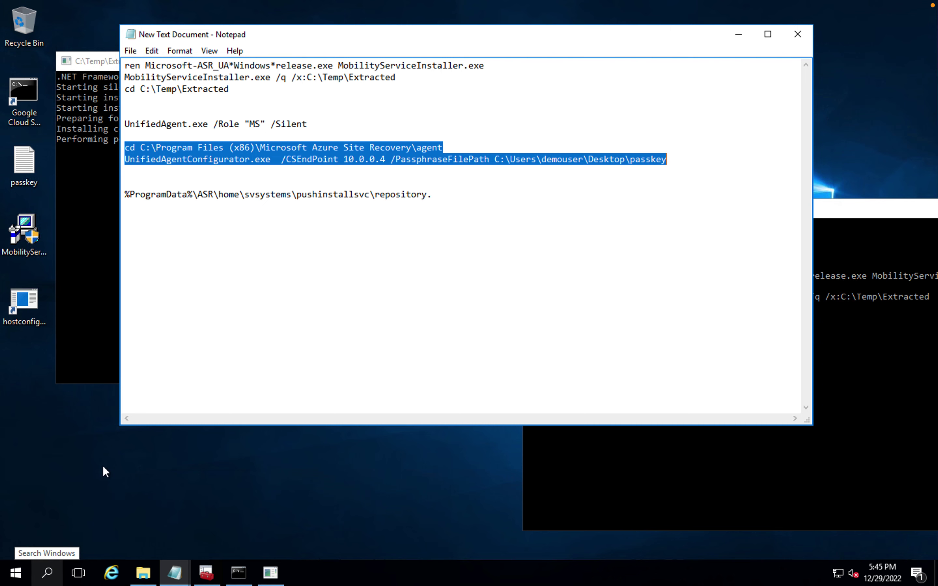
# Launch Command Prompt as administrator from search, approving the UAC prompt.
pyautogui.press('super+s')
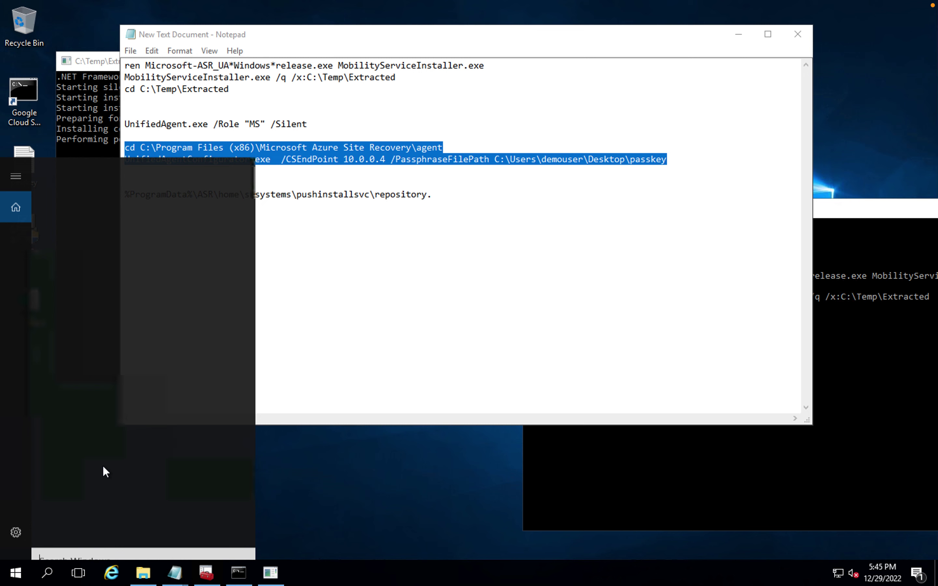
pyautogui.write('c')
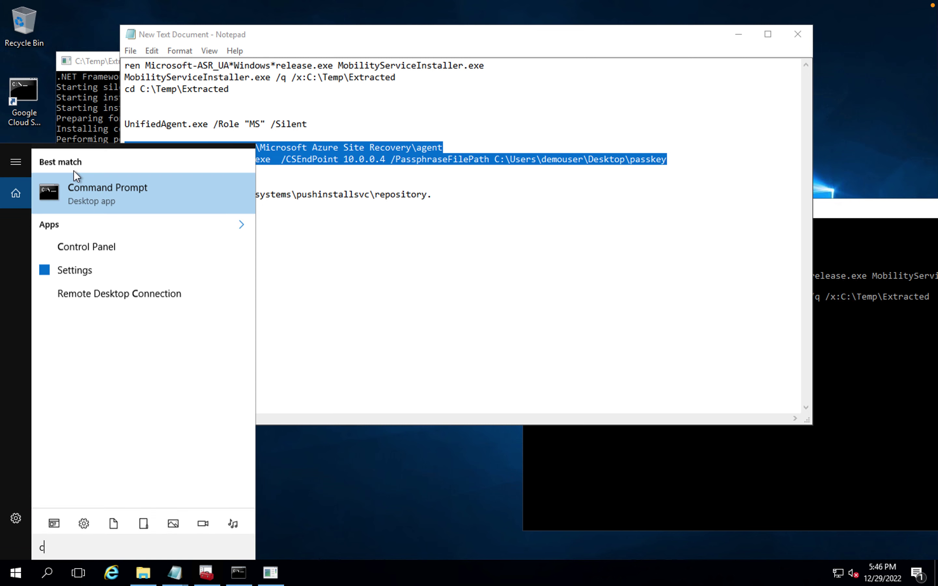
pyautogui.write('md')
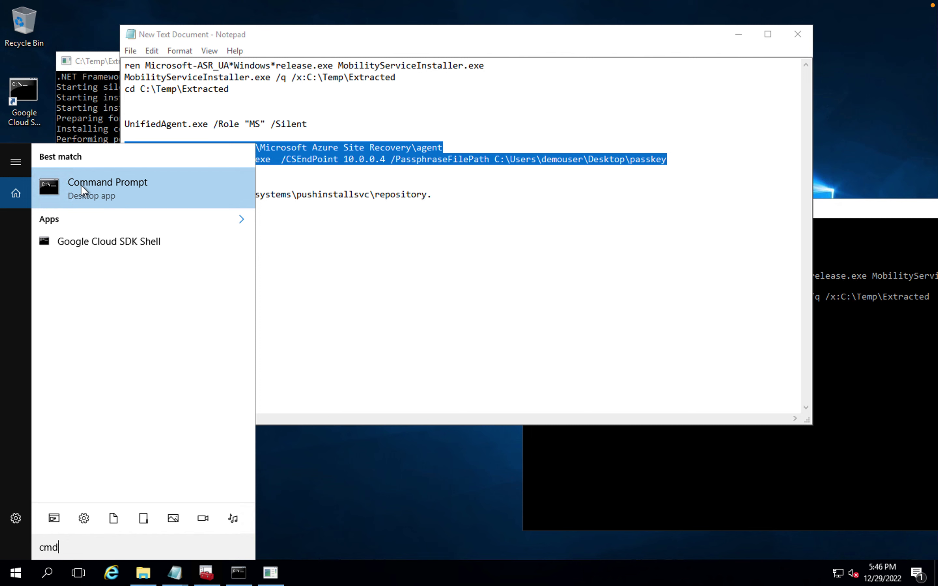
pyautogui.click(149, 186)
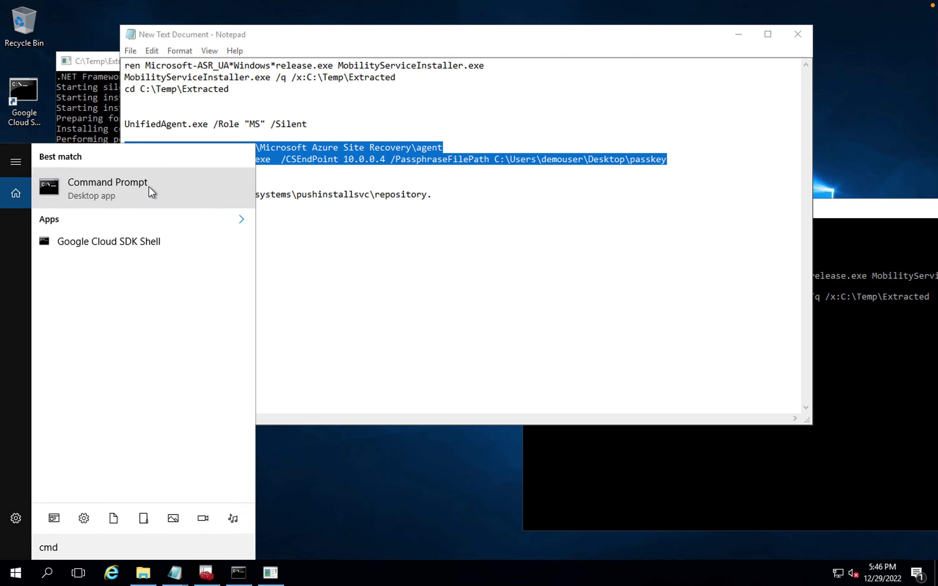
pyautogui.rightClick(149, 186)
pyautogui.click(138, 200)
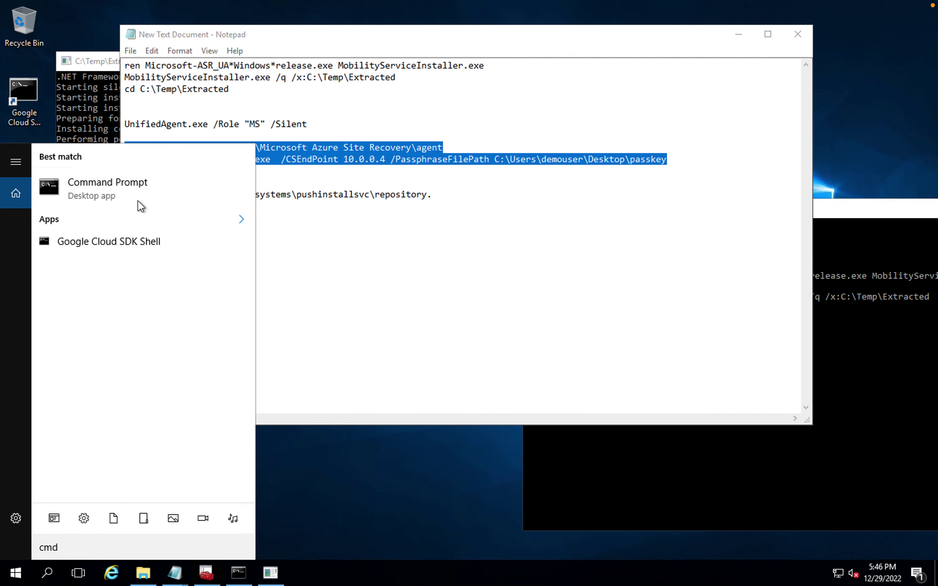
pyautogui.rightClick(120, 186)
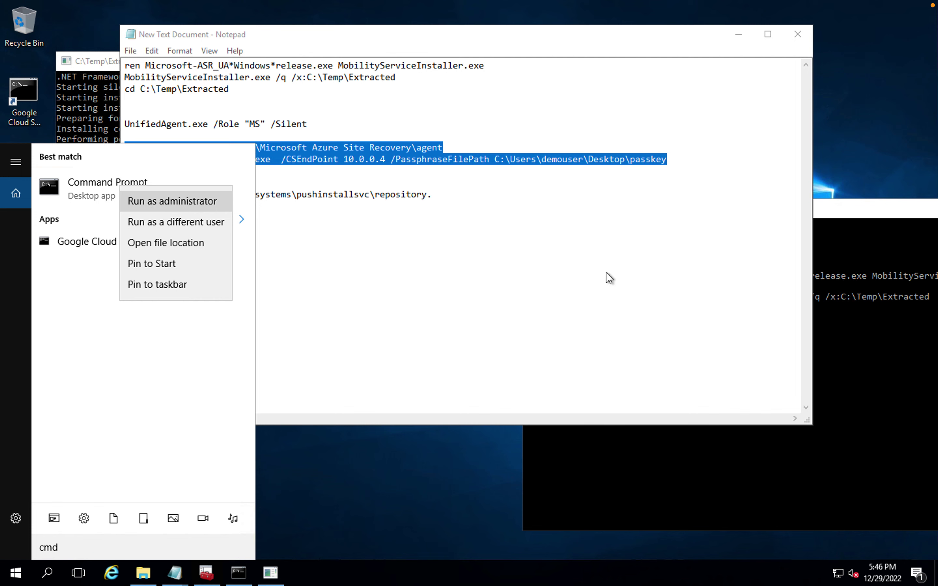
pyautogui.press('Return')
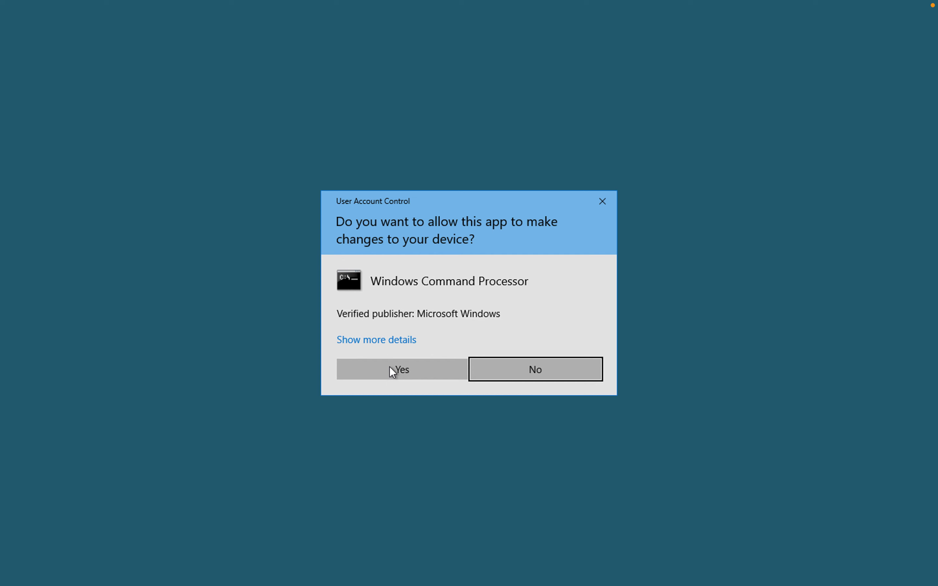
pyautogui.click(389, 367)
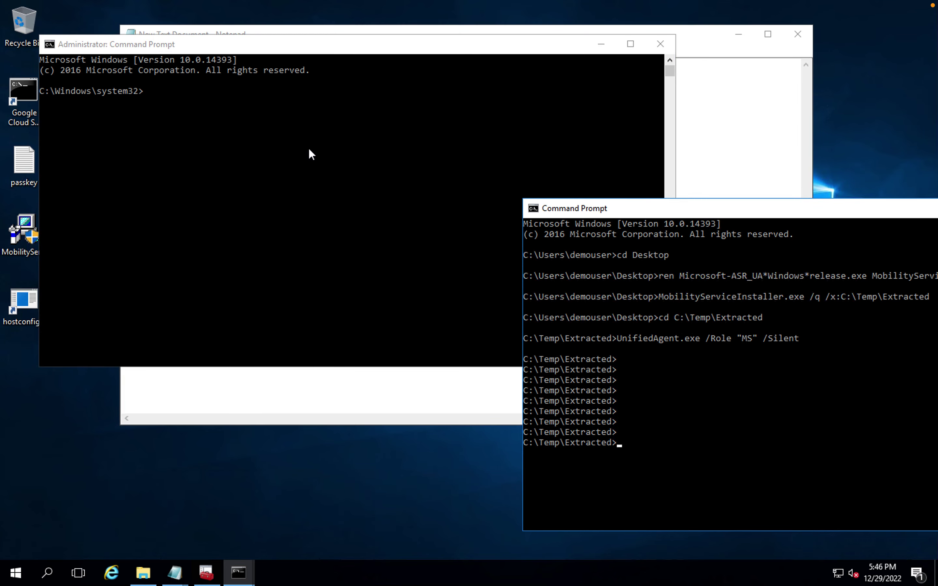
# Run the cd and UnifiedAgentConfigurator commands in the admin console; it reports invalid IP or passphrase.
pyautogui.click(197, 120)
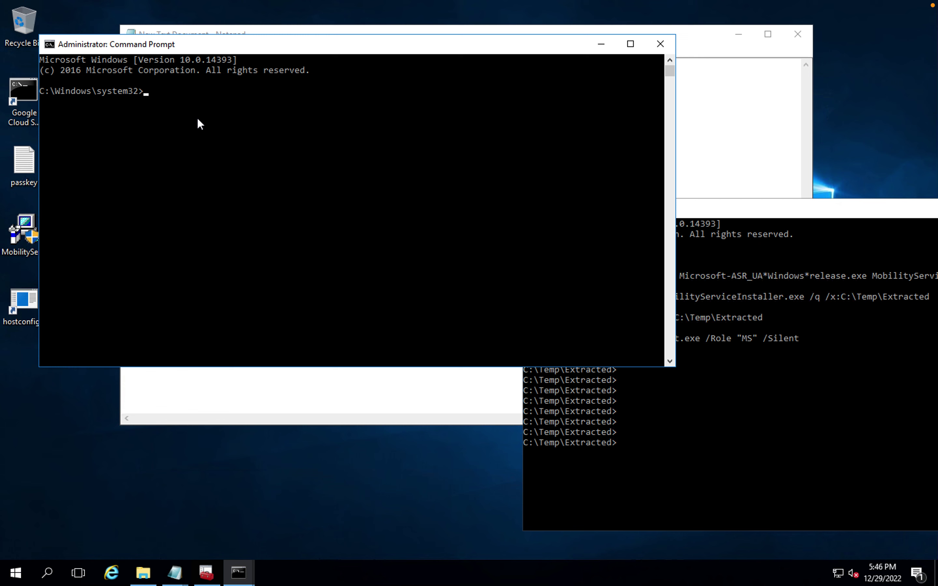
pyautogui.rightClick(227, 117)
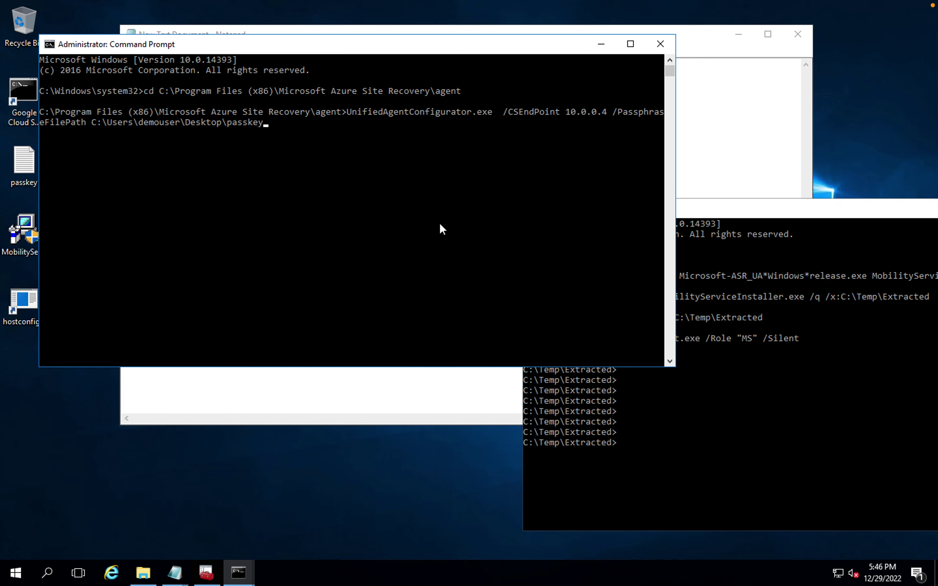
pyautogui.press('Return')
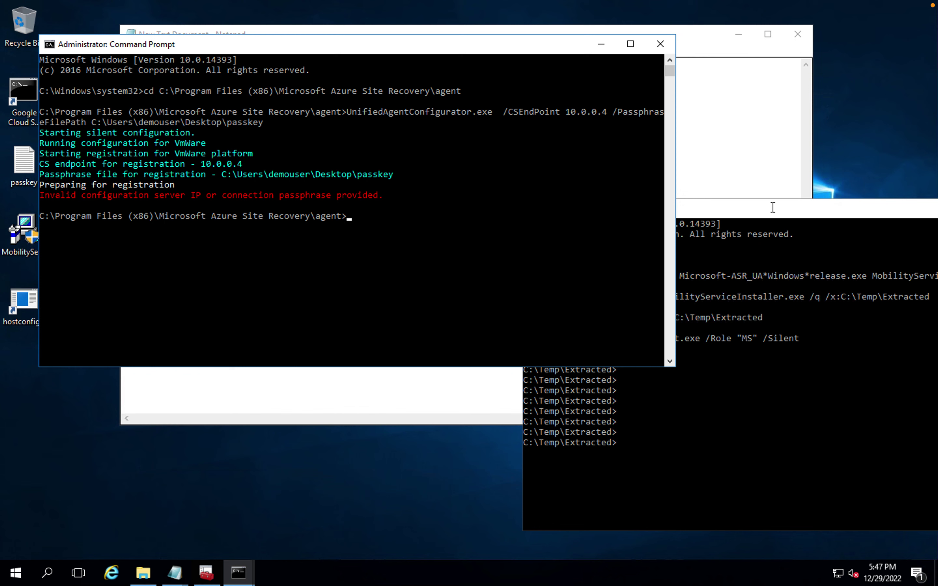
# Fix the passkey path to passkey.txt and rerun the configurator, registering with 10.0.0.4.
pyautogui.click(701, 167)
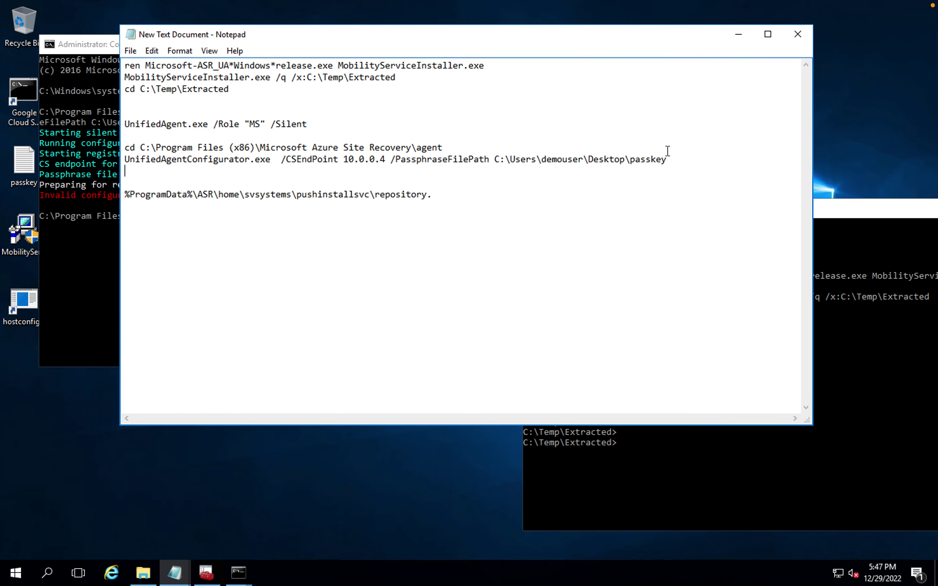
pyautogui.click(674, 158)
pyautogui.write('.txt')
pyautogui.moveTo(687, 159); pyautogui.dragTo(125, 158)
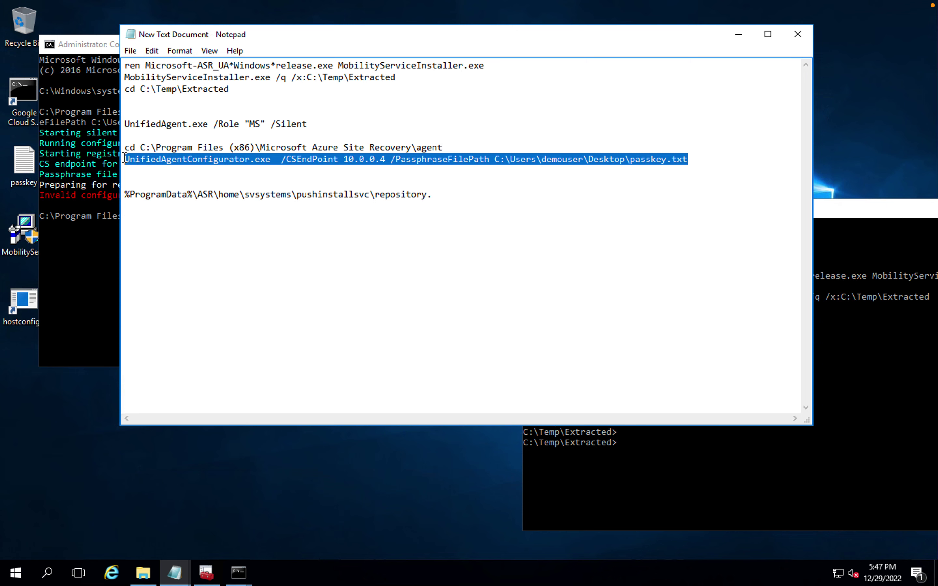
pyautogui.click(78, 252)
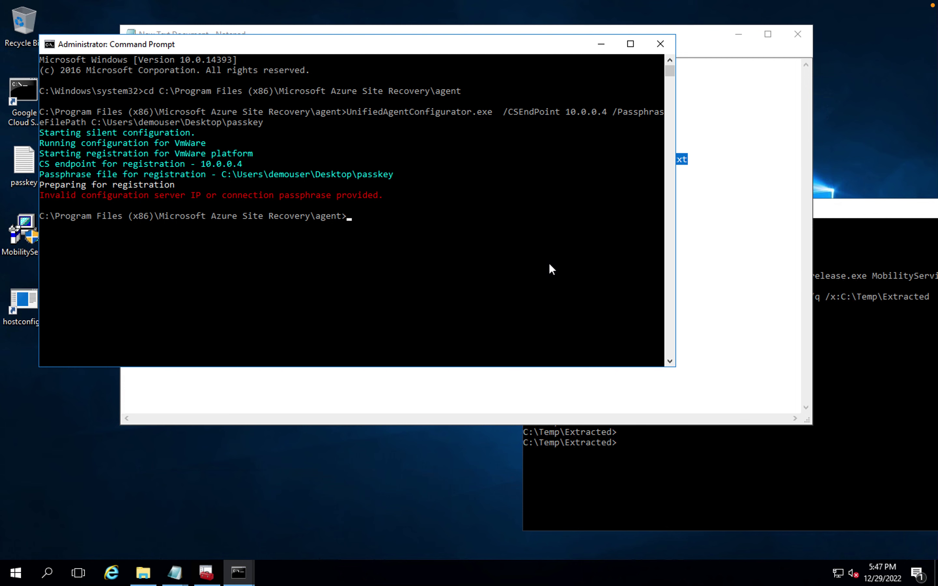
pyautogui.hotkey('ctrl', 'v')
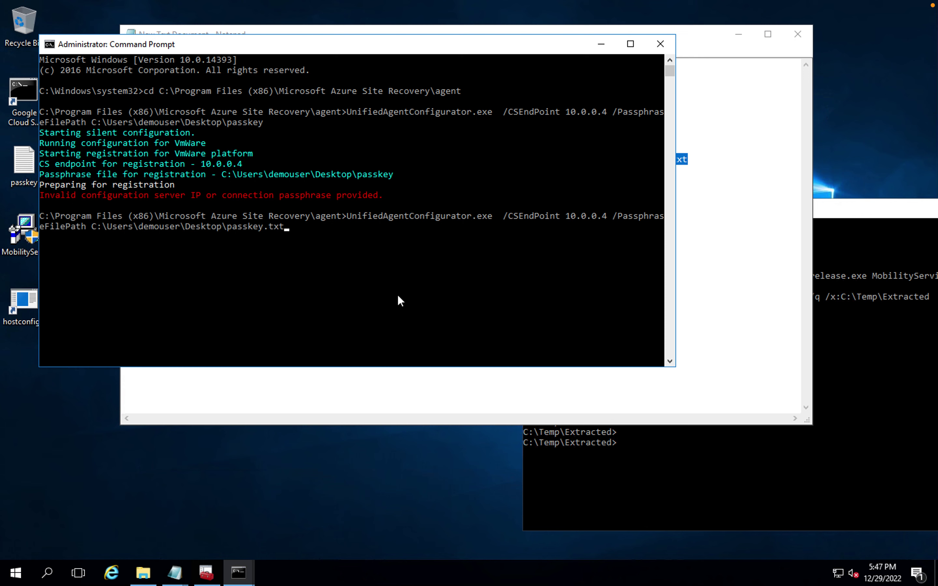
pyautogui.press('Return')
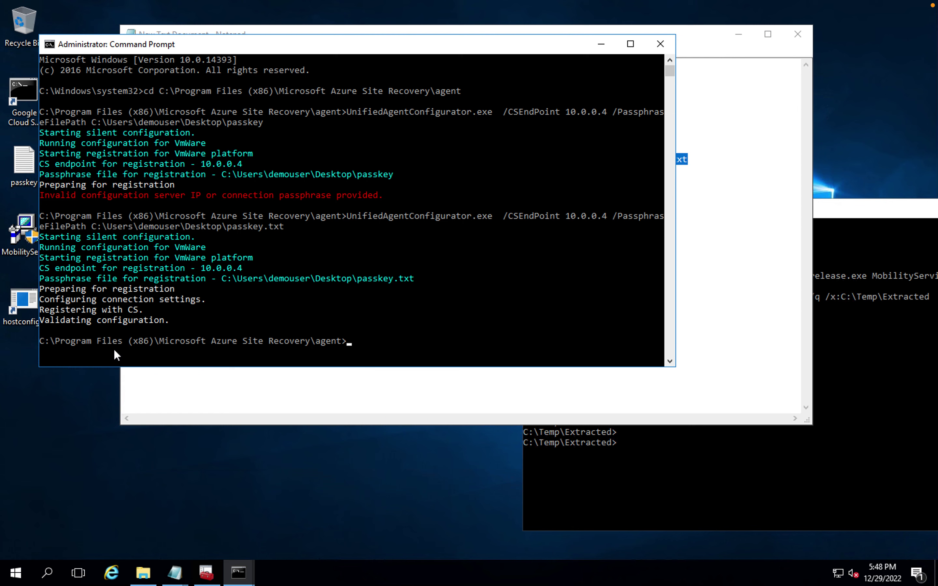
# Return to the Azure Discover page in the browser and reload it.
pyautogui.press('super+Tab')
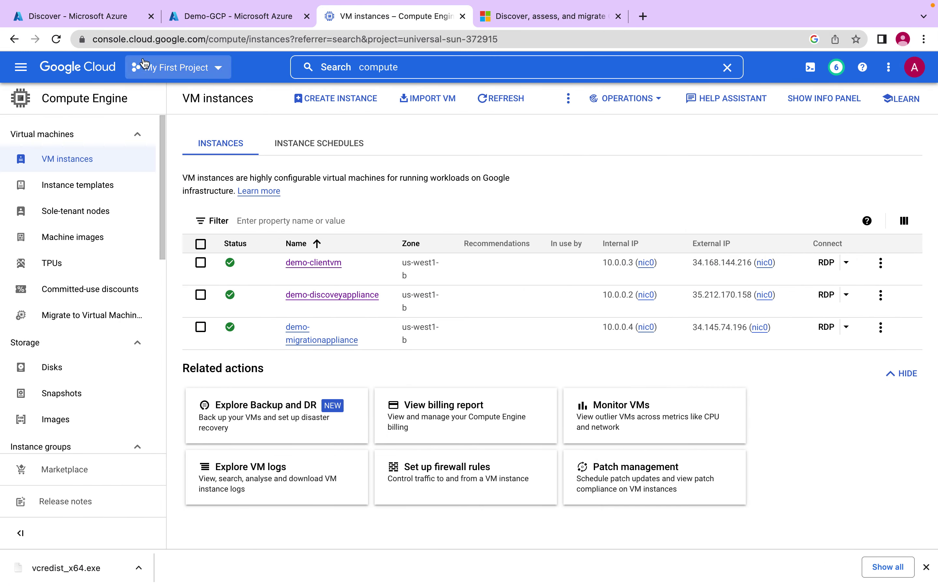
pyautogui.click(219, 18)
pyautogui.click(80, 20)
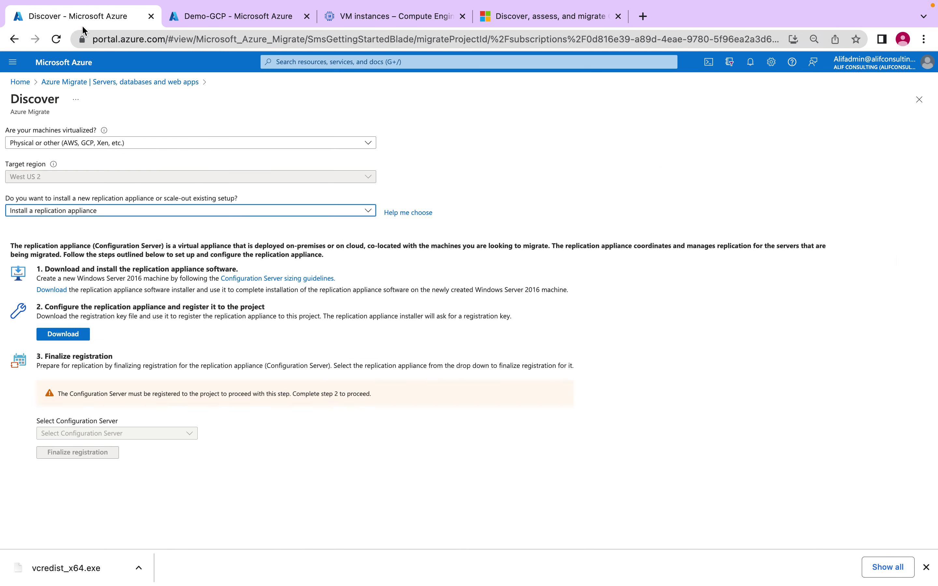
pyautogui.click(56, 39)
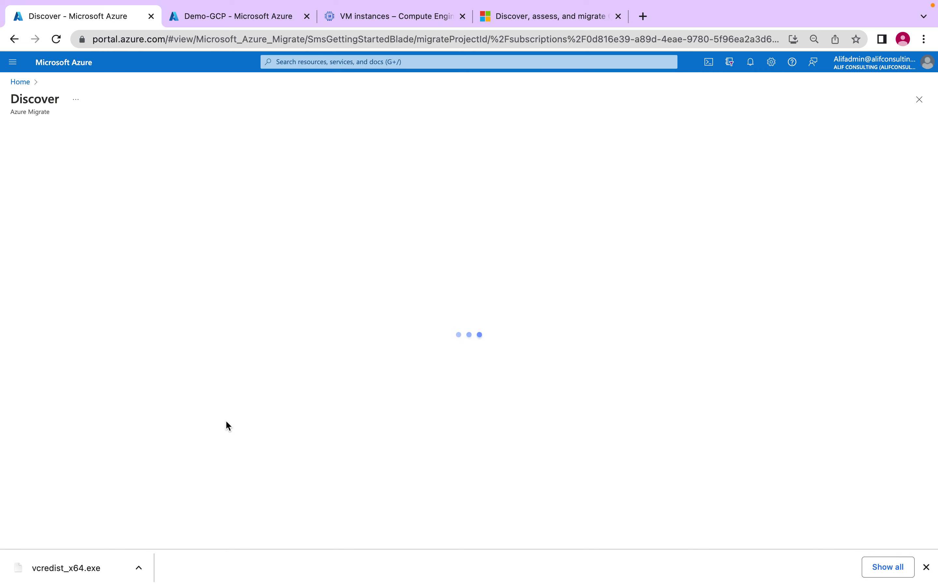
pyautogui.click(926, 568)
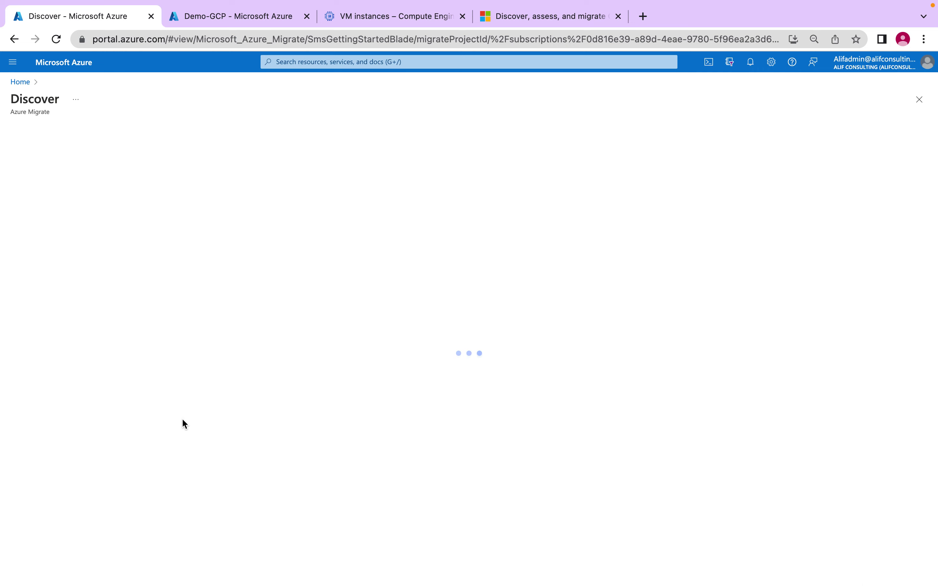
# Set Discover to Physical or other with a replication appliance install, using demo-migrationappliance as configuration server.
pyautogui.click(118, 144)
pyautogui.click(89, 191)
pyautogui.click(96, 210)
pyautogui.click(90, 226)
pyautogui.click(102, 433)
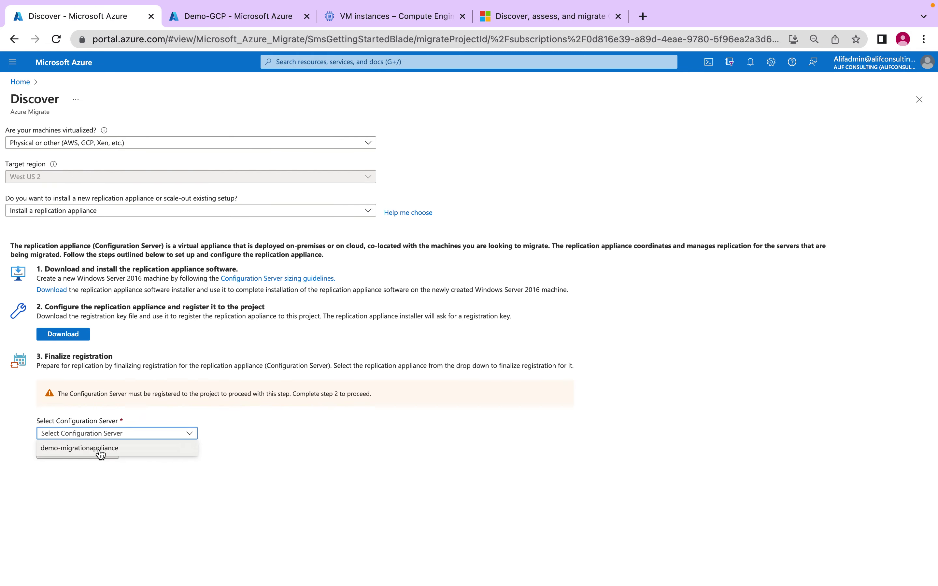
pyautogui.click(100, 449)
# Finalize demo-migrationappliance registration, check the Demo-GCP deployment notification, then go to Google Cloud VM instances.
pyautogui.click(89, 422)
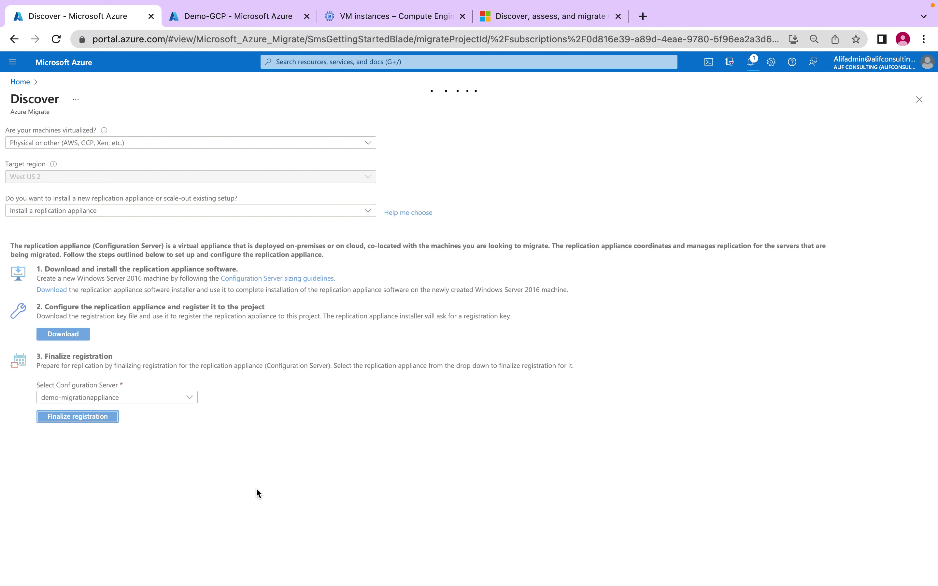
pyautogui.click(753, 63)
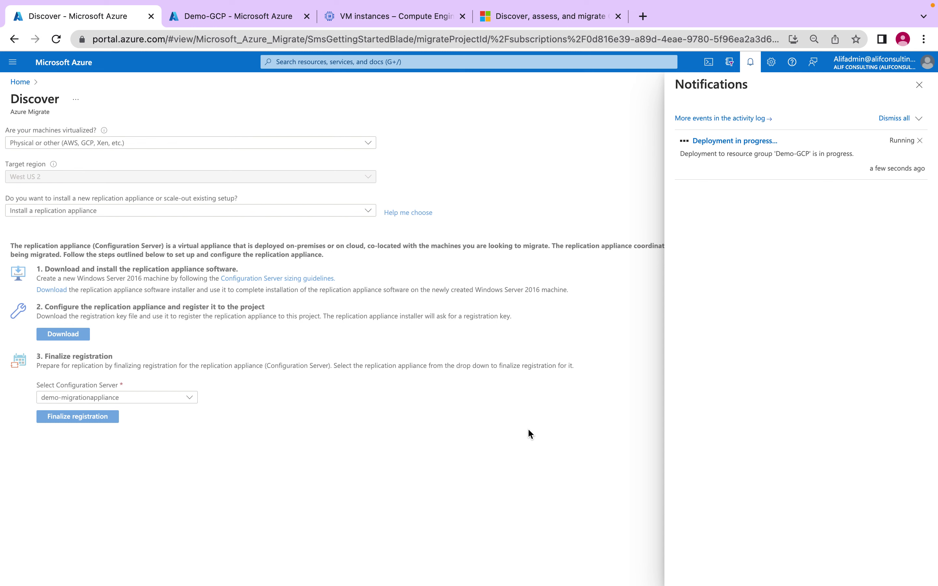
pyautogui.click(391, 18)
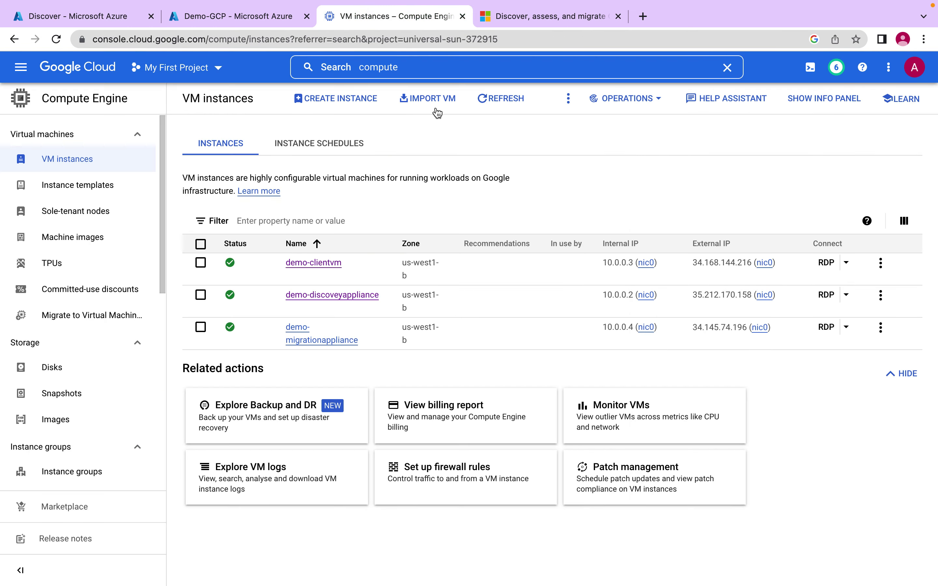
# Copy demo-clientvm's e2-medium machine type from its details, then return to the Azure Discover page.
pyautogui.click(314, 264)
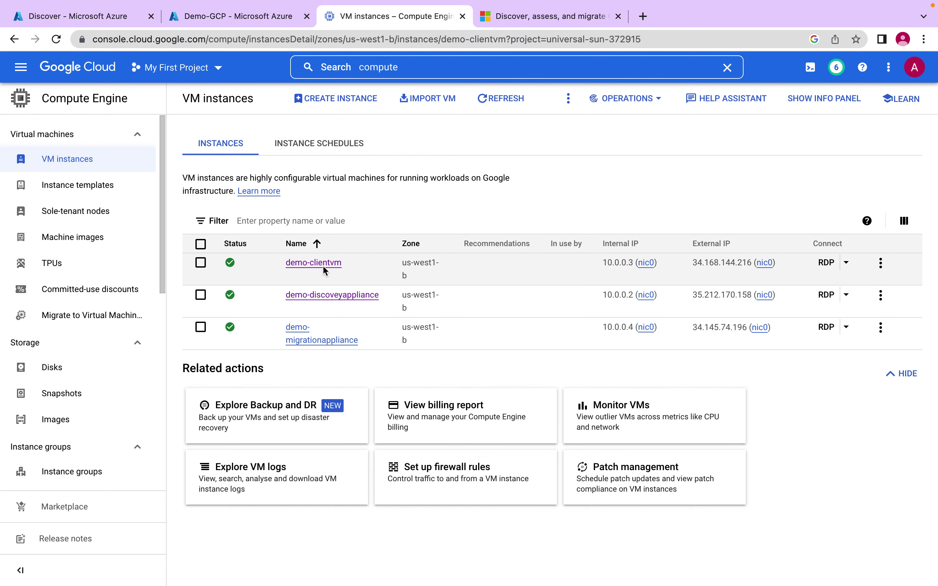
pyautogui.click(323, 263)
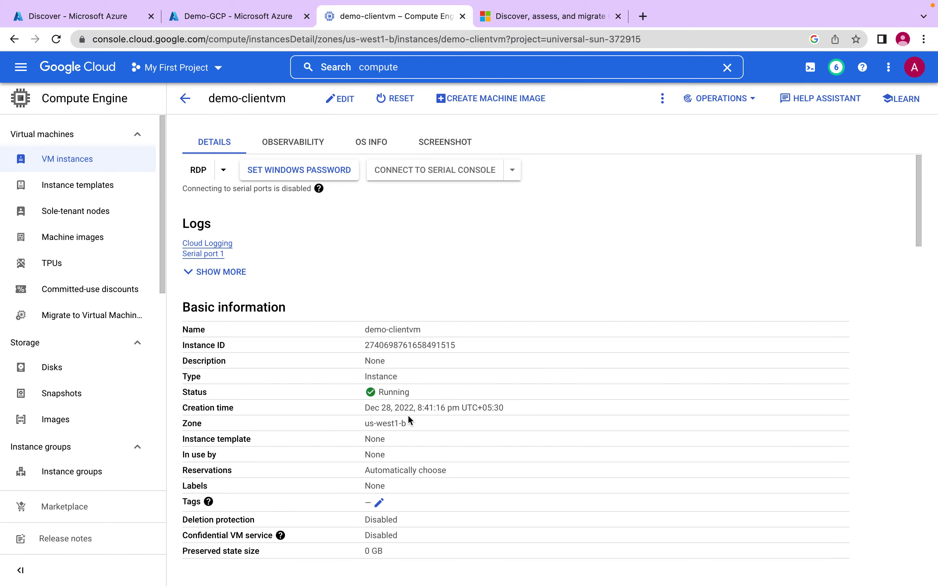
pyautogui.scroll(-1, 485, 417)
pyautogui.scroll(-10, 529, 405)
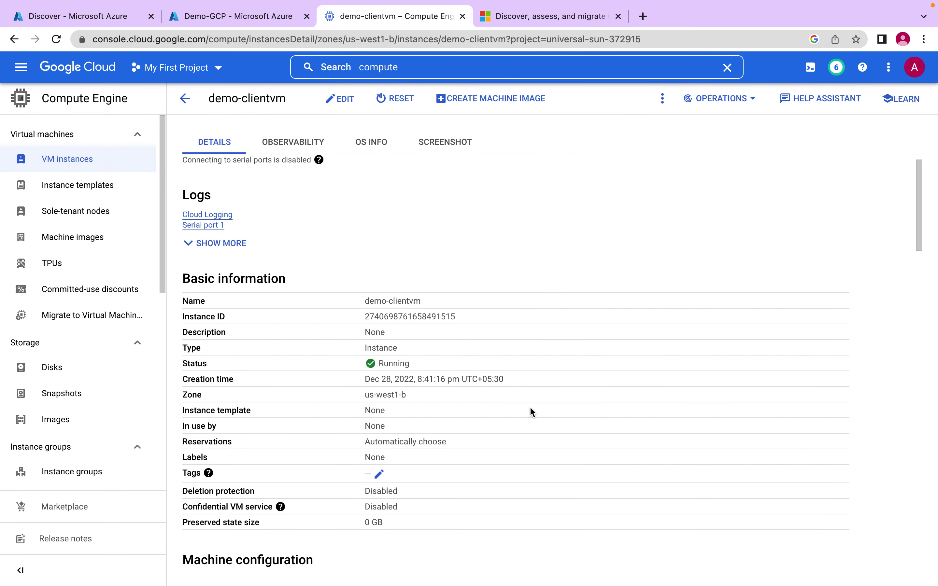
pyautogui.moveTo(409, 316); pyautogui.dragTo(365, 310)
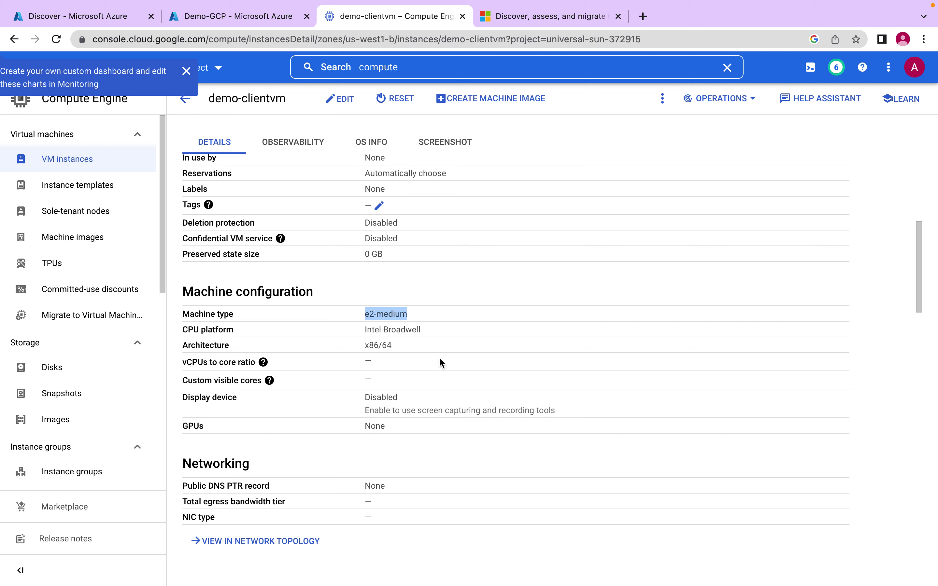
pyautogui.click(450, 314)
pyautogui.moveTo(380, 312); pyautogui.dragTo(365, 313)
pyautogui.click(92, 25)
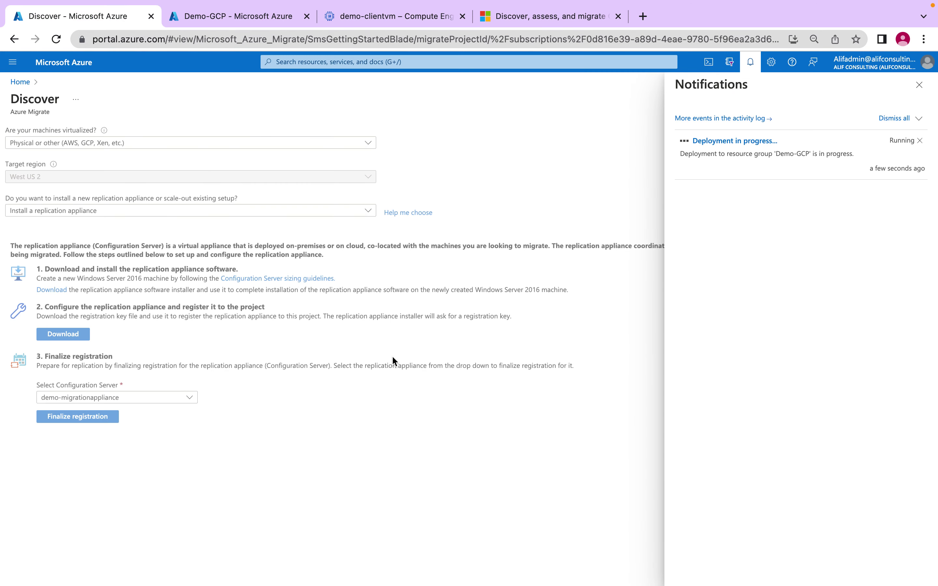
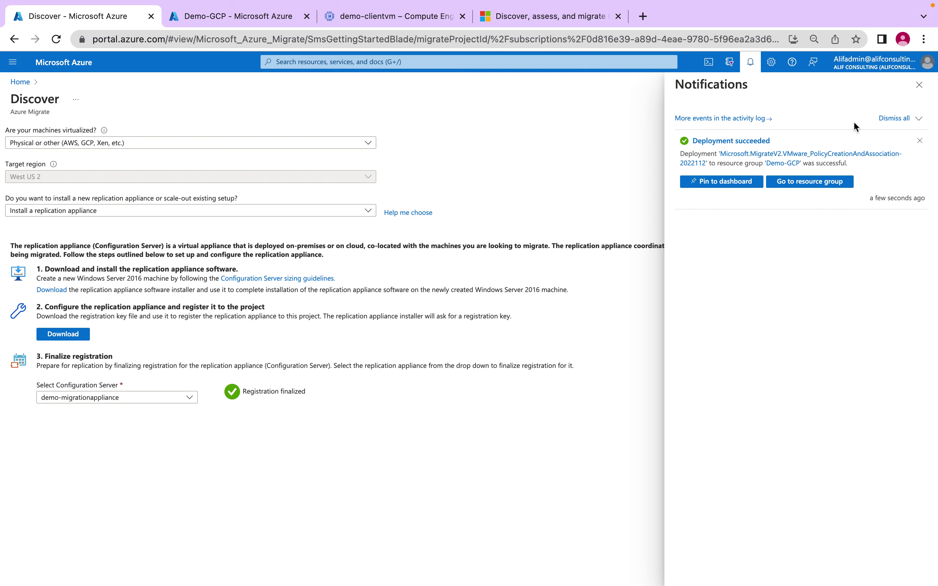
# Close the open panels, go to Azure Migrate's Servers, databases and web apps, and start Replicate.
pyautogui.click(919, 85)
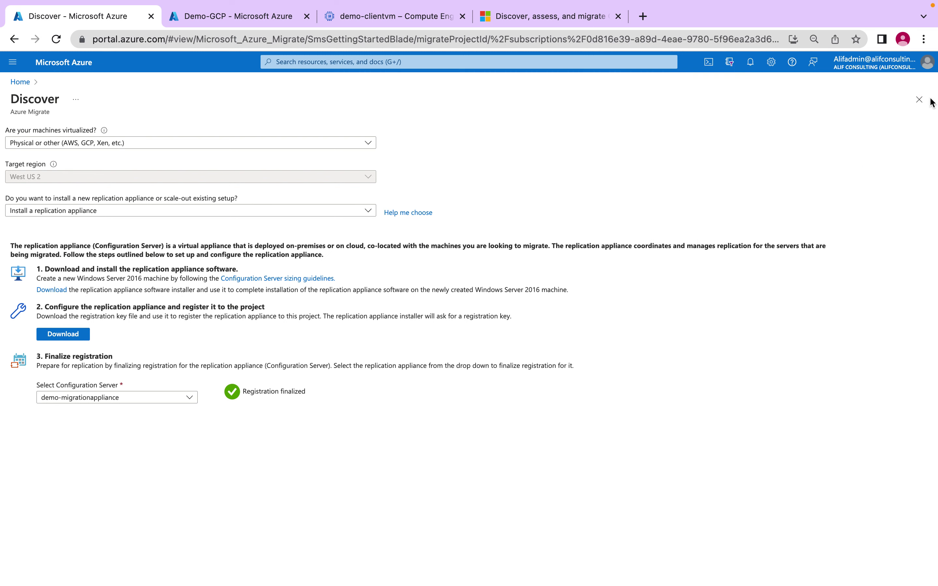
pyautogui.click(919, 100)
pyautogui.click(332, 129)
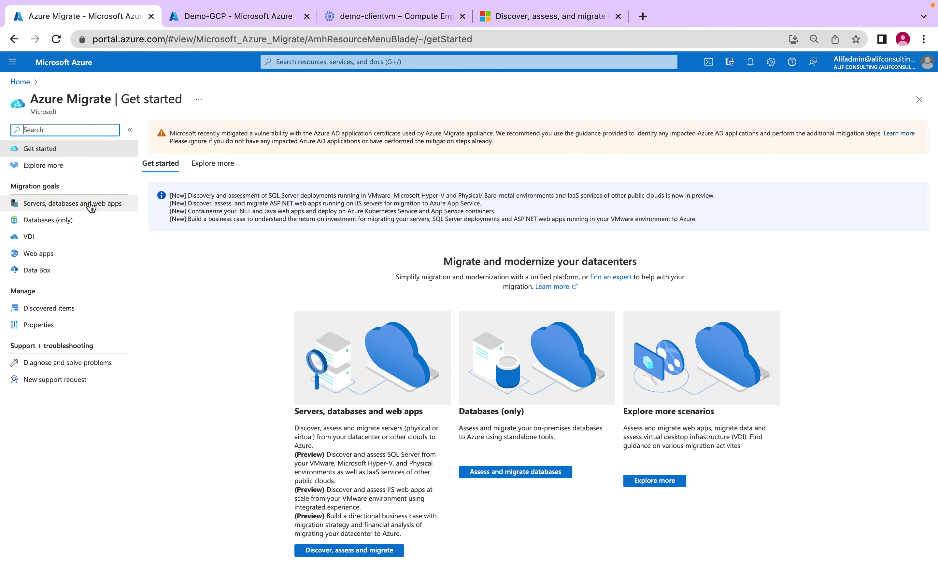
pyautogui.click(107, 203)
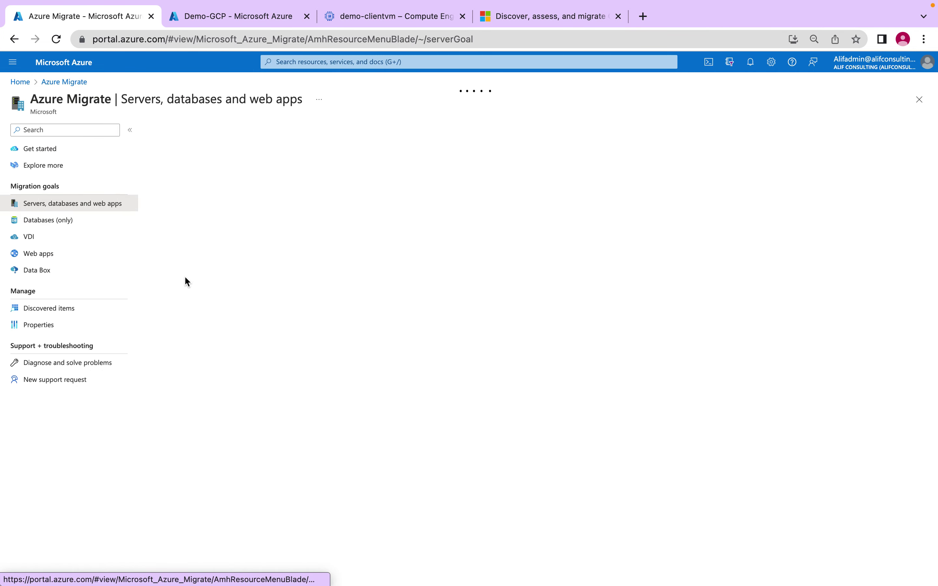
pyautogui.scroll(-3, 298, 486)
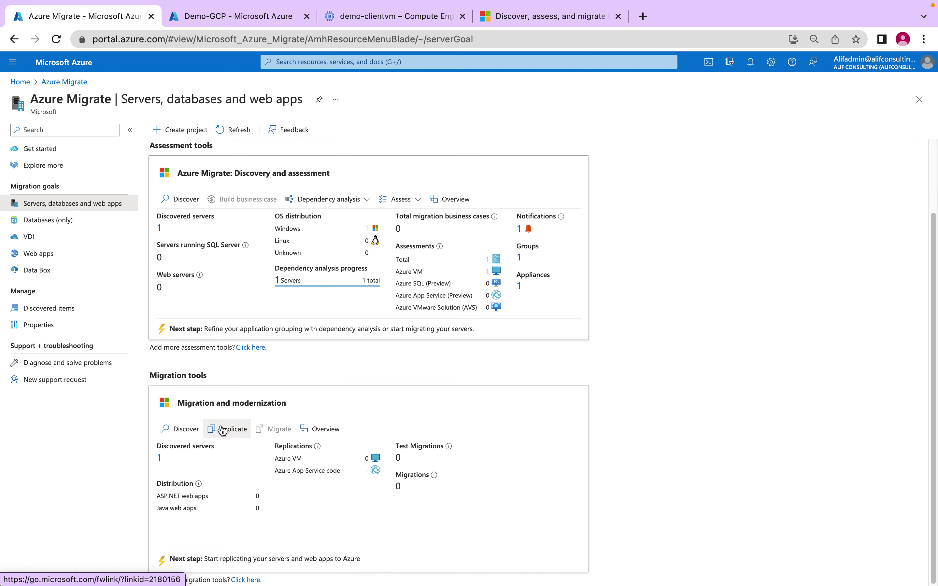
pyautogui.click(238, 430)
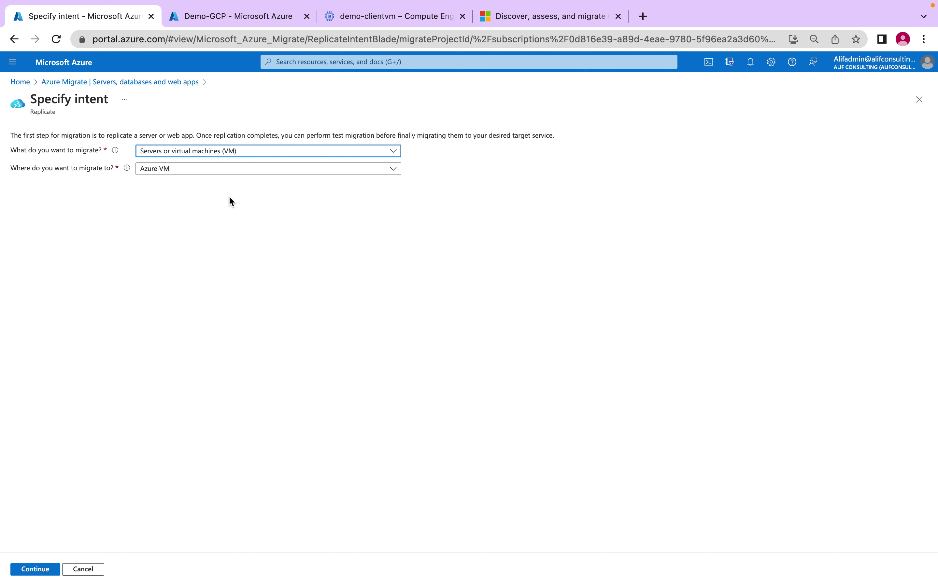
# Choose to migrate Servers or virtual machines (VM) to Azure VM and continue.
pyautogui.click(213, 151)
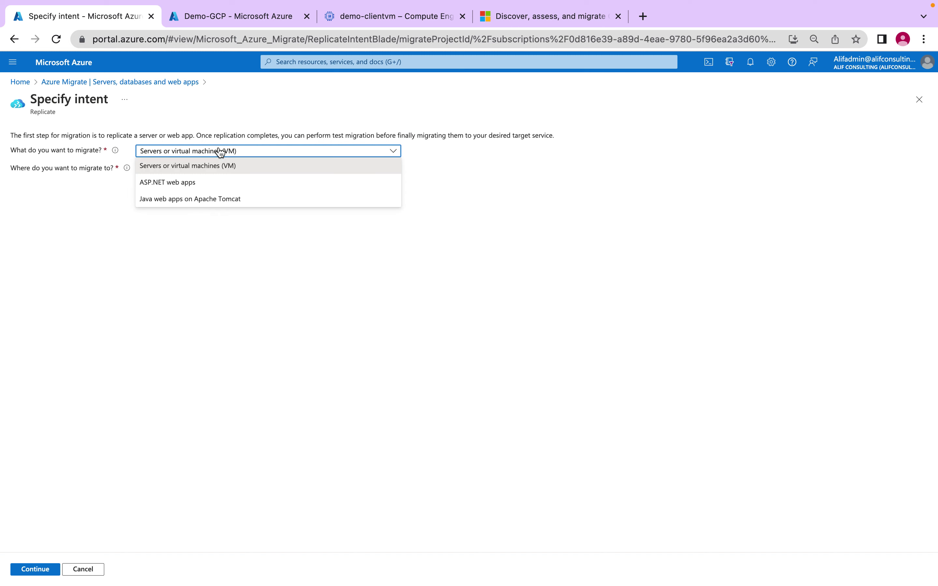
pyautogui.click(253, 164)
pyautogui.click(203, 170)
pyautogui.click(206, 173)
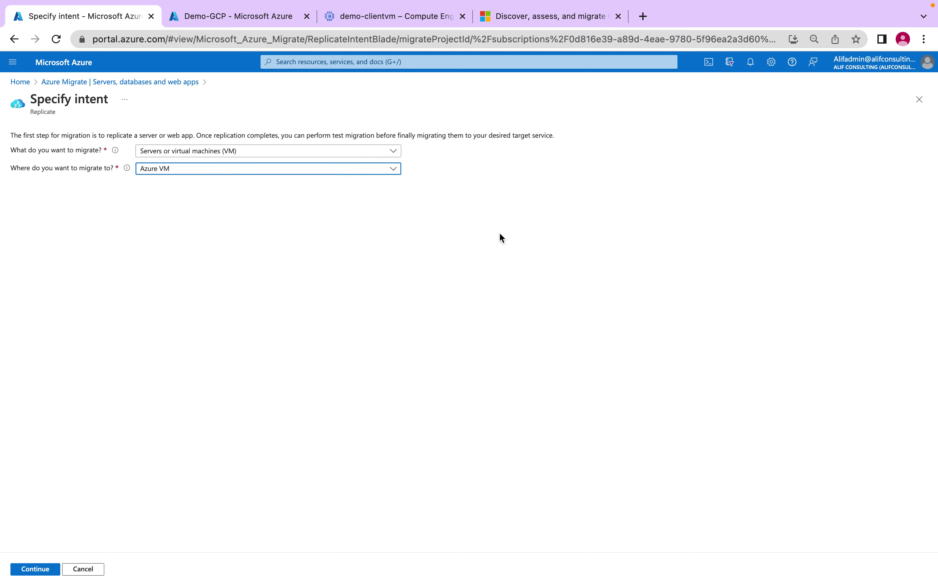
pyautogui.click(228, 151)
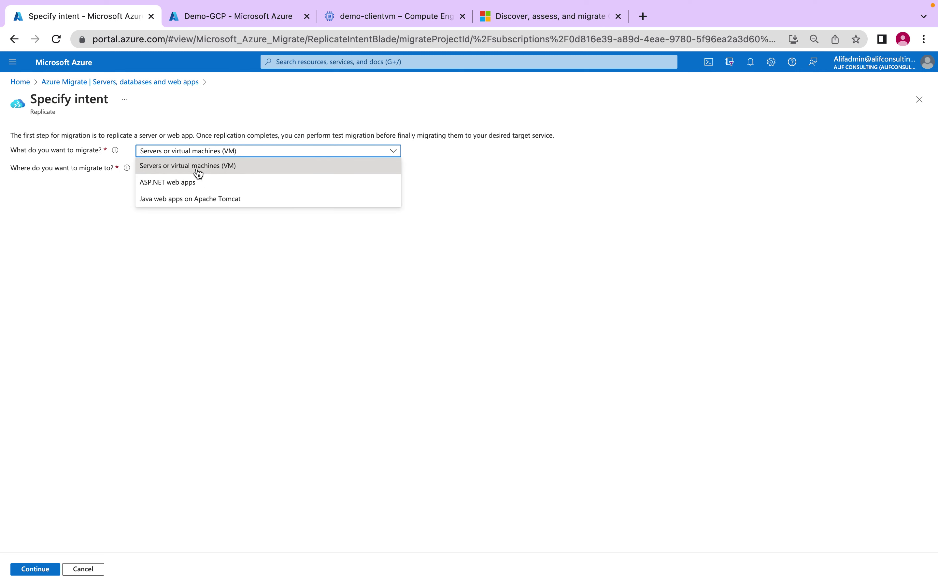
pyautogui.click(218, 170)
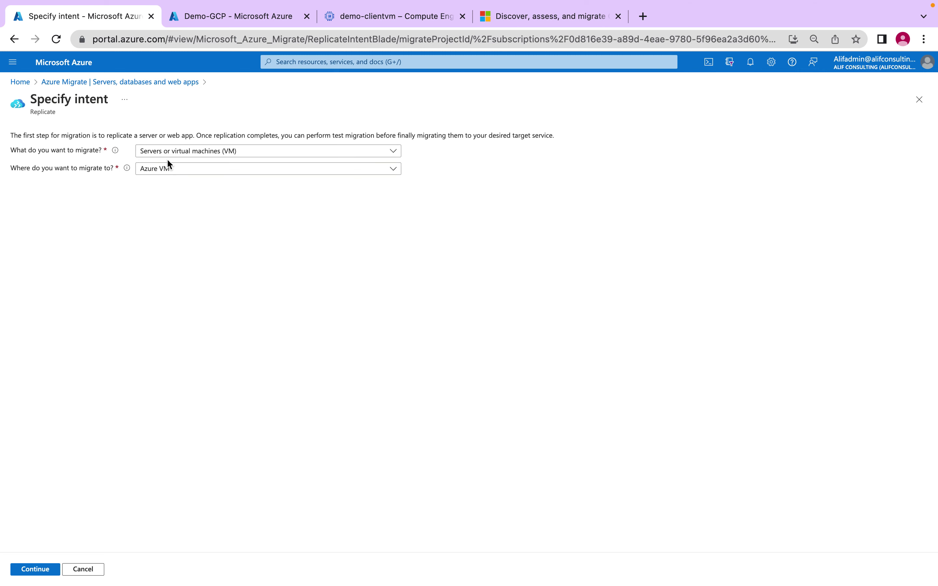
pyautogui.click(34, 570)
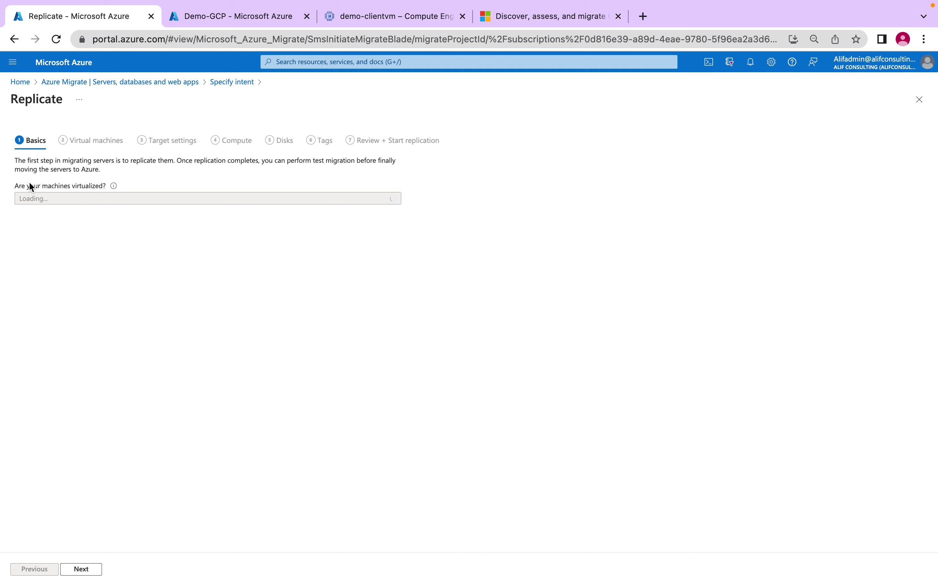
# Set basics to Physical or other, demo-migrationappliance as appliance and process server, Mig credentials.
pyautogui.click(139, 202)
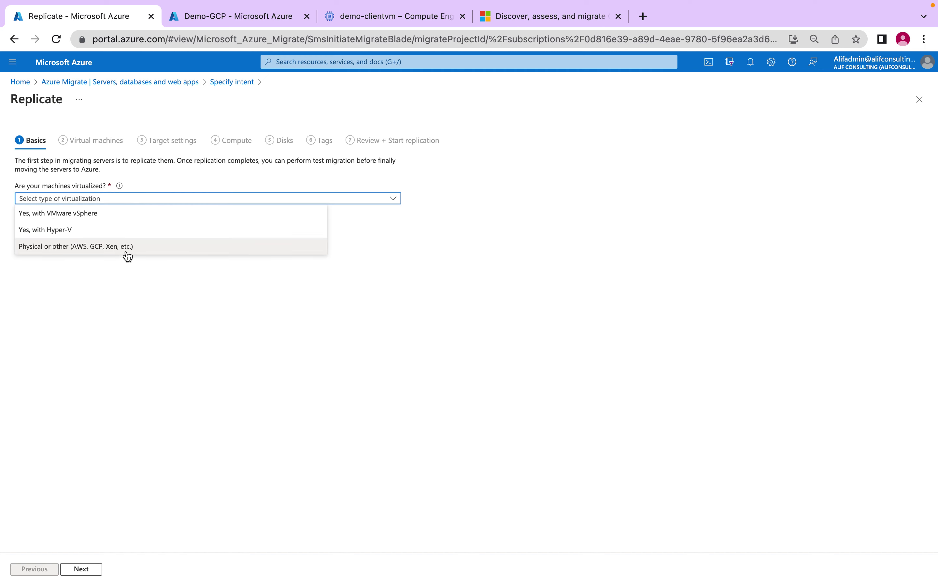
pyautogui.click(129, 248)
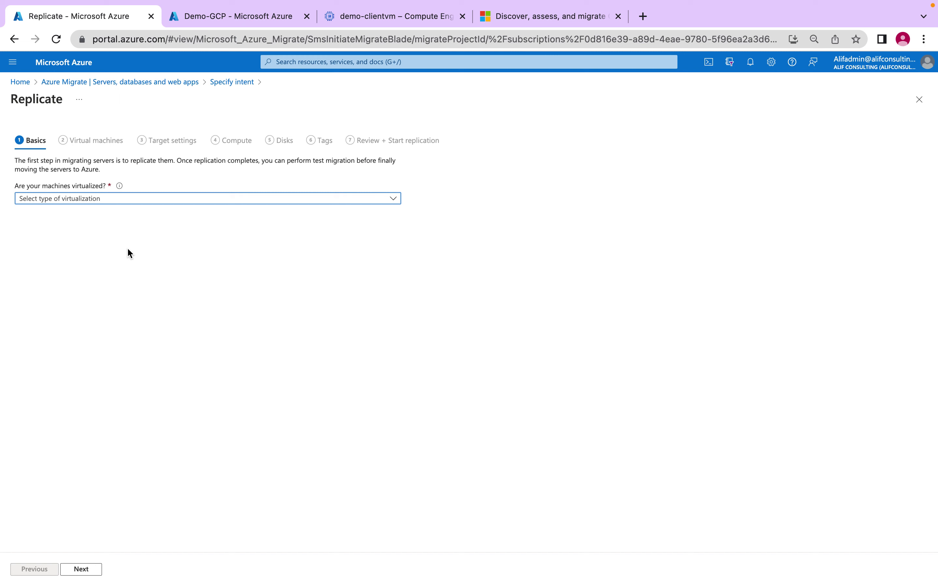
pyautogui.click(128, 230)
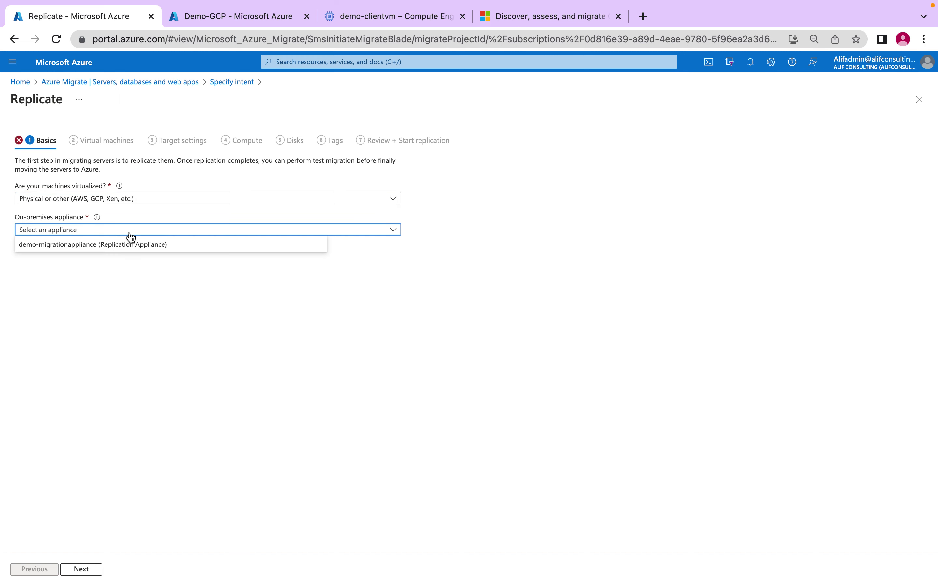
pyautogui.click(117, 244)
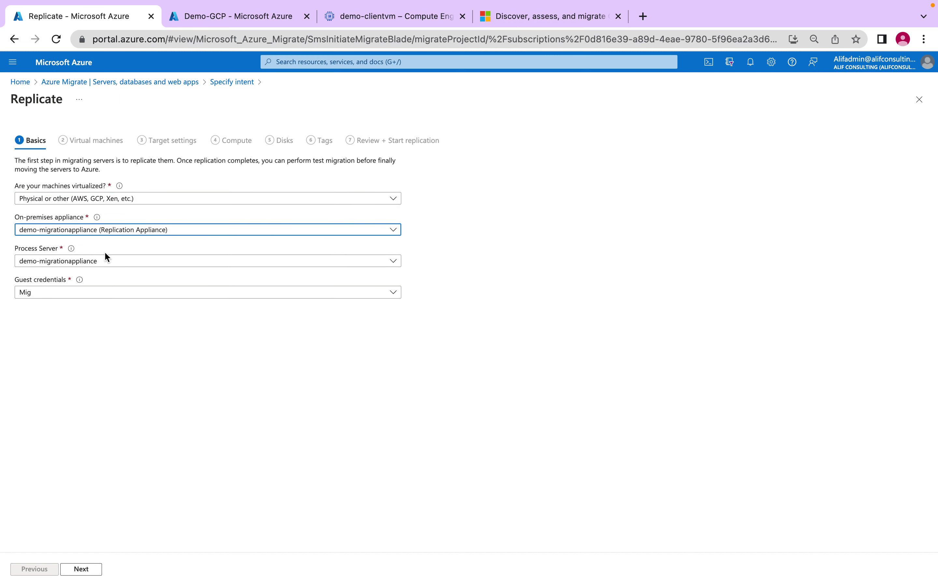
pyautogui.click(110, 264)
pyautogui.click(110, 266)
pyautogui.click(94, 293)
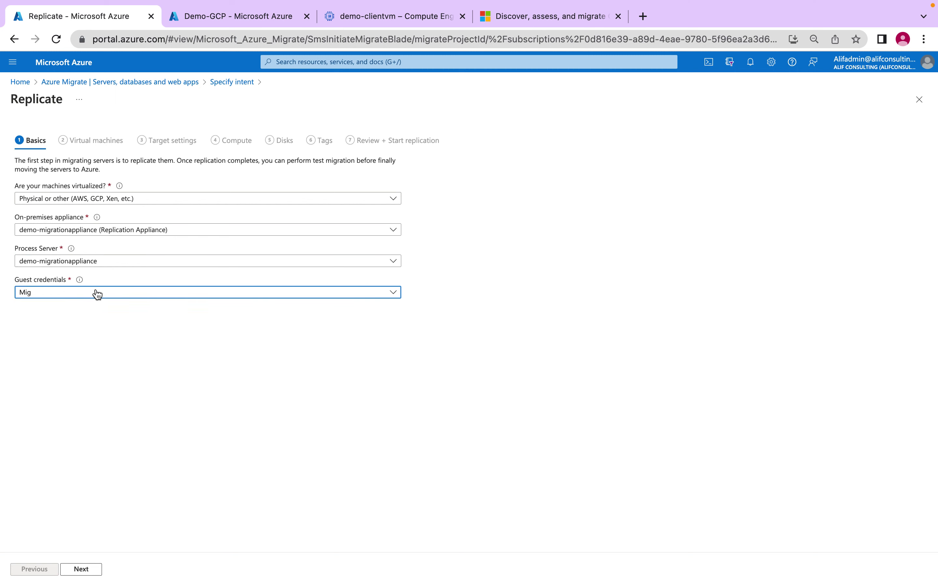
pyautogui.click(95, 307)
pyautogui.click(113, 451)
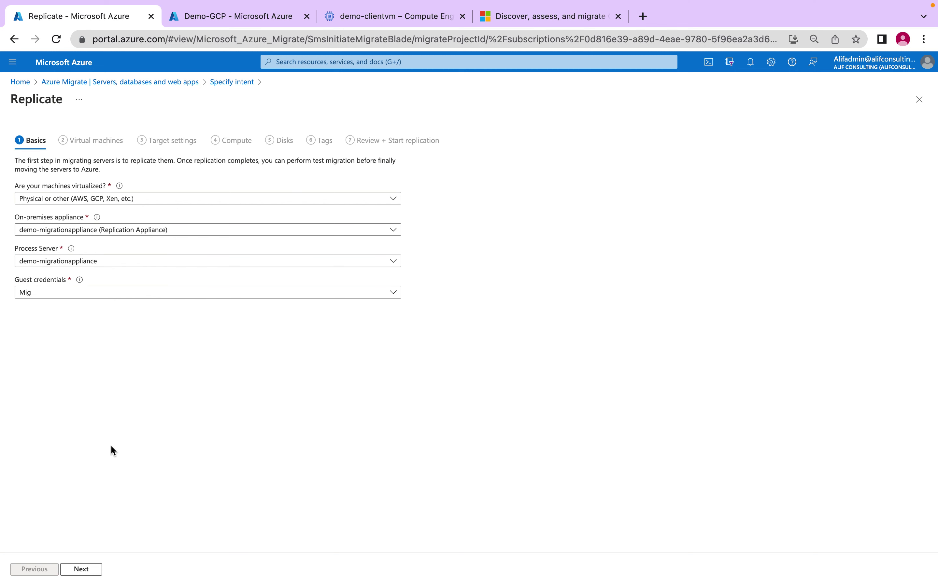
pyautogui.click(95, 573)
pyautogui.click(72, 189)
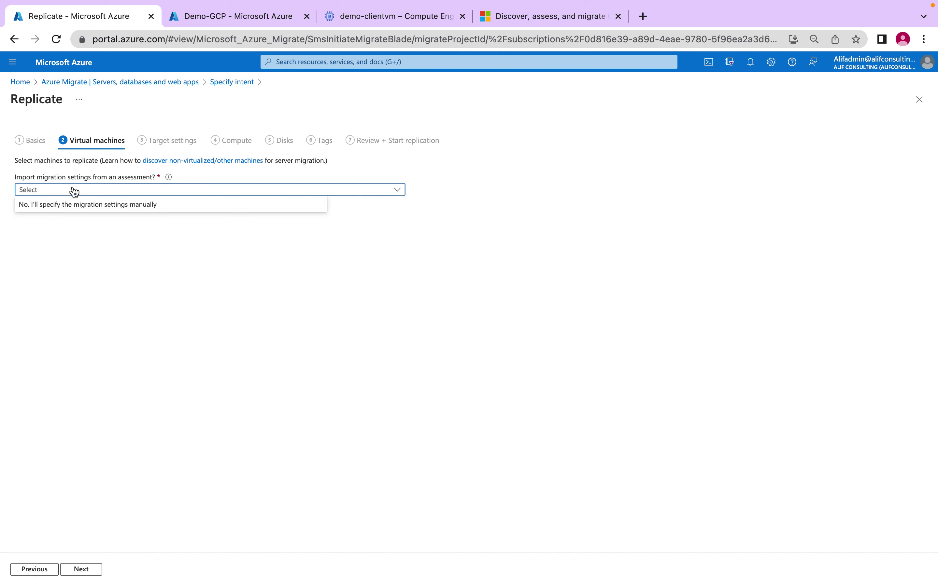
# Manually select DEMO-CLIENTVM, then target resource group Demo-GCP with Auto-create cache storage.
pyautogui.click(104, 206)
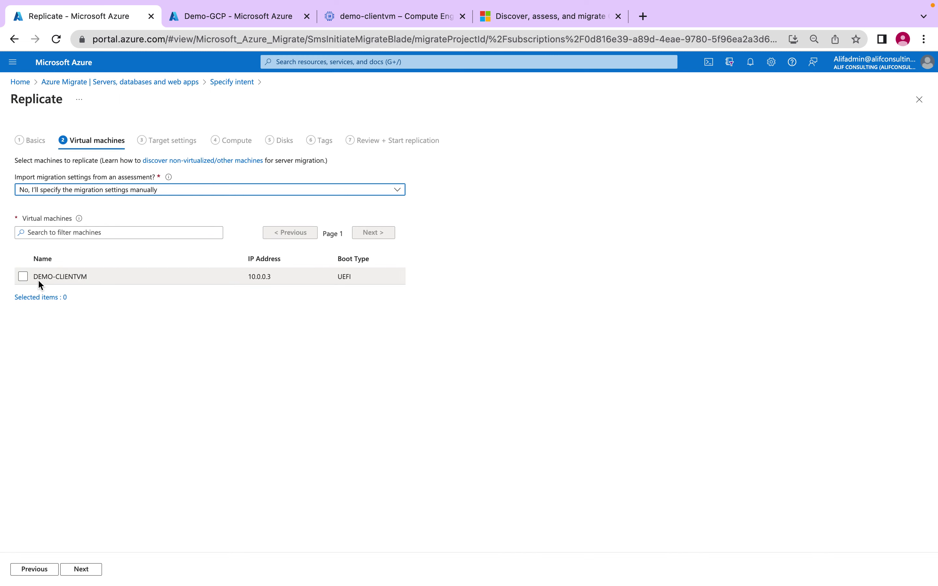
pyautogui.click(22, 276)
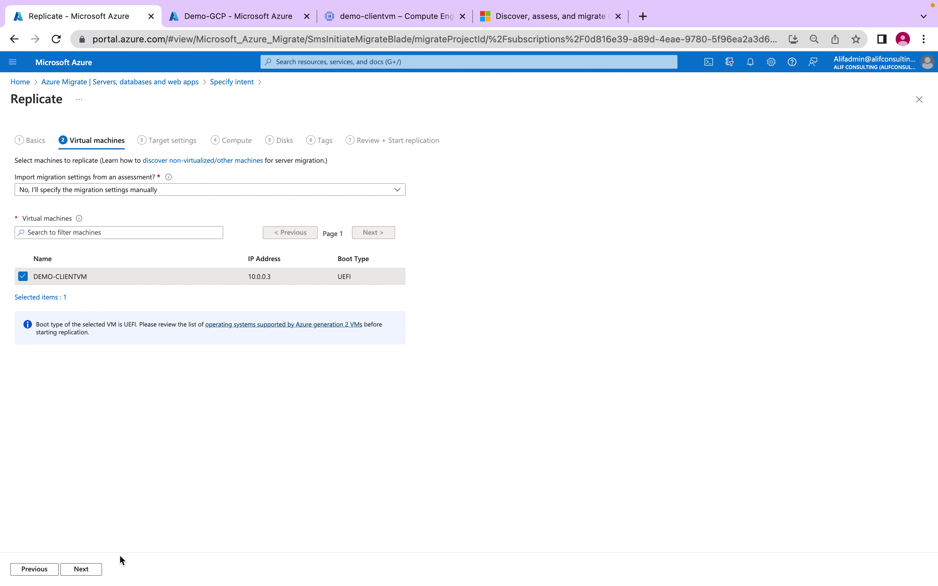
pyautogui.click(80, 568)
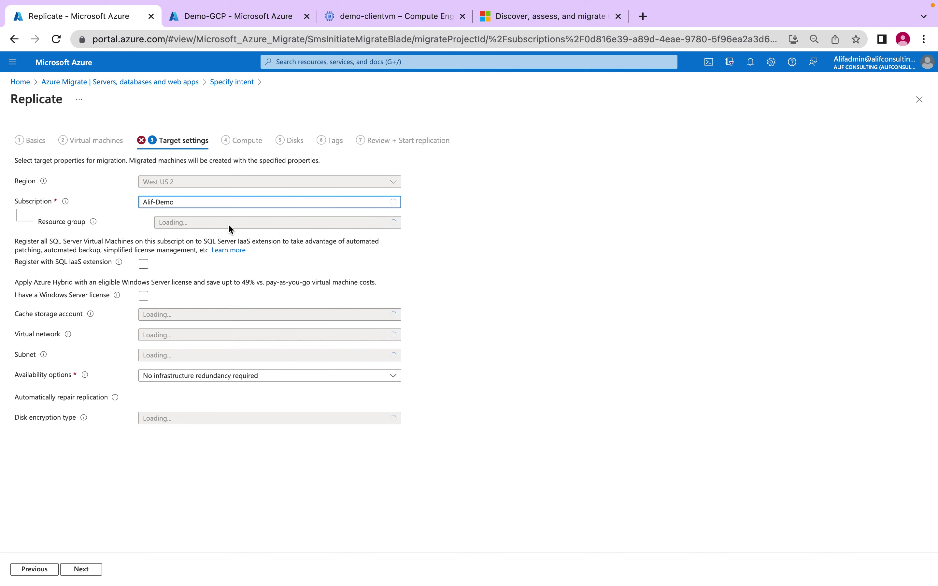
pyautogui.click(202, 223)
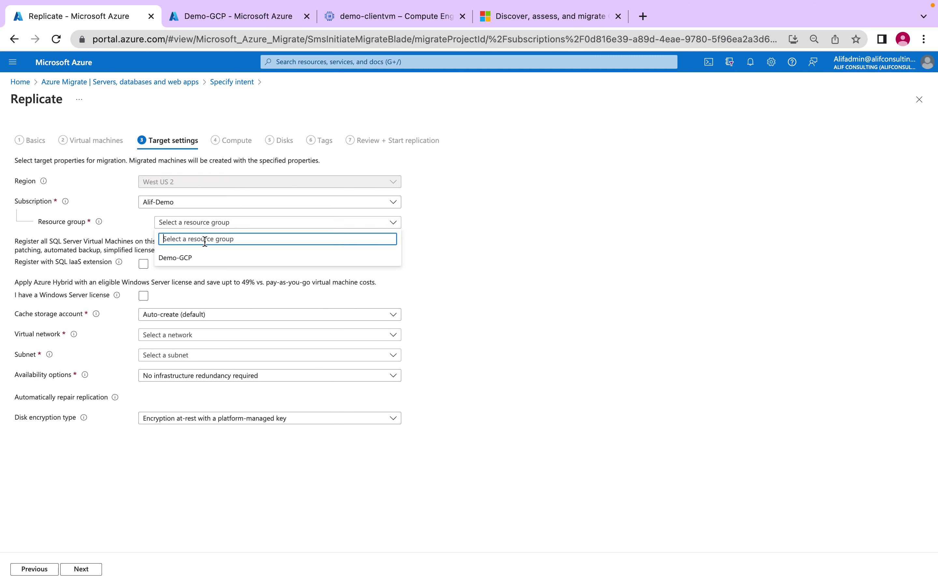
pyautogui.click(198, 259)
pyautogui.click(205, 315)
pyautogui.click(174, 350)
# Declare an existing Windows Server license, find no virtual network or subnet, and switch to Demo-GCP.
pyautogui.click(194, 335)
pyautogui.click(456, 336)
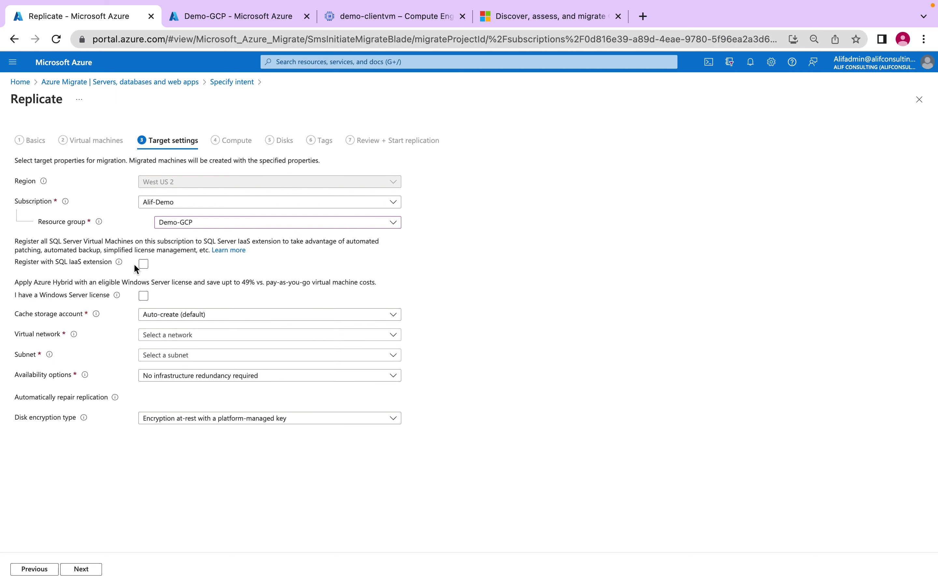
pyautogui.click(144, 297)
pyautogui.click(176, 335)
pyautogui.click(210, 468)
pyautogui.click(194, 336)
pyautogui.click(198, 382)
pyautogui.click(204, 356)
pyautogui.click(214, 476)
pyautogui.click(230, 21)
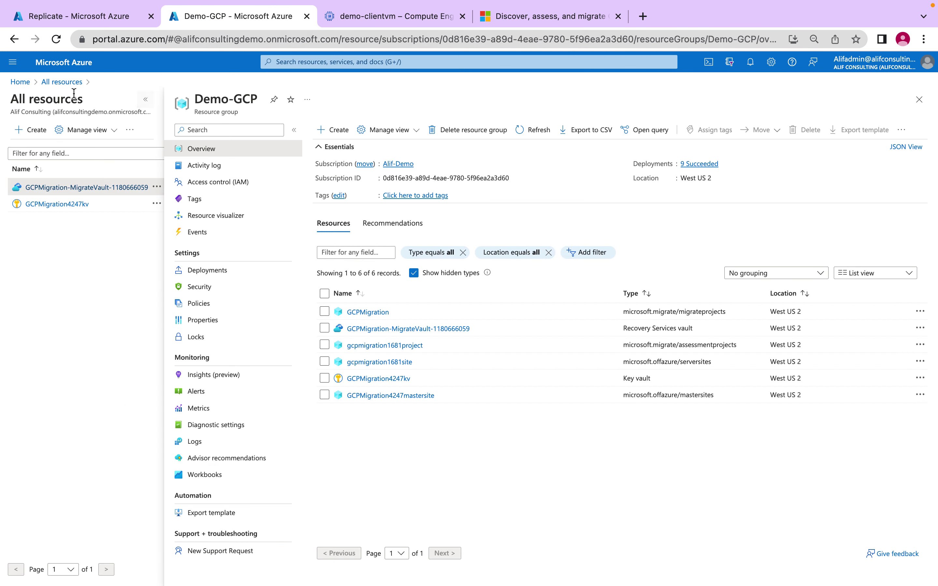
# Search for virtual networks from Home and start creating a new one.
pyautogui.click(20, 82)
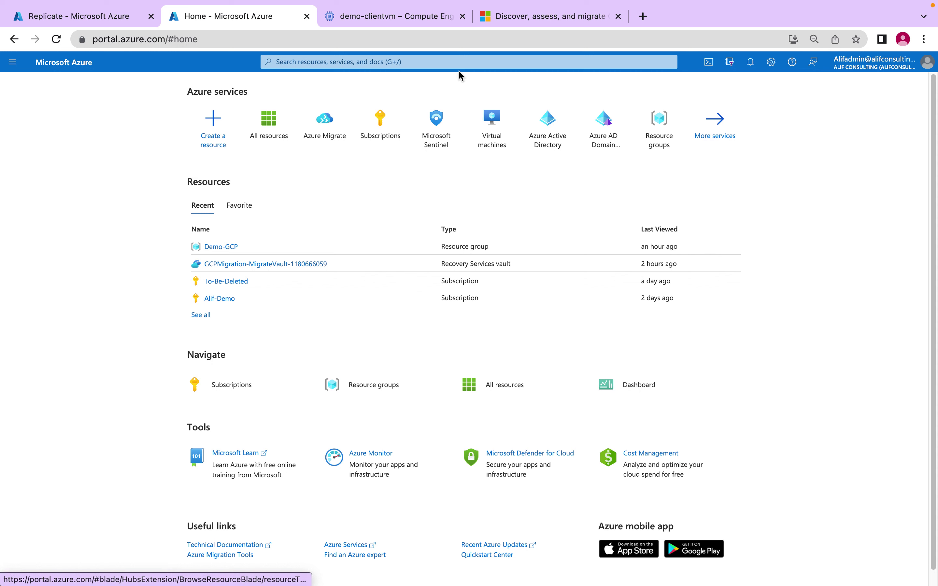
pyautogui.click(428, 62)
pyautogui.write('virtual')
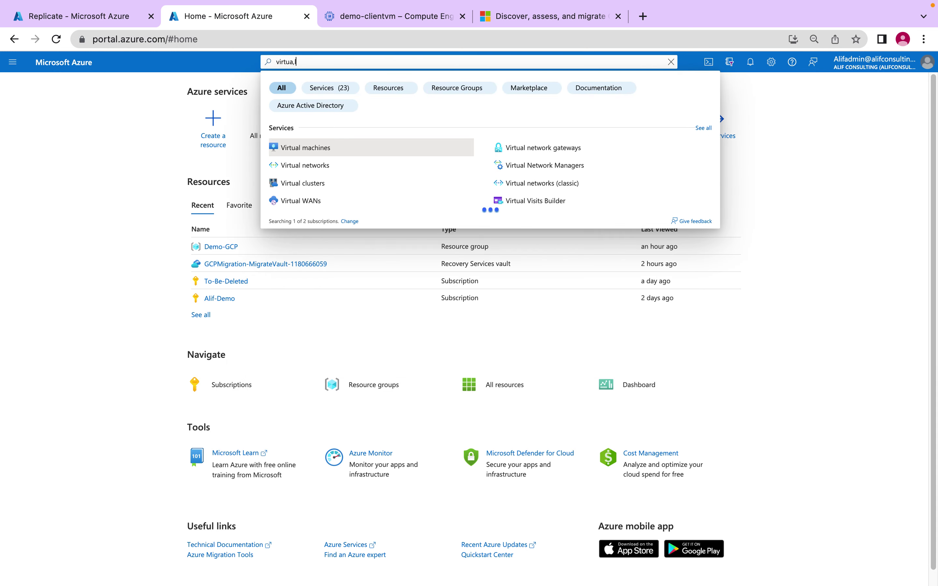
pyautogui.click(310, 166)
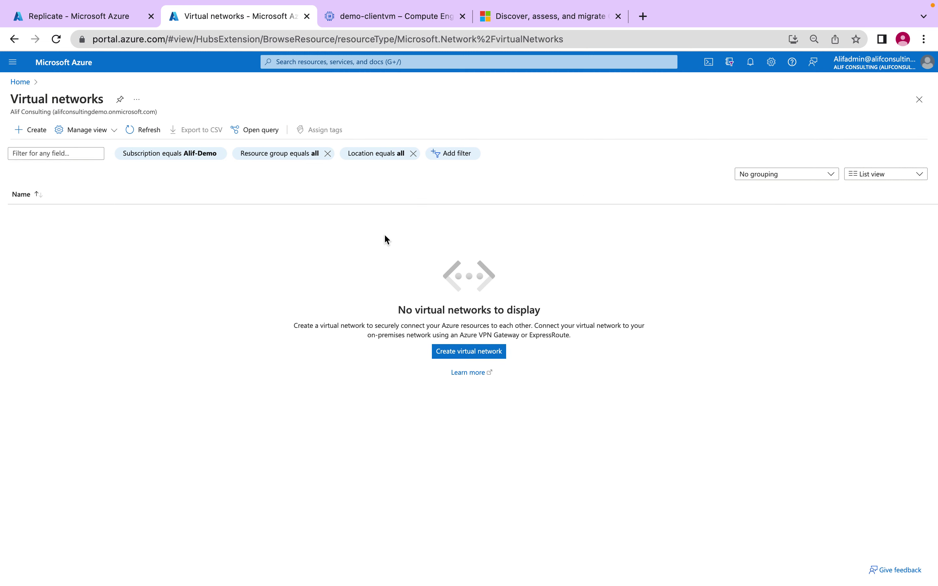
pyautogui.click(485, 354)
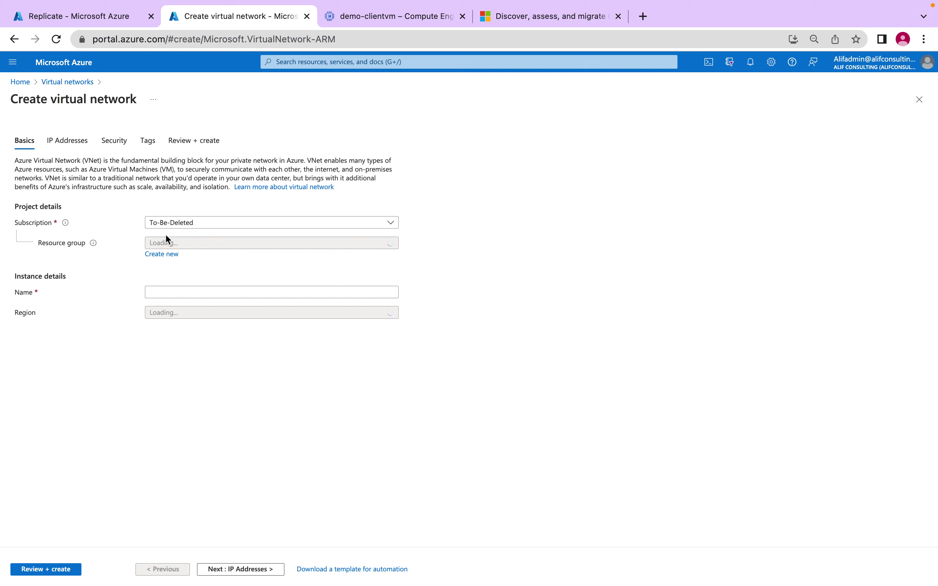
# Set the demo subscription, resource group Demo-GCP and name Alif-Demo-VN, then continue to IP Addresses.
pyautogui.click(192, 224)
pyautogui.click(180, 256)
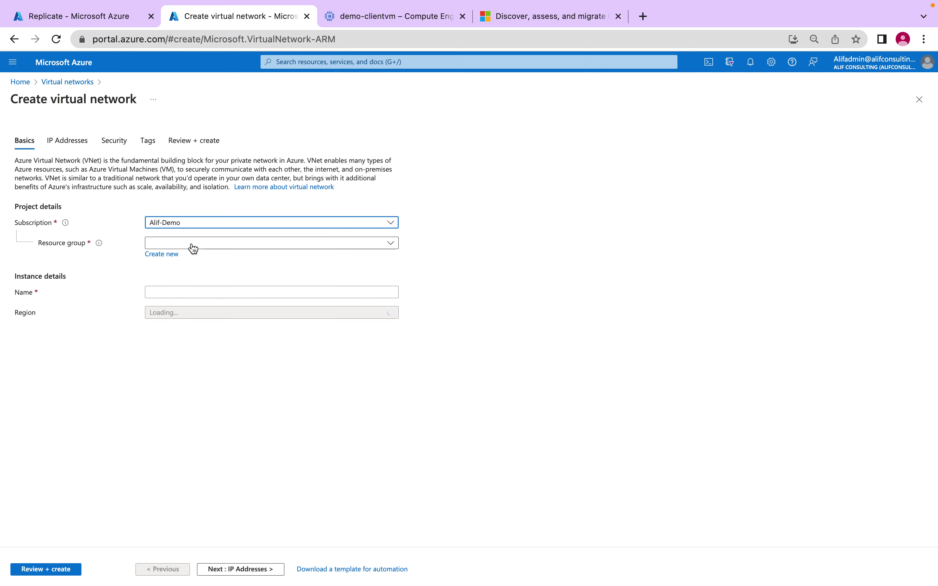
pyautogui.click(190, 247)
pyautogui.click(180, 276)
pyautogui.click(183, 292)
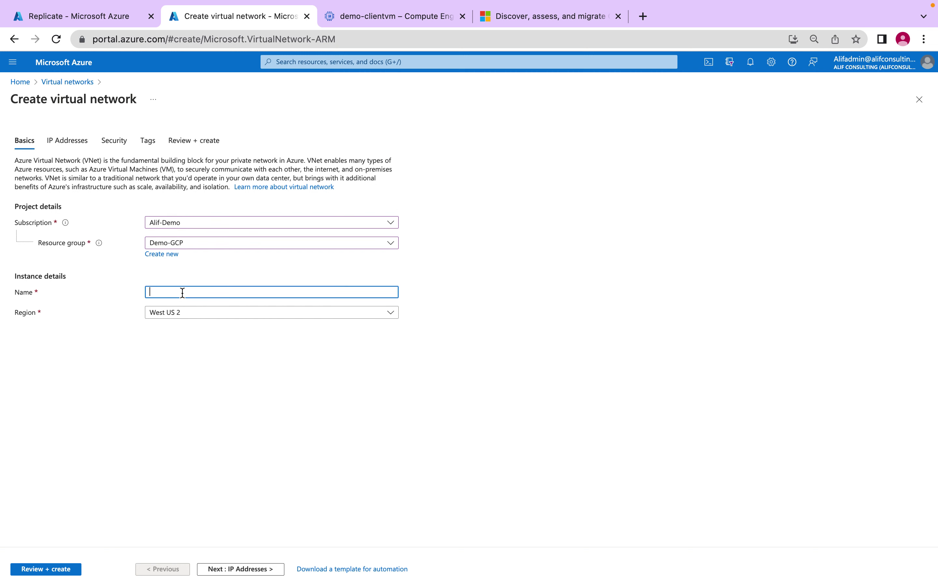
pyautogui.write('Alif0Demo')
pyautogui.press('BackSpace')
pyautogui.press('BackSpace')
pyautogui.press('BackSpace')
pyautogui.press('BackSpace')
pyautogui.write('-Demo-')
pyautogui.press('BackSpace')
pyautogui.press('BackSpace')
pyautogui.press('BackSpace')
pyautogui.press('BackSpace')
pyautogui.press('BackSpace')
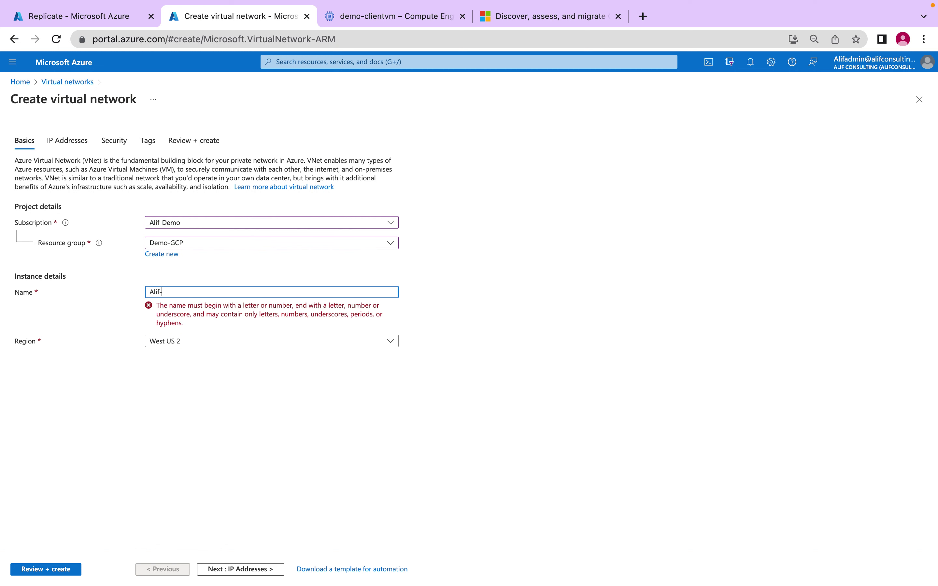
pyautogui.write('Demo-VN')
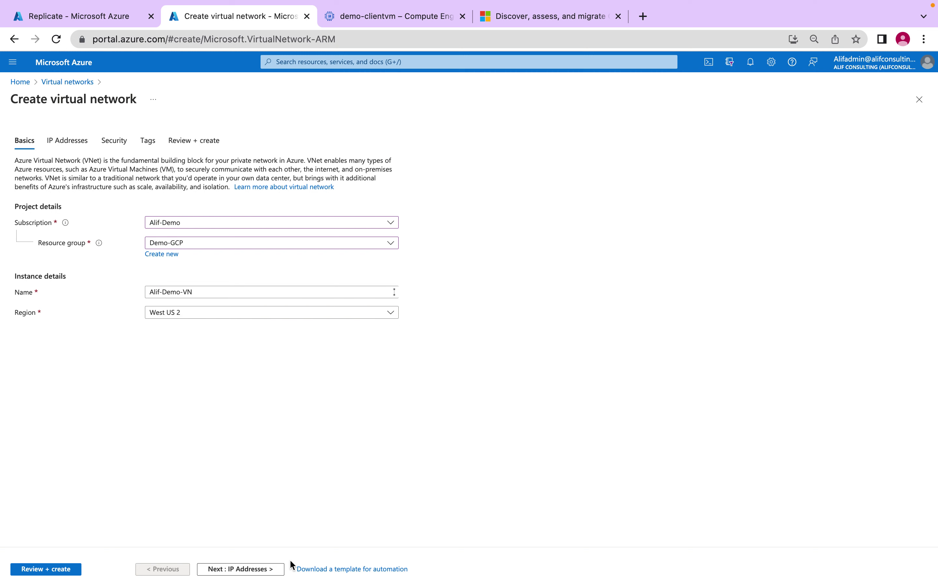
pyautogui.click(255, 570)
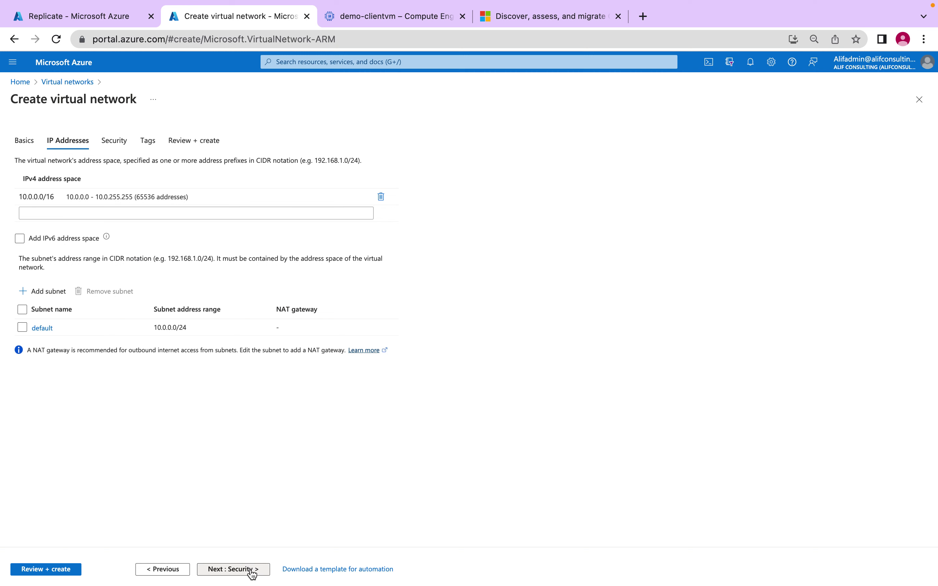
# Skip Security and Tags, create Alif-Demo-VN, and check its deployment notification.
pyautogui.click(248, 571)
pyautogui.click(248, 573)
pyautogui.click(226, 572)
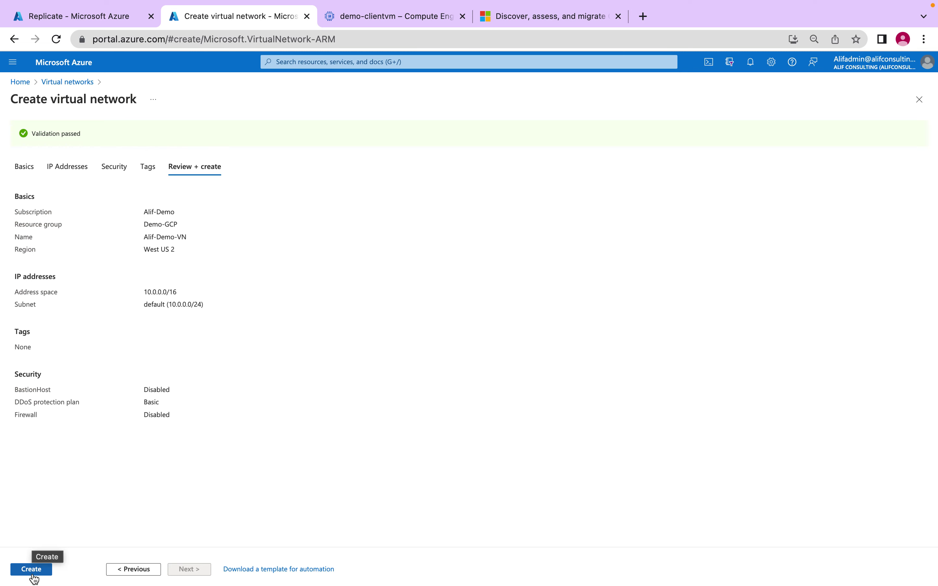
pyautogui.click(33, 575)
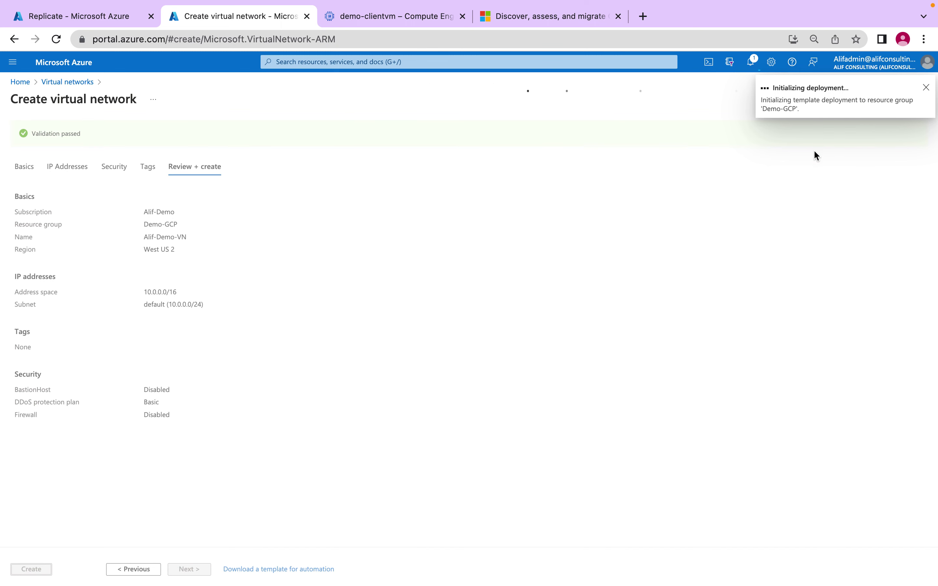
pyautogui.click(750, 64)
pyautogui.click(750, 64)
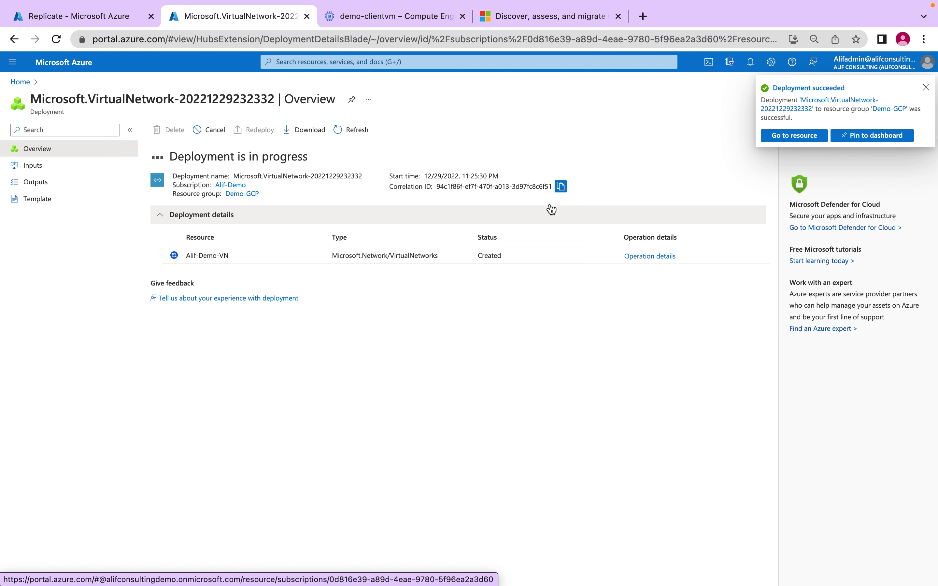
# Back in the Replicate wizard, find Alif-Demo-VN still missing and reload the page.
pyautogui.click(80, 18)
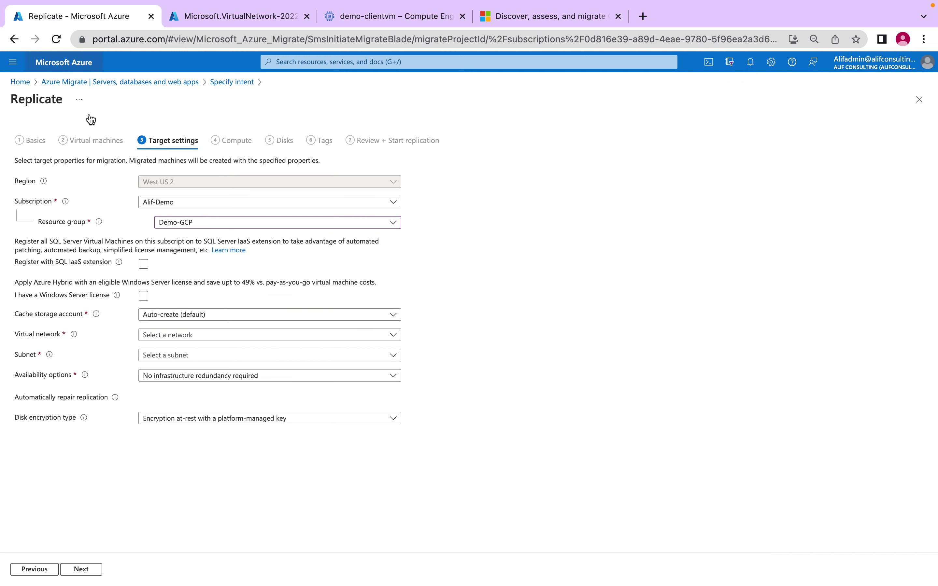
pyautogui.click(43, 568)
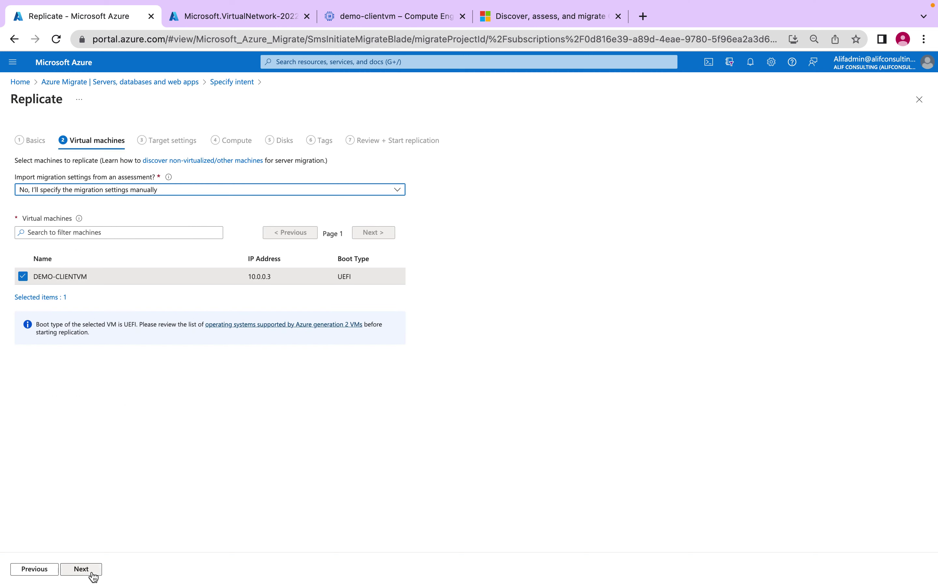
pyautogui.click(82, 569)
pyautogui.click(199, 334)
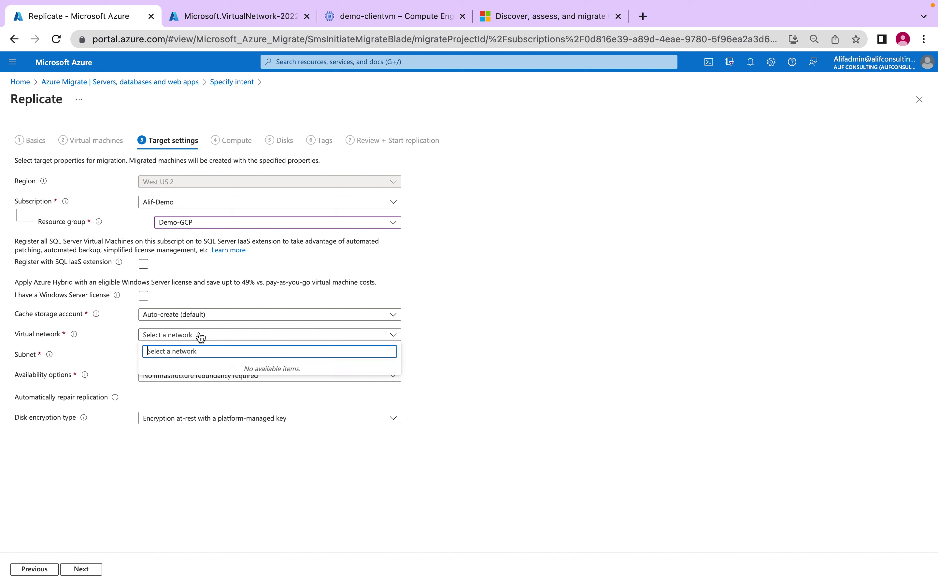
pyautogui.click(493, 320)
pyautogui.click(269, 335)
pyautogui.click(485, 366)
pyautogui.click(202, 224)
pyautogui.click(201, 257)
pyautogui.click(212, 335)
pyautogui.click(527, 316)
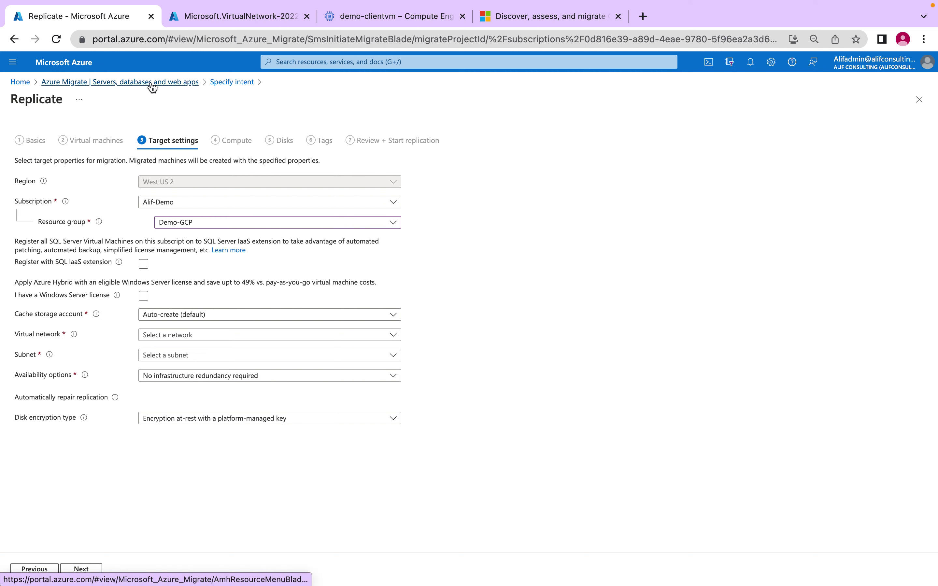
pyautogui.click(56, 38)
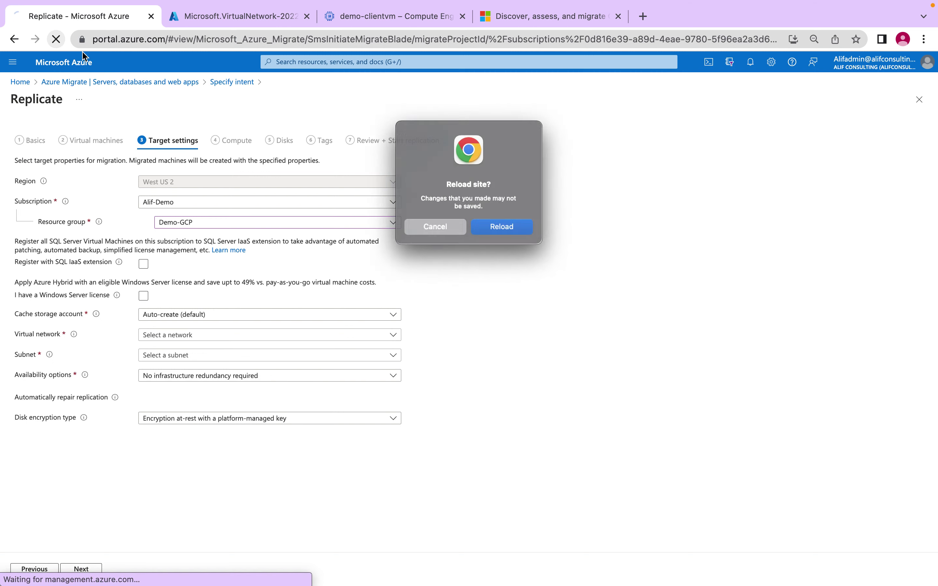
pyautogui.click(491, 238)
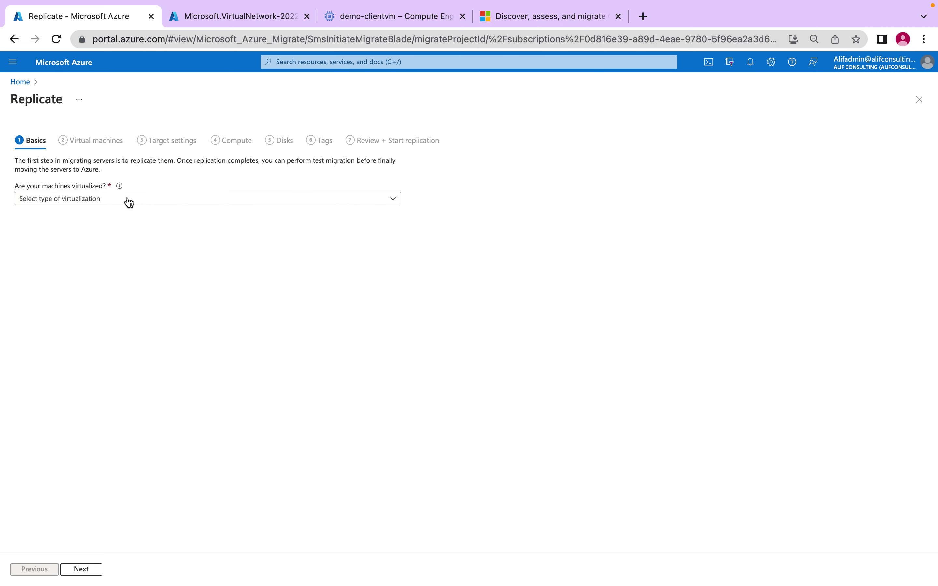
# Re-enter Physical or other with demo-migrationappliance, manual settings, and select DEMO-CLIENTVM.
pyautogui.click(126, 200)
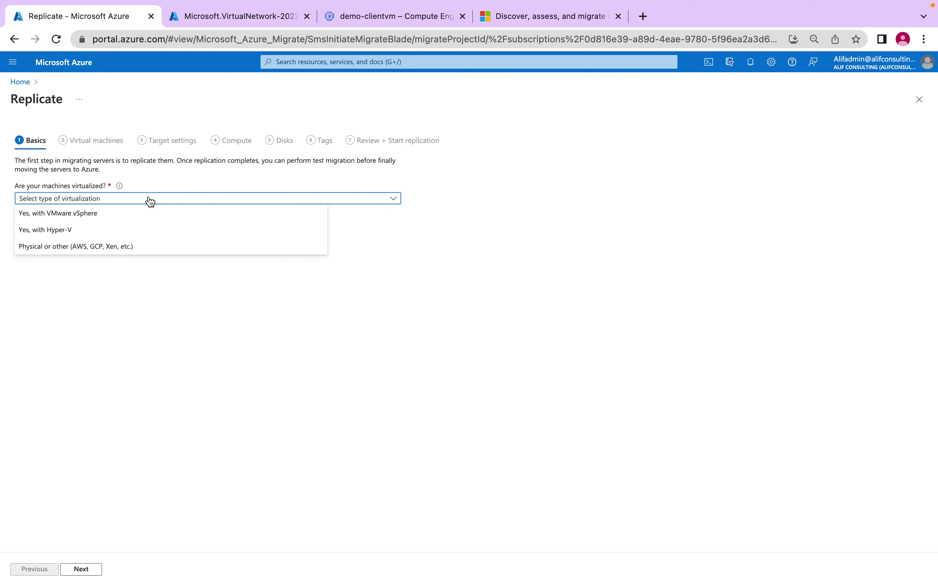
pyautogui.click(142, 246)
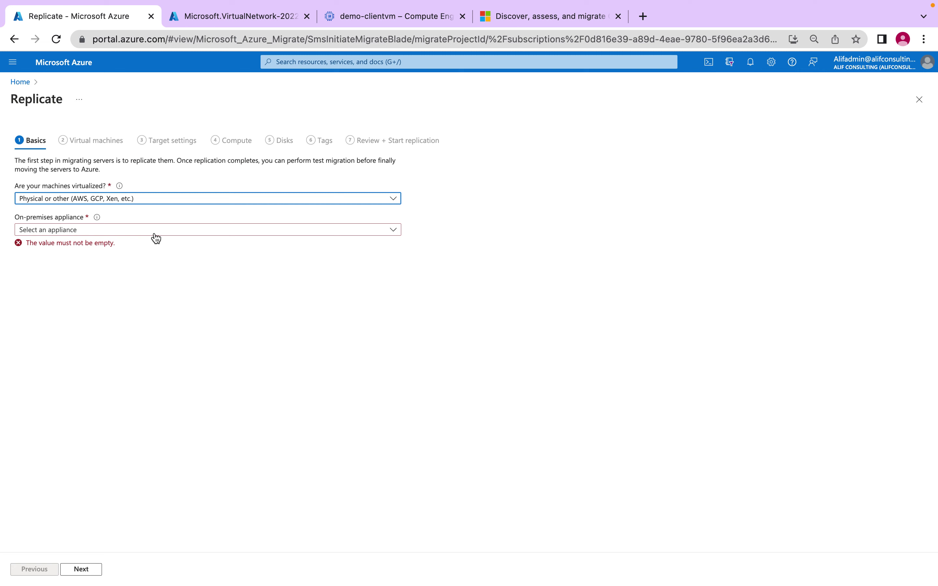
pyautogui.click(156, 232)
pyautogui.click(139, 247)
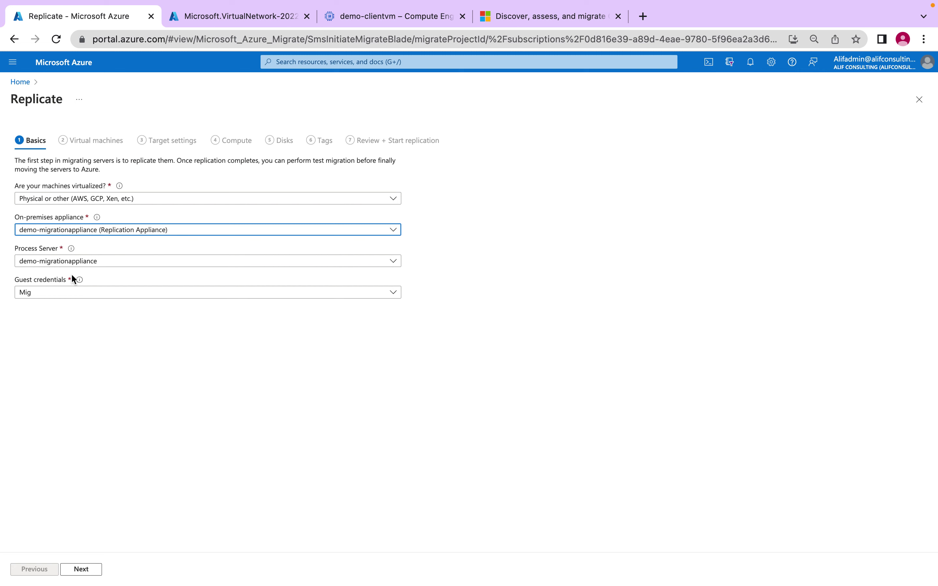
pyautogui.click(81, 569)
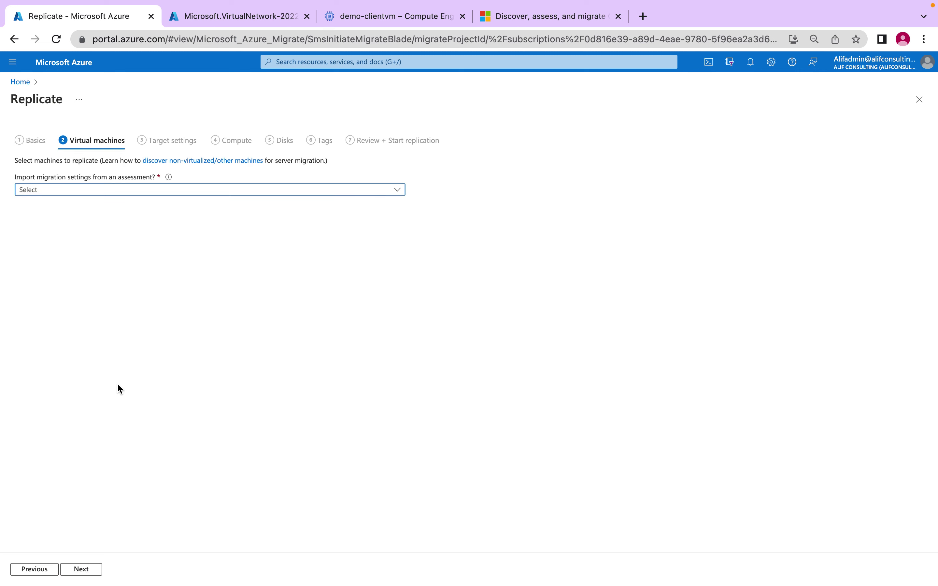
pyautogui.click(71, 193)
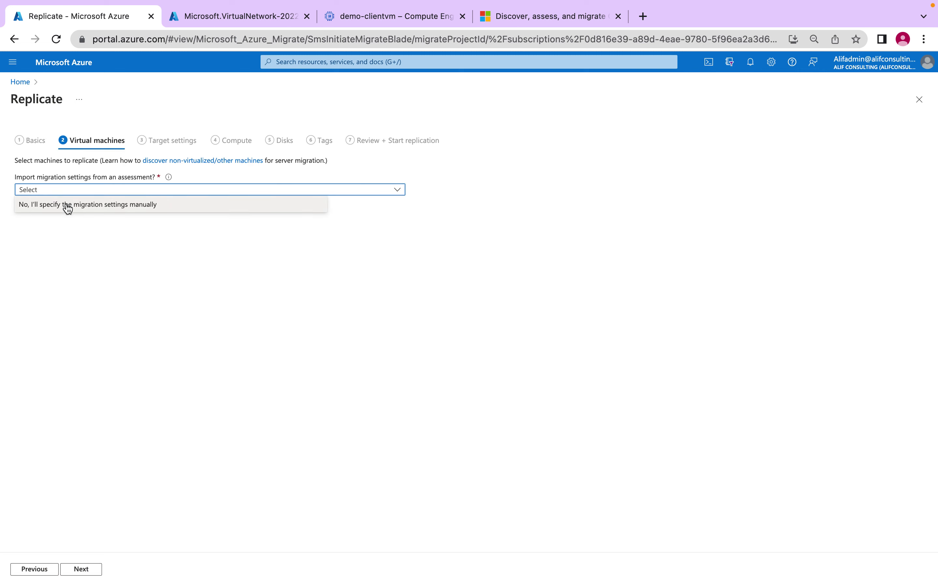
pyautogui.click(67, 205)
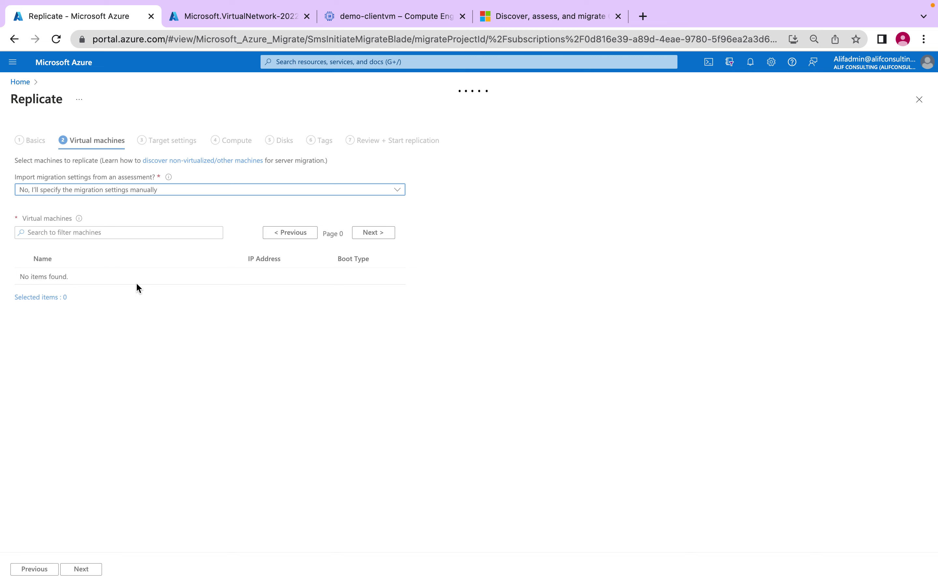
pyautogui.click(23, 276)
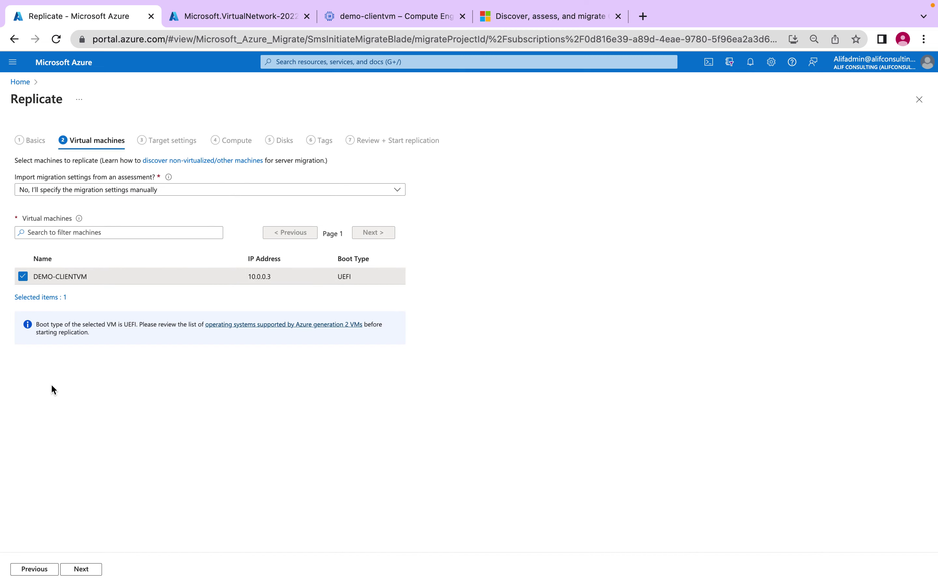
pyautogui.click(81, 570)
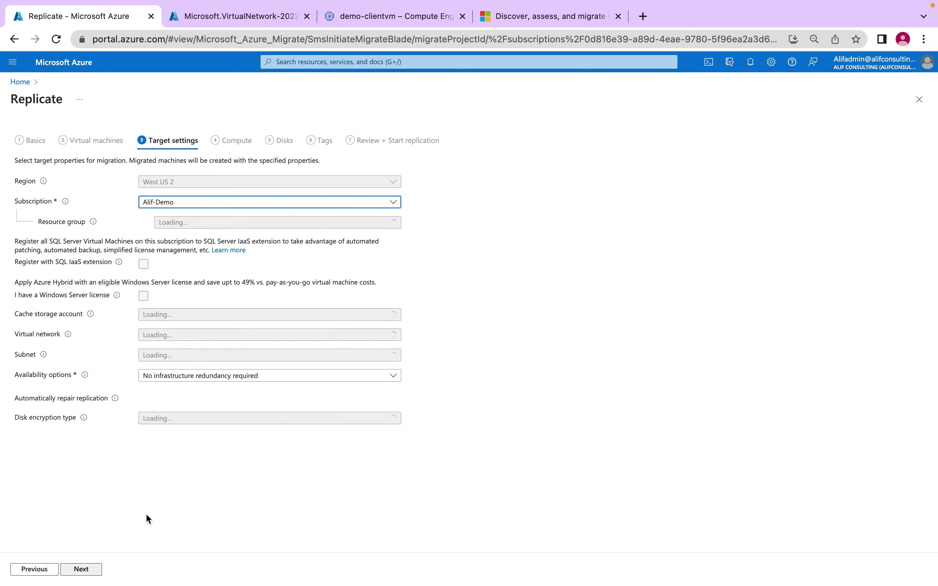
# Target resource group Demo-GCP, virtual network Alif-Demo-VN and subnet default.
pyautogui.click(192, 222)
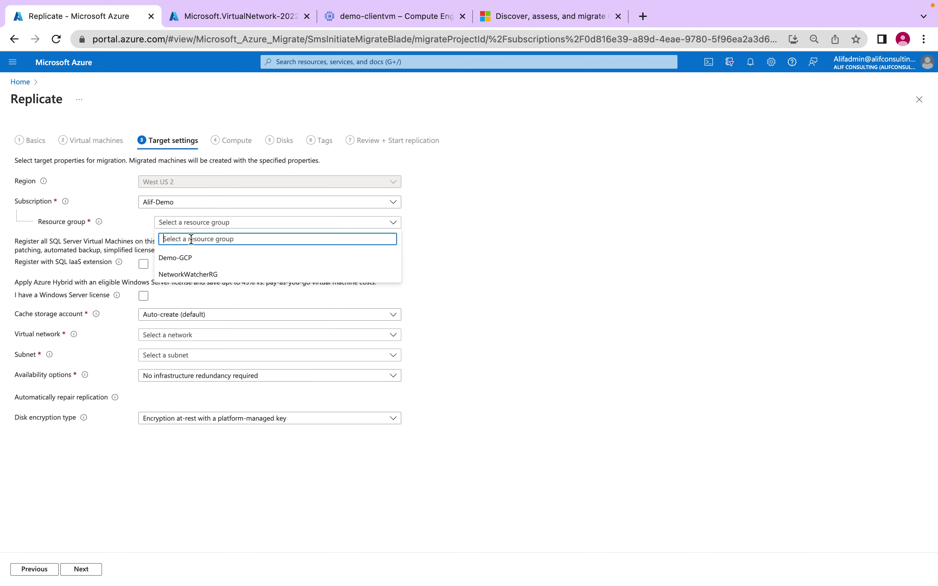
pyautogui.click(190, 265)
pyautogui.click(186, 336)
pyautogui.click(183, 368)
pyautogui.click(182, 361)
pyautogui.click(179, 391)
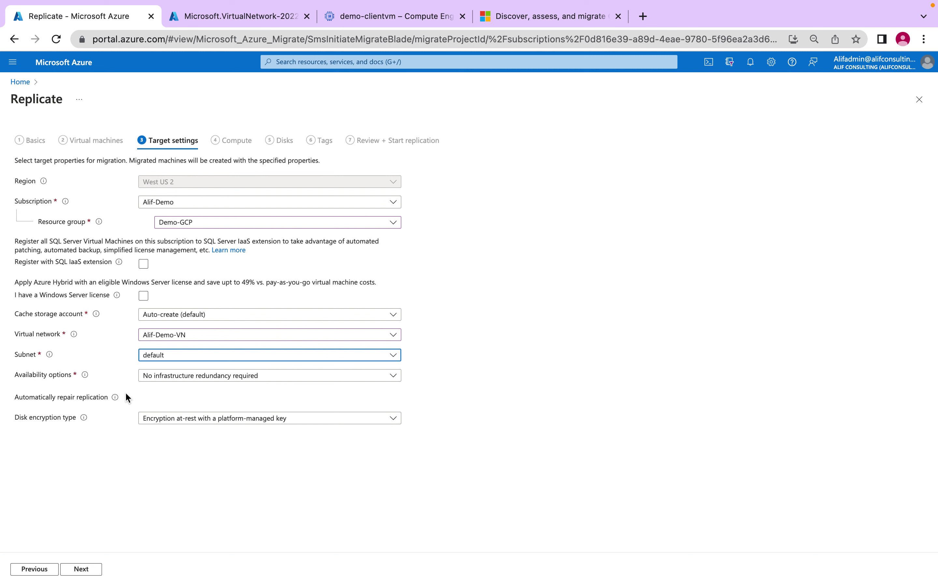
pyautogui.click(92, 576)
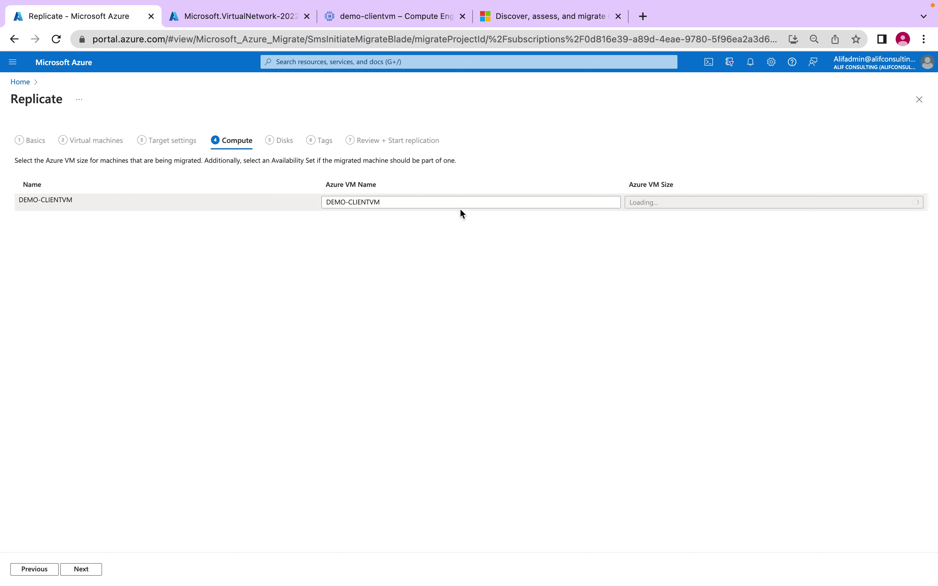
# Keep the automatically matched Azure VM size for DEMO-CLIENTVM on the Compute step.
pyautogui.moveTo(410, 202); pyautogui.dragTo(296, 205)
pyautogui.click(691, 198)
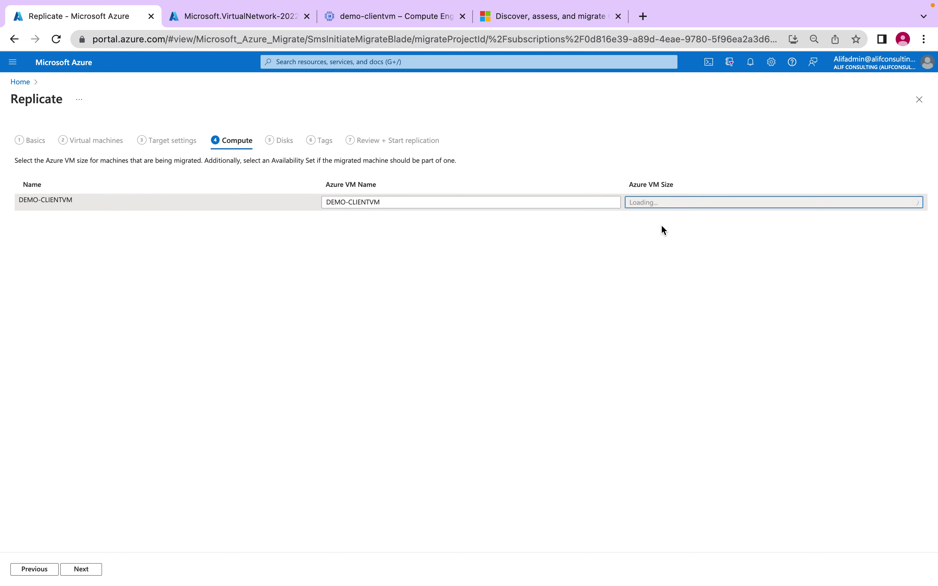
pyautogui.click(697, 205)
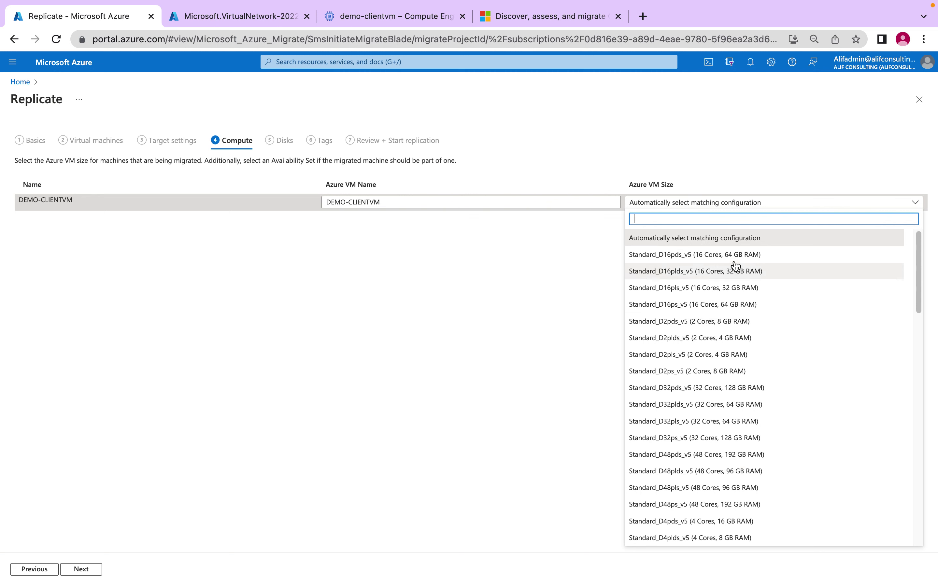
pyautogui.click(731, 239)
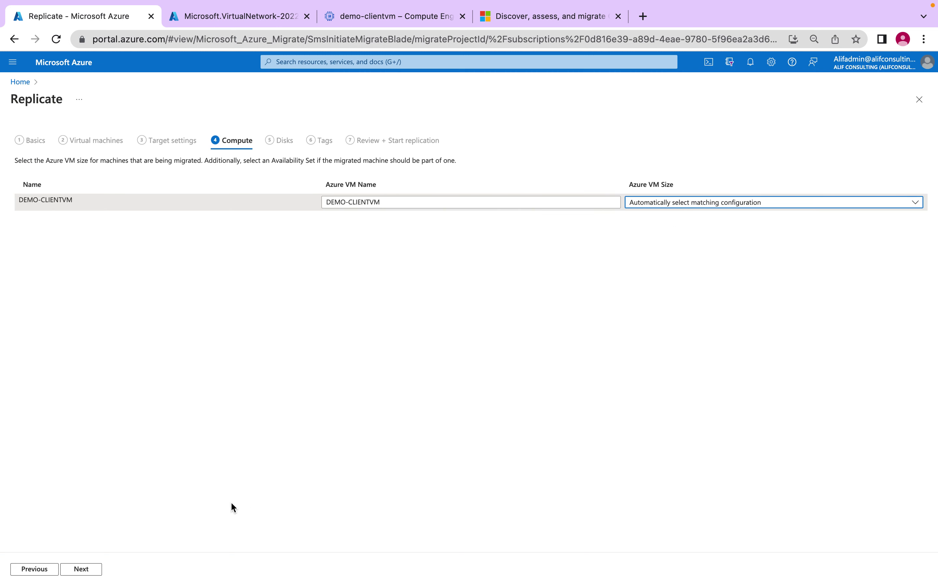
pyautogui.click(91, 570)
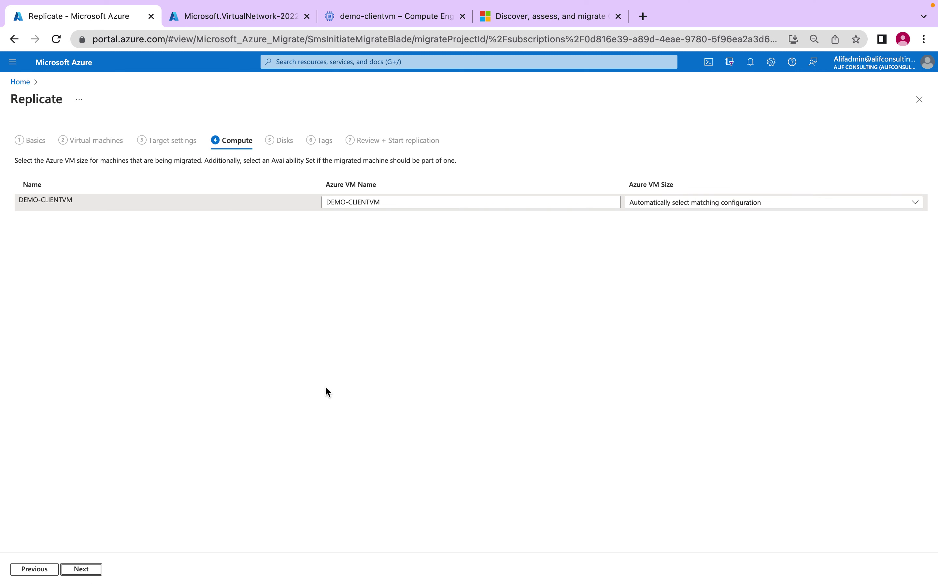
# Set the disk type to Standard HDD and advance past Tags to Review + Start replication.
pyautogui.click(81, 570)
pyautogui.click(79, 571)
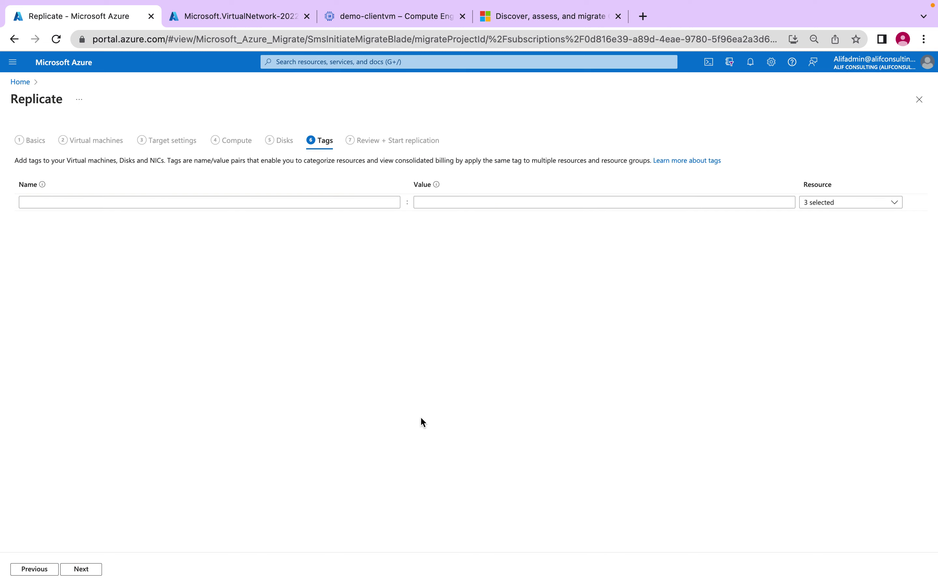
pyautogui.click(24, 571)
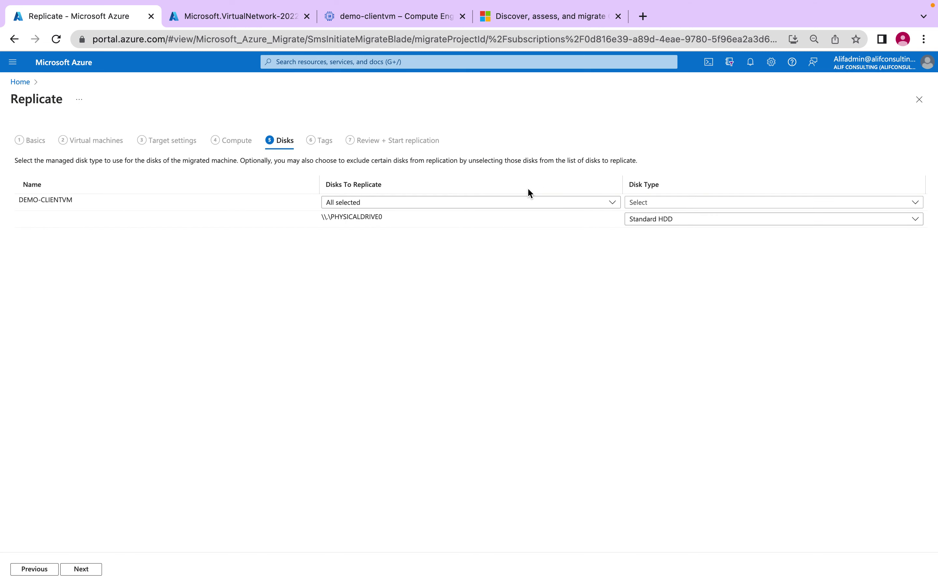
pyautogui.click(667, 204)
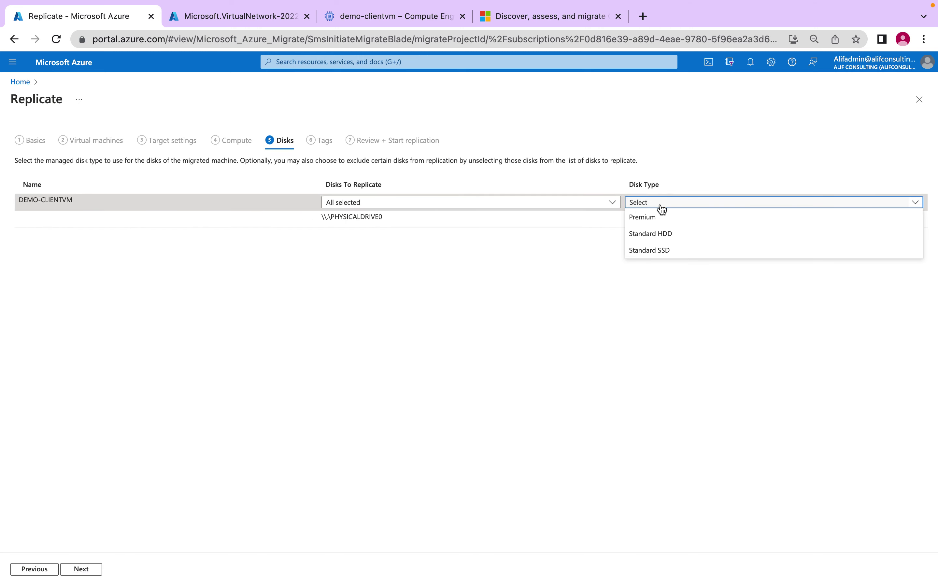
pyautogui.click(650, 234)
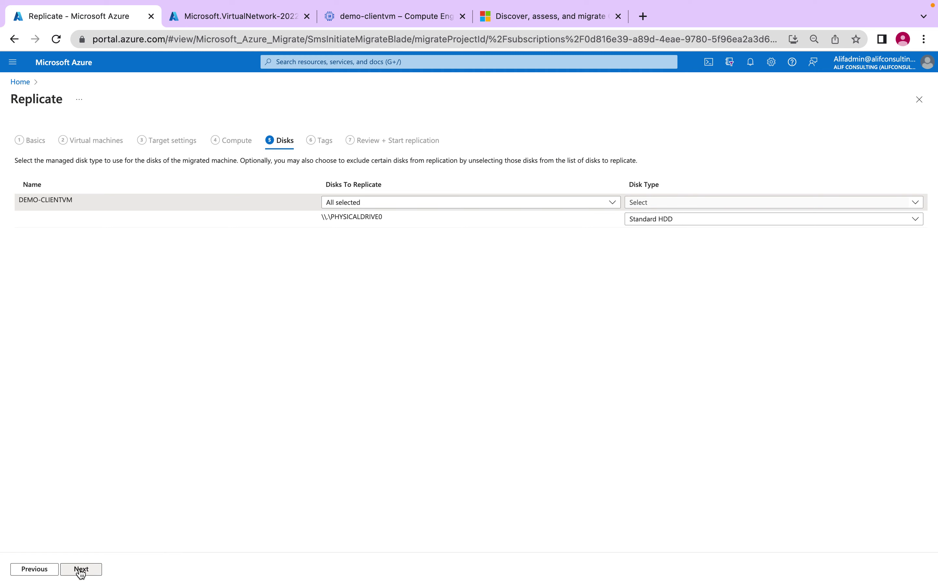
pyautogui.click(79, 569)
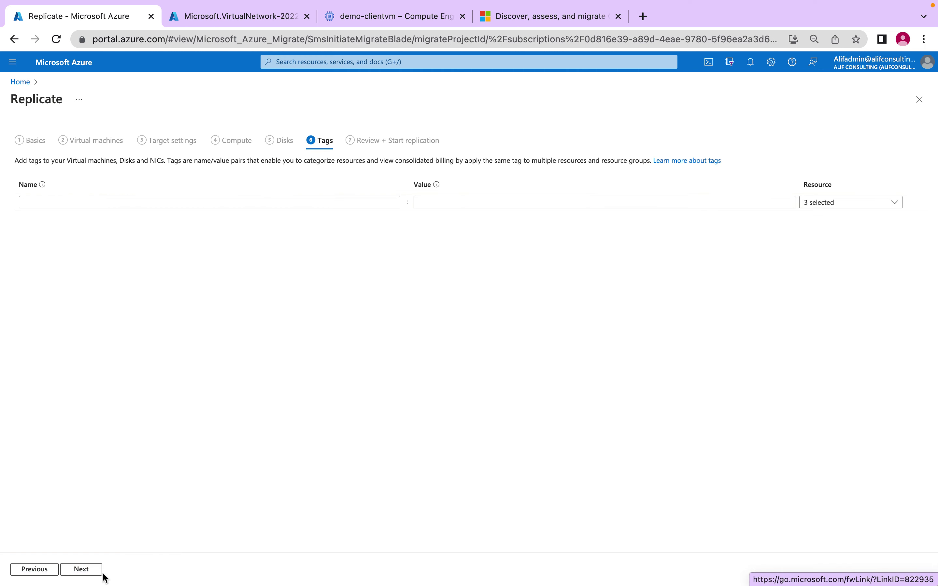
pyautogui.click(91, 570)
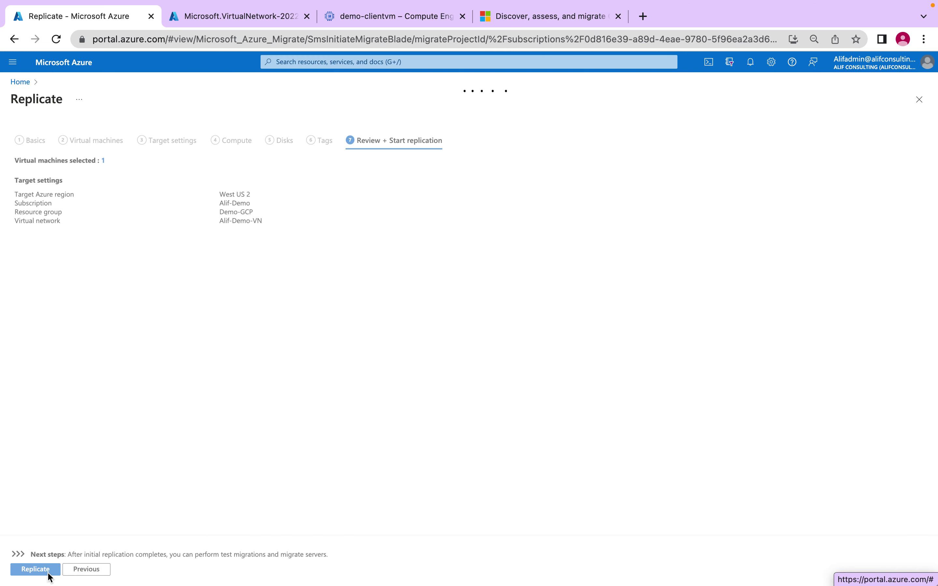
# Start replication of DEMO-CLIENTVM with Replicate.
pyautogui.click(46, 569)
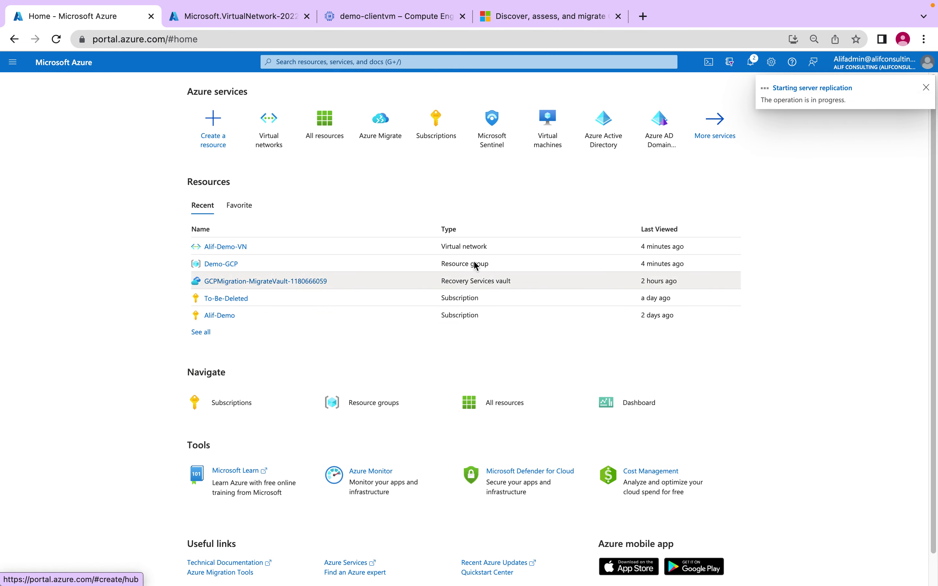
# From Azure Migrate's Server Migration overview, list replicating machines and open DEMO-CLIENTVM.
pyautogui.click(370, 134)
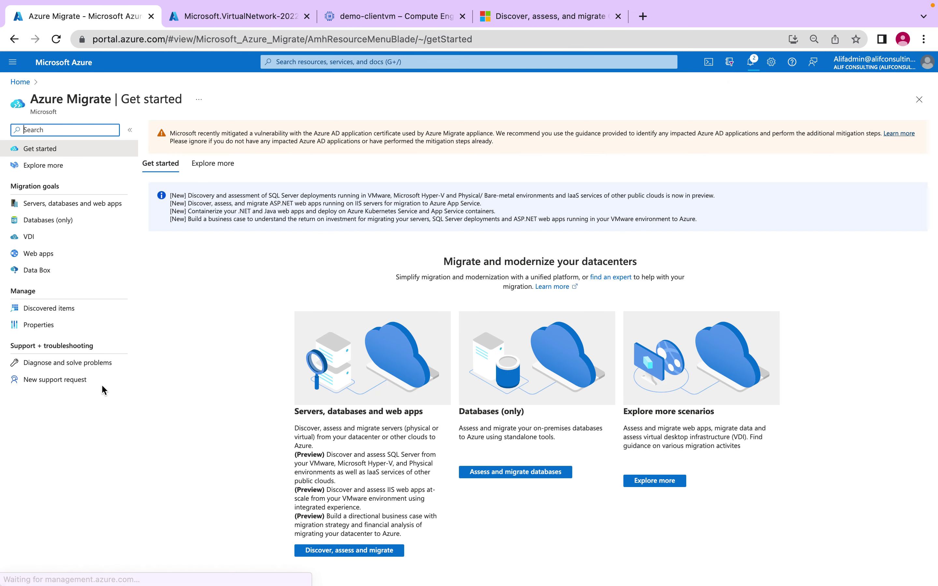
pyautogui.click(71, 204)
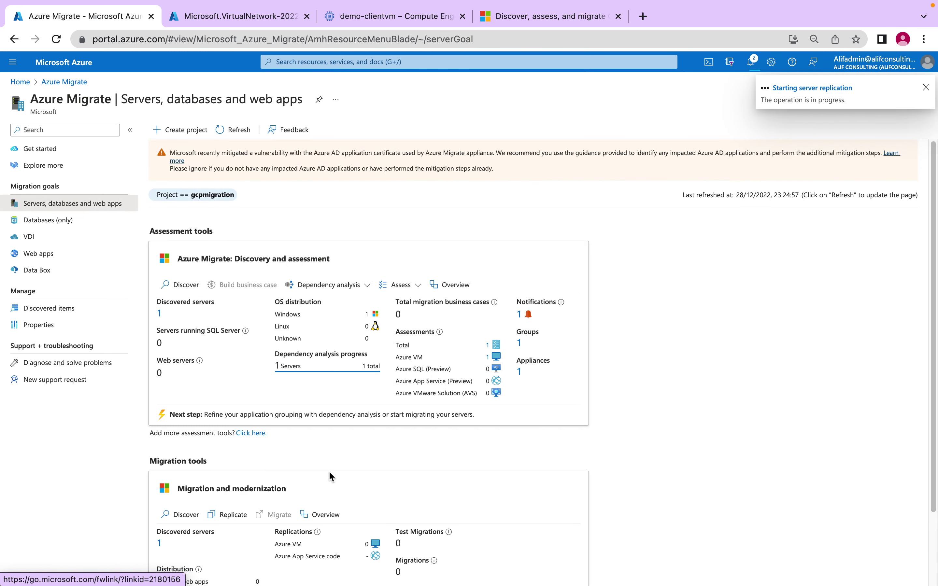
pyautogui.scroll(-3, 328, 471)
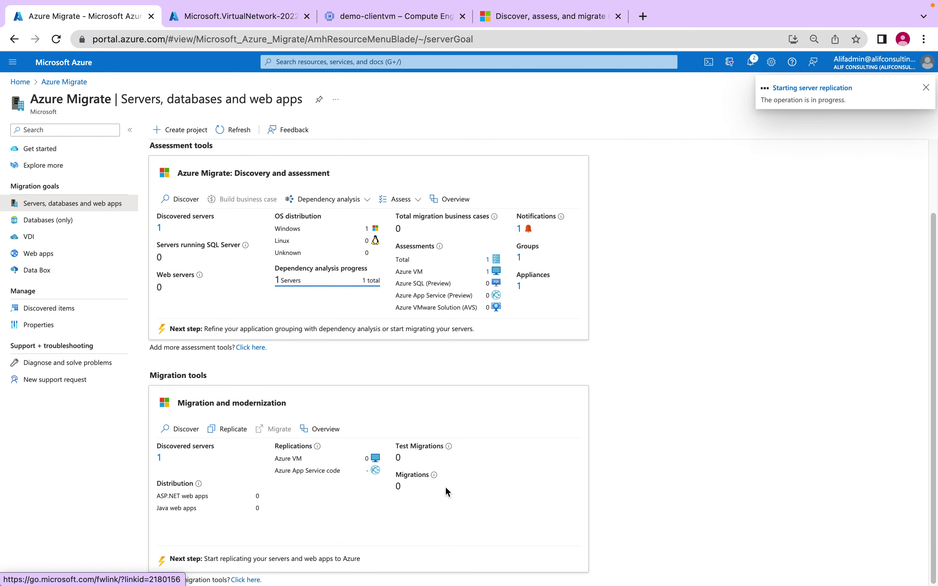
pyautogui.click(320, 430)
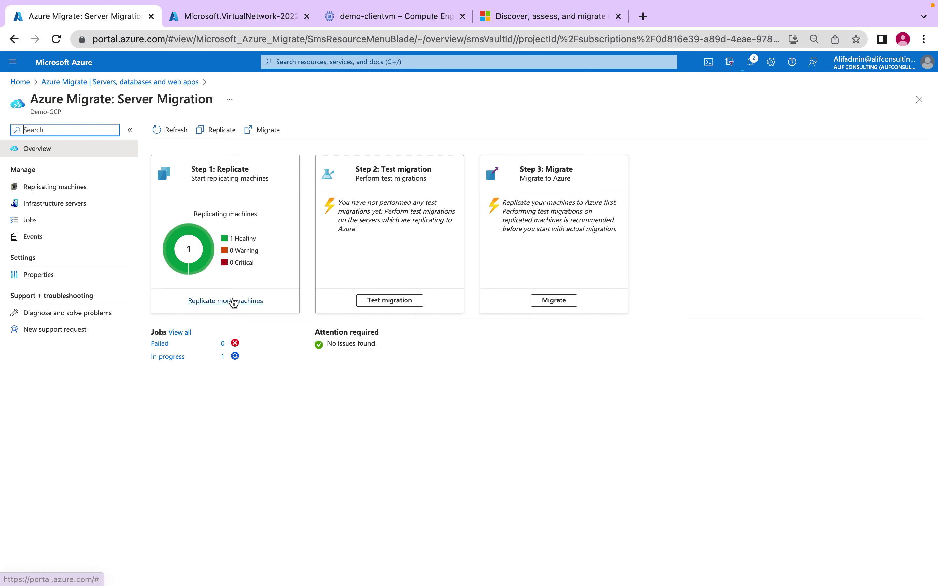
pyautogui.click(265, 247)
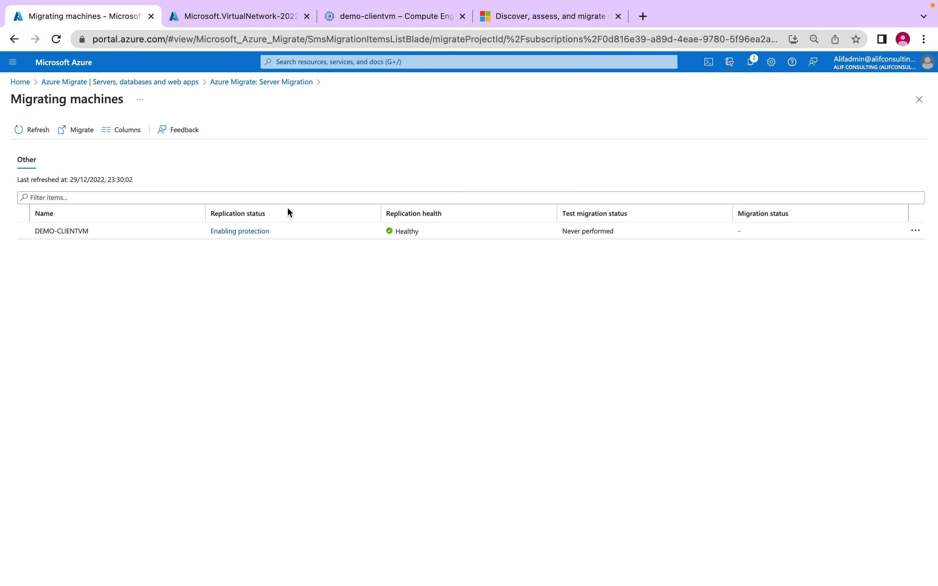
pyautogui.moveTo(644, 231); pyautogui.dragTo(414, 232)
pyautogui.click(361, 287)
pyautogui.click(114, 232)
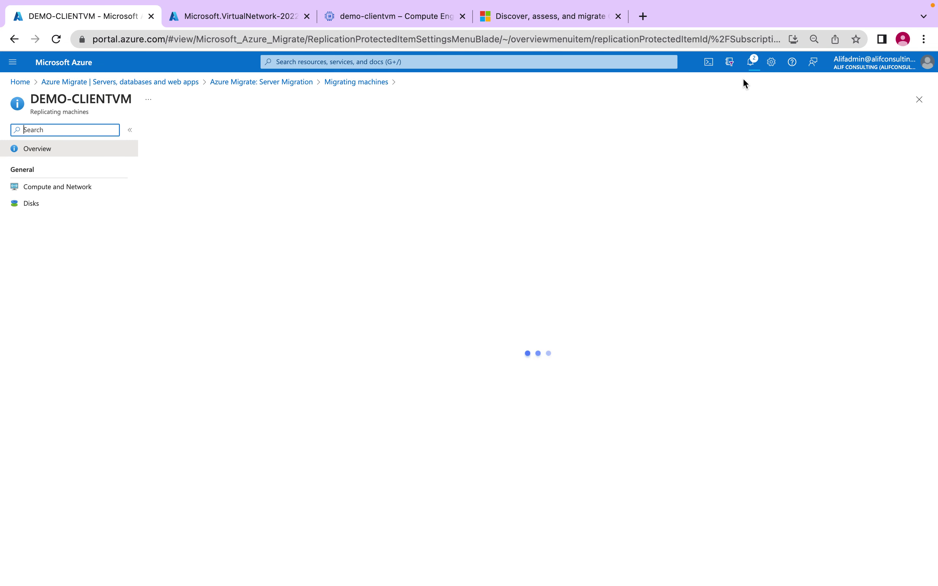
# Review notifications and DEMO-CLIENTVM's Enabling protection status, then return to the Server Migration overview.
pyautogui.click(751, 62)
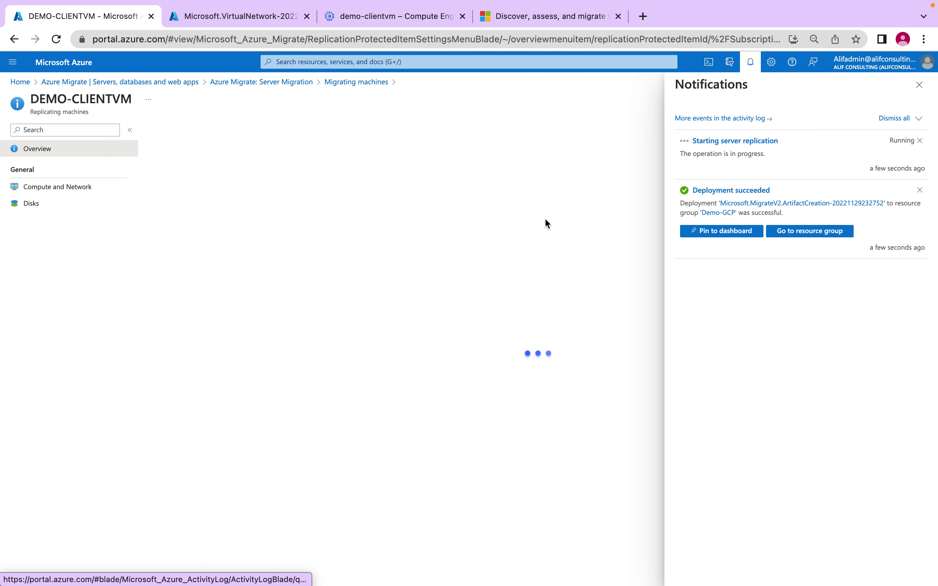
pyautogui.click(750, 64)
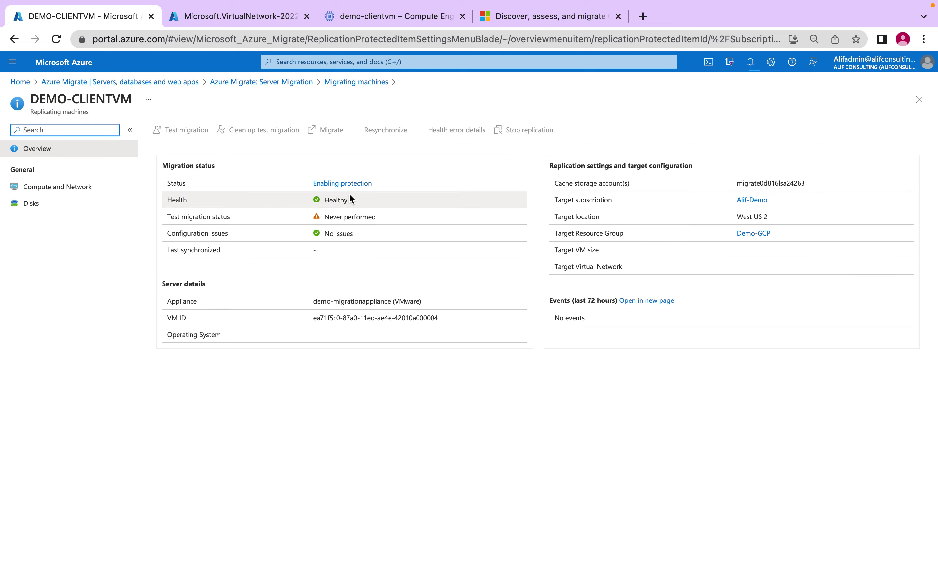
pyautogui.moveTo(382, 183); pyautogui.dragTo(321, 183)
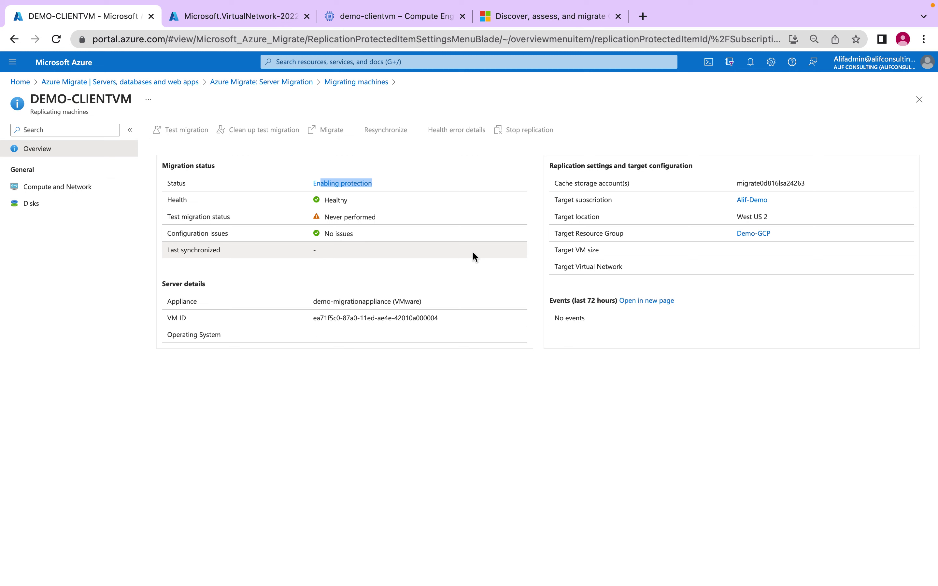
pyautogui.click(478, 163)
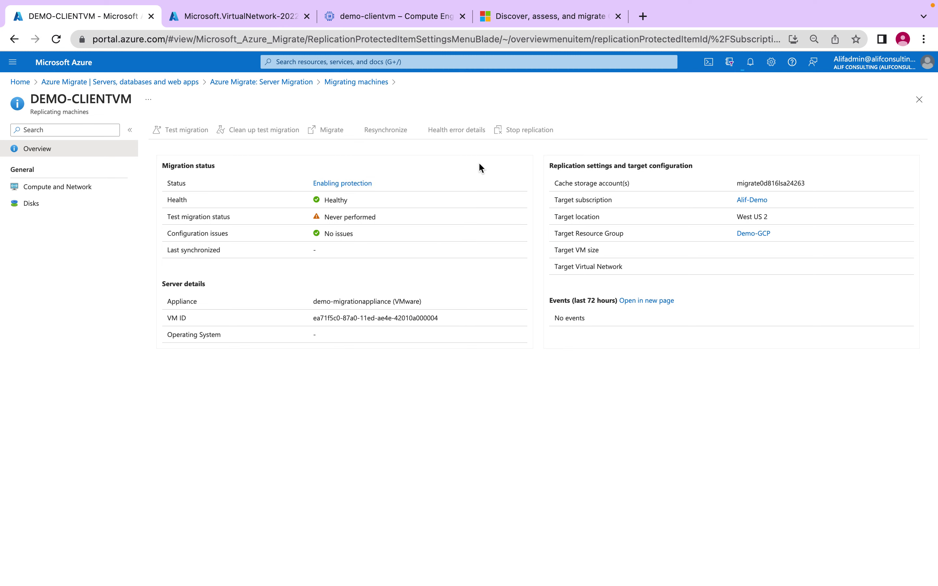
pyautogui.moveTo(378, 187); pyautogui.dragTo(302, 182)
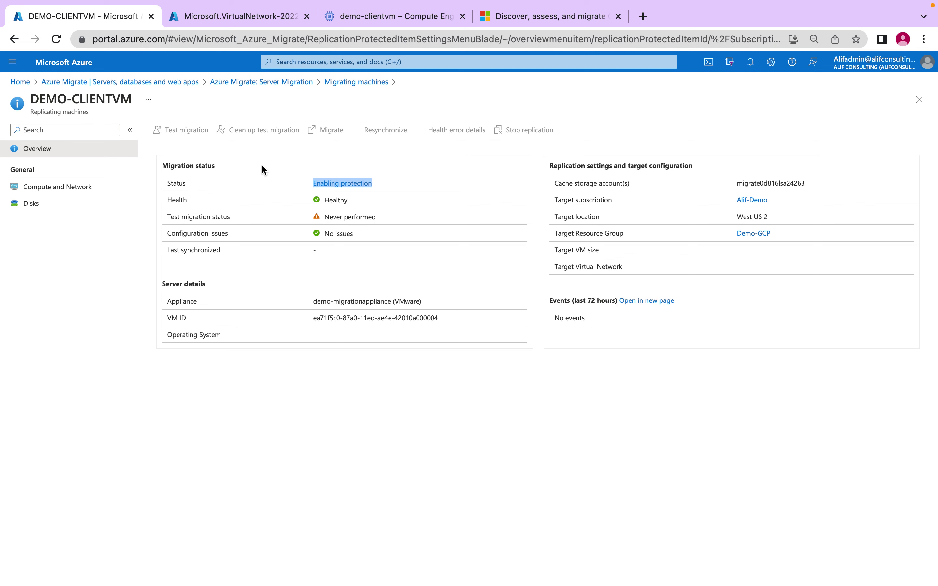
pyautogui.click(919, 100)
pyautogui.click(258, 83)
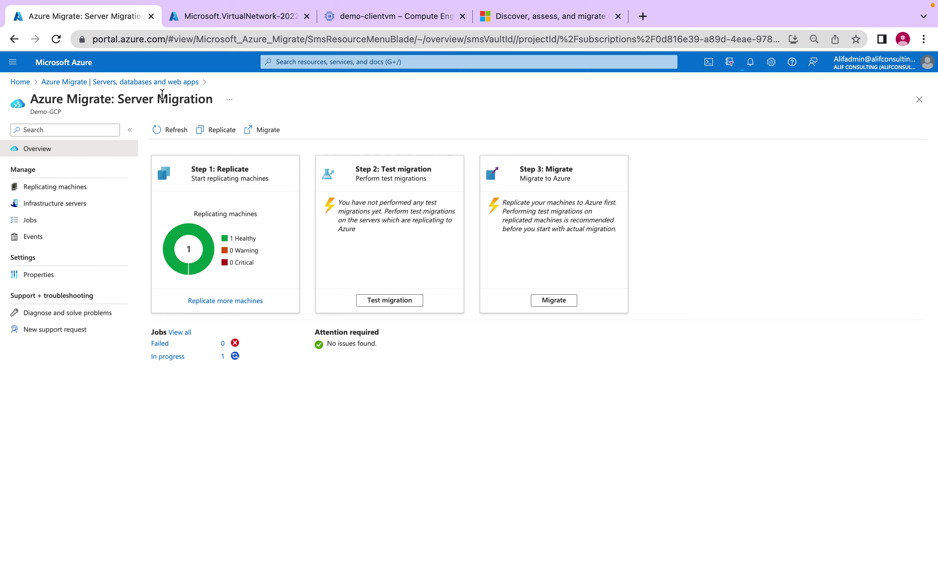
# Return to portal Home and open the Recovery Services vaults list by searching 'recov'.
pyautogui.click(161, 82)
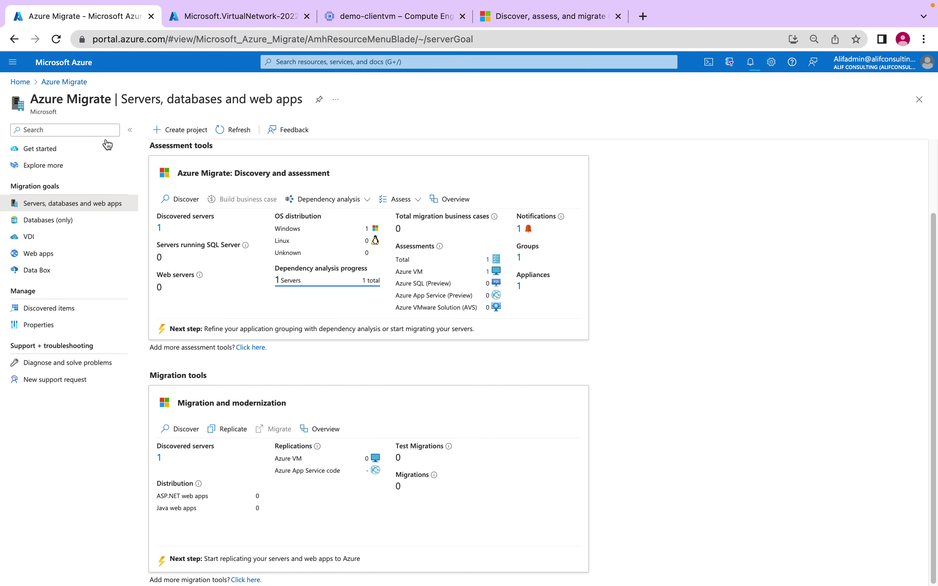
pyautogui.click(21, 81)
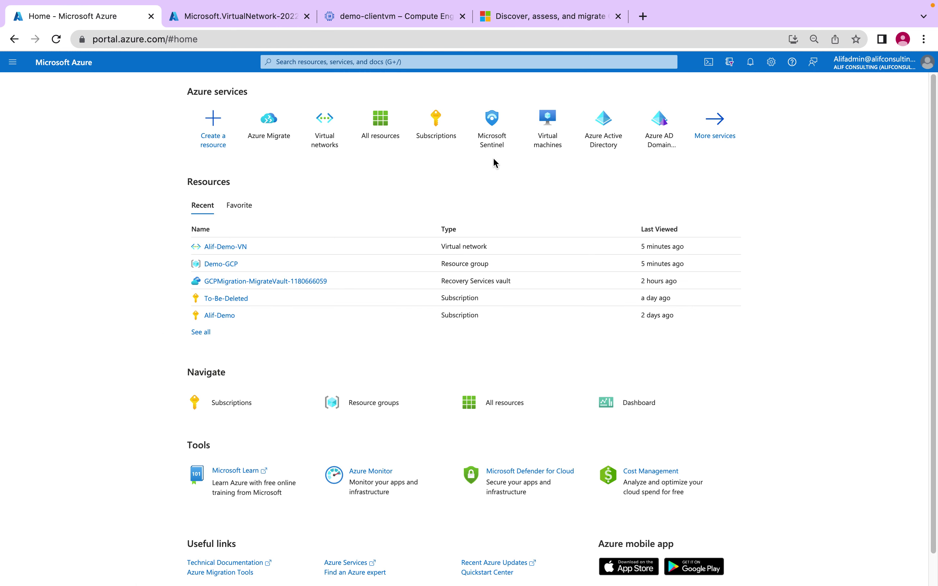
pyautogui.write('re')
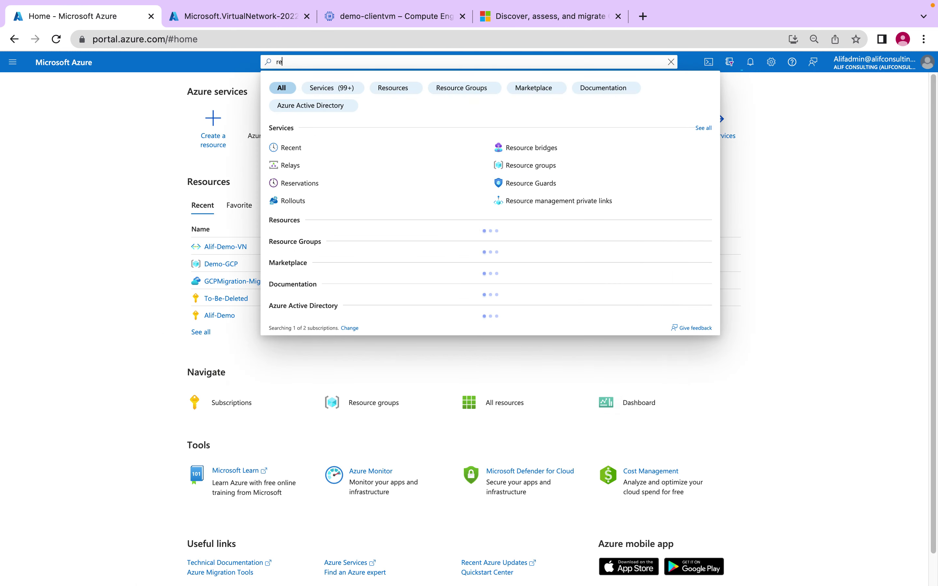
pyautogui.write('cov')
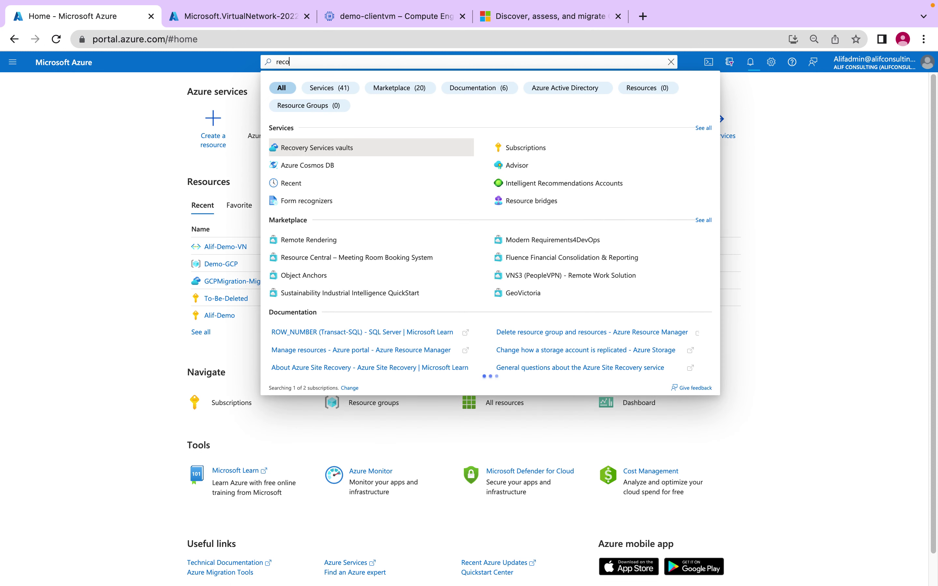
pyautogui.click(406, 151)
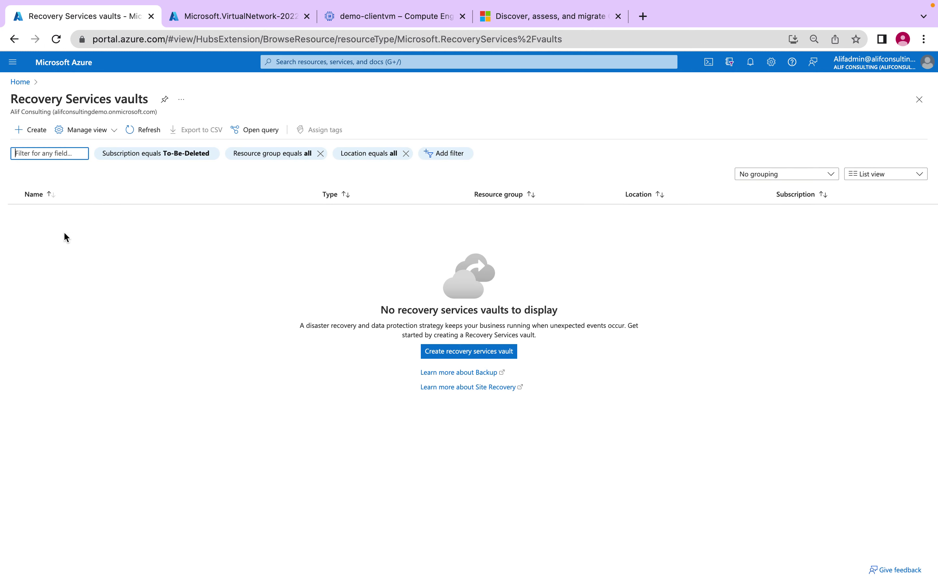
pyautogui.click(160, 153)
pyautogui.click(119, 235)
pyautogui.click(119, 252)
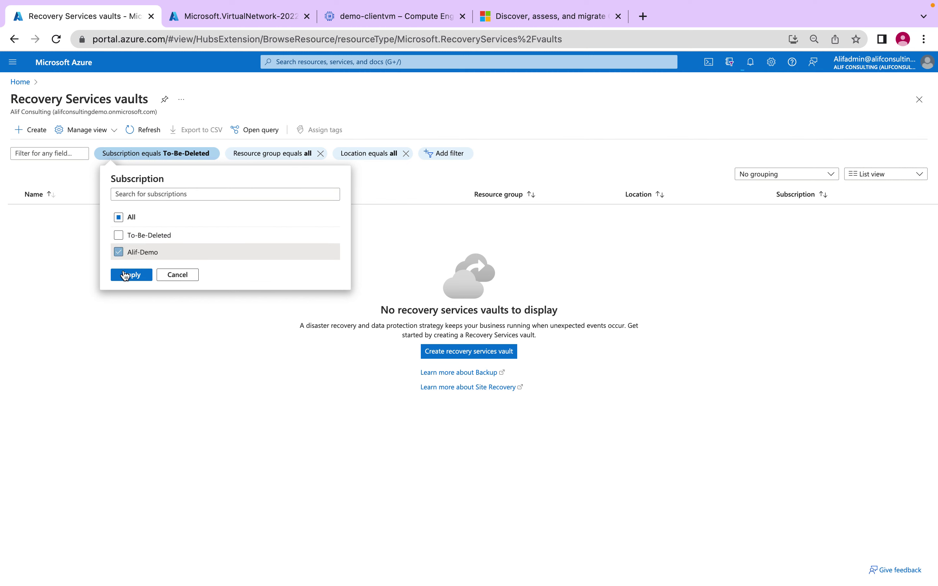
pyautogui.click(131, 275)
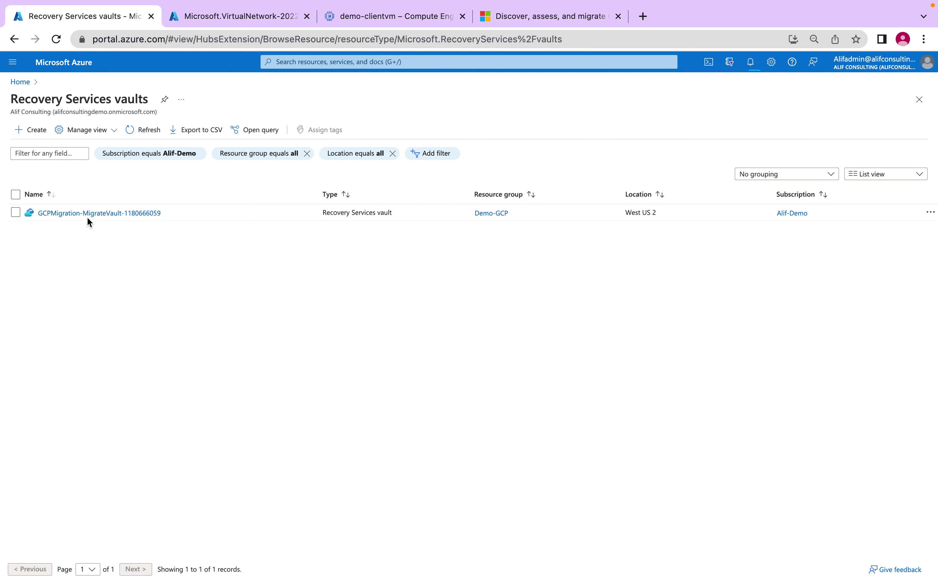
pyautogui.click(94, 214)
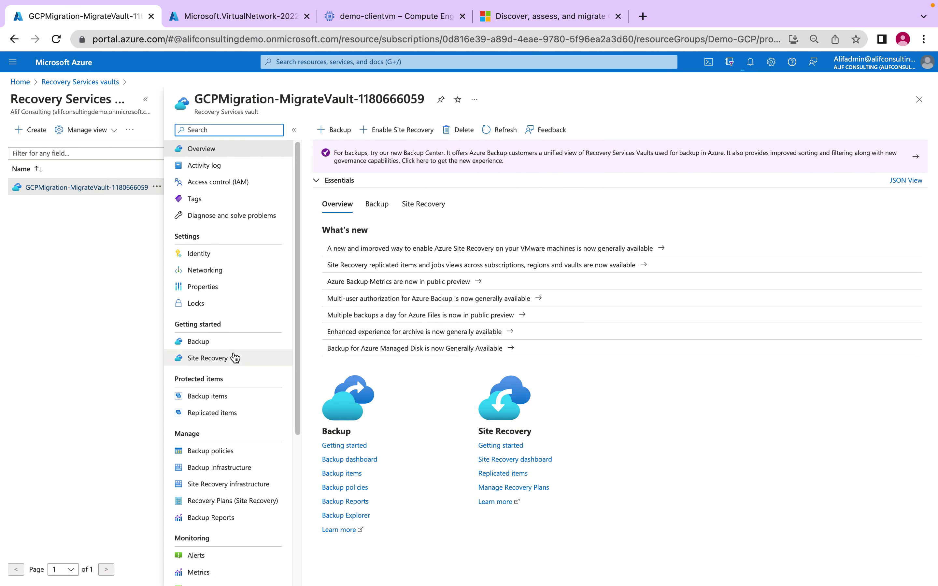
# Open DEMO-CLIENTVM under Replicated items and review its Healthy, 0% synchronized status with no errors.
pyautogui.click(229, 413)
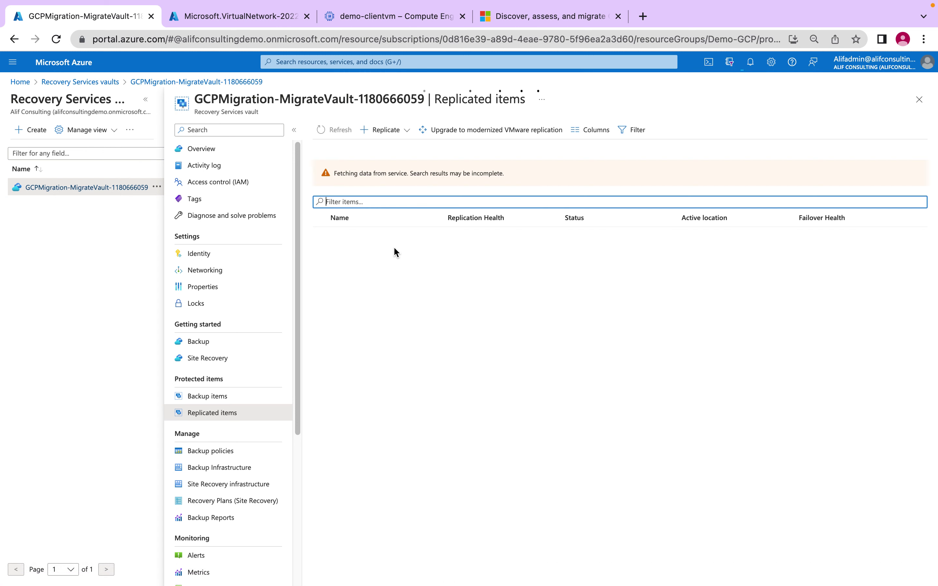
pyautogui.click(376, 274)
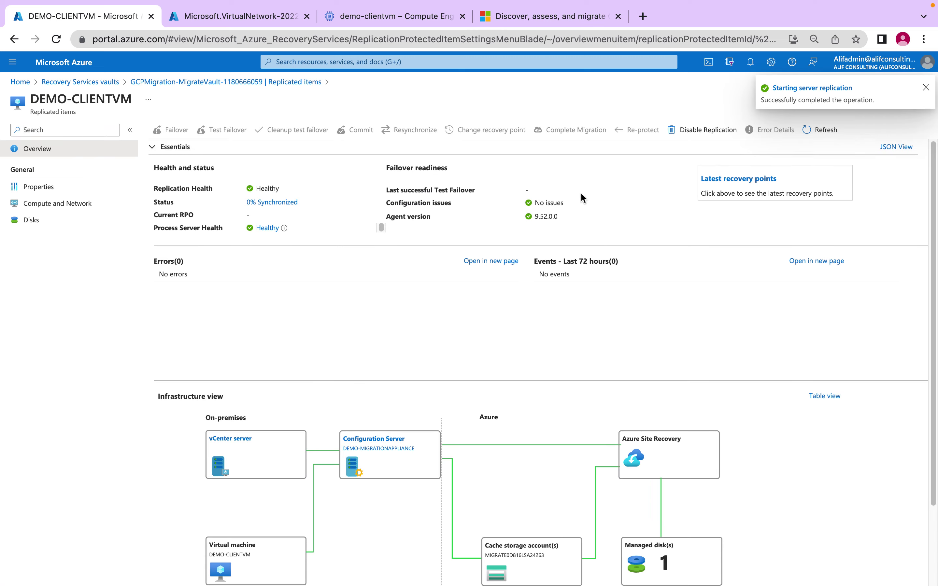
pyautogui.click(925, 89)
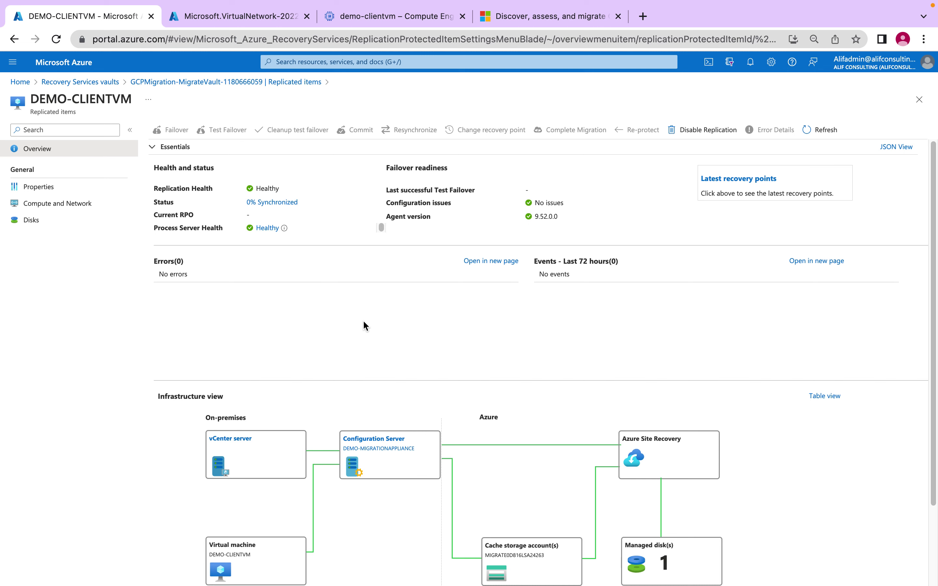
pyautogui.scroll(-3, 363, 320)
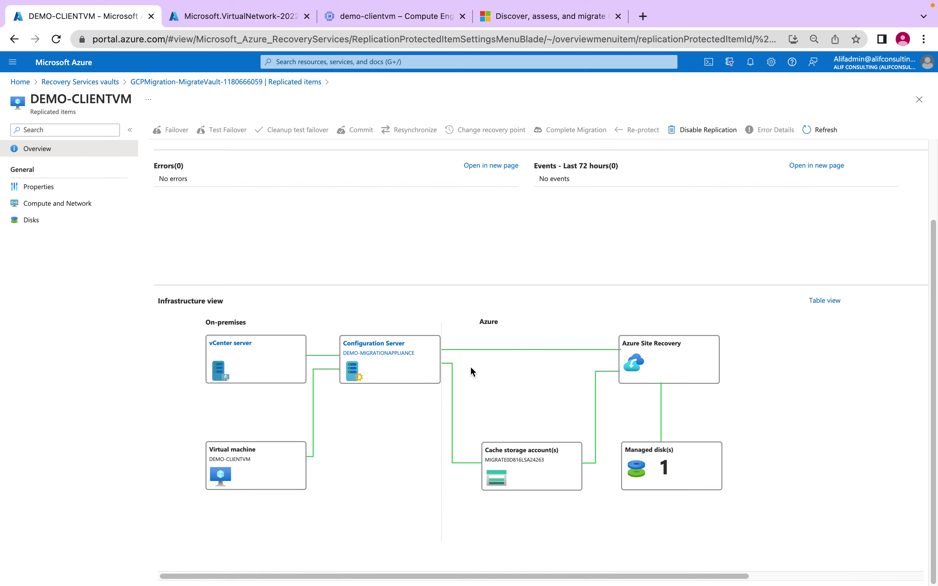
pyautogui.scroll(3, 472, 389)
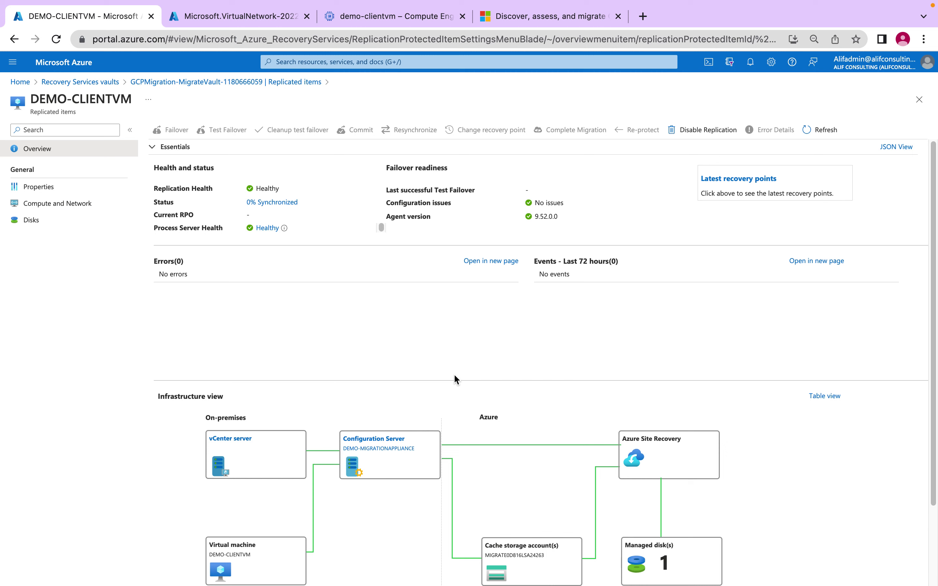
pyautogui.press('super+Tab')
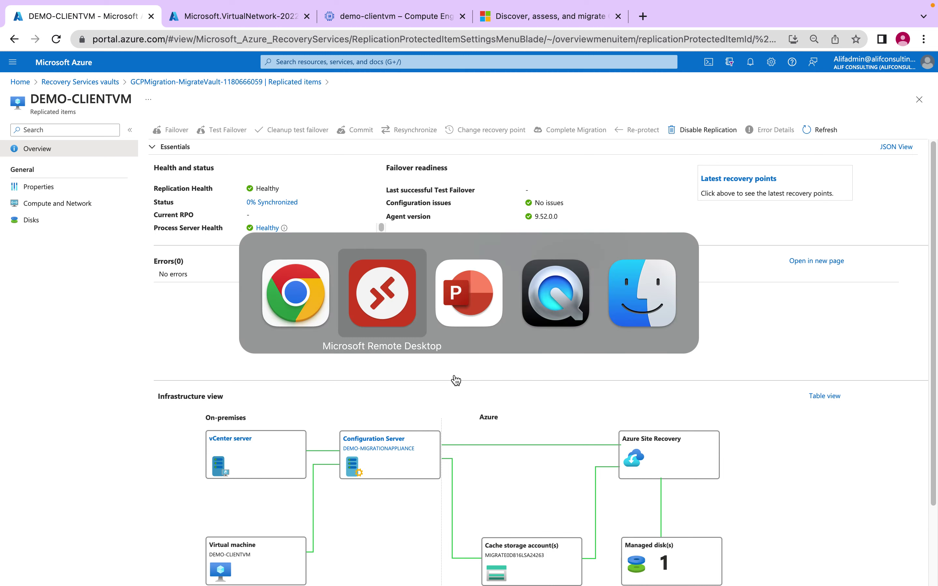
# Switch to PowerPoint and advance past the DEMO slide to the closing Thankyou slide.
pyautogui.press('super+Tab')
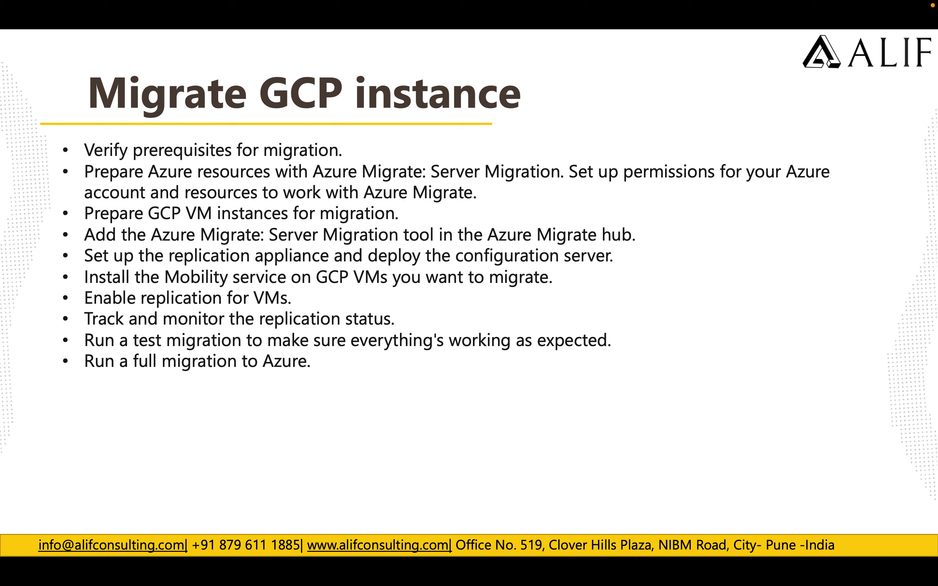
pyautogui.press('Right')
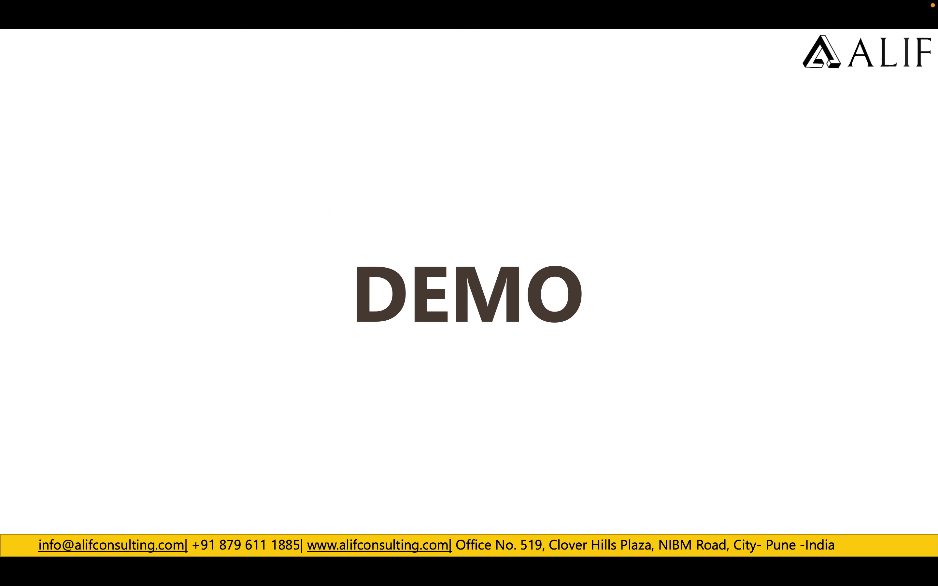
pyautogui.press('Right')
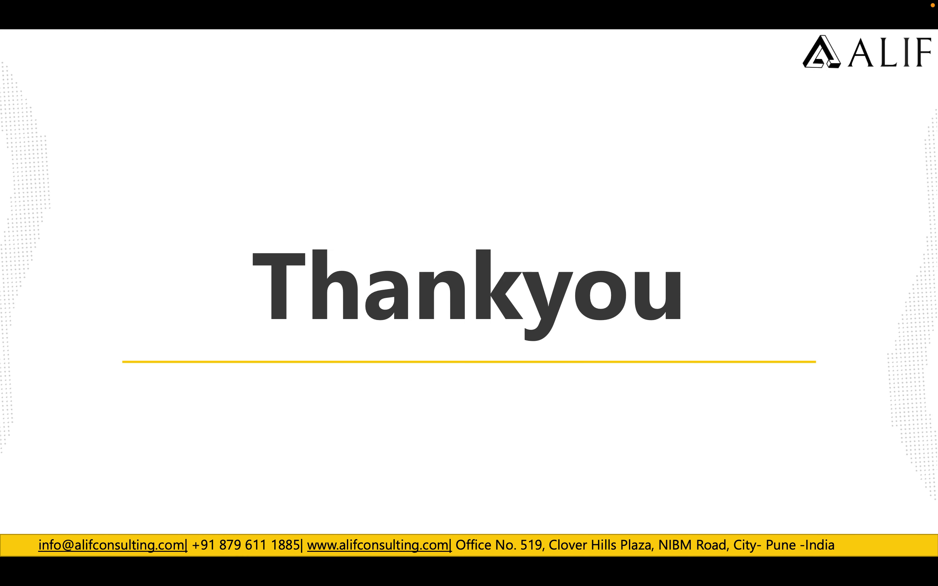